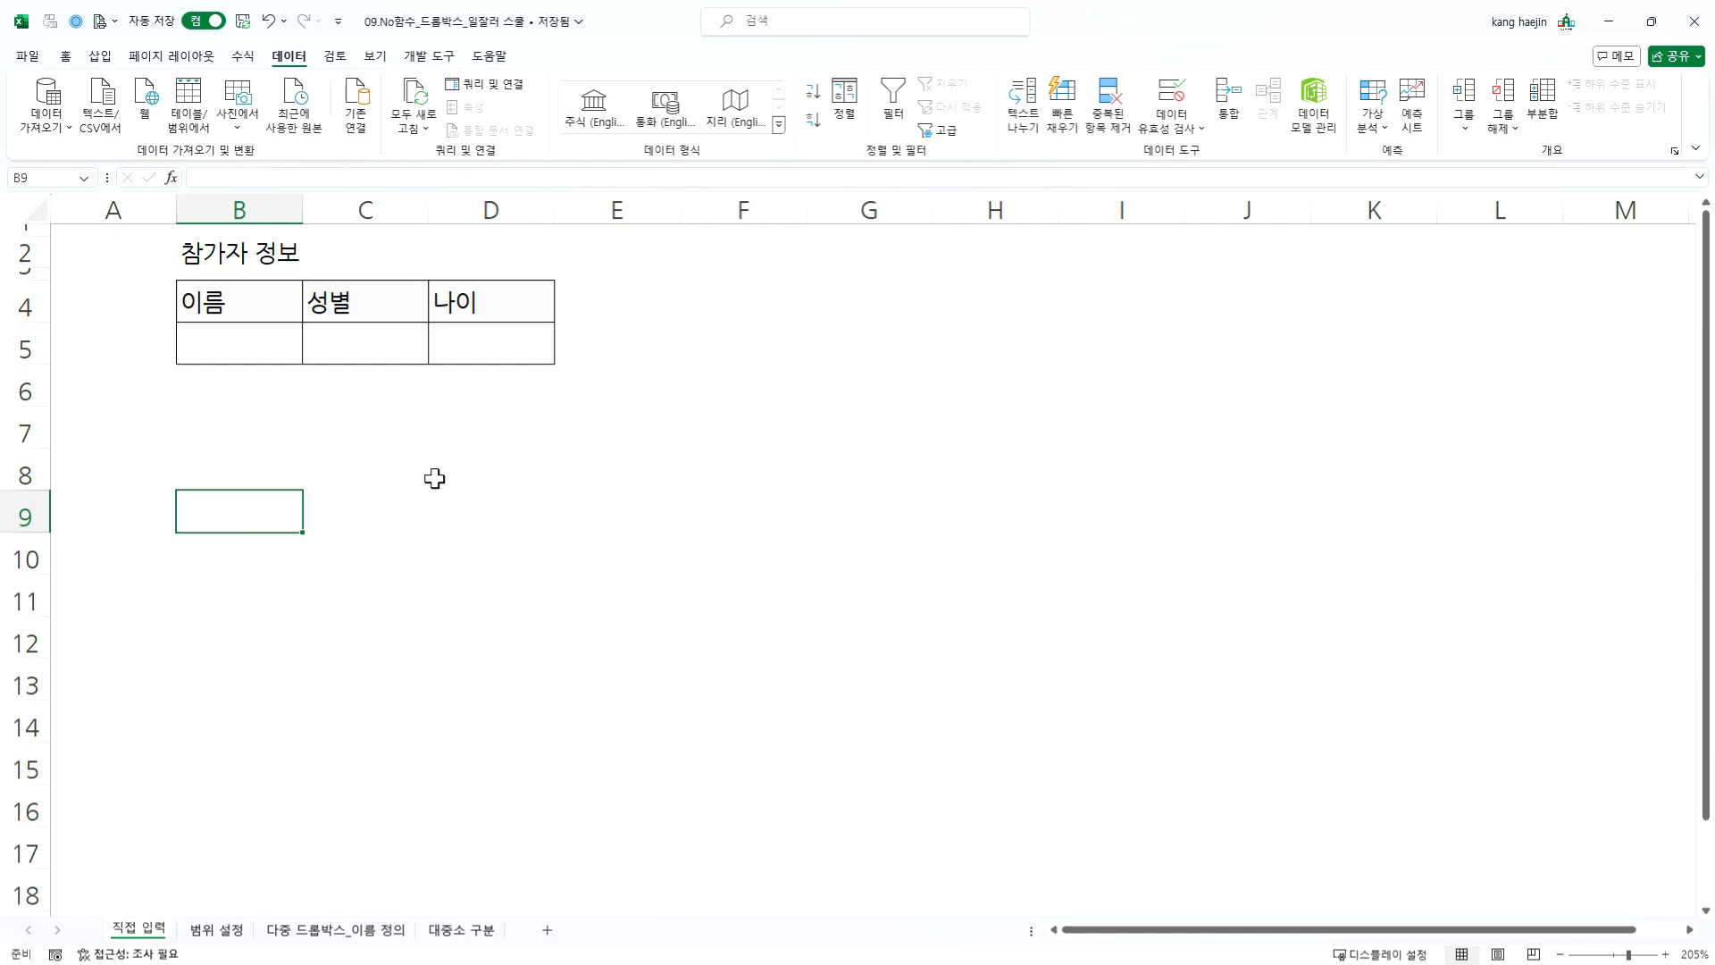
pyautogui.click(367, 386)
pyautogui.click(237, 329)
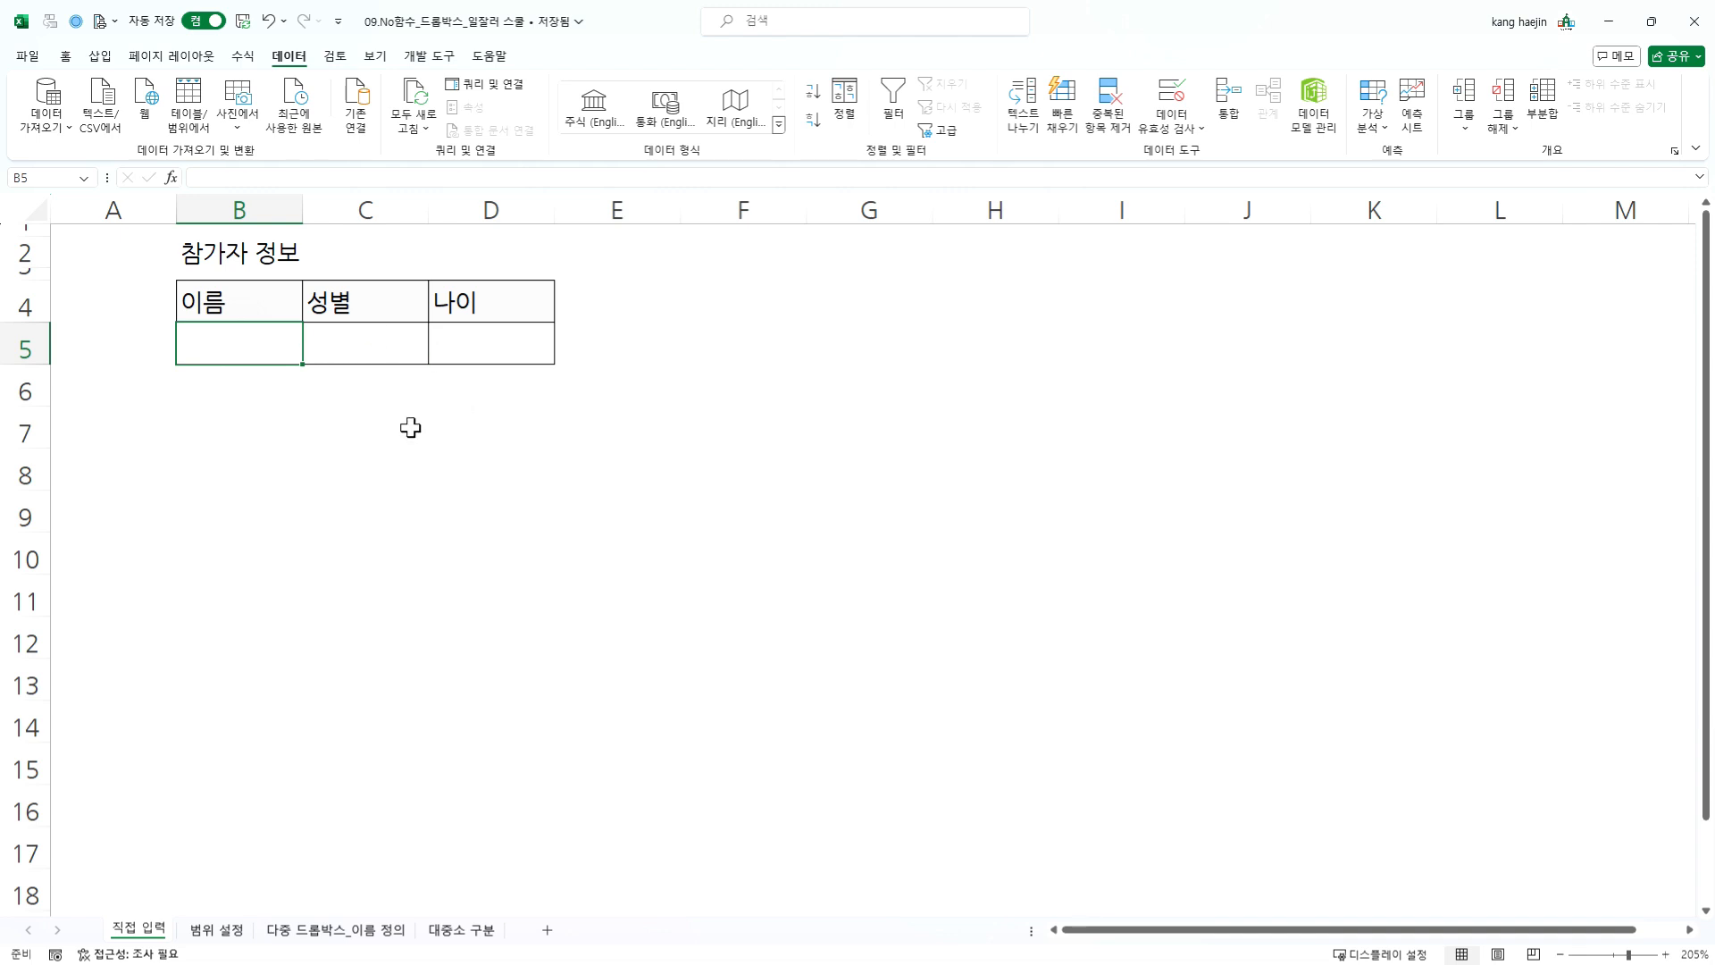
pyautogui.click(383, 348)
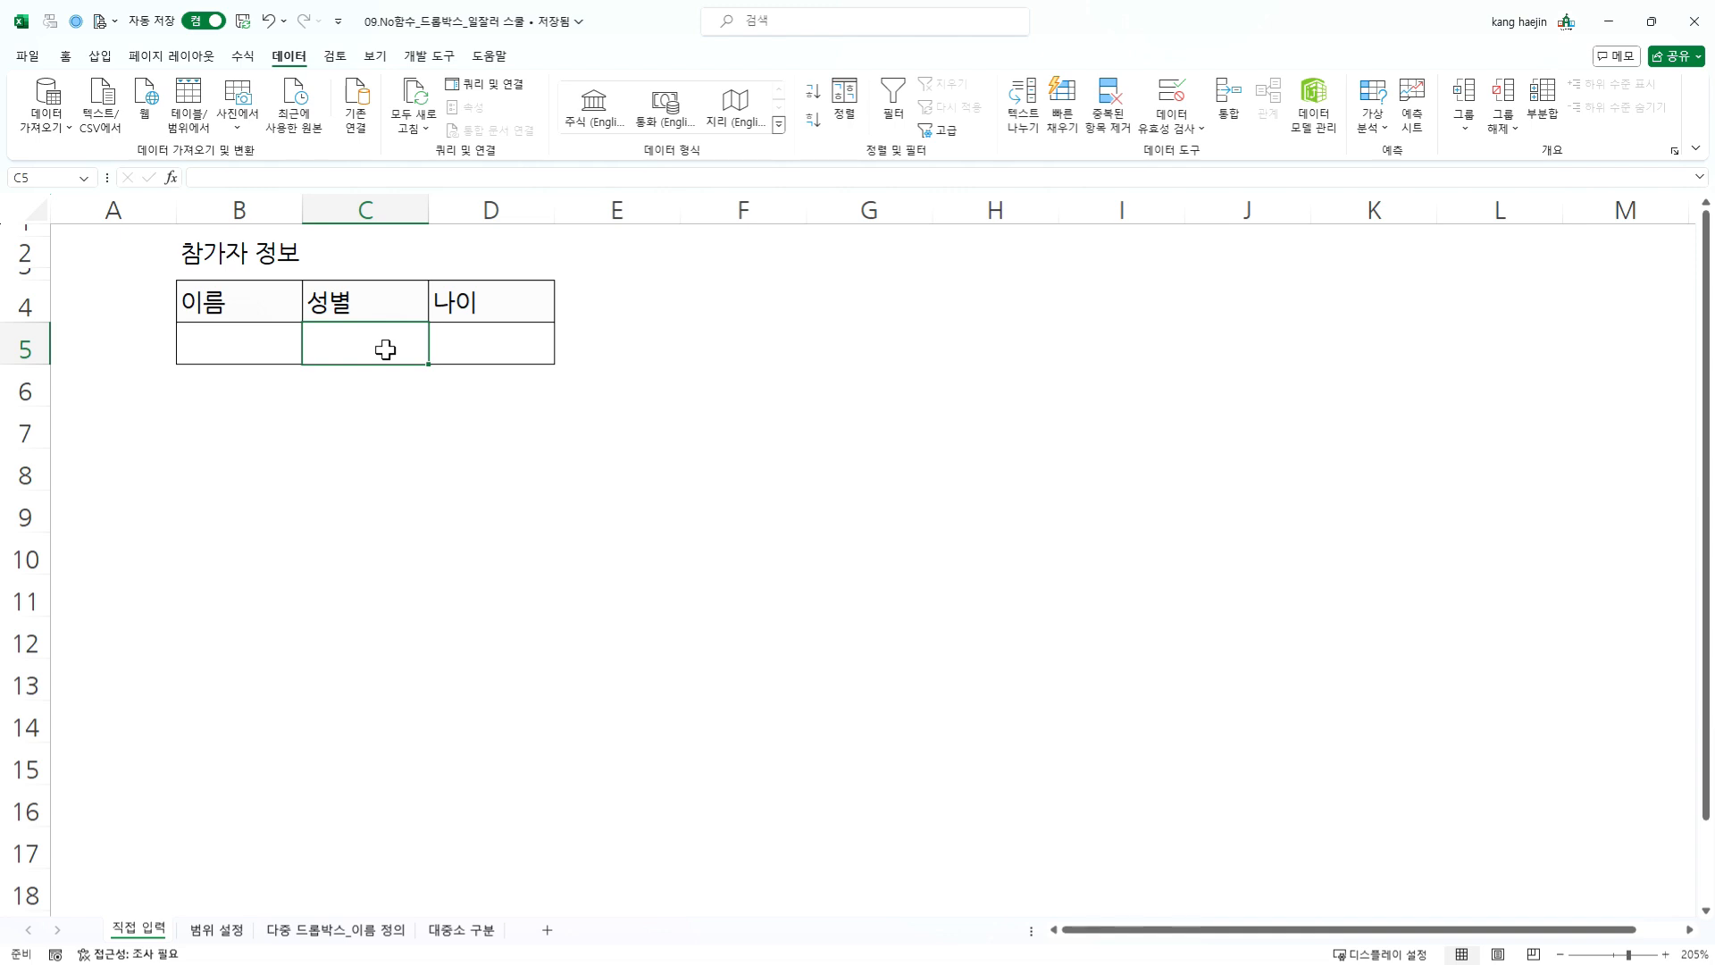
pyautogui.click(253, 345)
pyautogui.press('Down')
pyautogui.press('Down')
pyautogui.press('Down')
pyautogui.press('Down')
# - Enter the participant's name in cell B5 under the 이름 heading
pyautogui.click(198, 331)
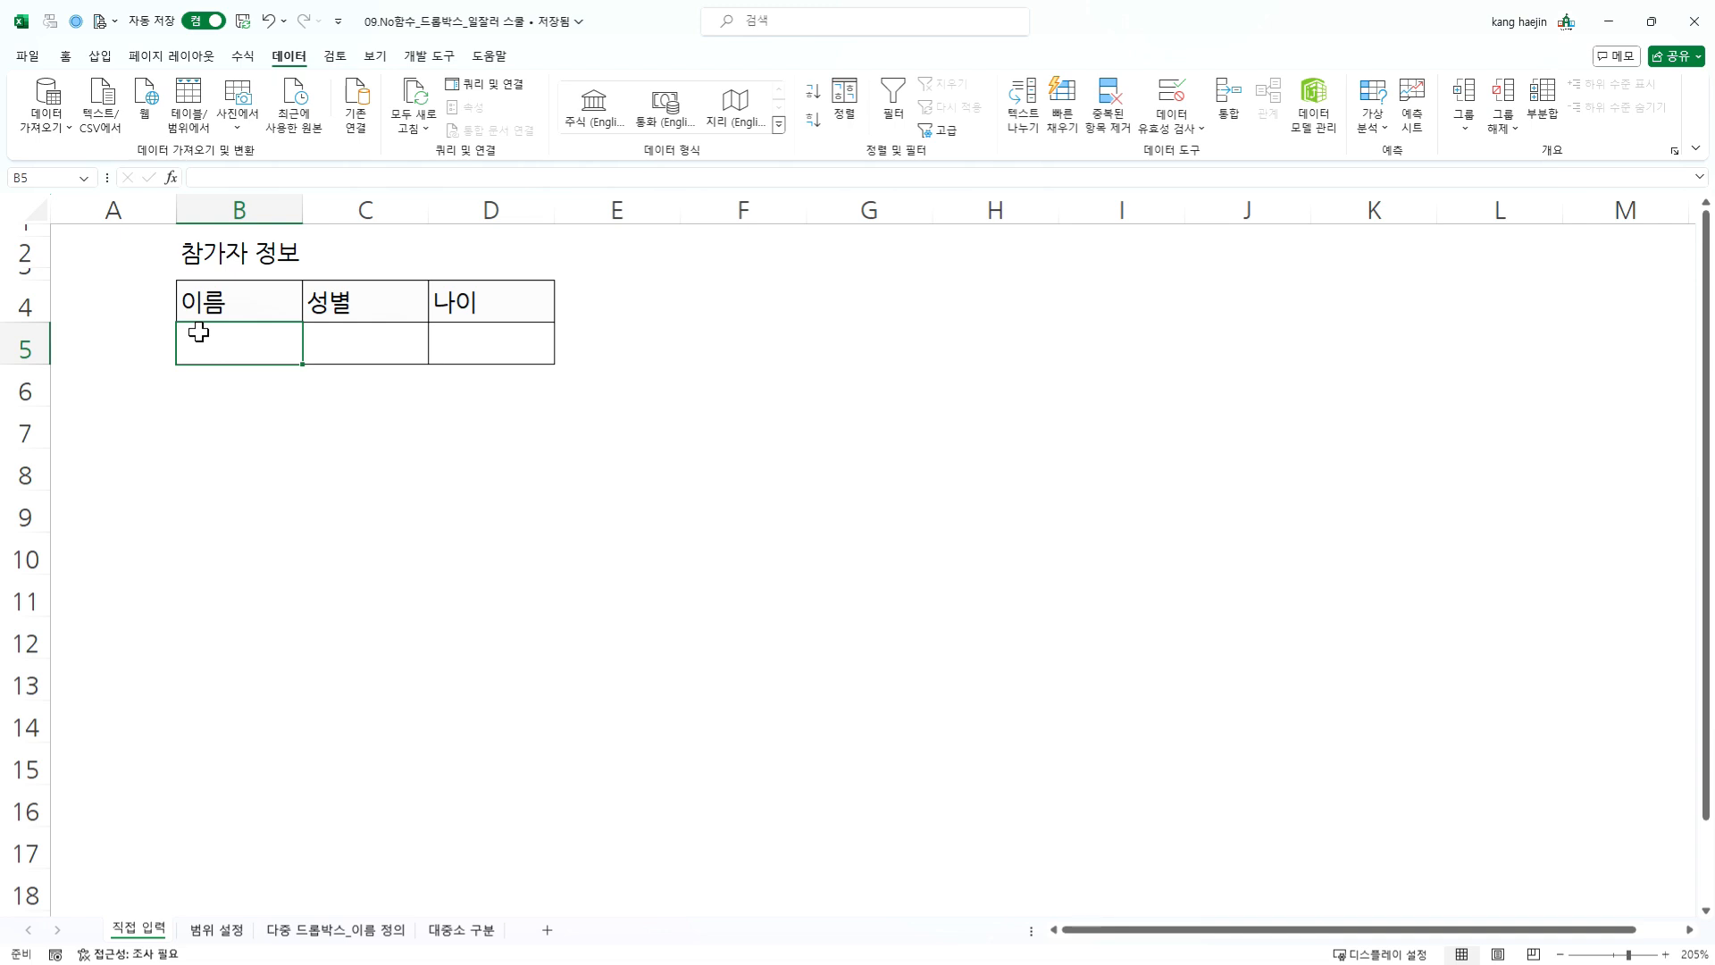
pyautogui.write('홍길동')
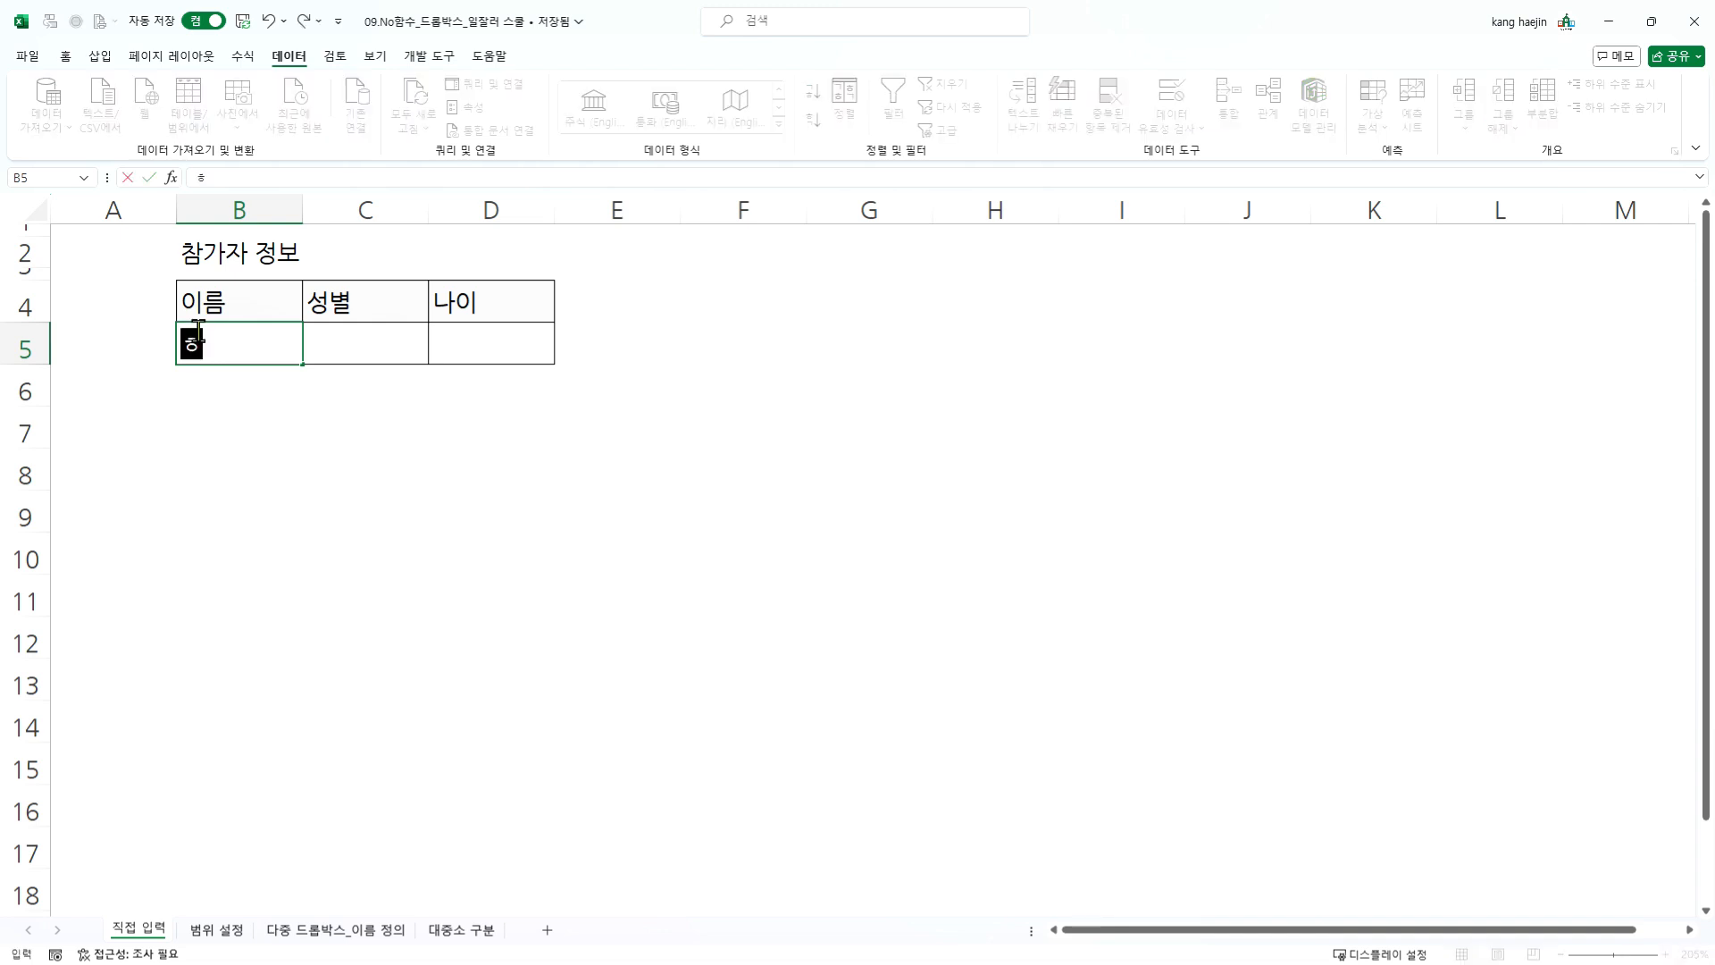
pyautogui.press('Tab')
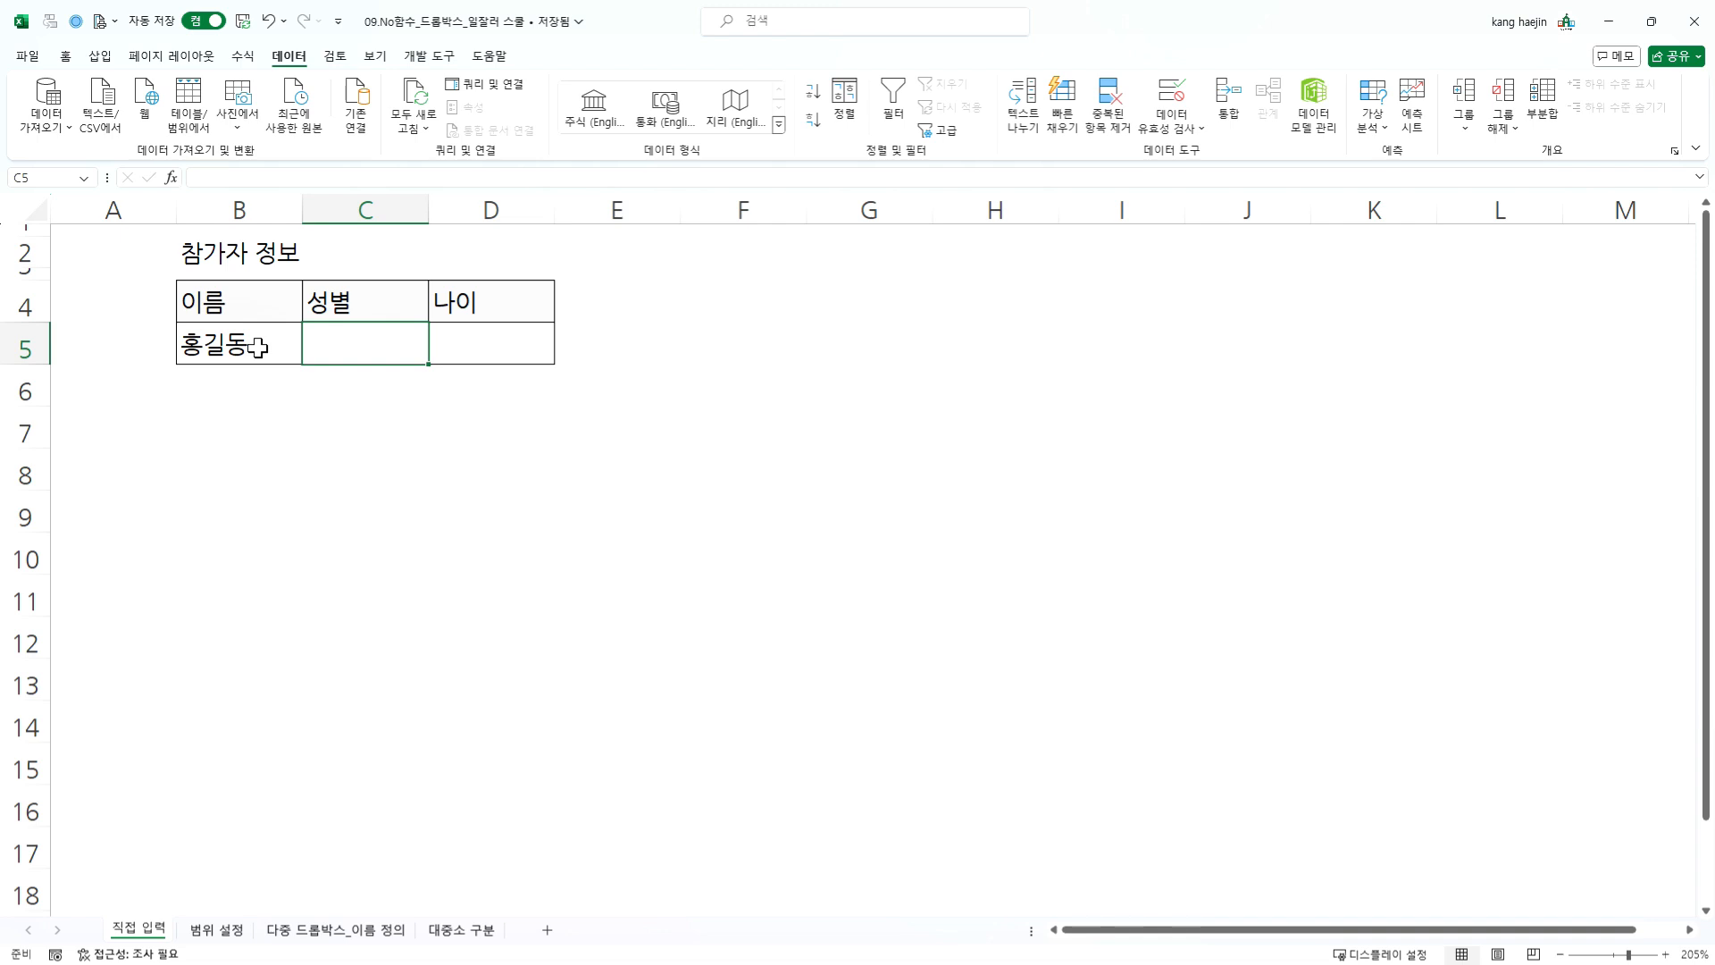
# - Try 남 and 남자 as gender entries in cell C5
pyautogui.write('남')
pyautogui.press('Return')
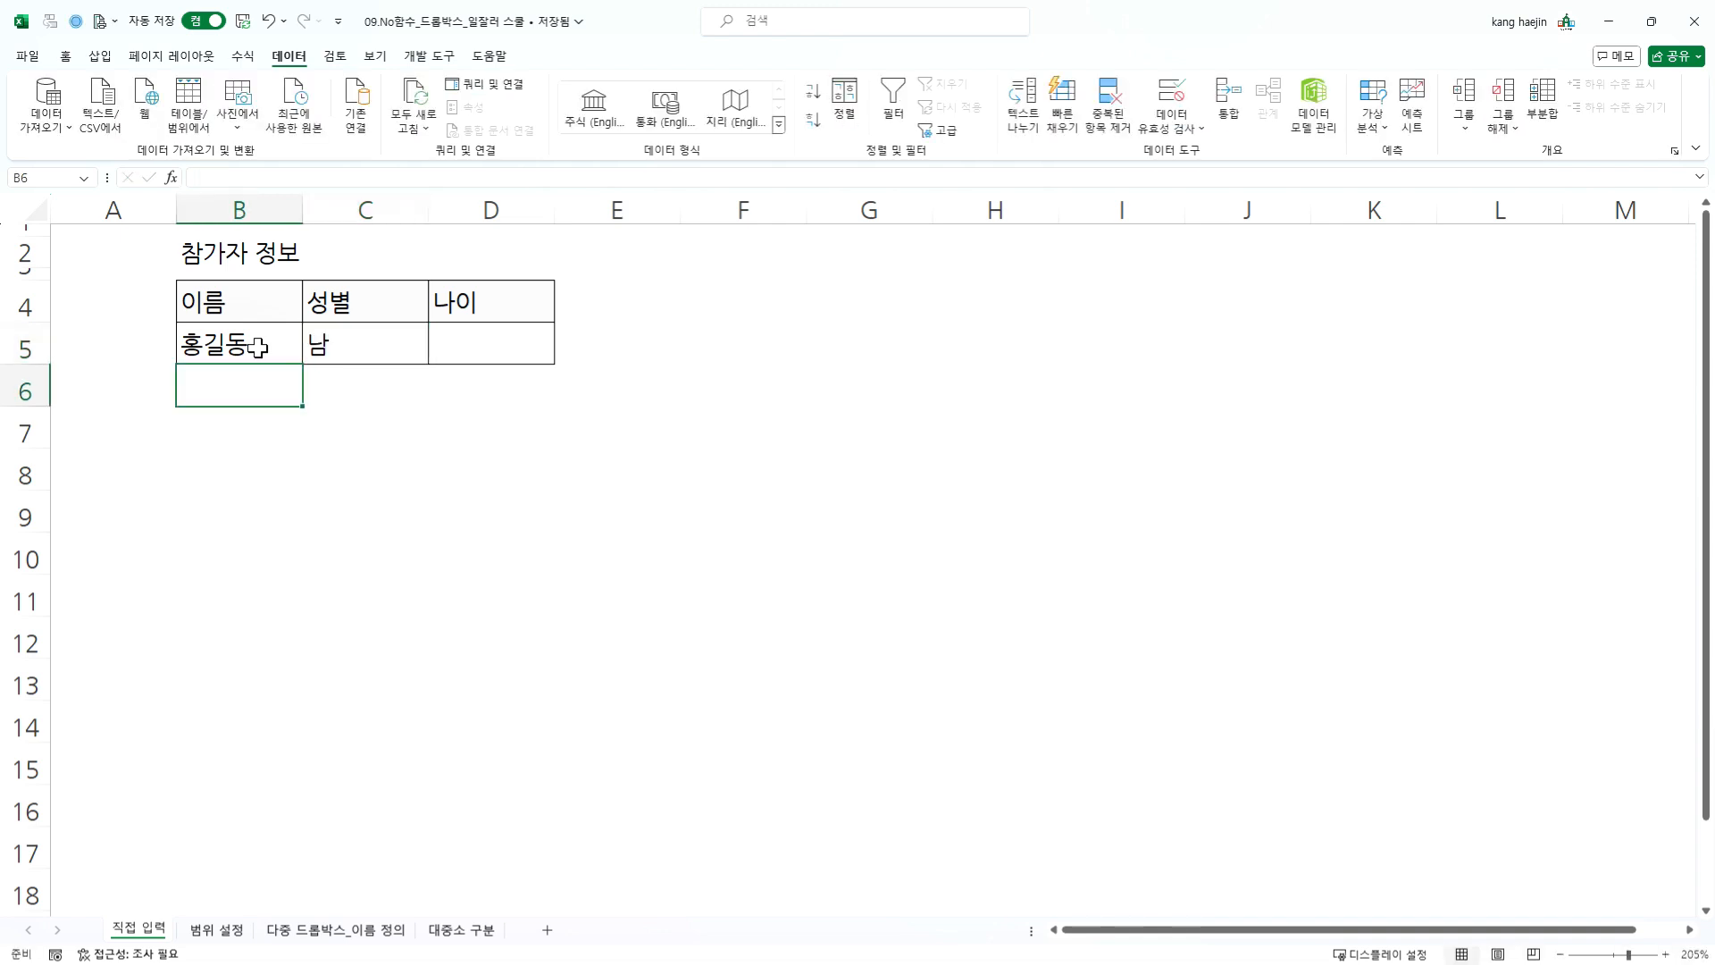
pyautogui.press('Up')
pyautogui.press('Right')
pyautogui.write('남자')
pyautogui.press('Return')
pyautogui.press('Up')
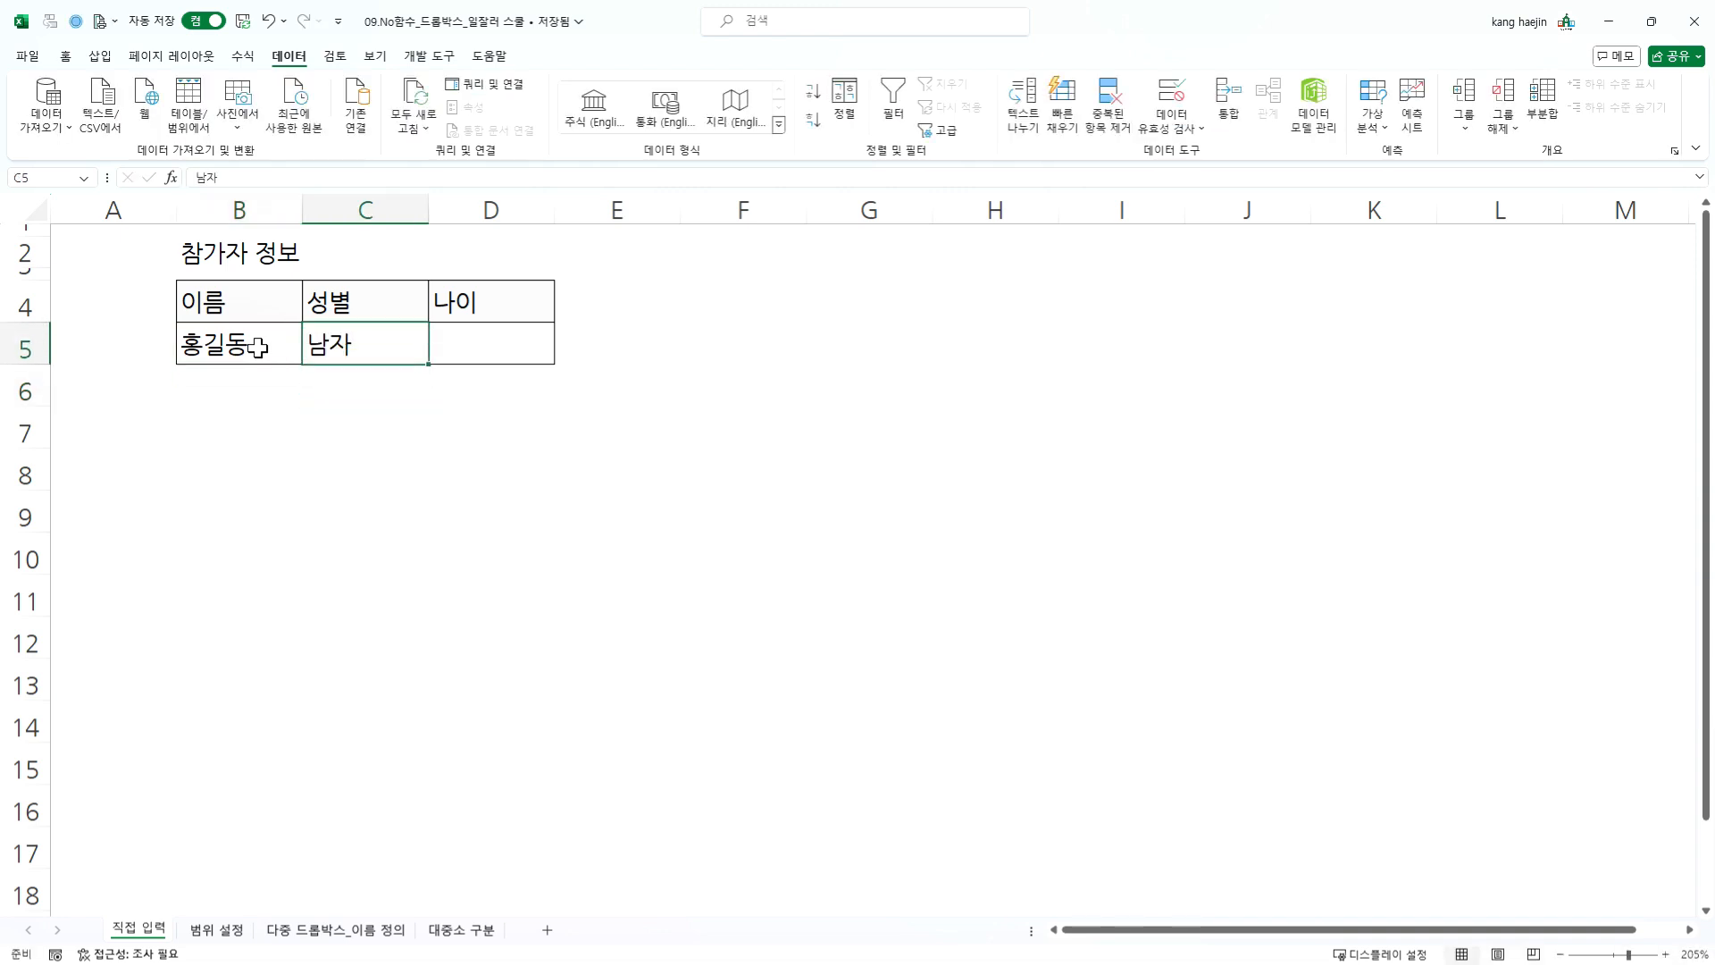
# - Try M and male as gender entries in cell C5, and clear the cell
pyautogui.write('ㅡ')
pyautogui.press('BackSpace')
pyautogui.write('M')
pyautogui.press('Return')
pyautogui.press('Up')
pyautogui.press('Delete')
pyautogui.write('male')
pyautogui.press('Return')
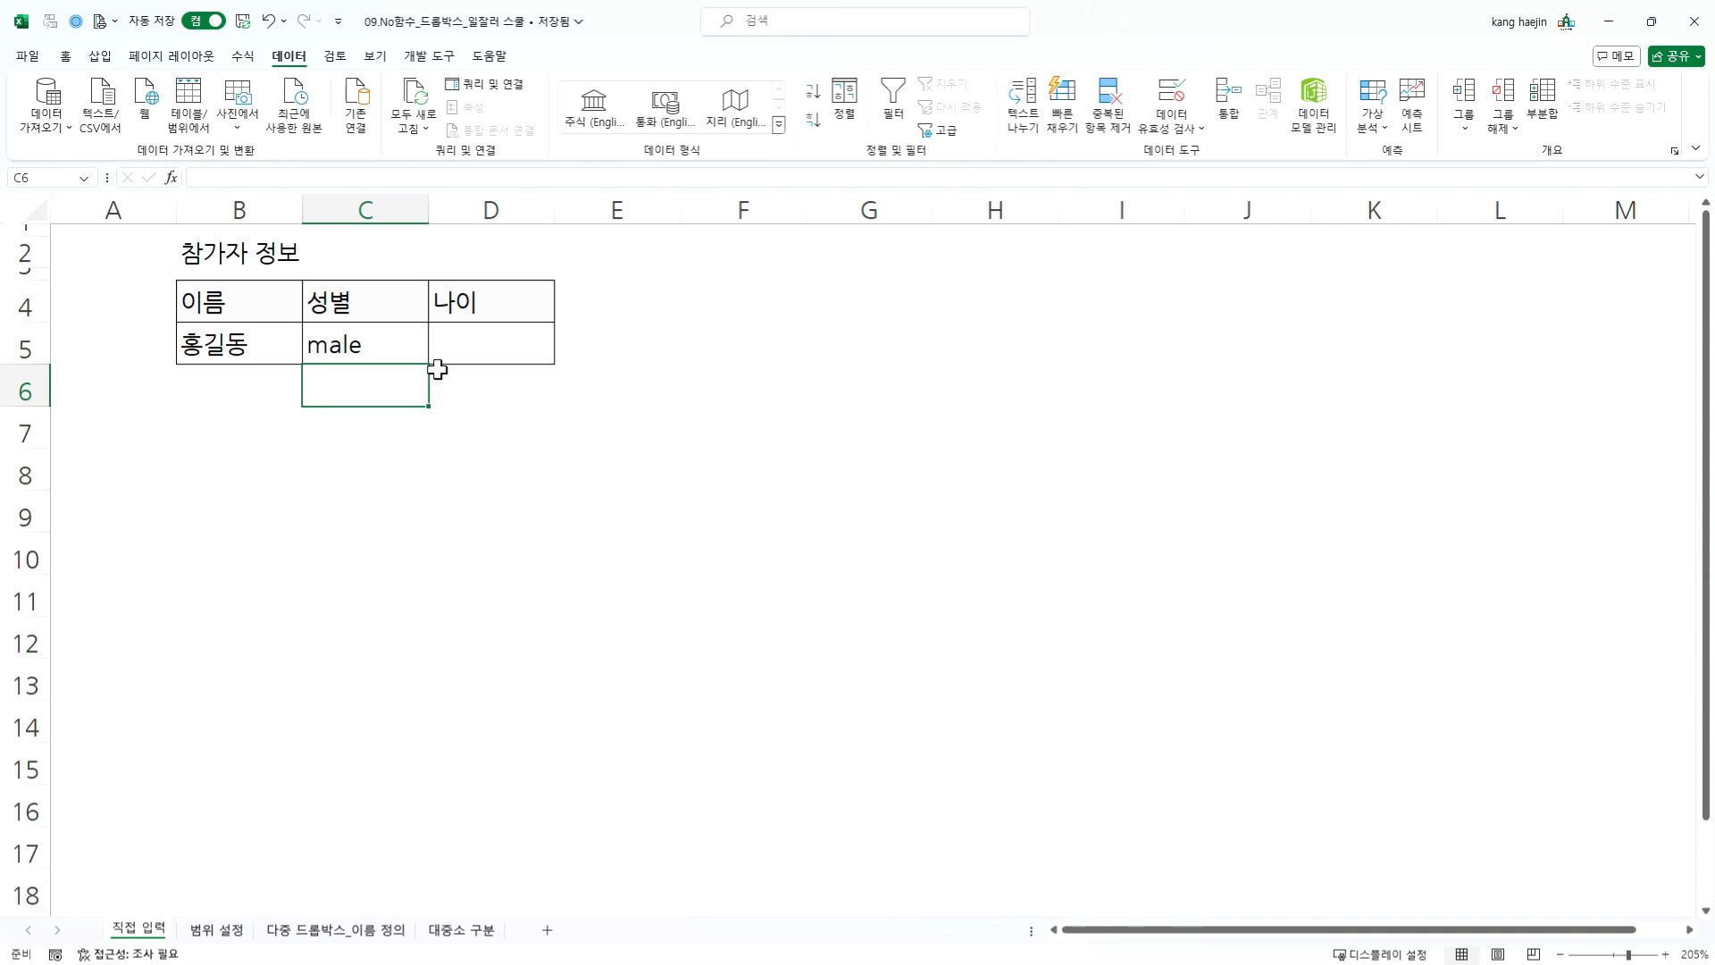
pyautogui.click(352, 341)
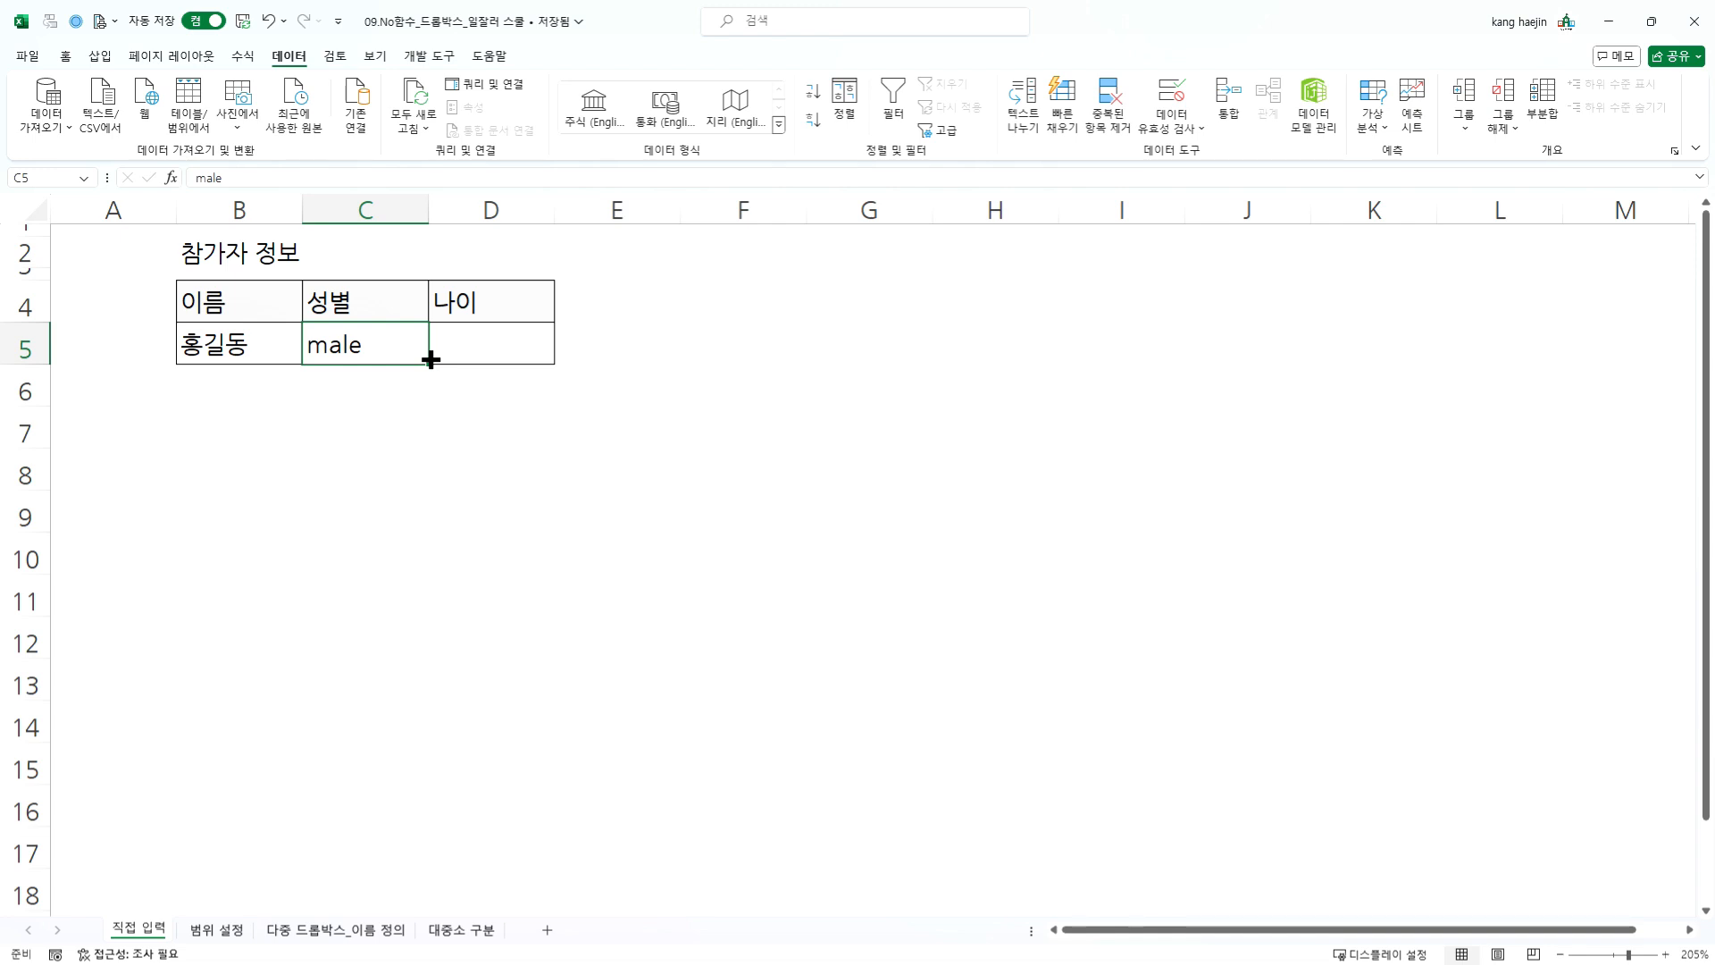
pyautogui.press('Delete')
# - Add the hint (남/여) to the 성별 heading in cell C4
pyautogui.doubleClick(383, 308)
pyautogui.write('(ska')
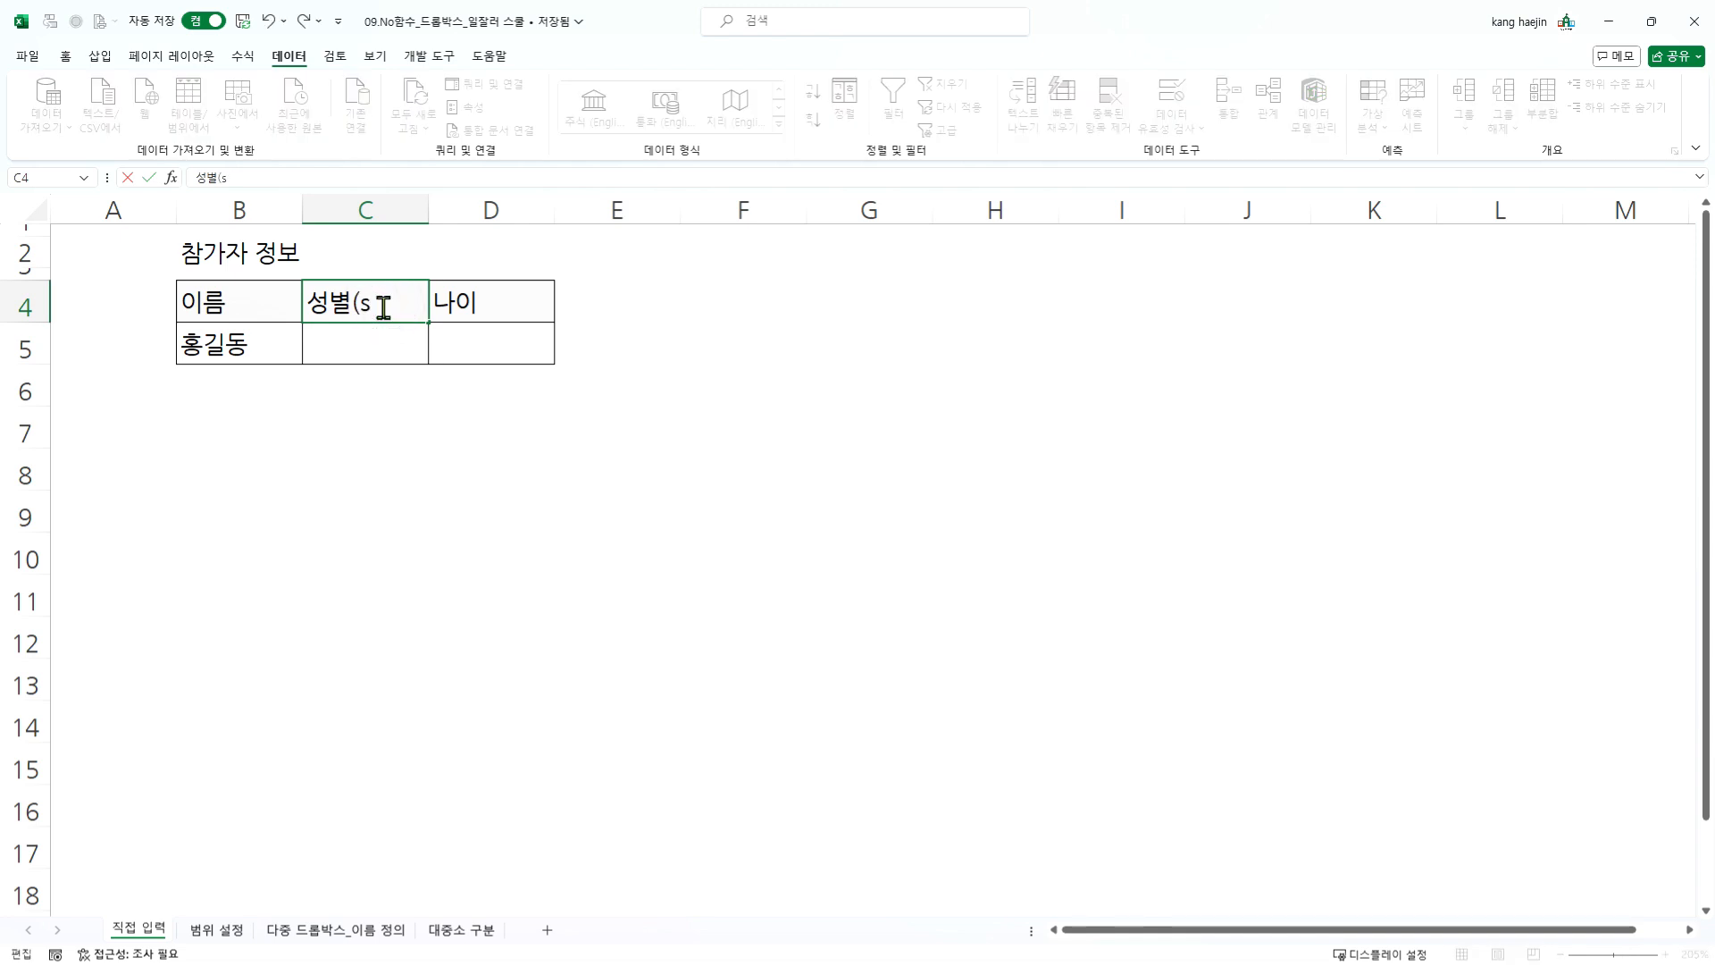
pyautogui.press('BackSpace')
pyautogui.press('BackSpace')
pyautogui.press('BackSpace')
pyautogui.write('남/여)')
pyautogui.press('Return')
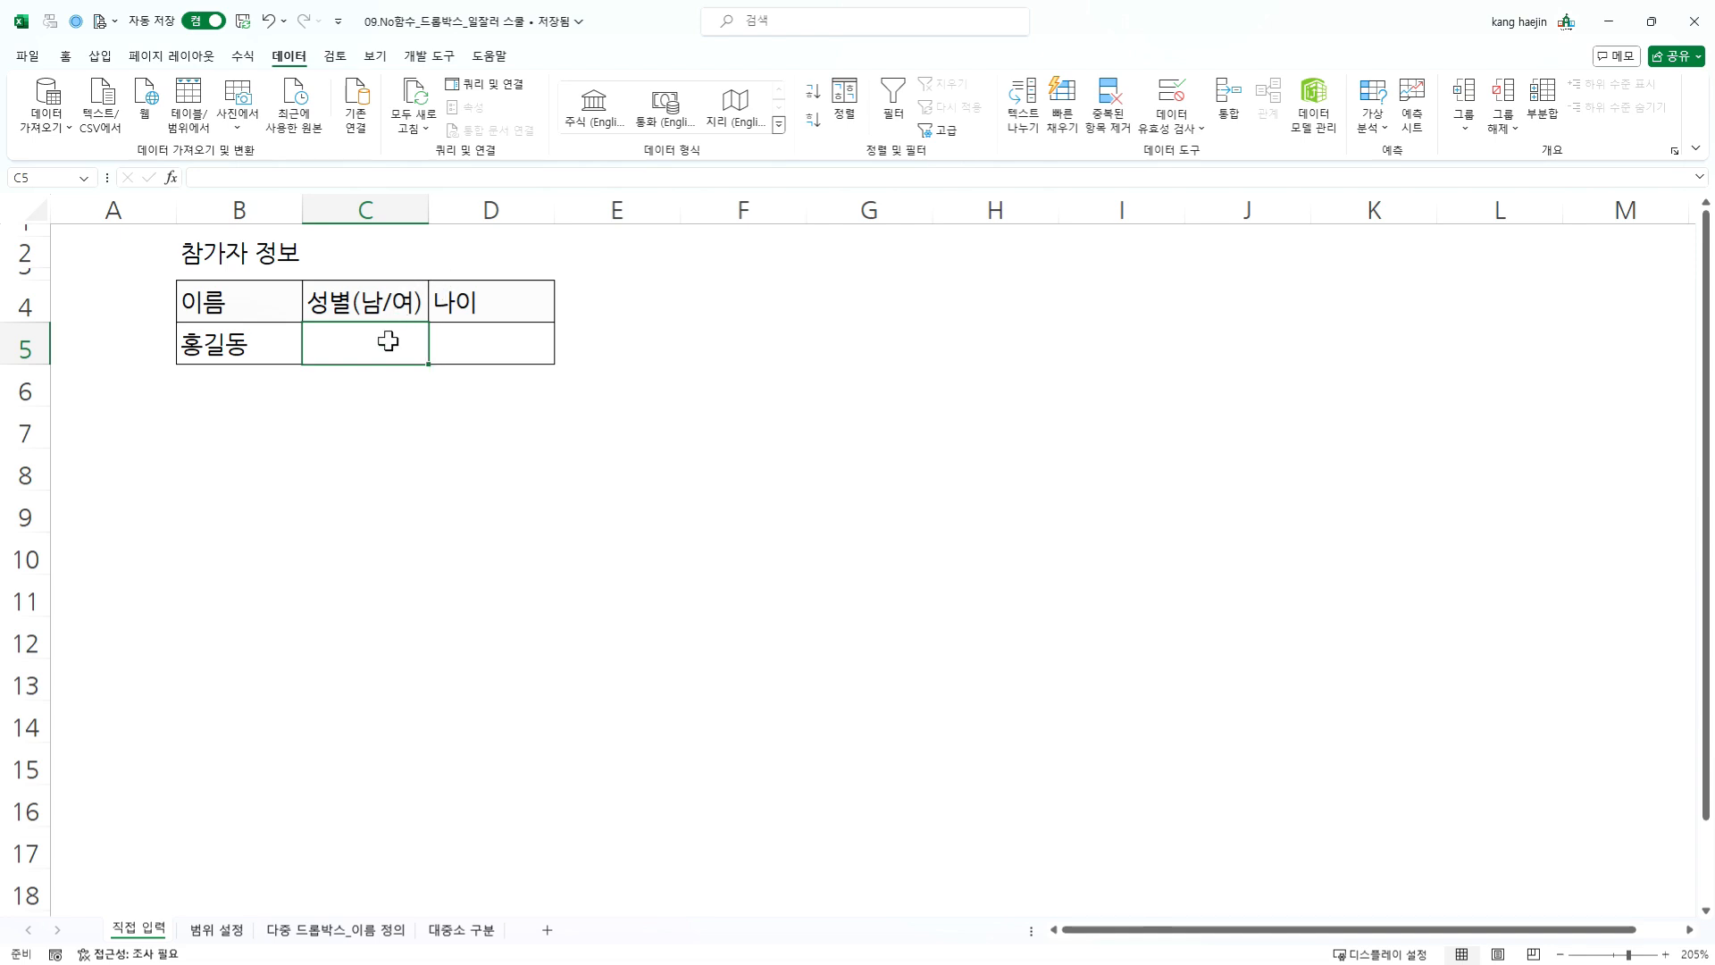
# - Remove the (남/여) hint from the gender heading in cell C4
pyautogui.doubleClick(345, 299)
pyautogui.moveTo(351, 302); pyautogui.dragTo(440, 307)
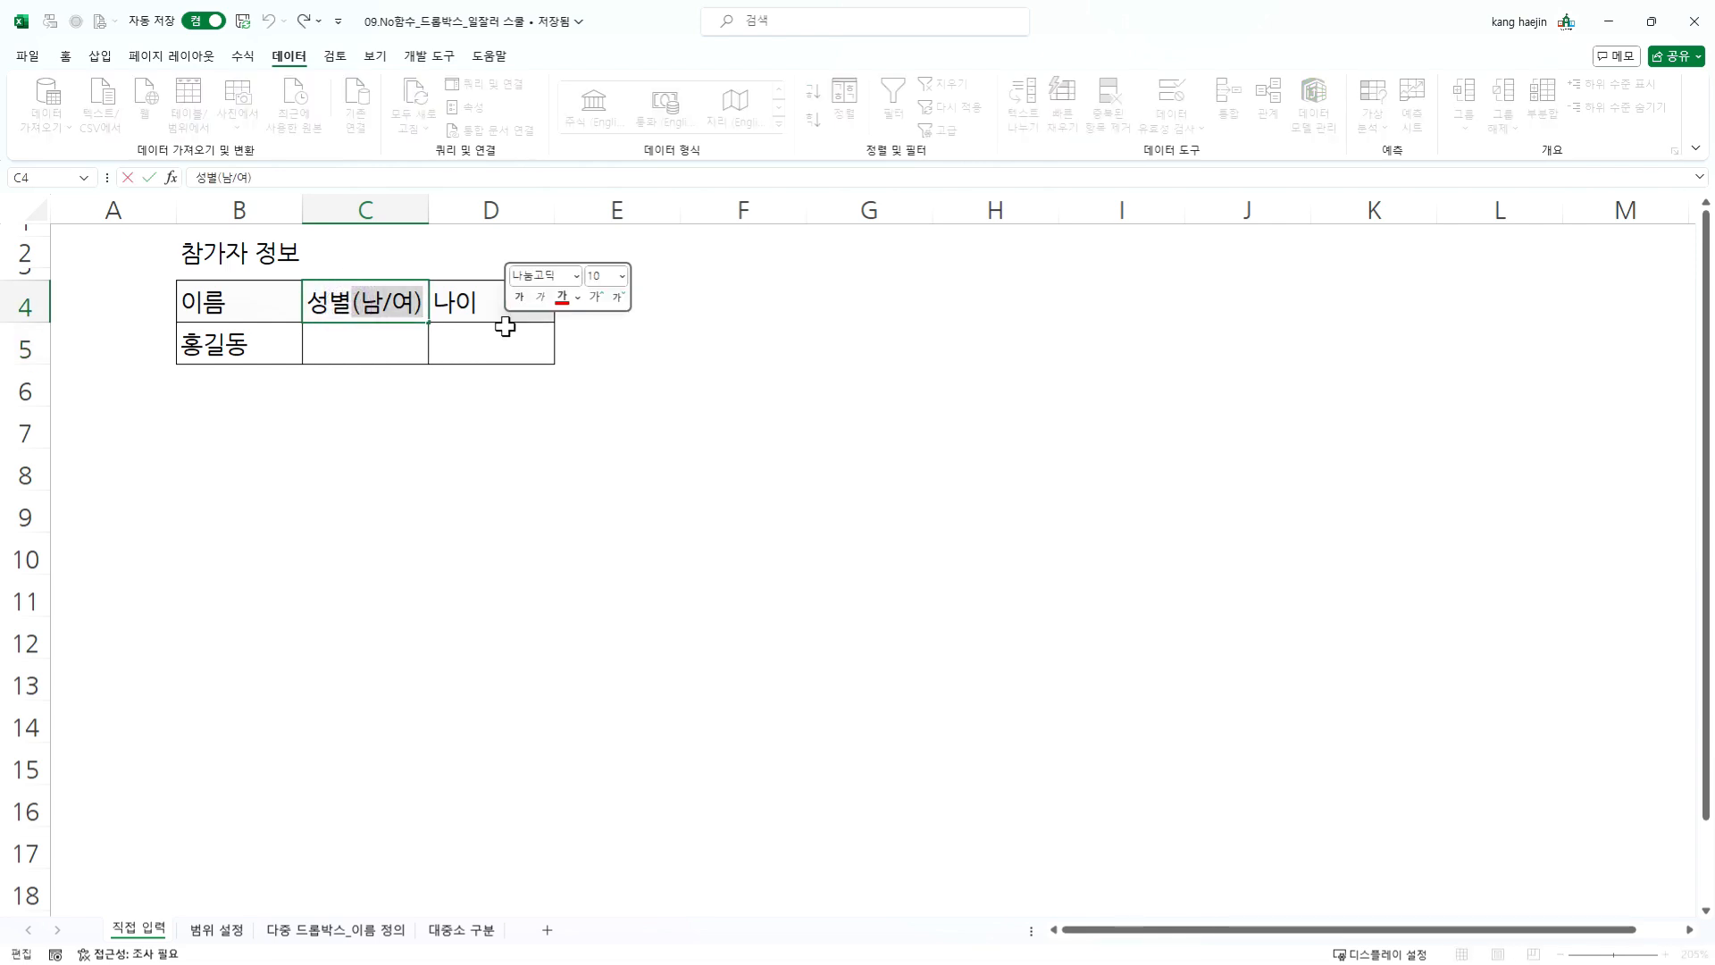
pyautogui.press('BackSpace')
pyautogui.press('Return')
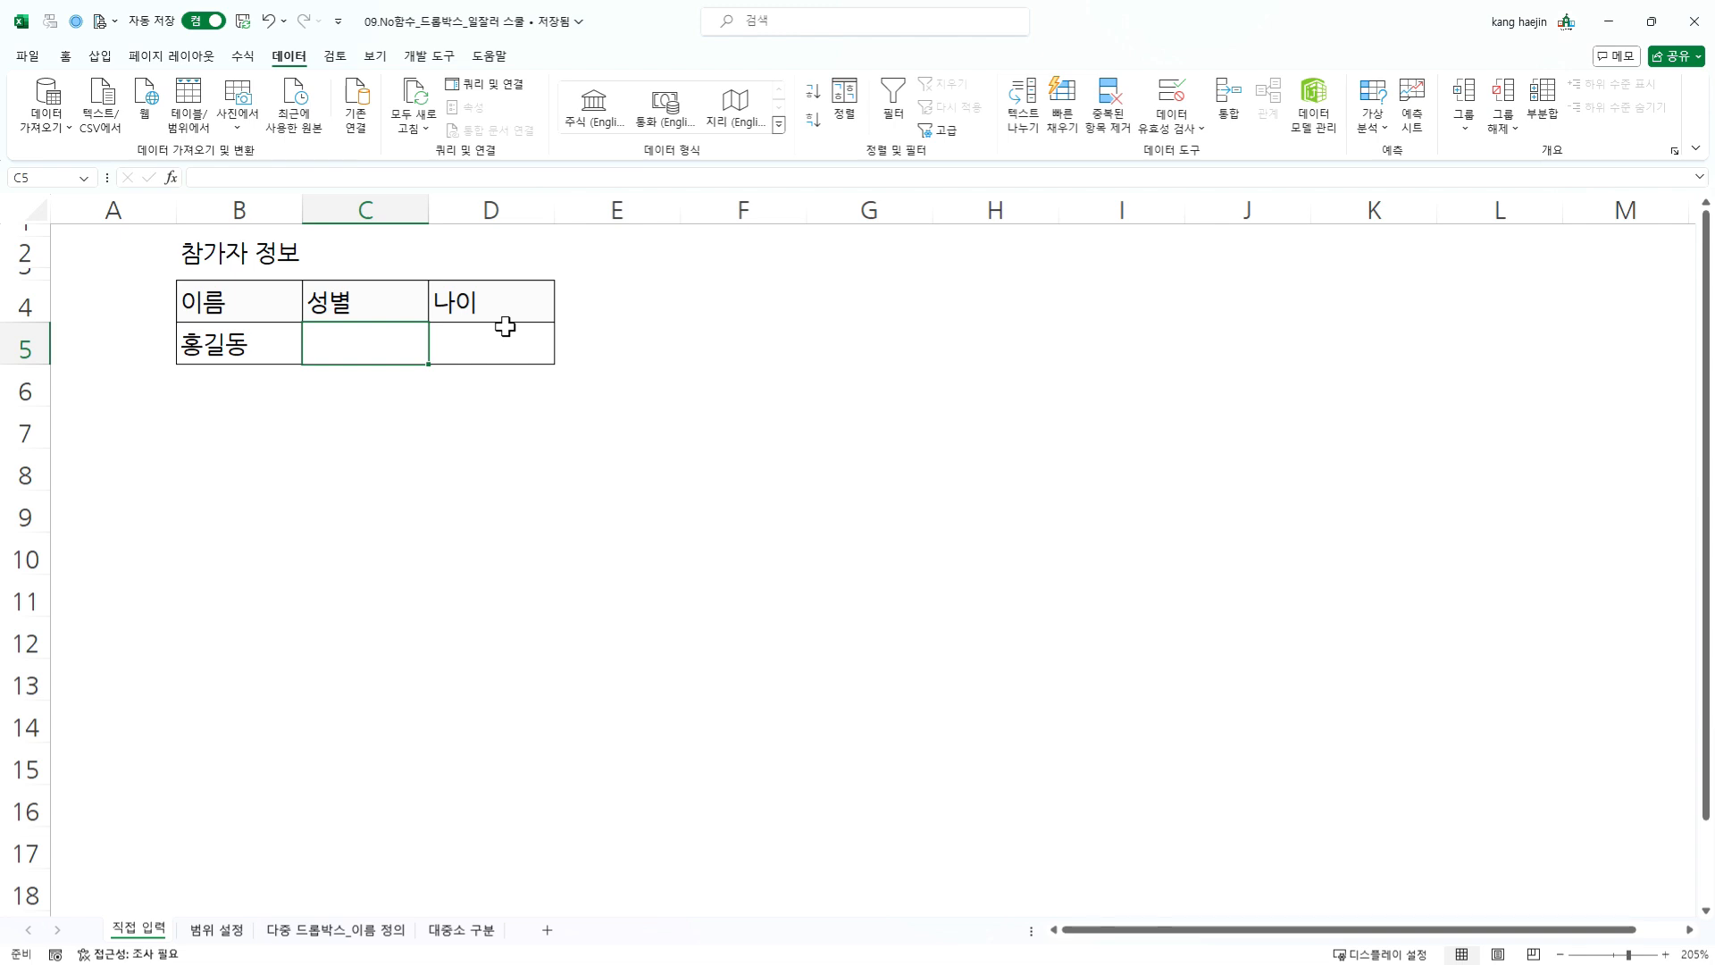
pyautogui.click(102, 56)
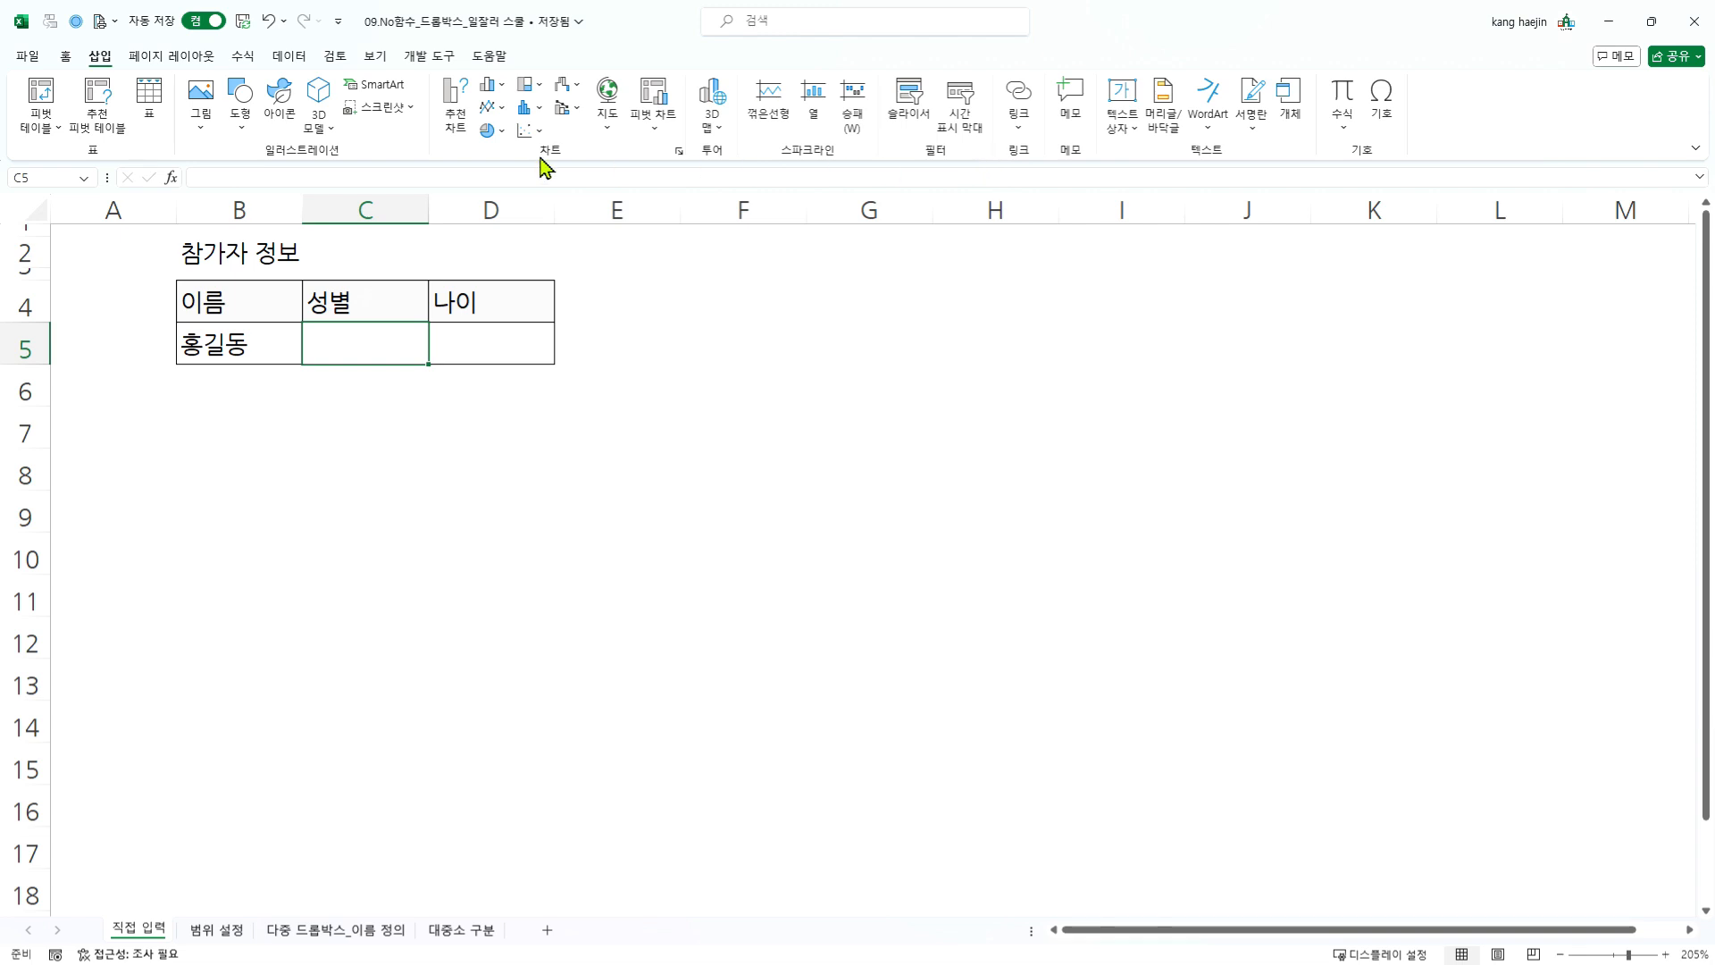
pyautogui.click(446, 60)
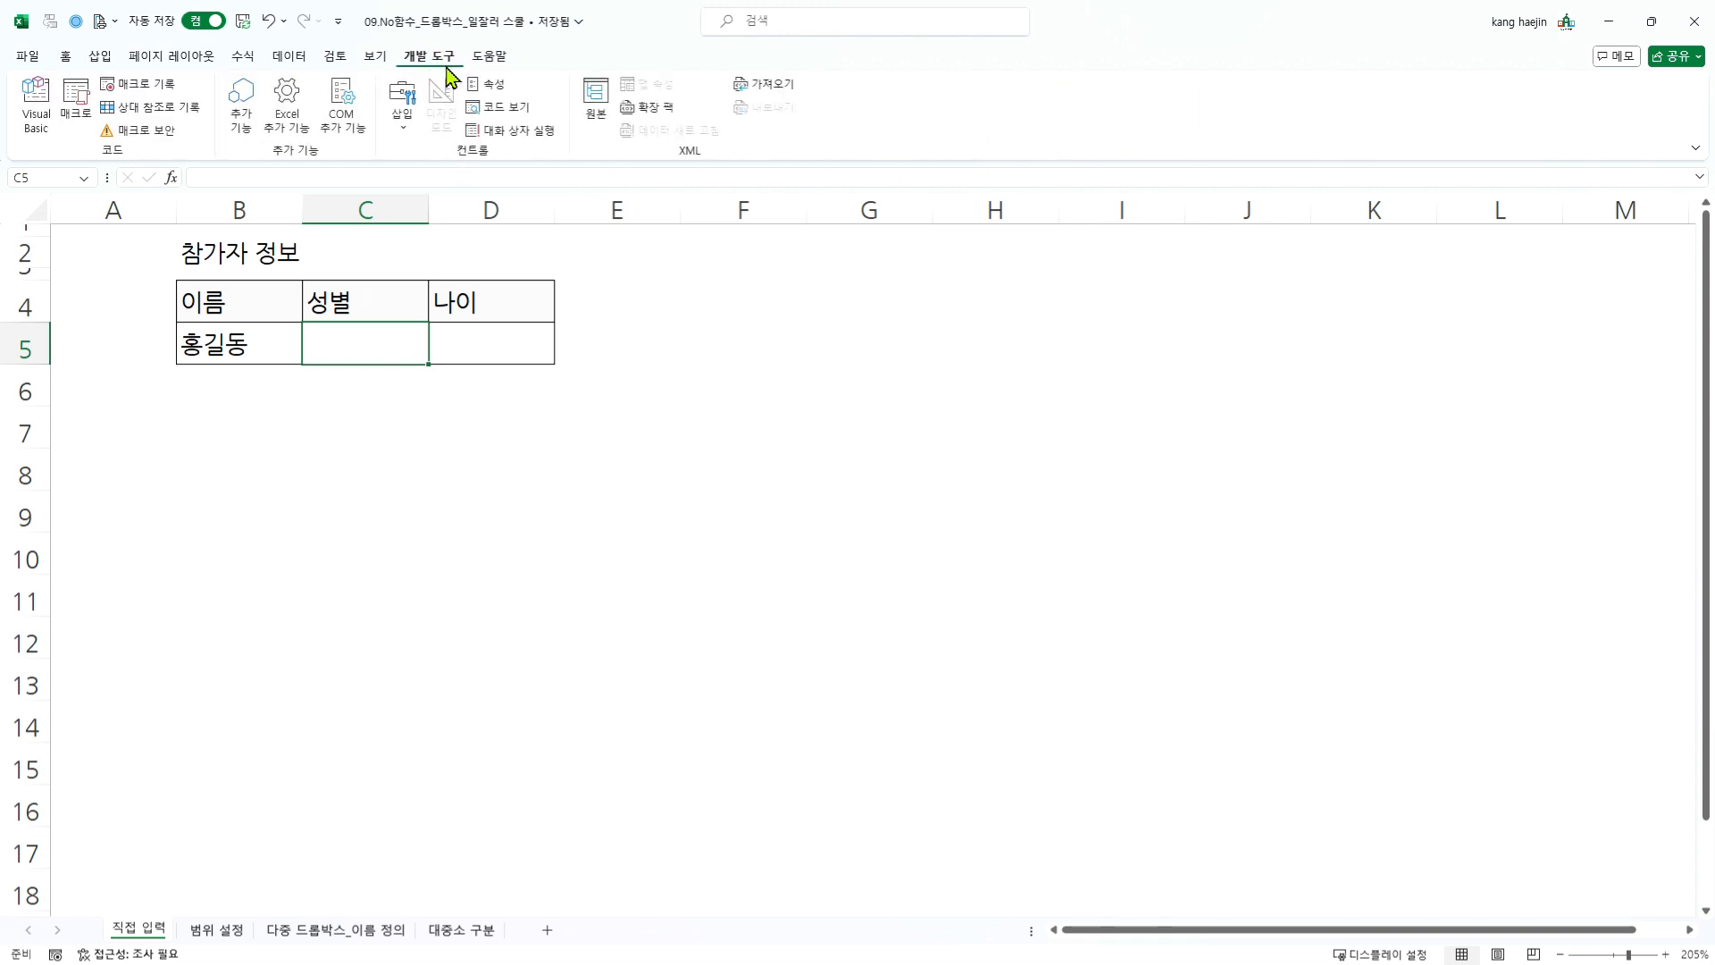
pyautogui.click(402, 134)
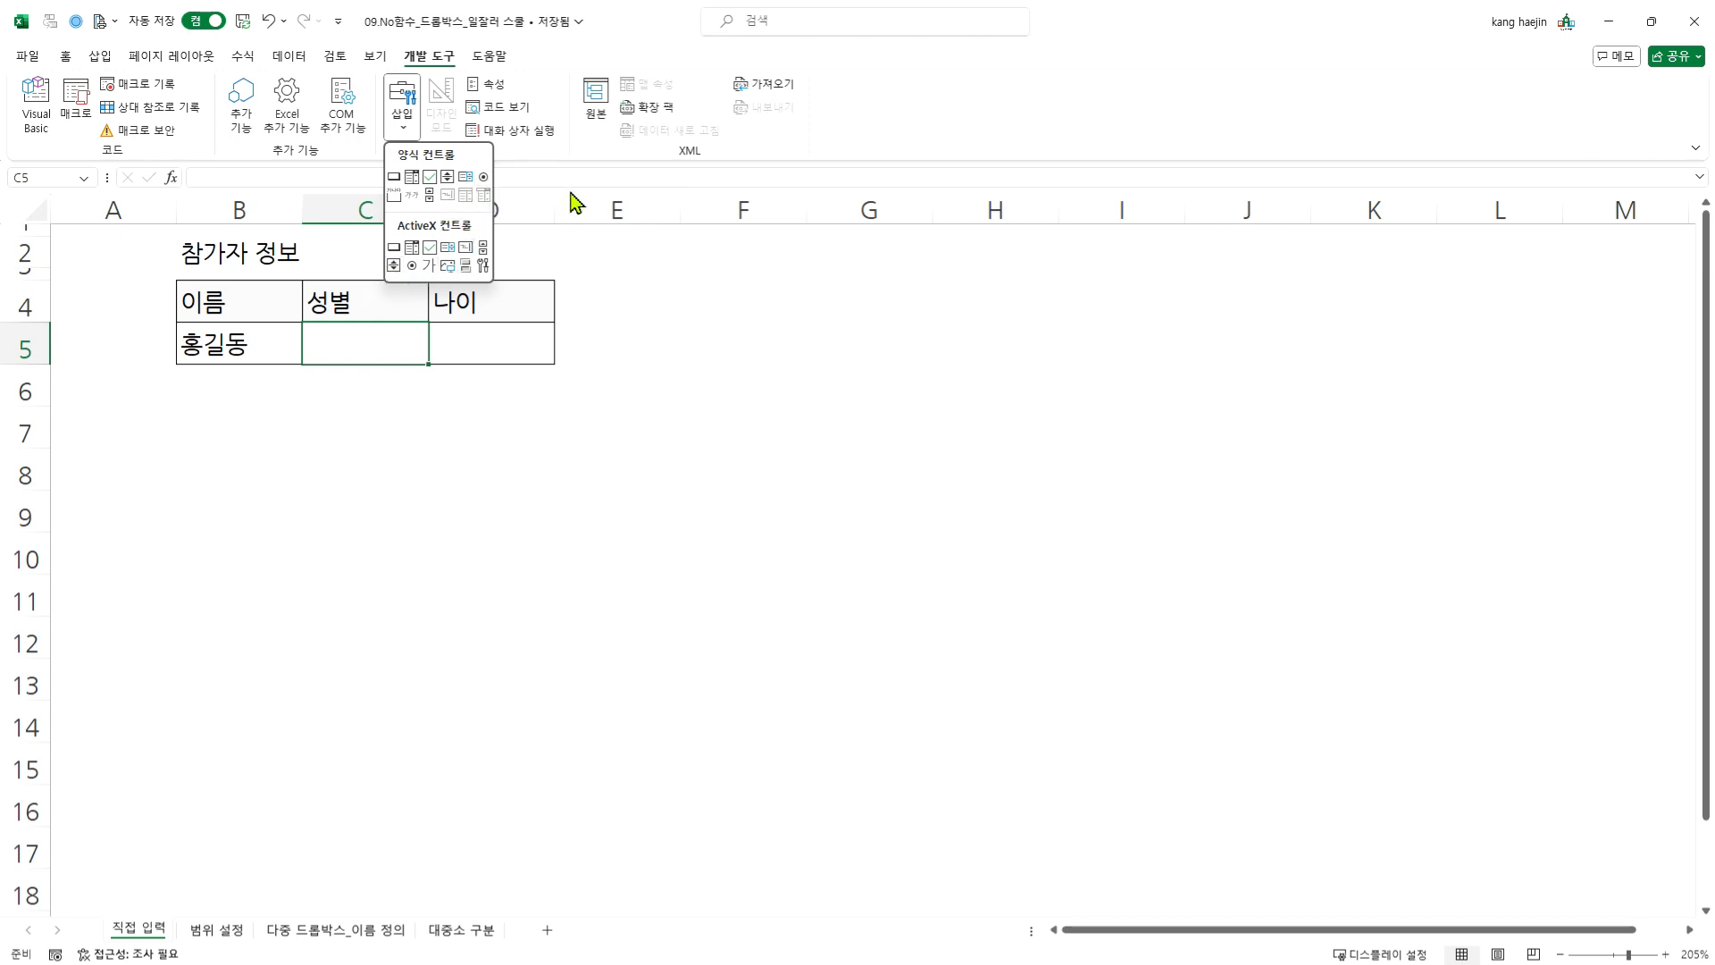
pyautogui.click(518, 161)
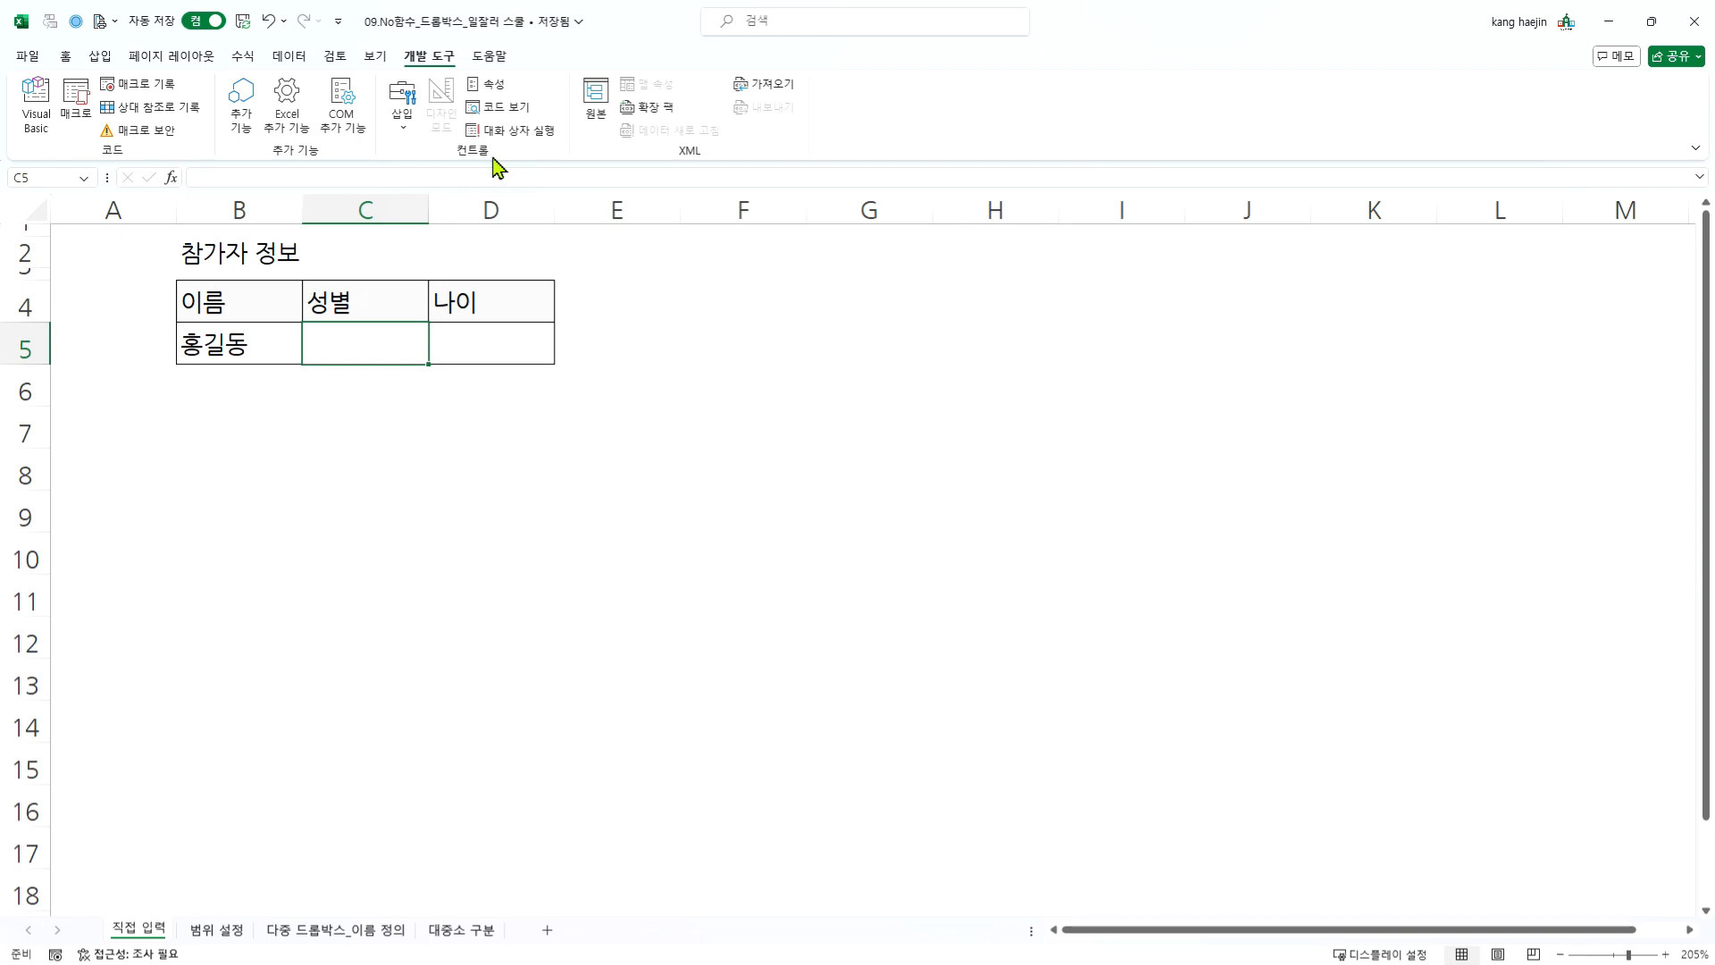
# - Open the data validation settings for gender cell C5 and review the input message, error alert and IME mode options
pyautogui.click(290, 59)
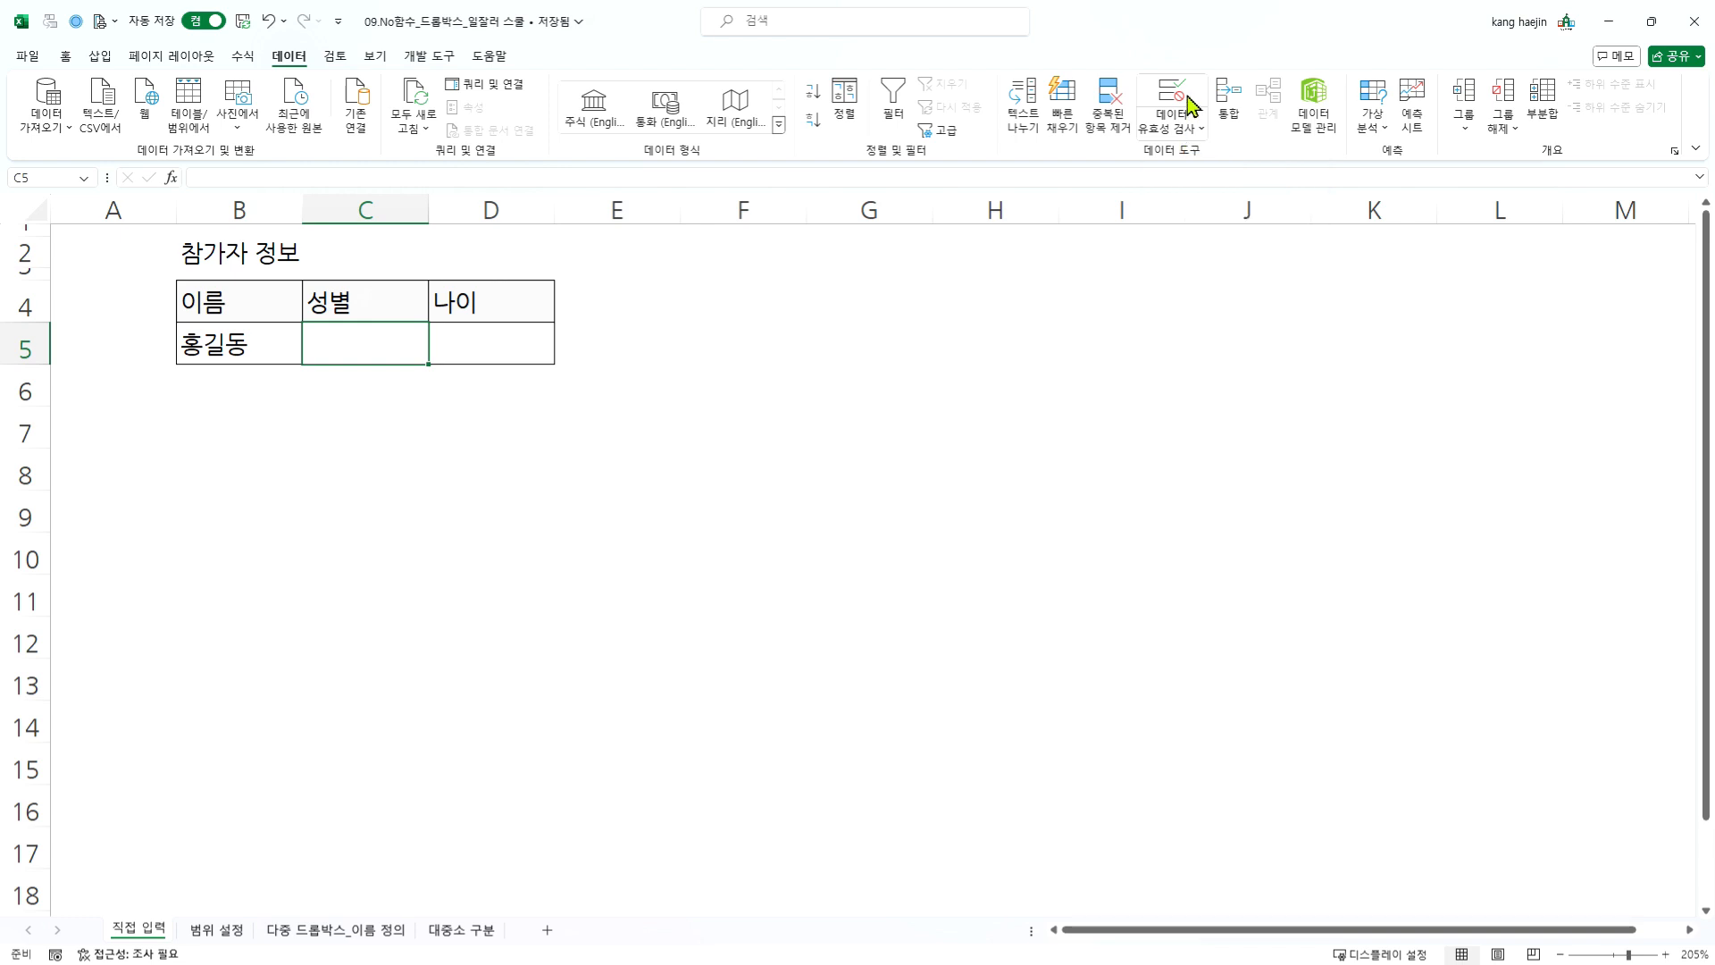
pyautogui.click(1190, 143)
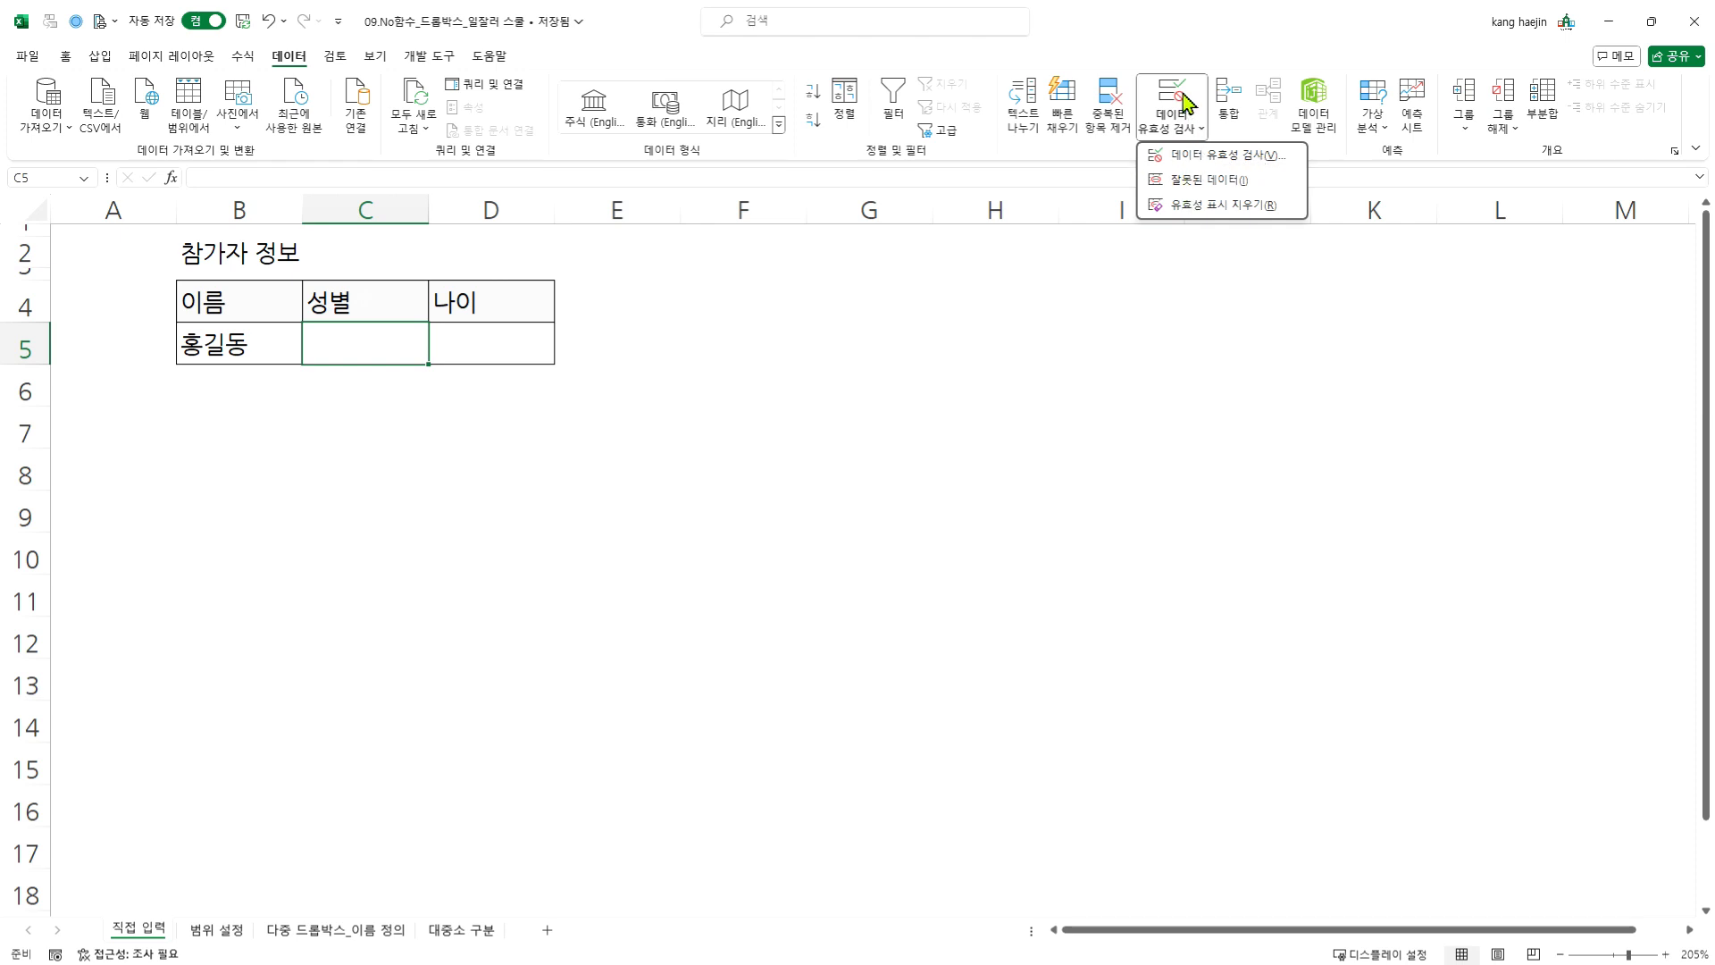
pyautogui.click(1150, 289)
pyautogui.click(1172, 93)
pyautogui.moveTo(670, 253); pyautogui.dragTo(890, 259)
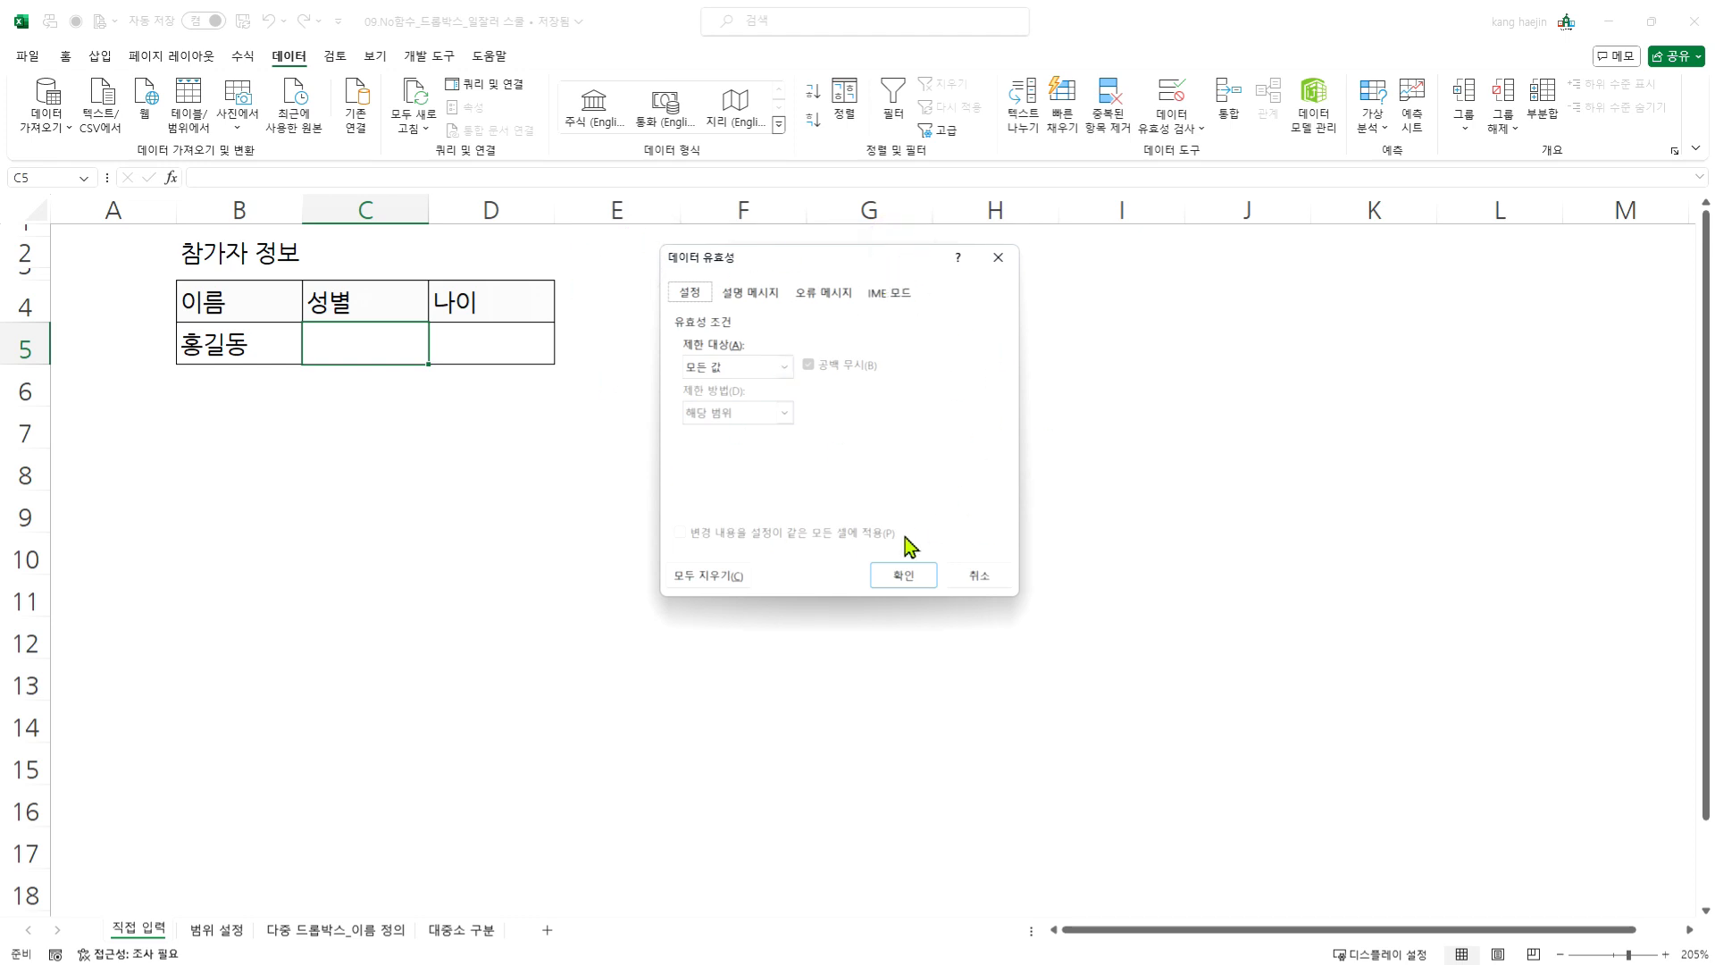
pyautogui.click(755, 293)
pyautogui.click(824, 292)
pyautogui.click(895, 291)
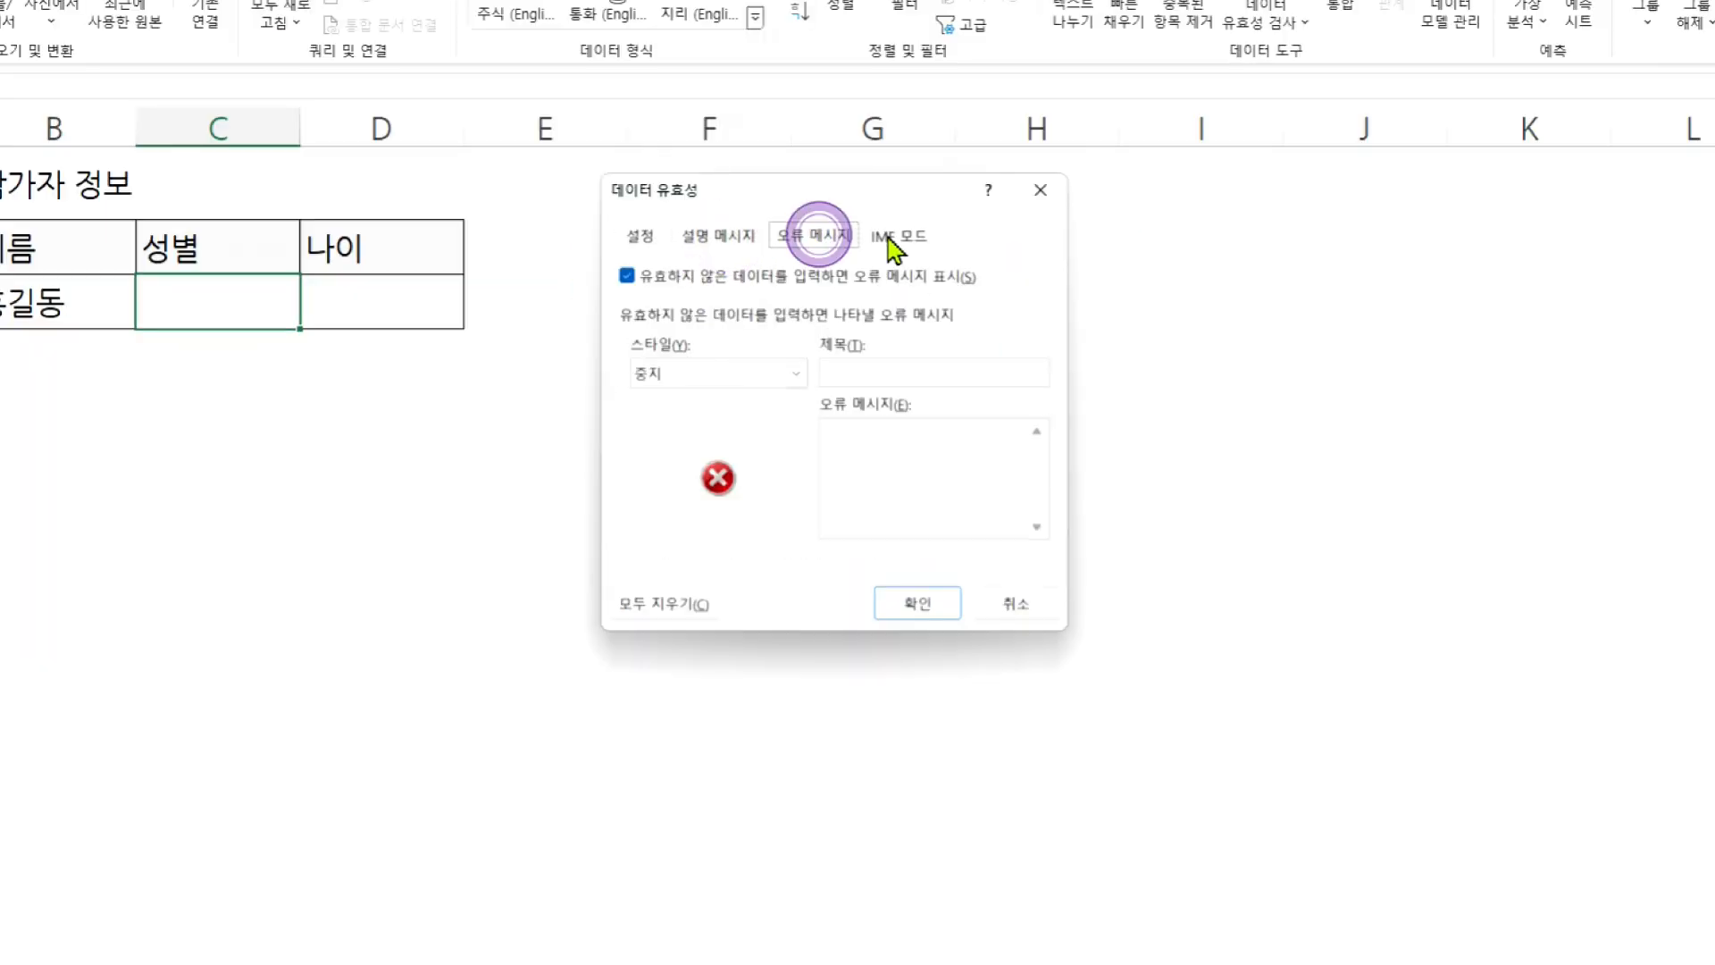
pyautogui.click(720, 237)
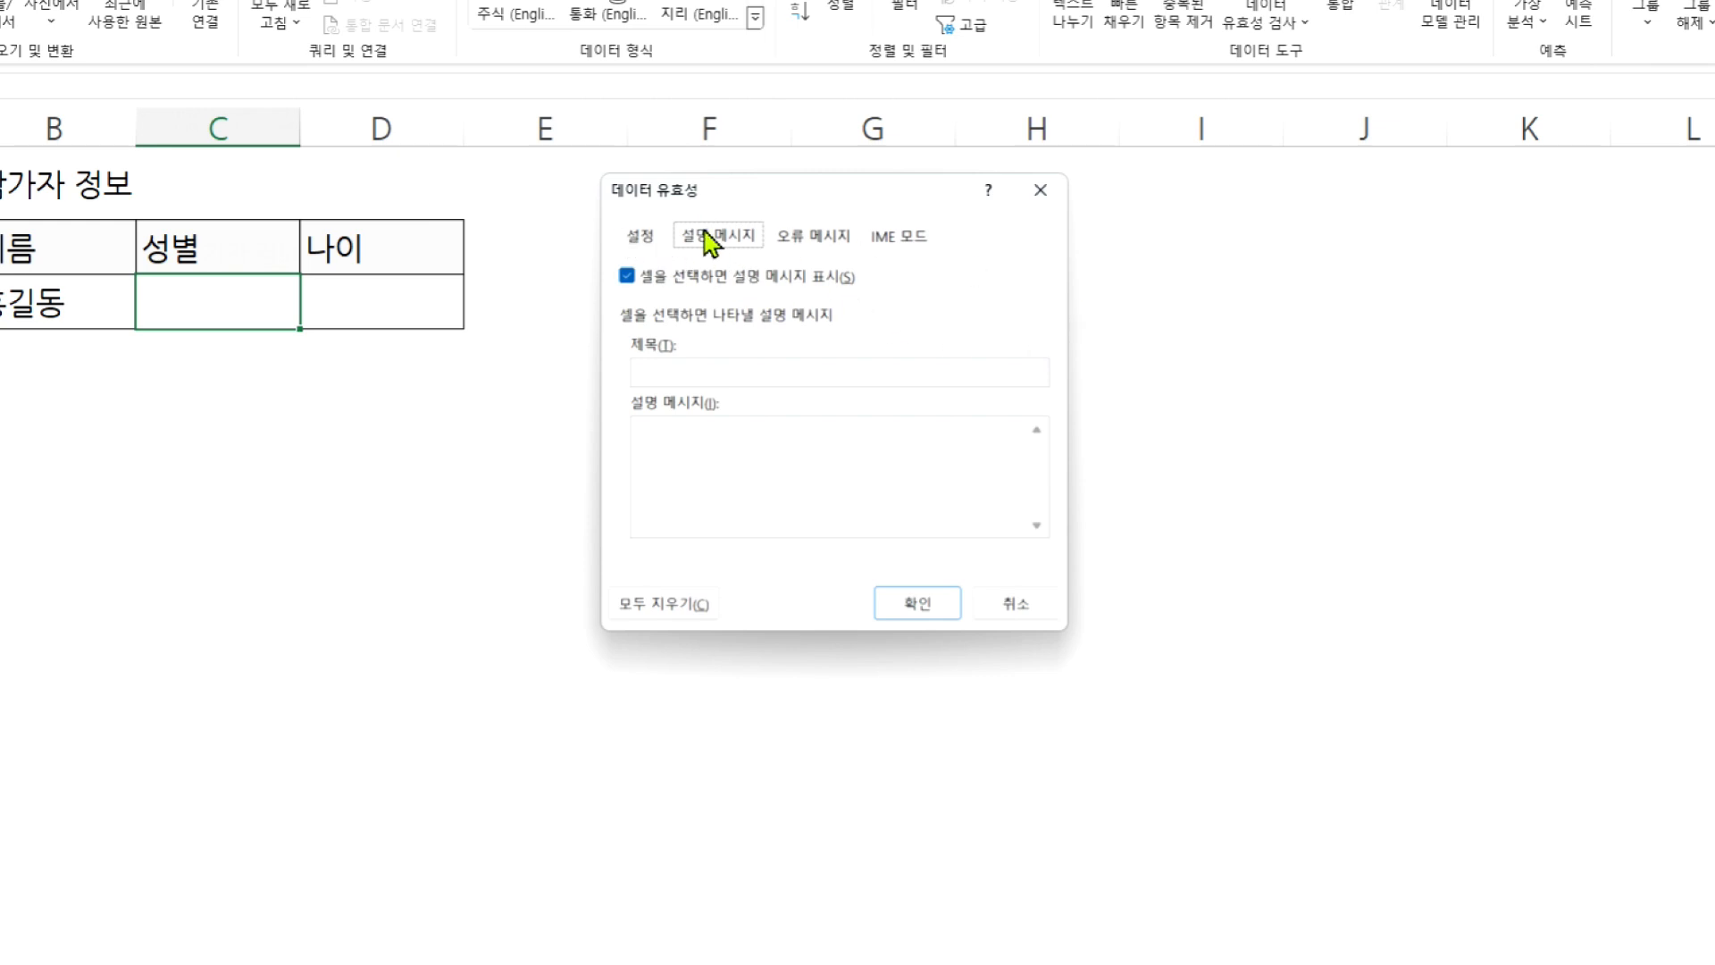
pyautogui.click(641, 237)
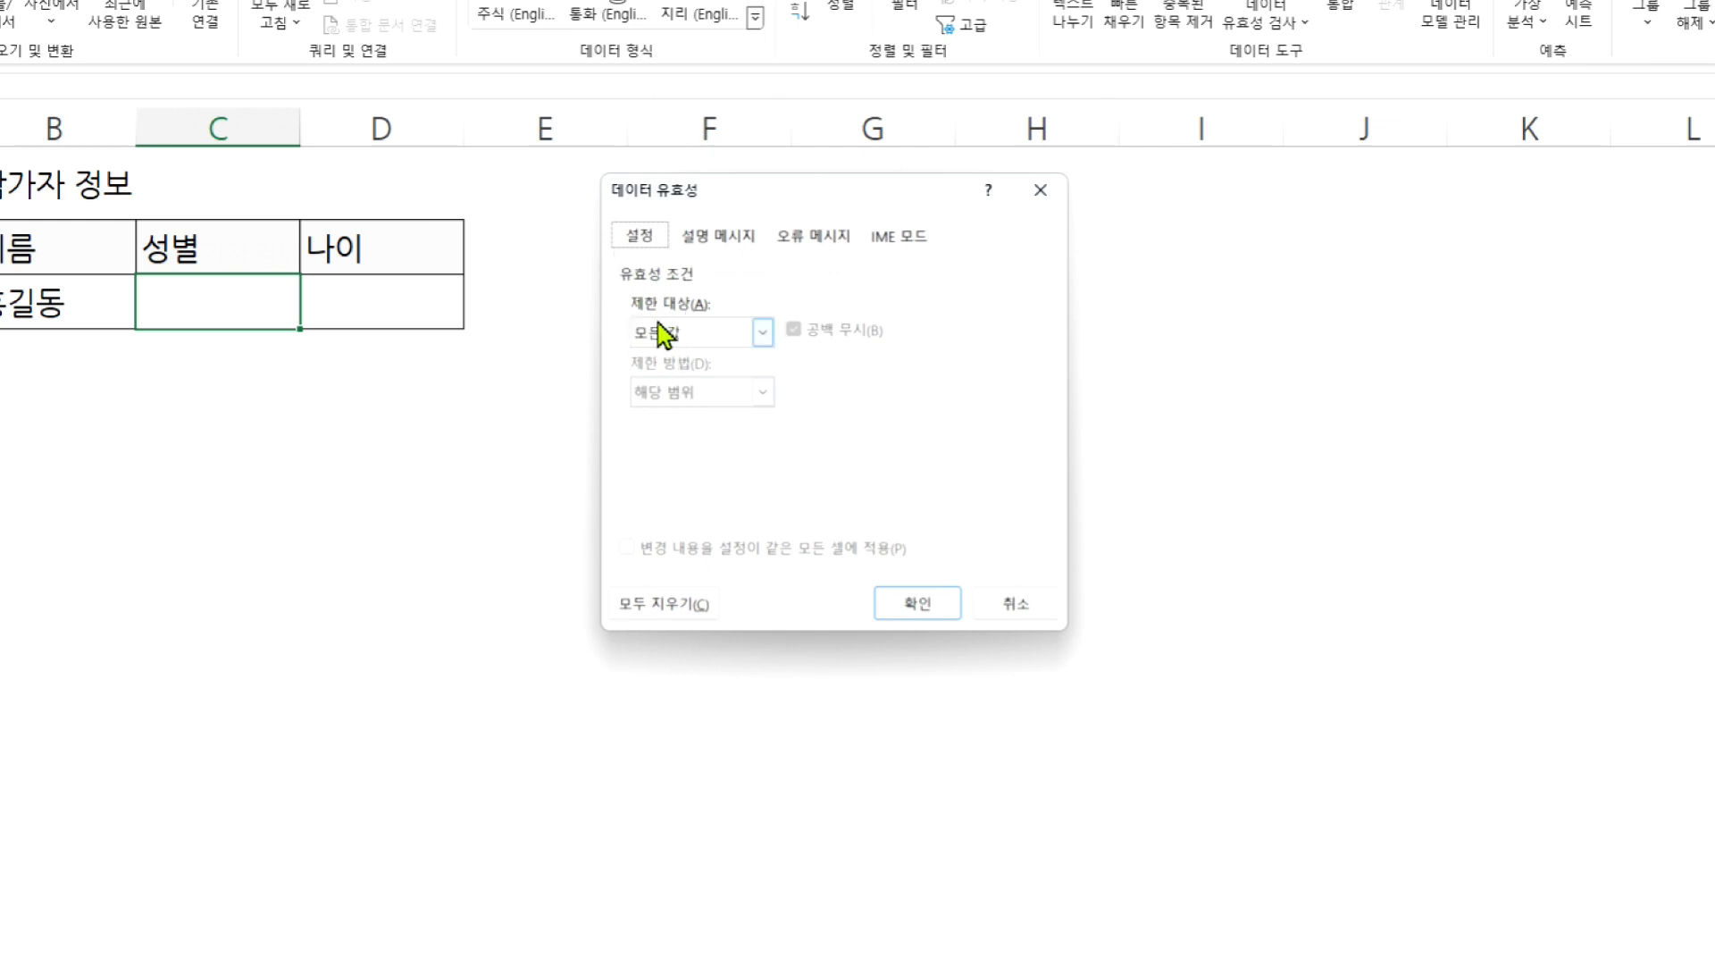
# - Restrict gender cell C5 to a list (목록) with the source values 남자, 여자
pyautogui.click(731, 349)
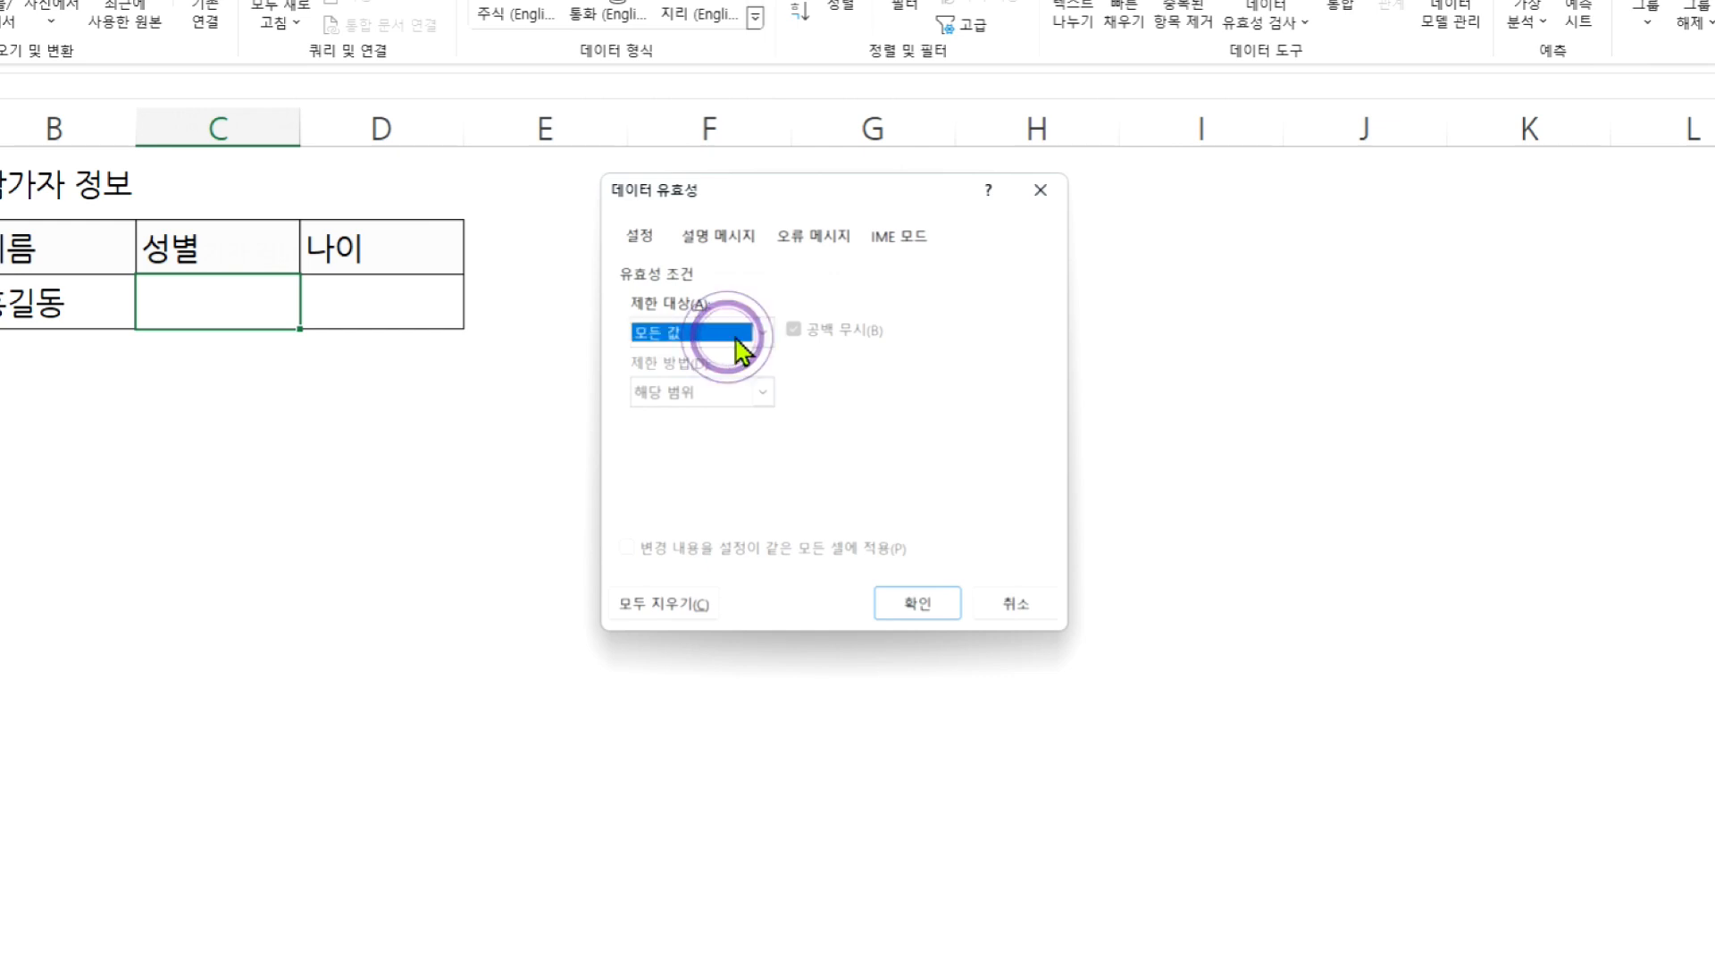
pyautogui.click(764, 337)
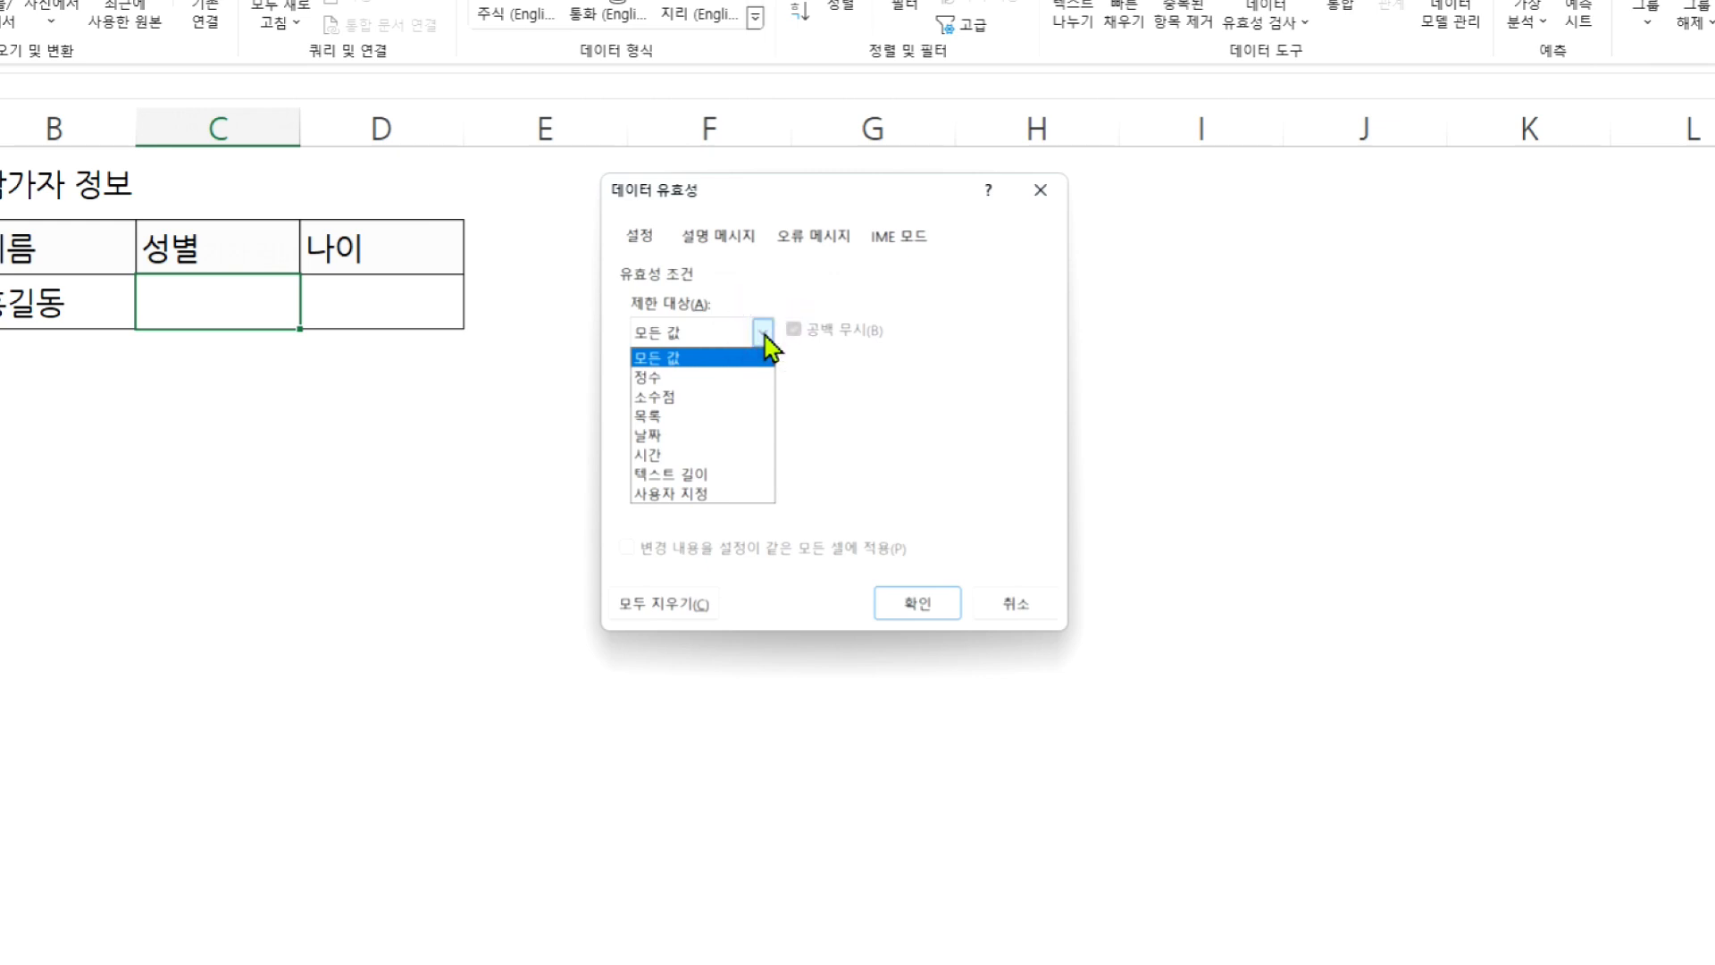
pyautogui.click(734, 416)
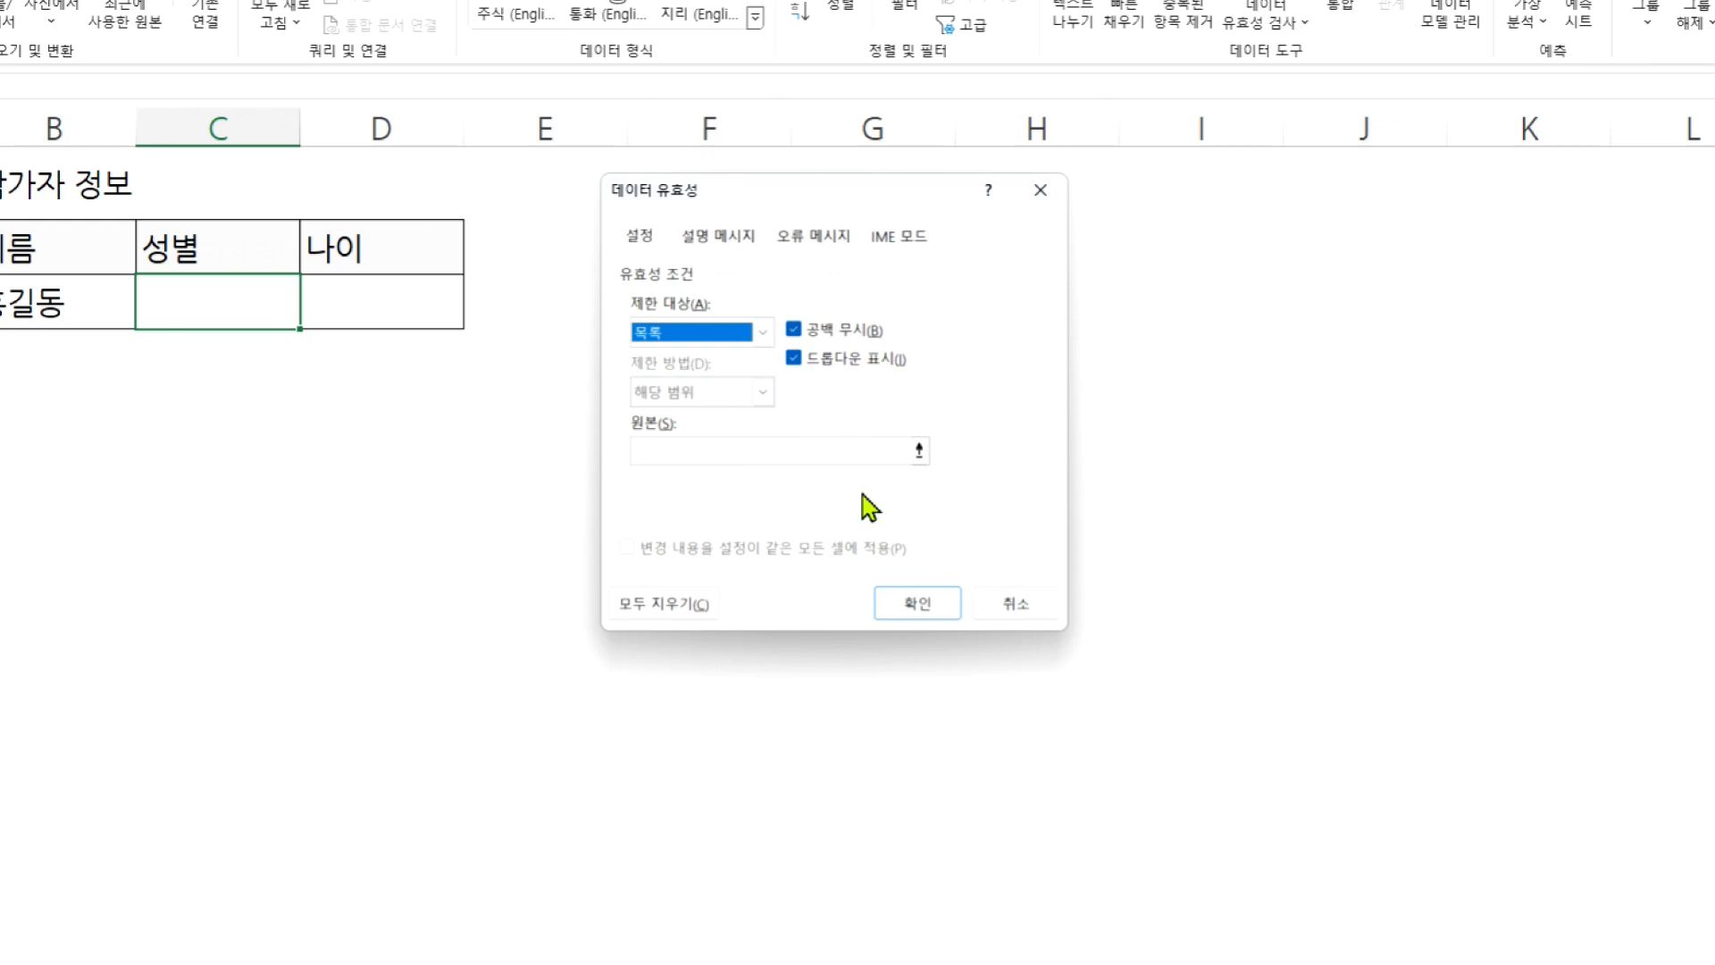
pyautogui.click(658, 457)
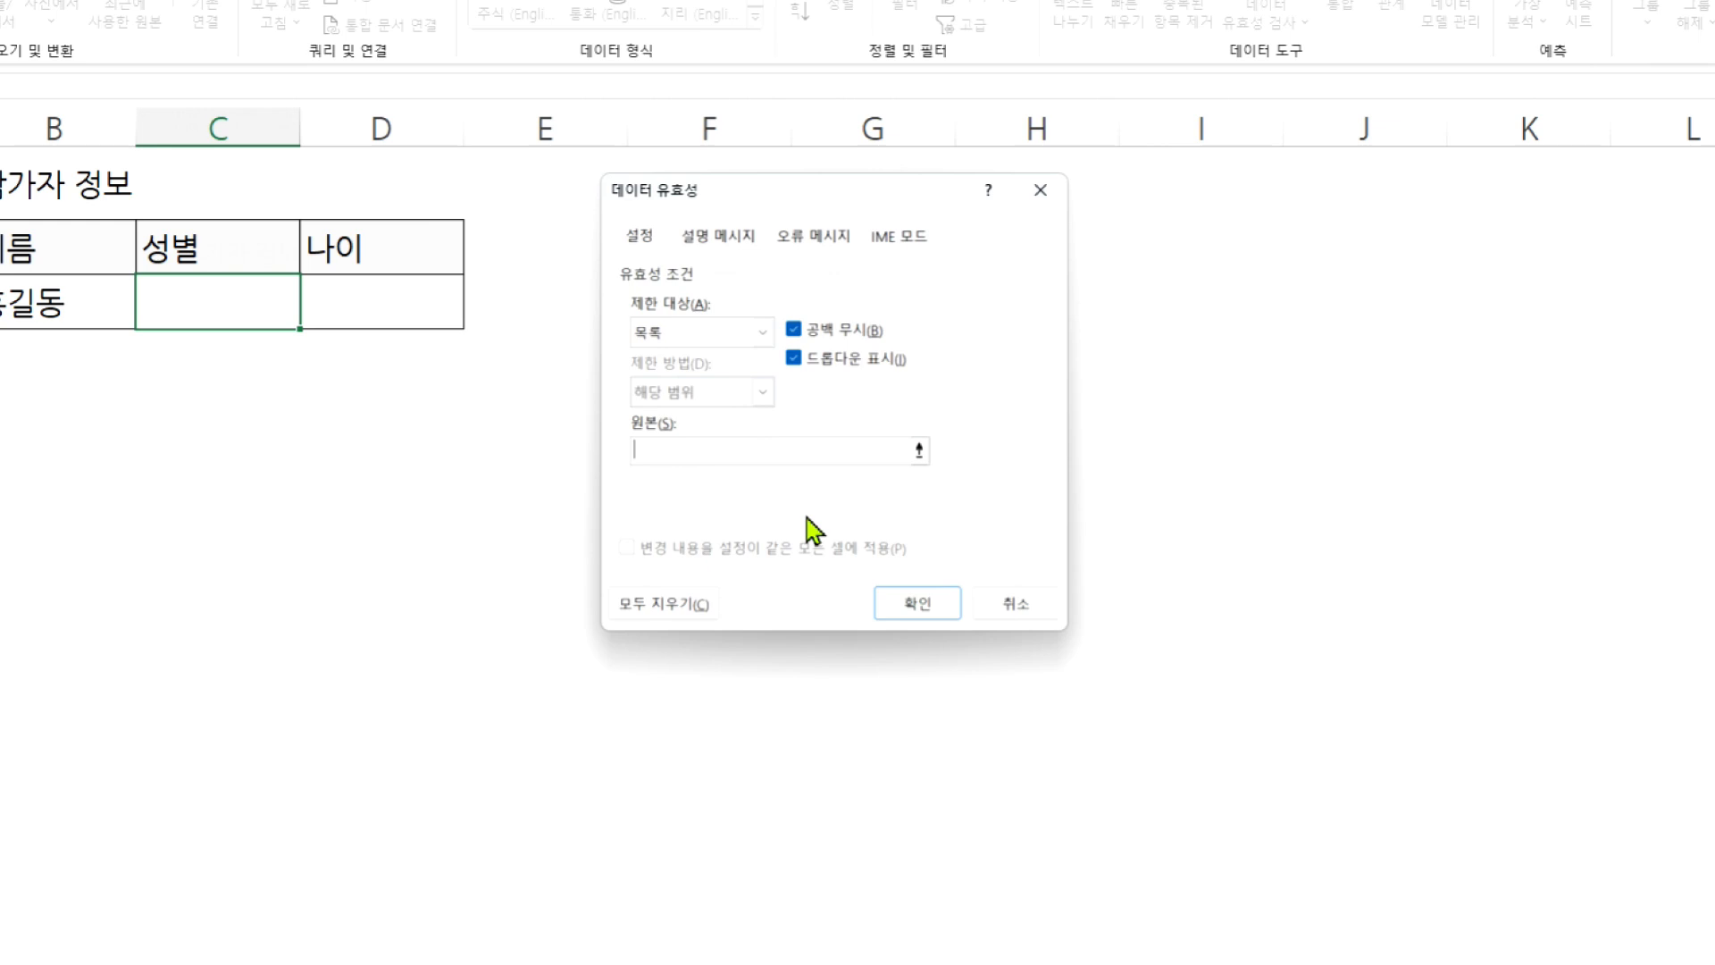
pyautogui.write('남자, 여자')
pyautogui.click(932, 607)
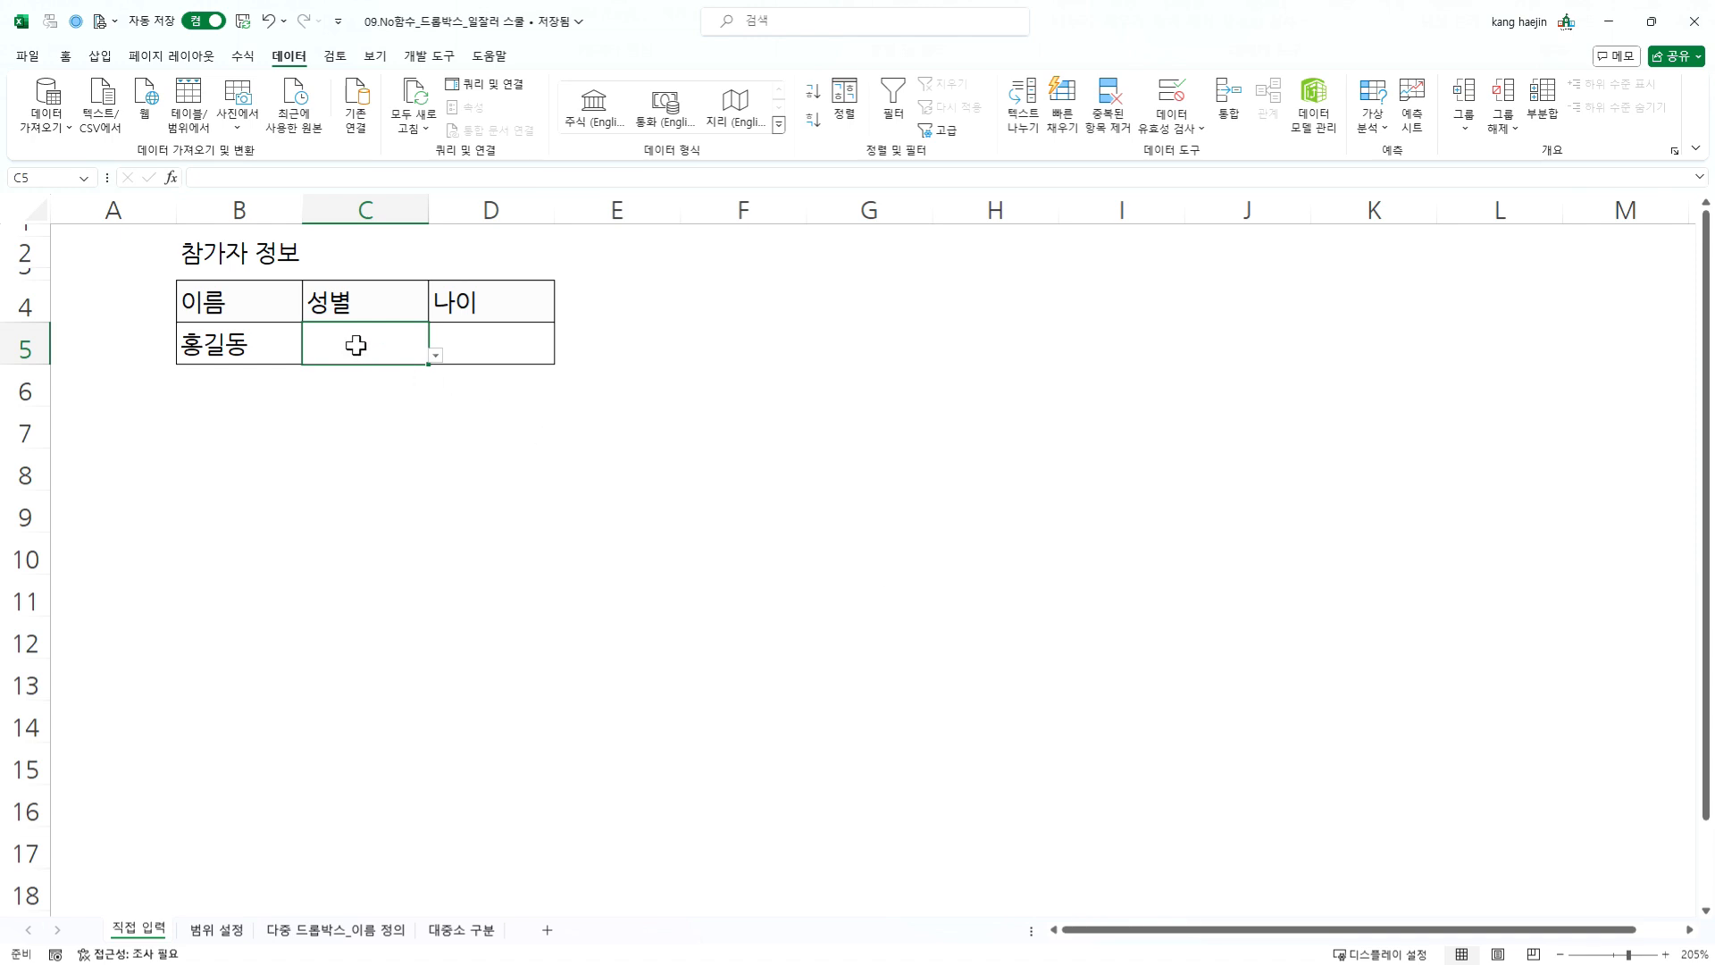
# - Test the dropdown in cell C5 by choosing 남자 and switching the entry to 여자
pyautogui.click(435, 356)
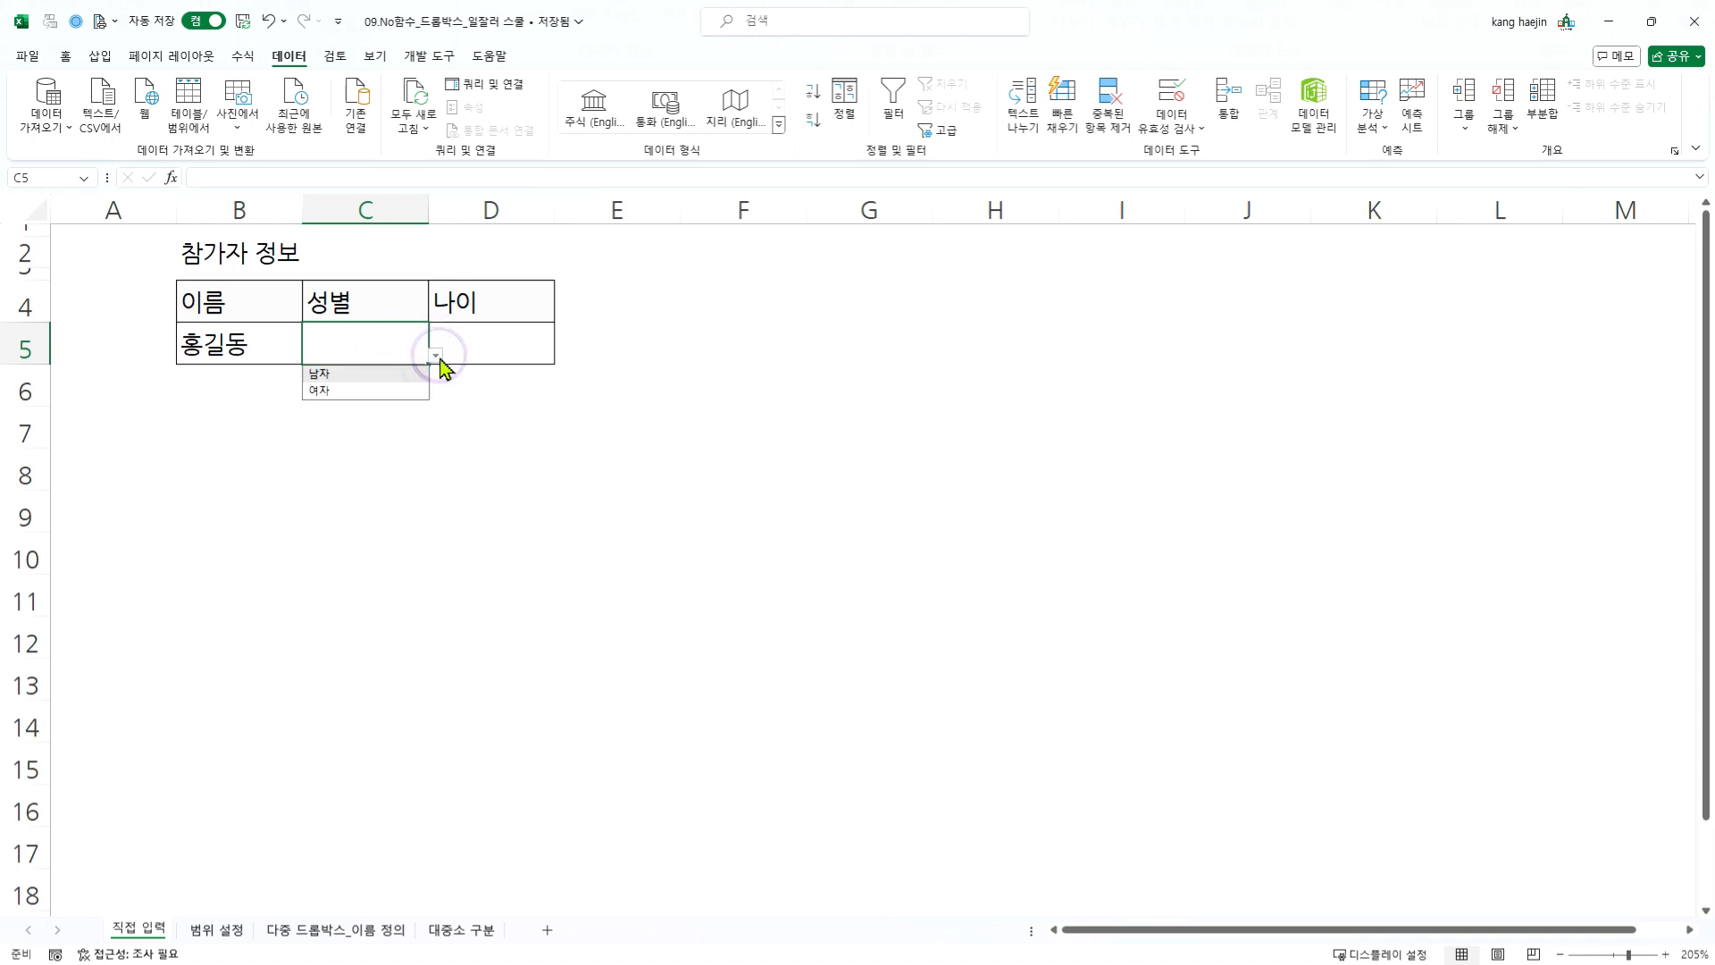
pyautogui.click(383, 375)
pyautogui.click(435, 356)
pyautogui.click(382, 393)
pyautogui.click(389, 436)
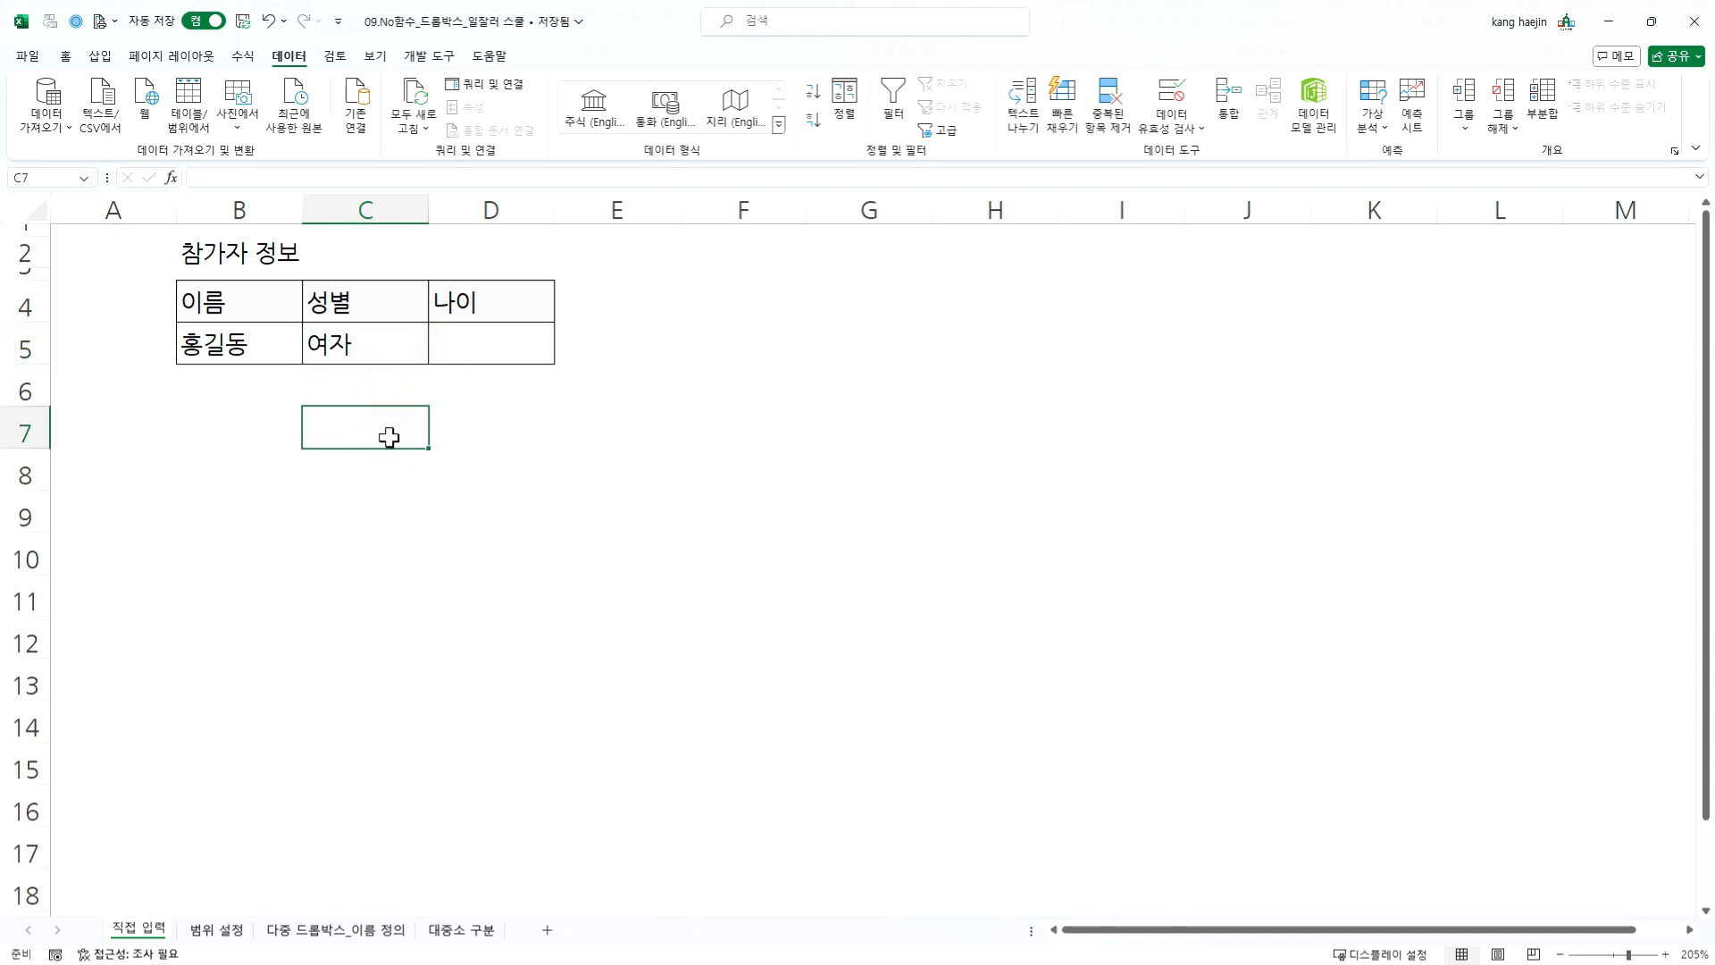
# - Try 20살 and 20세 as age entries in cell D5
pyautogui.click(481, 336)
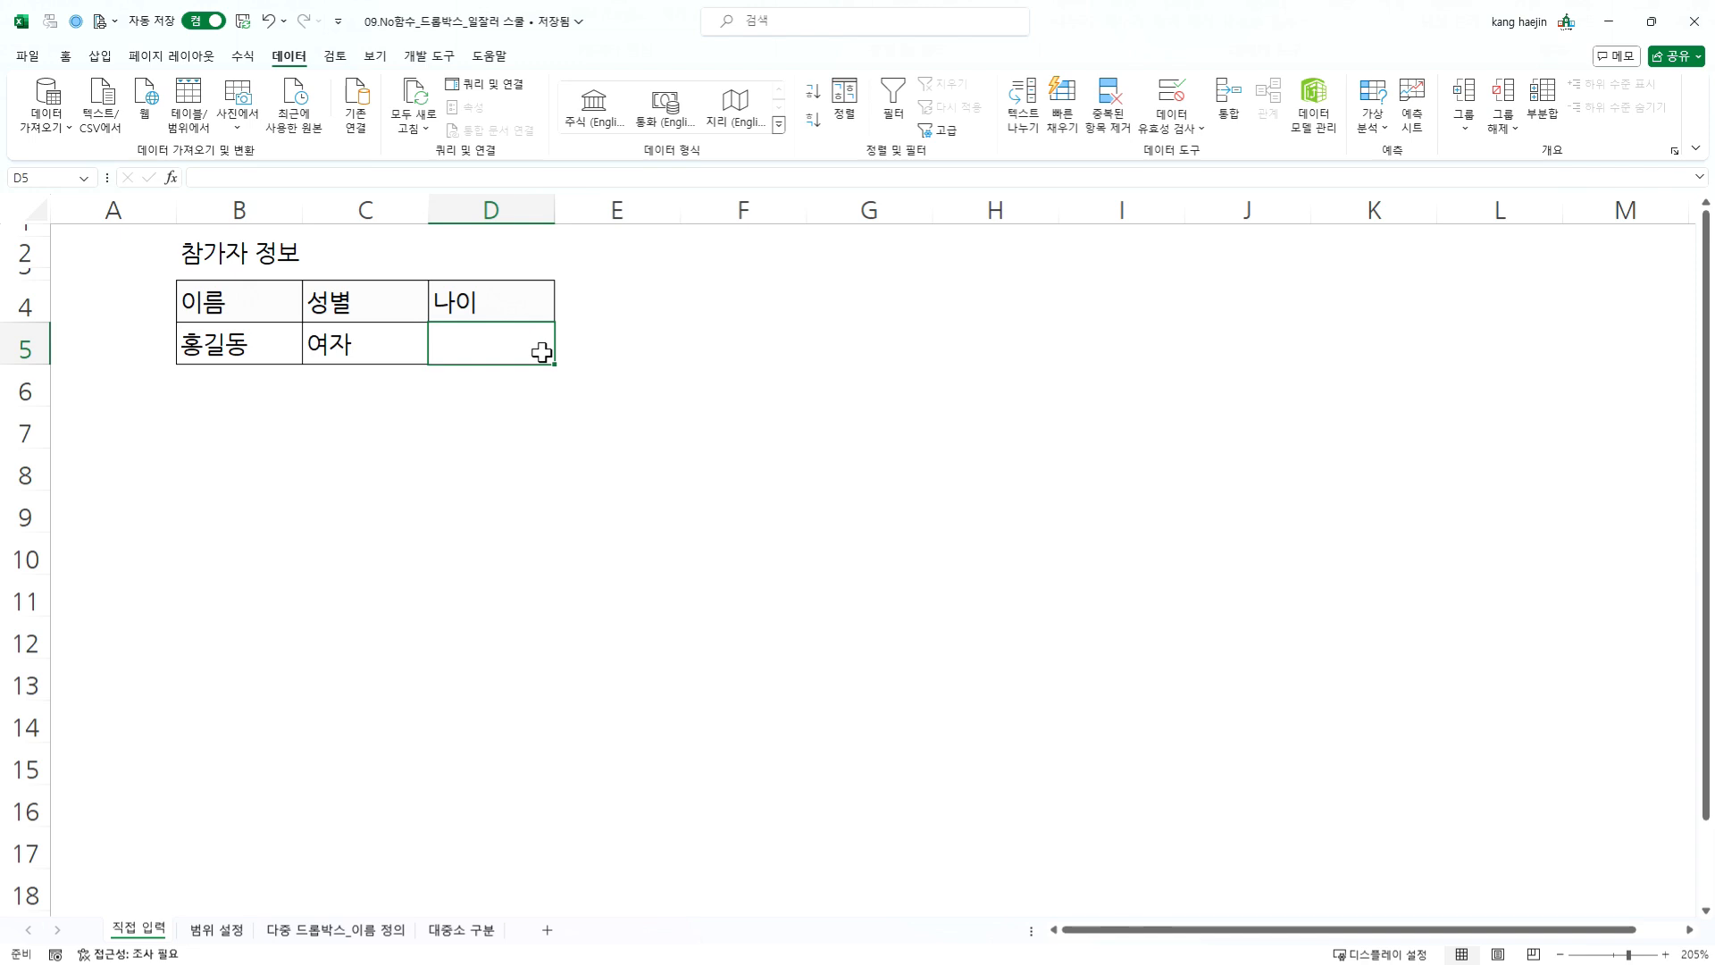
pyautogui.write('20살')
pyautogui.press('Return')
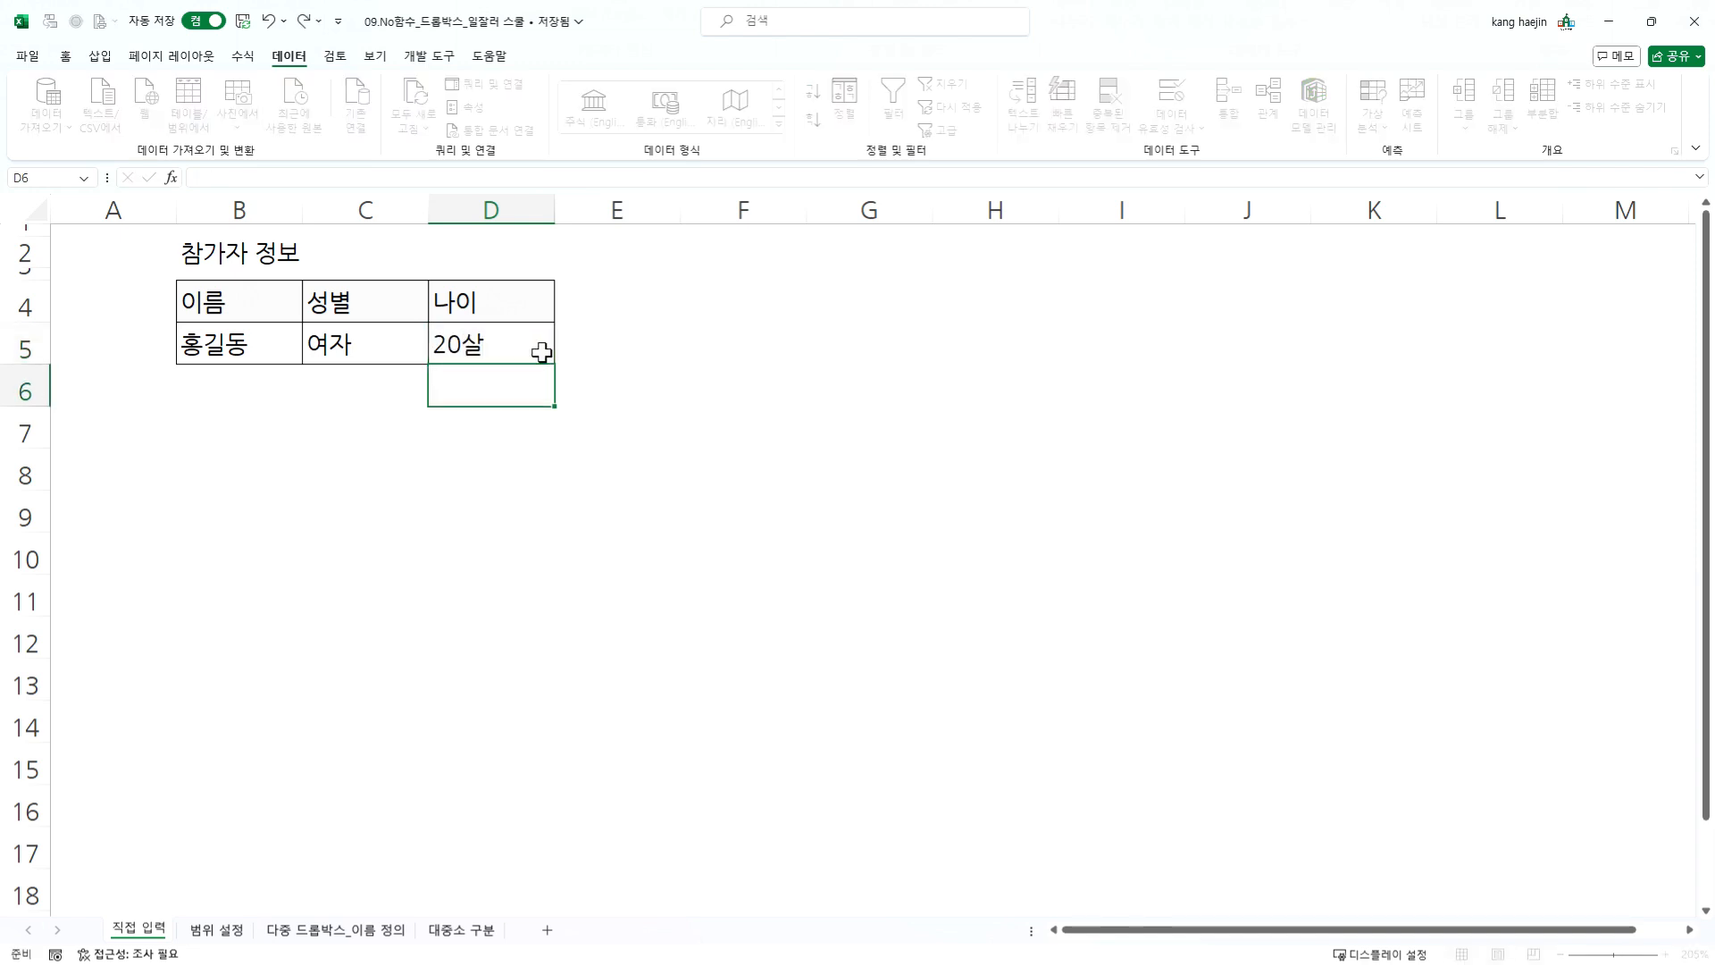
pyautogui.click(542, 352)
pyautogui.write('20')
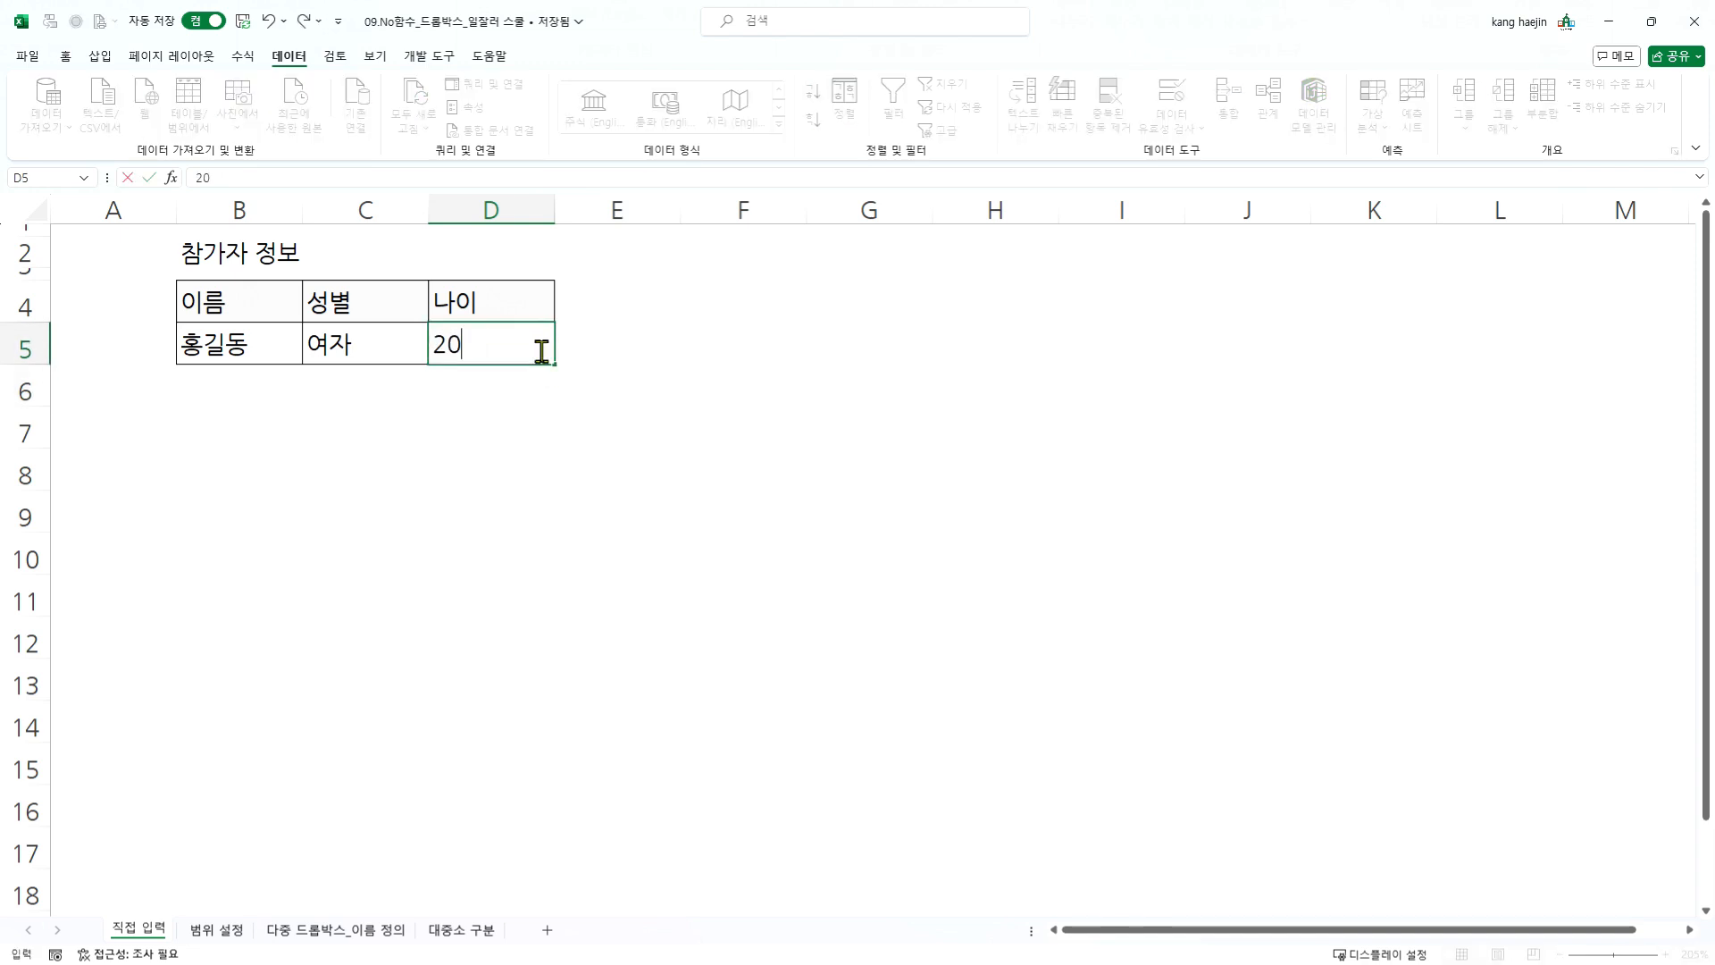
pyautogui.write('세')
pyautogui.press('Return')
# - Change the age in cell D5 to the plain number 20 and keep that cell selected
pyautogui.click(542, 352)
pyautogui.doubleClick(542, 352)
pyautogui.moveTo(457, 347); pyautogui.dragTo(478, 347)
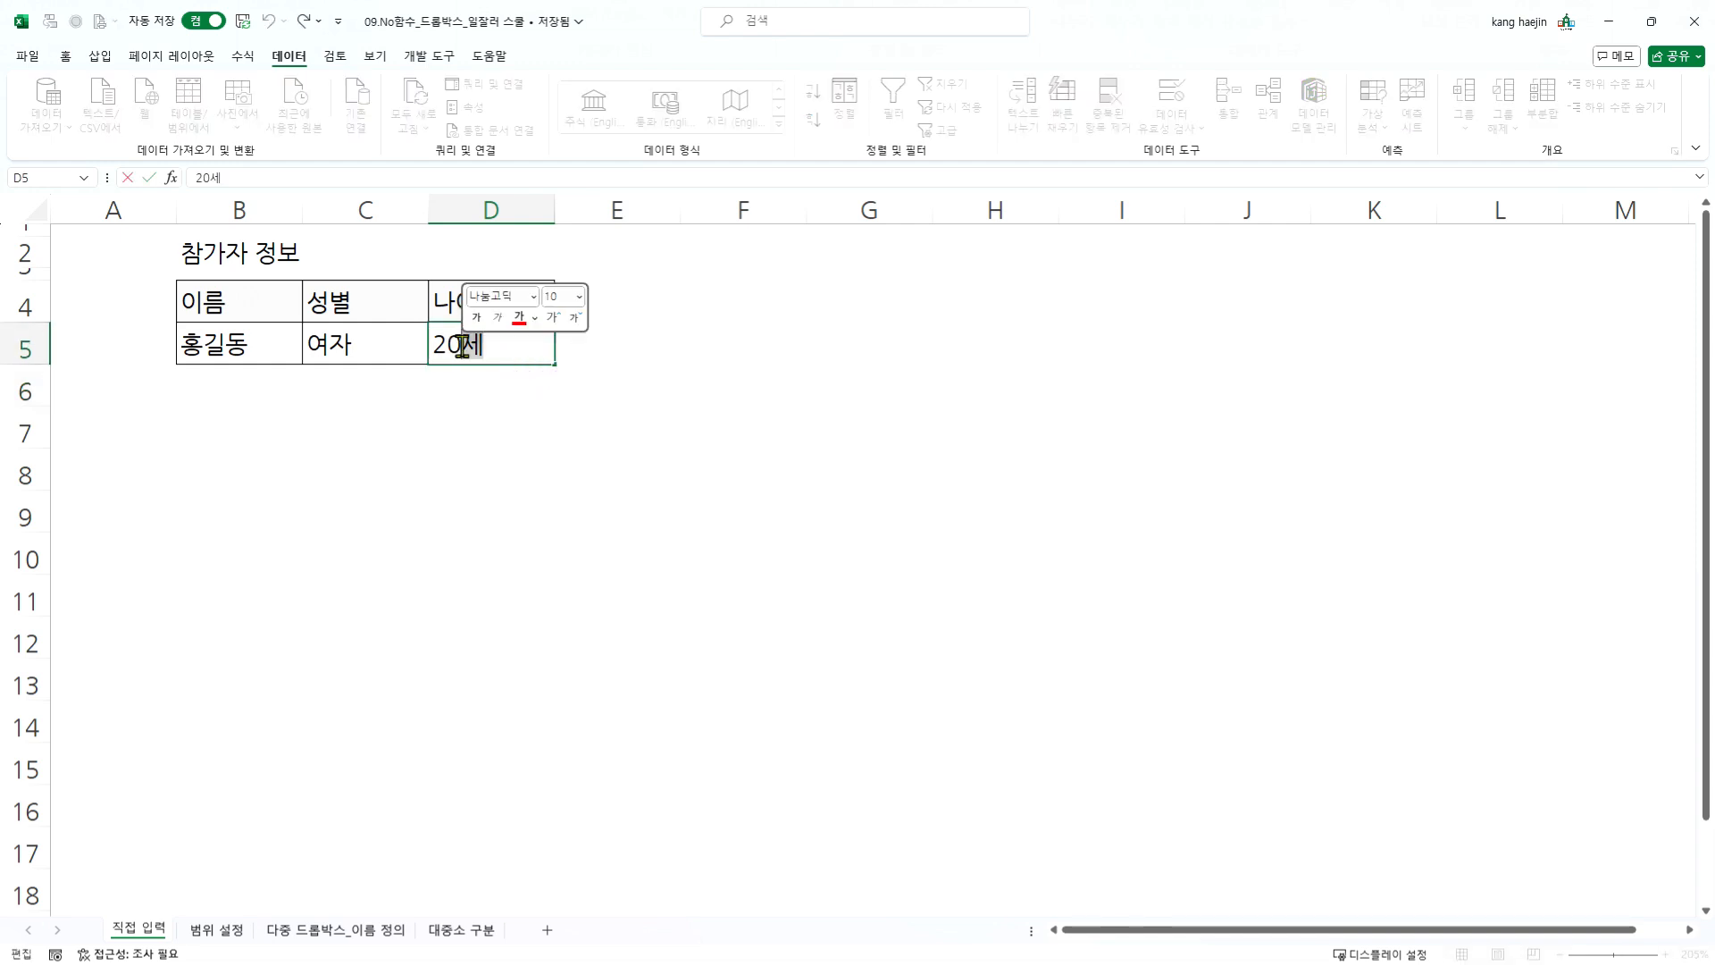
pyautogui.press('BackSpace')
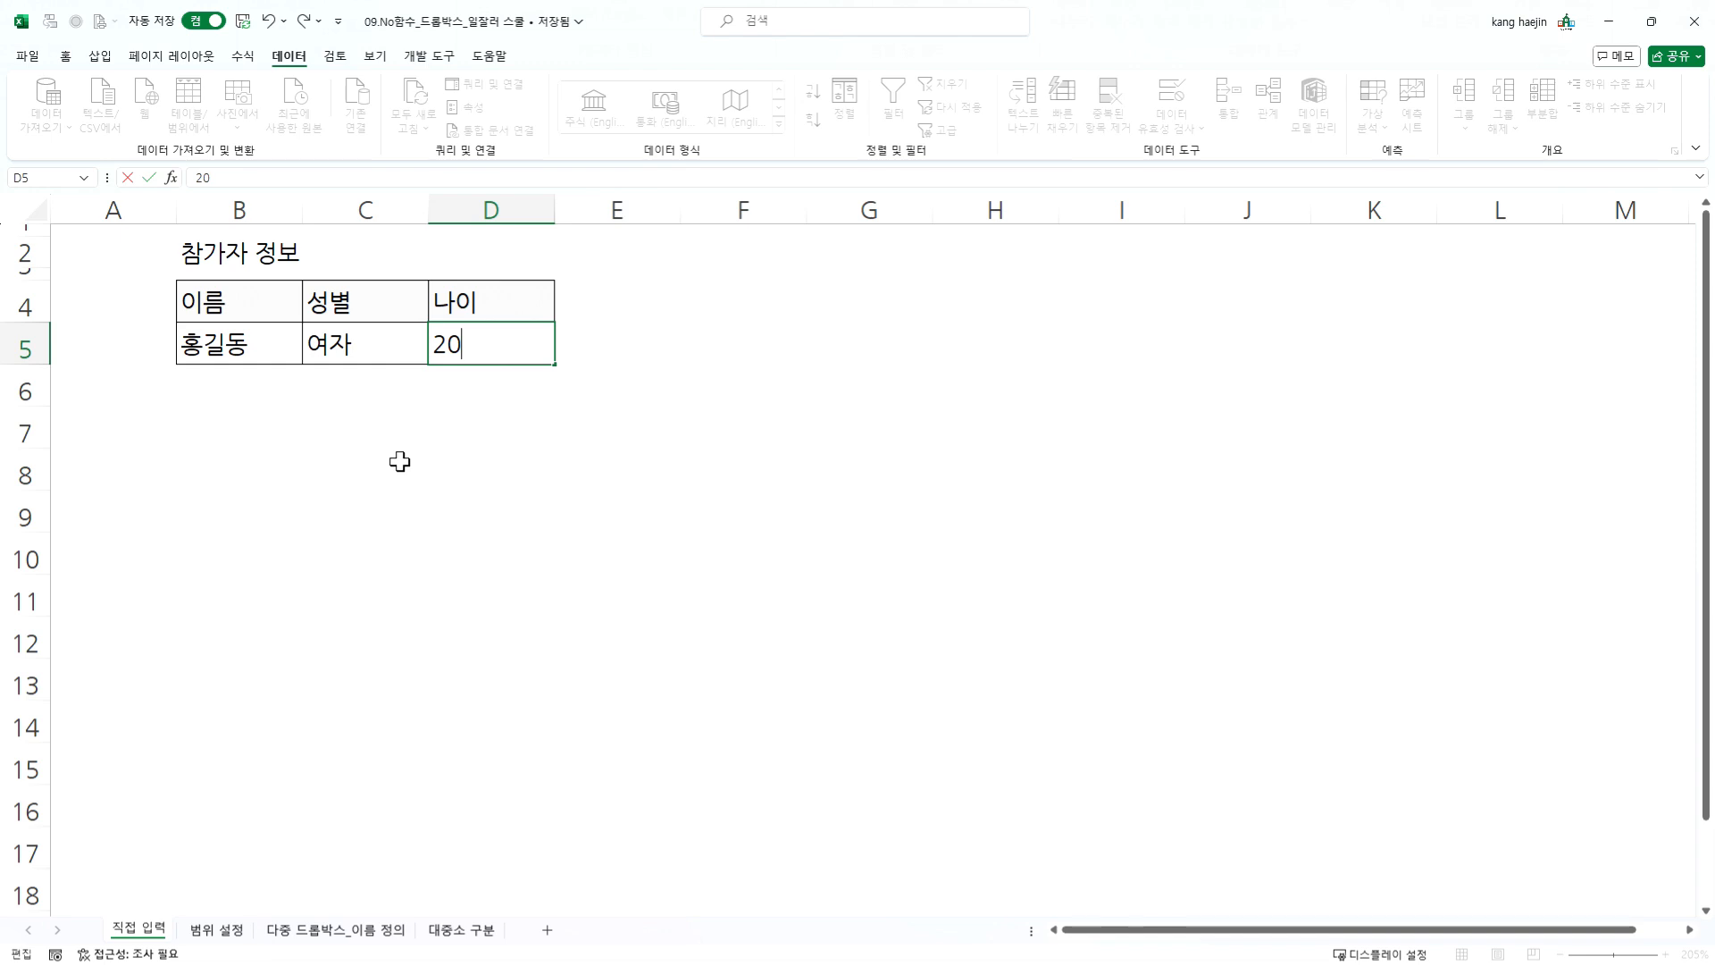
pyautogui.click(501, 398)
pyautogui.click(518, 349)
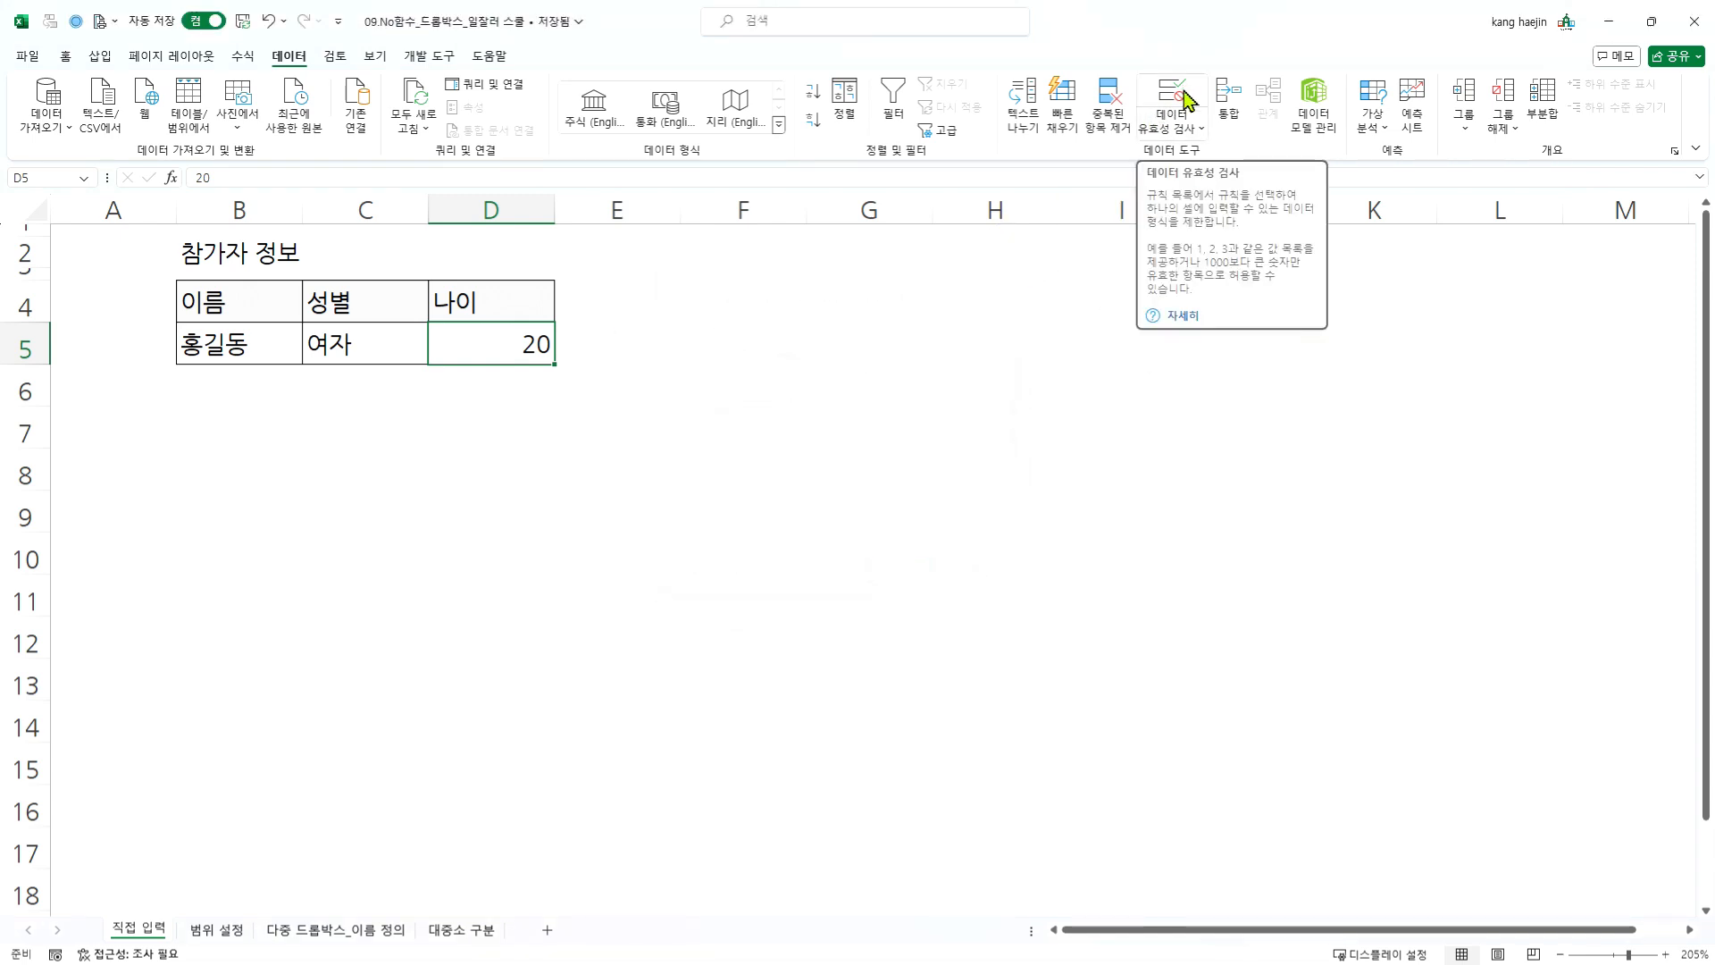
# - Restrict age cell D5 to whole numbers (정수) within a range (해당 범위), with minimum 0 and a maximum limit
pyautogui.click(1178, 100)
pyautogui.click(773, 368)
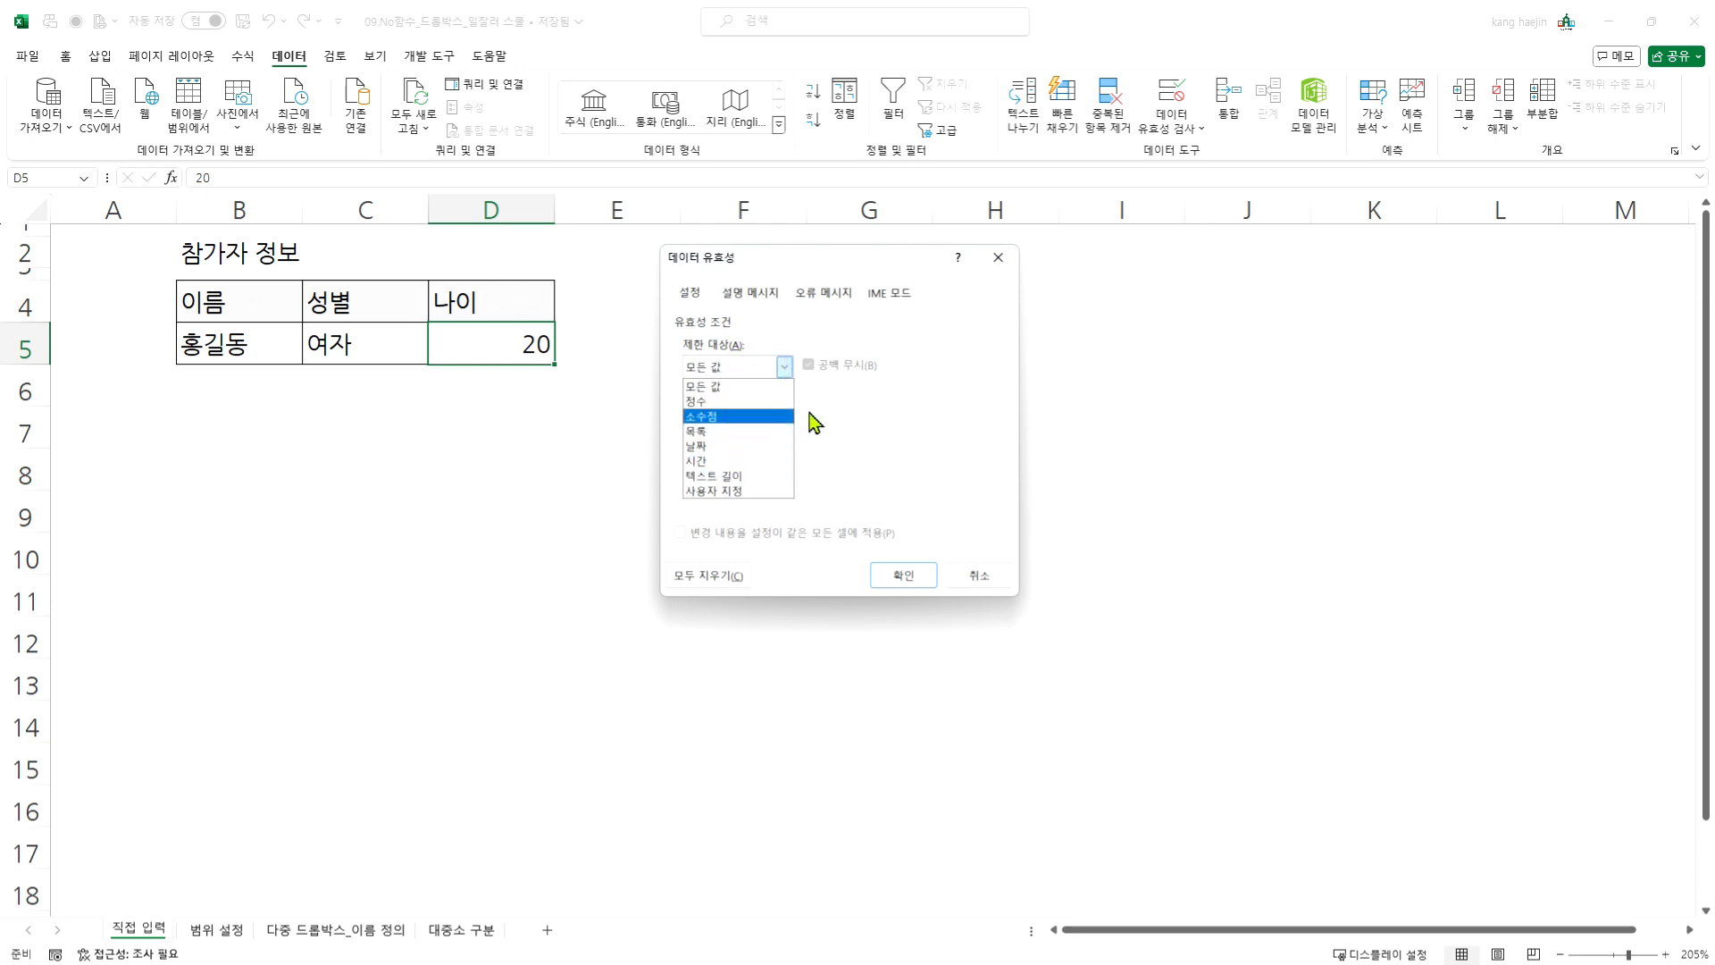
pyautogui.click(739, 404)
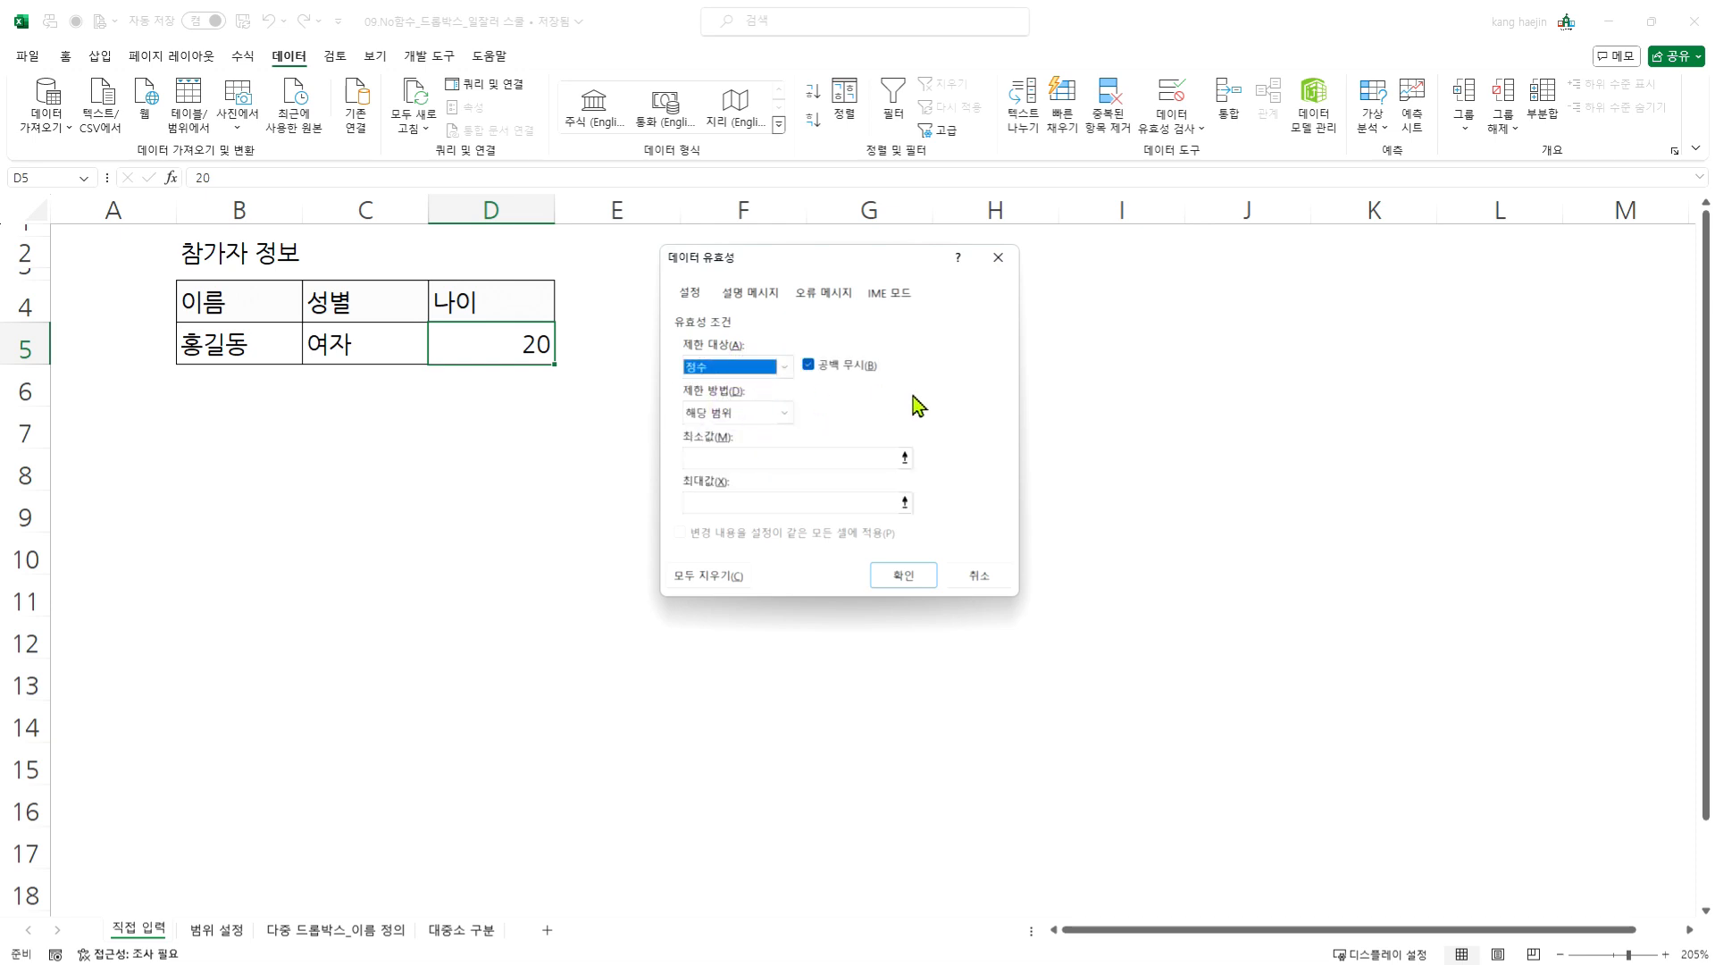
pyautogui.click(799, 458)
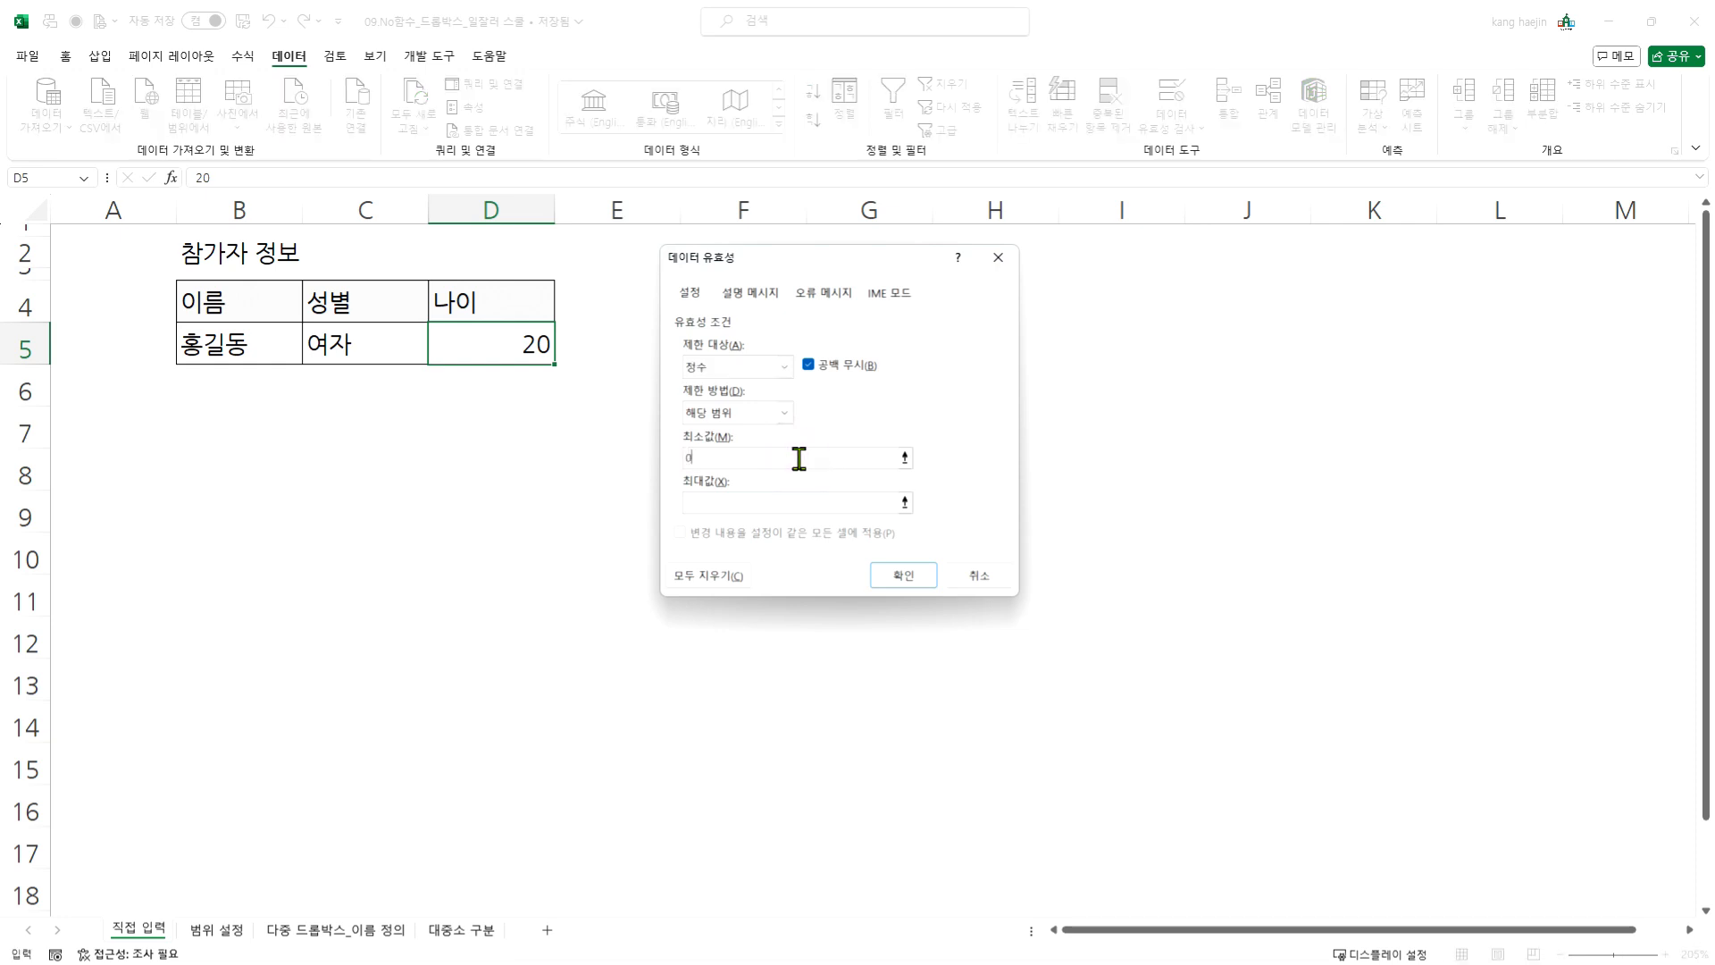
pyautogui.click(772, 503)
pyautogui.click(902, 576)
pyautogui.click(902, 581)
pyautogui.click(660, 519)
# - Test the age rule by trying the entry 20세 in cell D5, and cancel the entry
pyautogui.click(521, 343)
pyautogui.press('F2')
pyautogui.write('세')
pyautogui.press('Return')
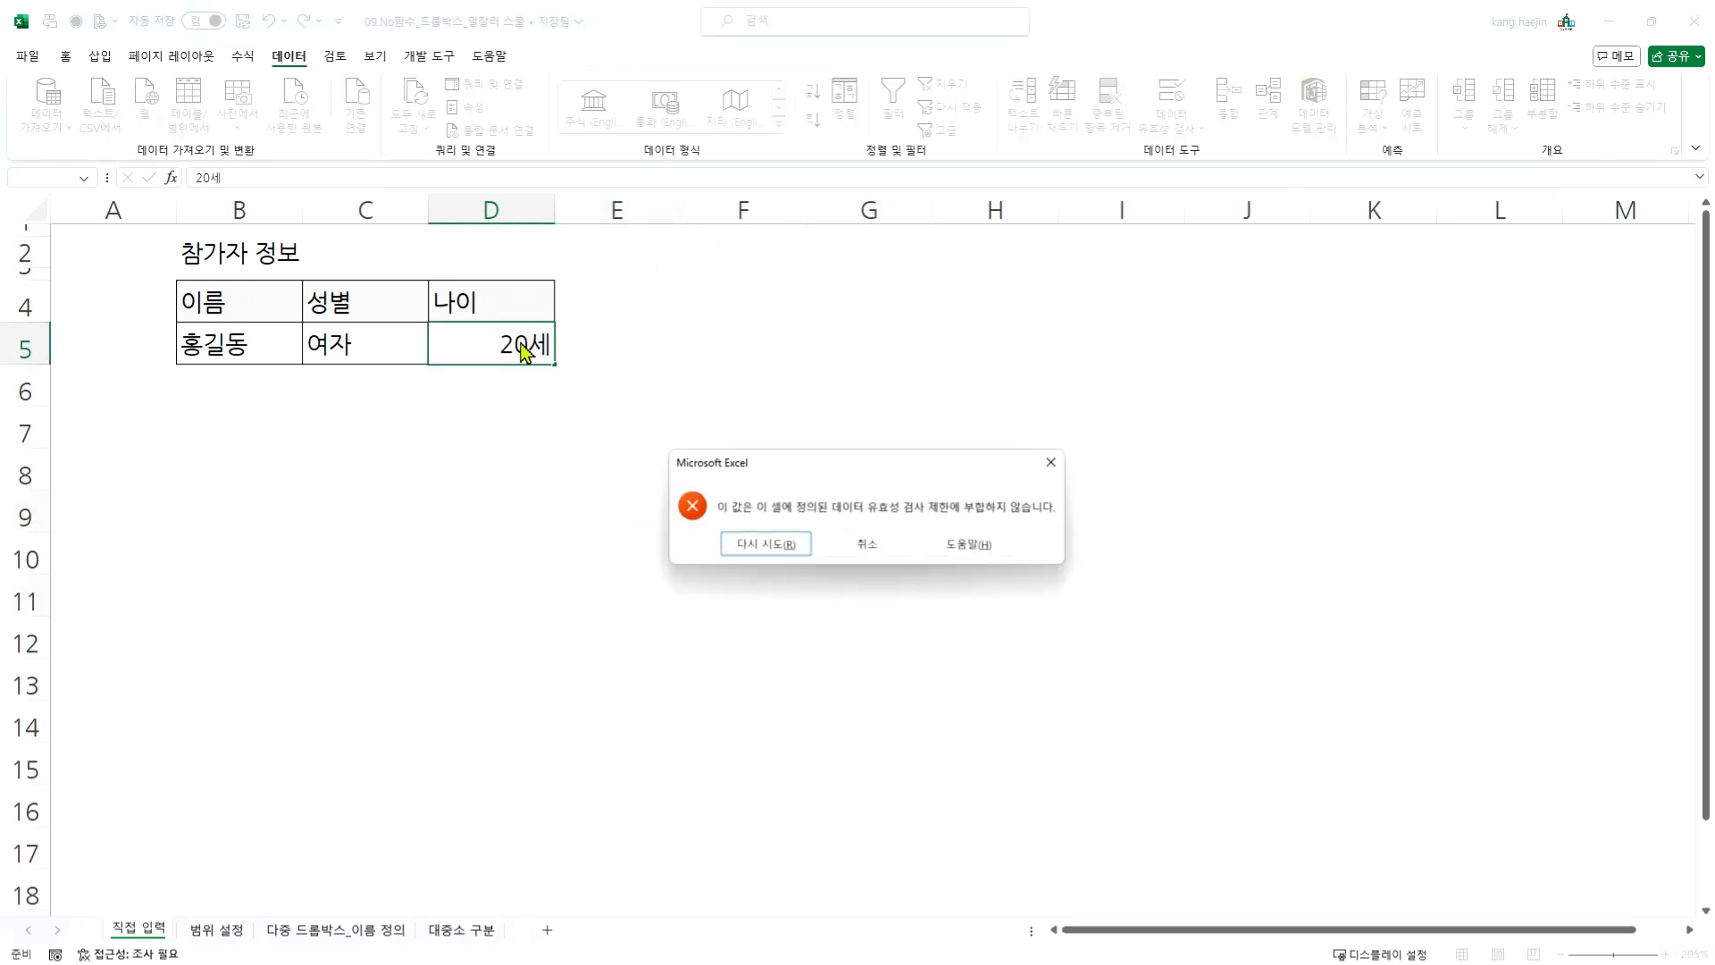
pyautogui.click(880, 544)
pyautogui.click(552, 442)
# - Try the out-of-range age 101 in cell D5 and cancel the entry
pyautogui.click(509, 340)
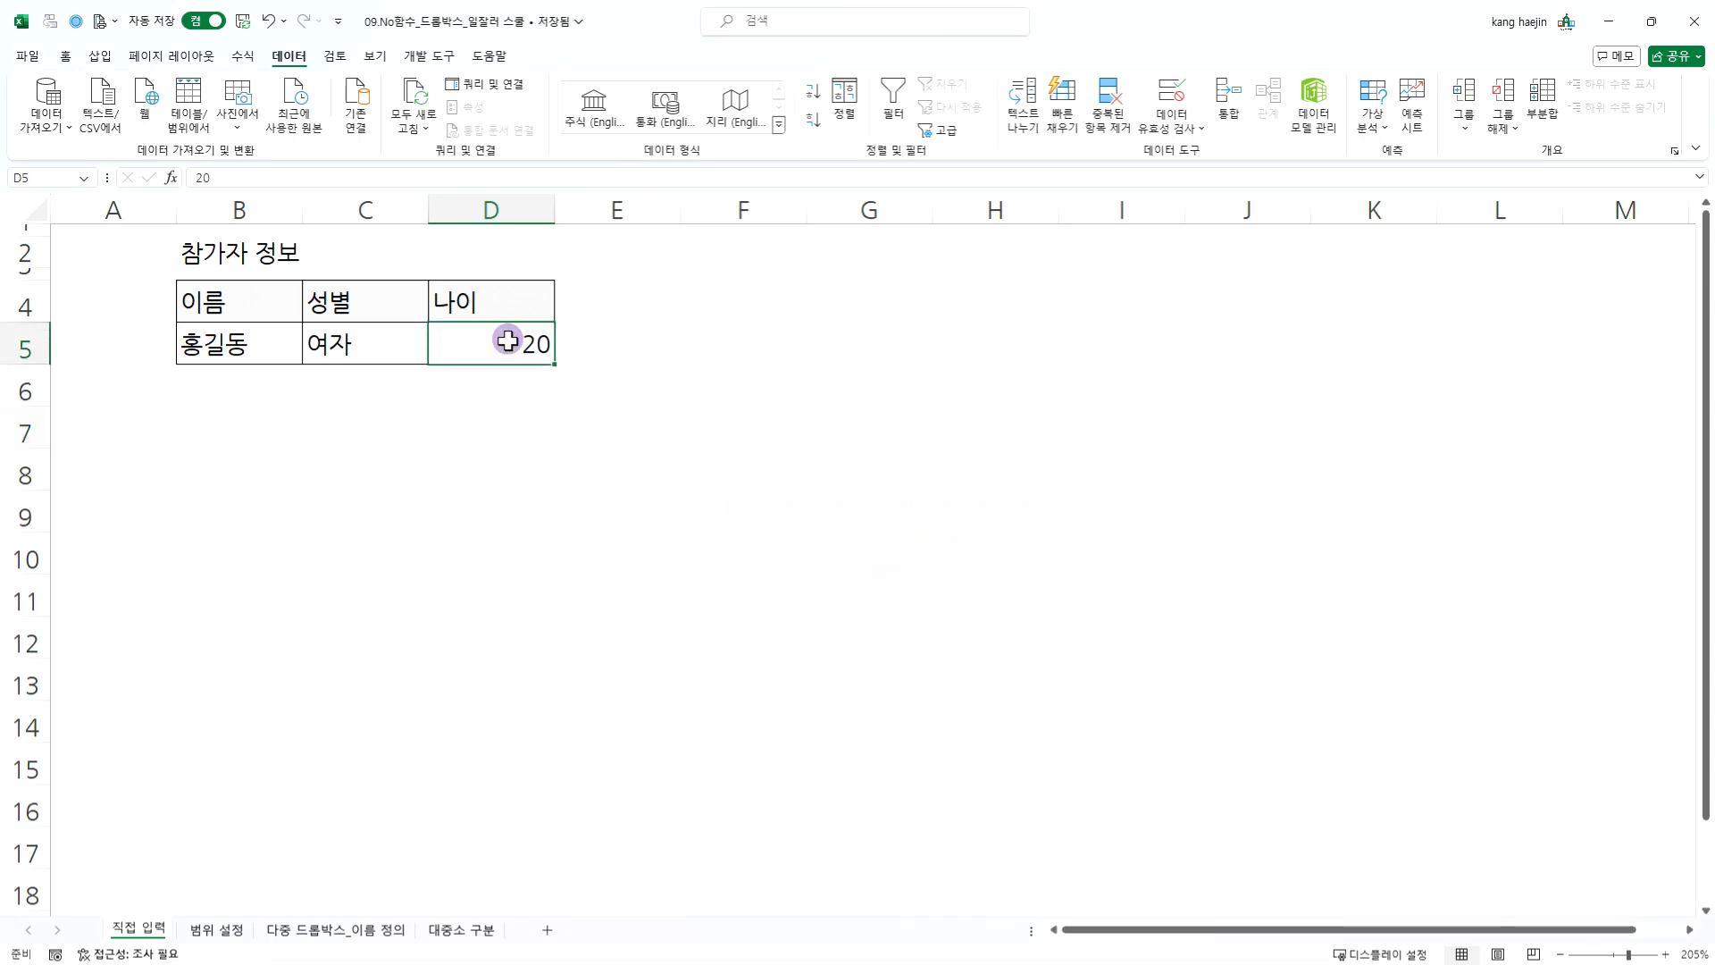
pyautogui.write('101')
pyautogui.press('Return')
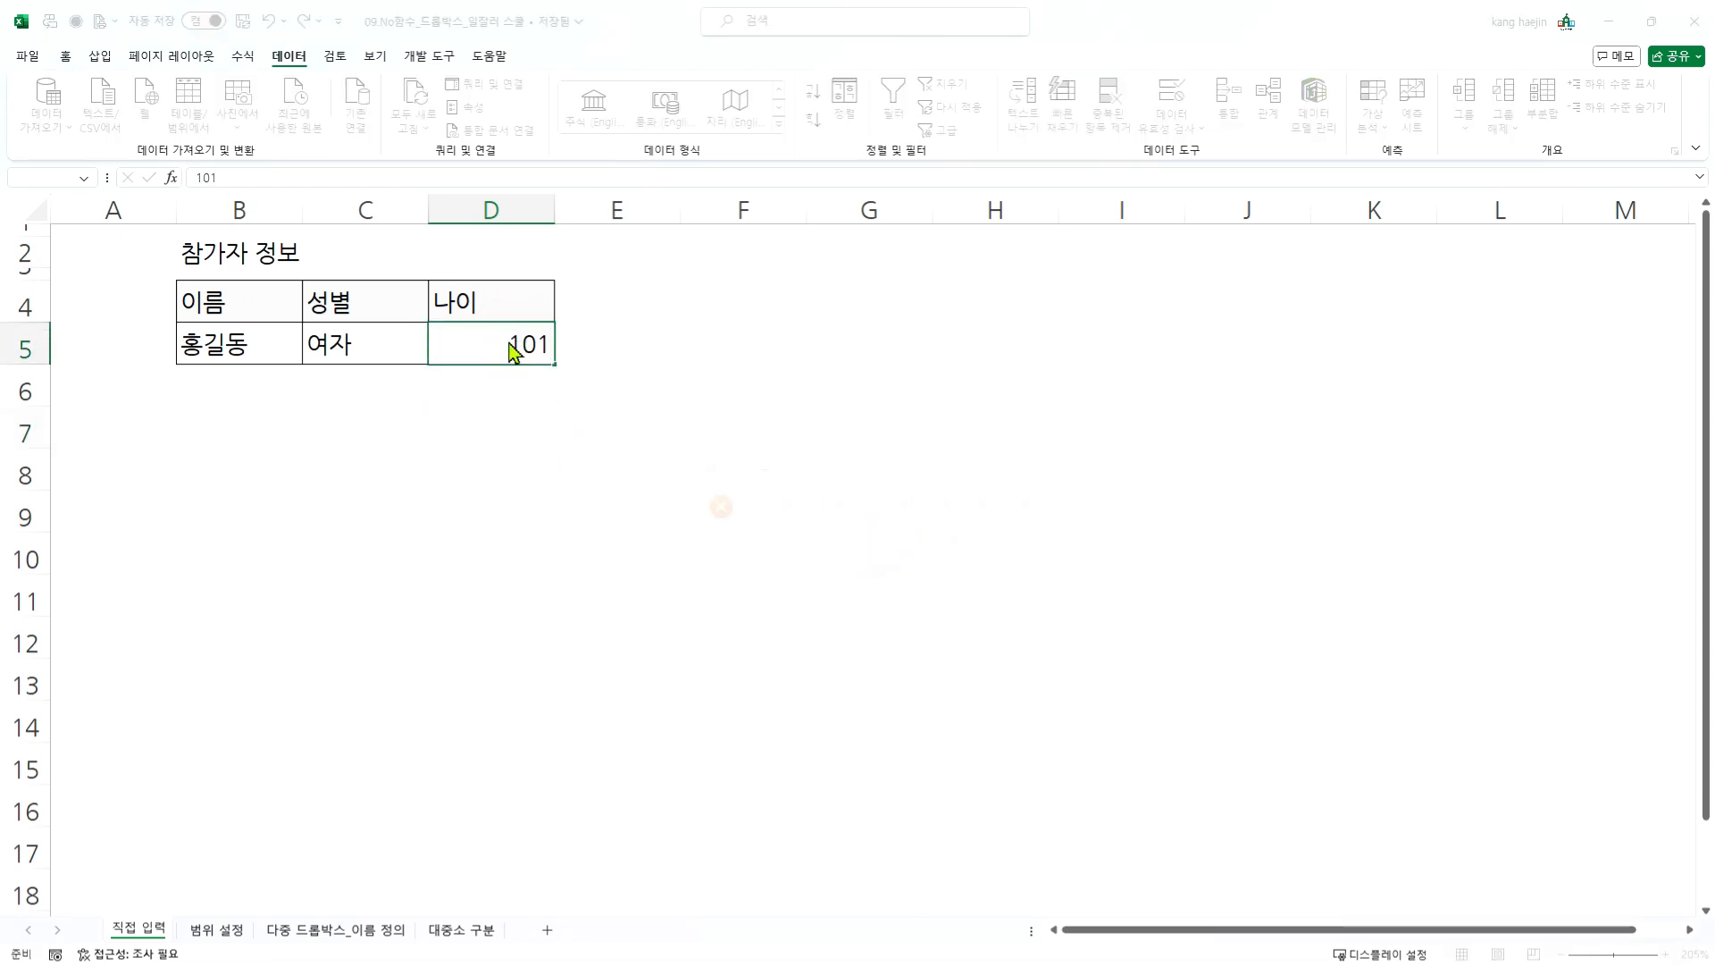
pyautogui.click(880, 541)
pyautogui.click(593, 428)
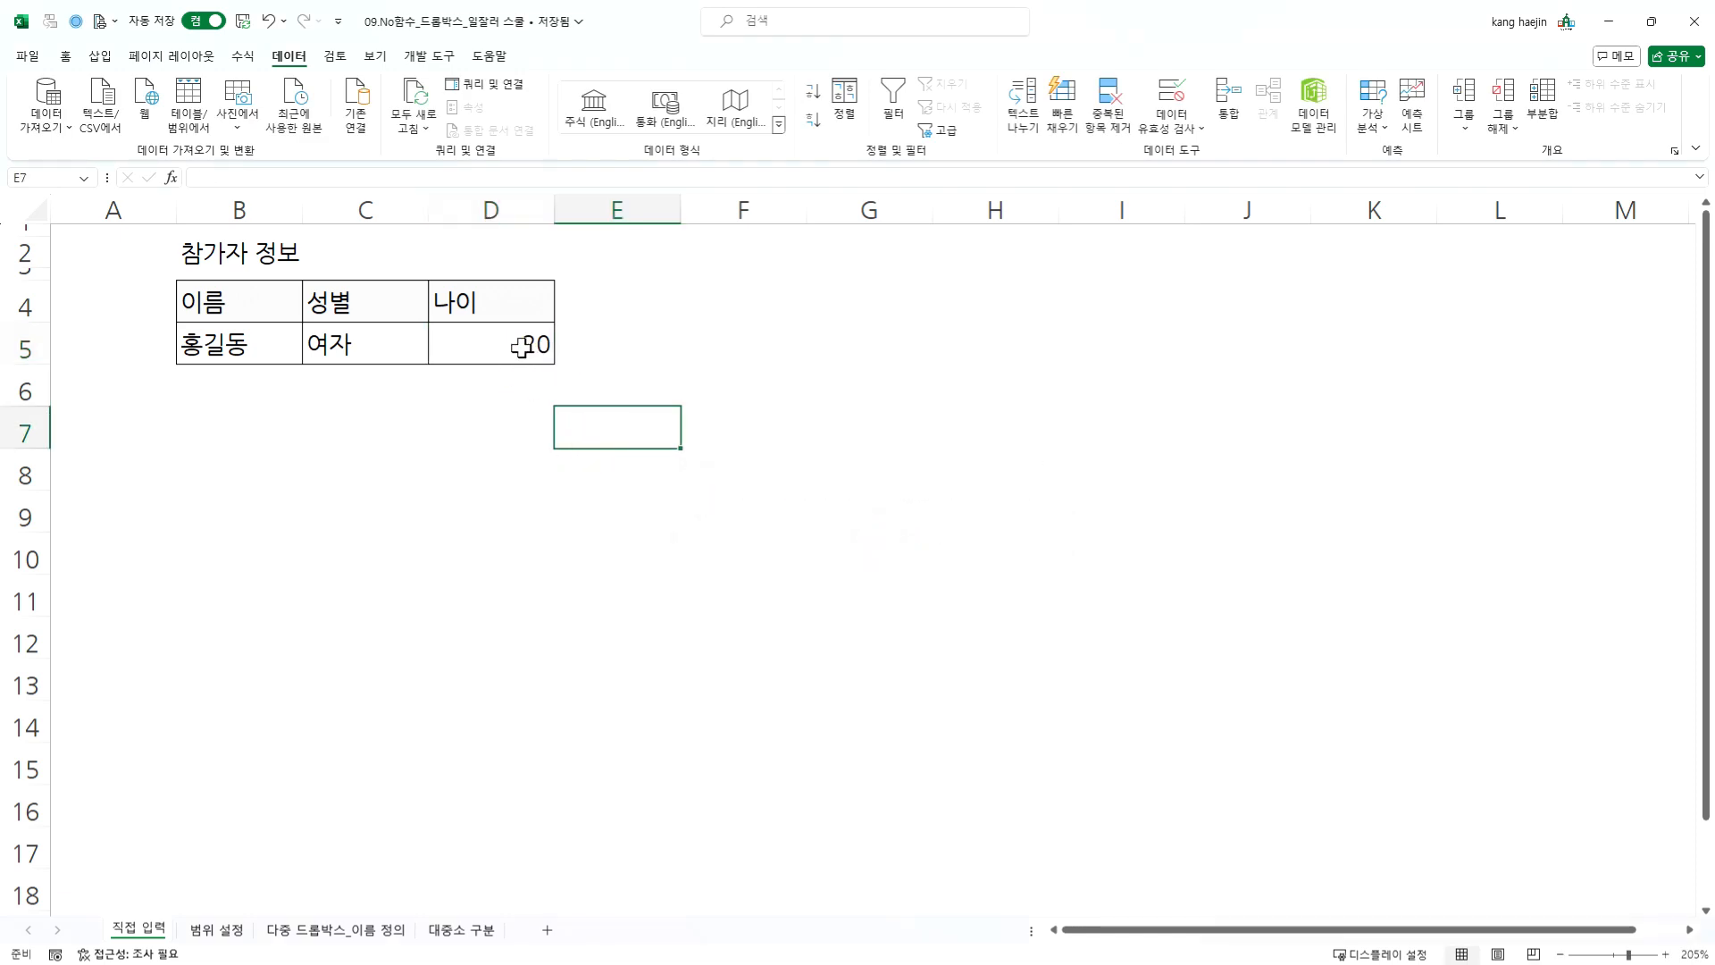
pyautogui.click(511, 353)
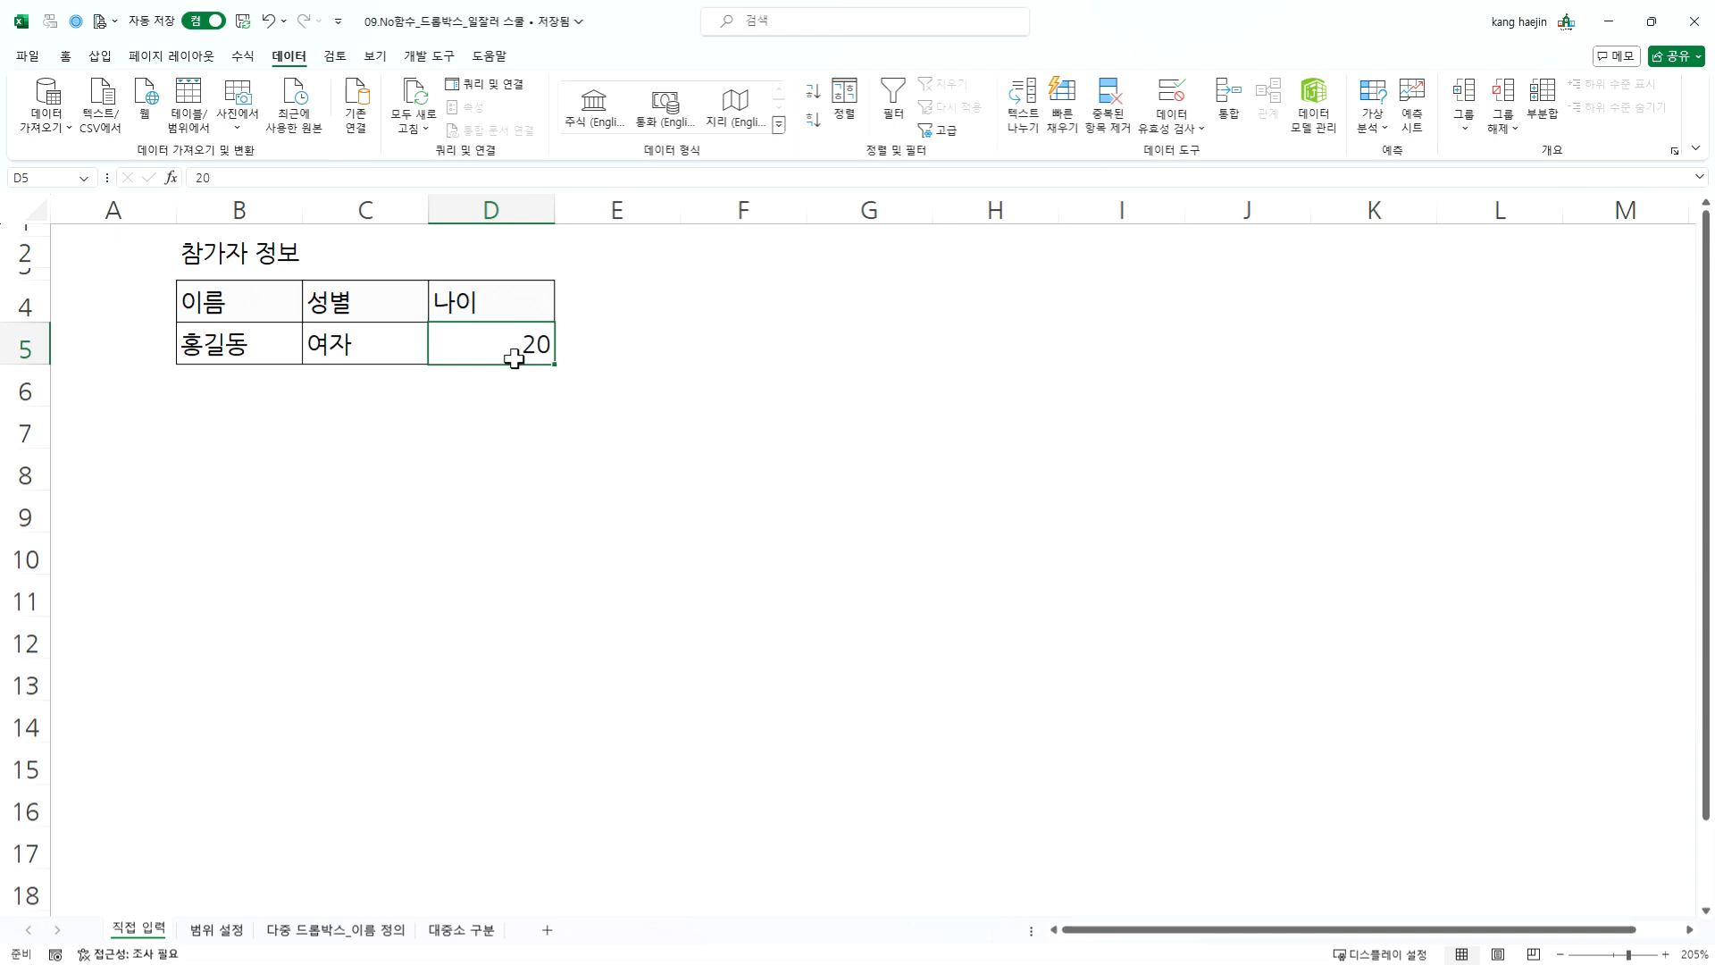
pyautogui.click(338, 413)
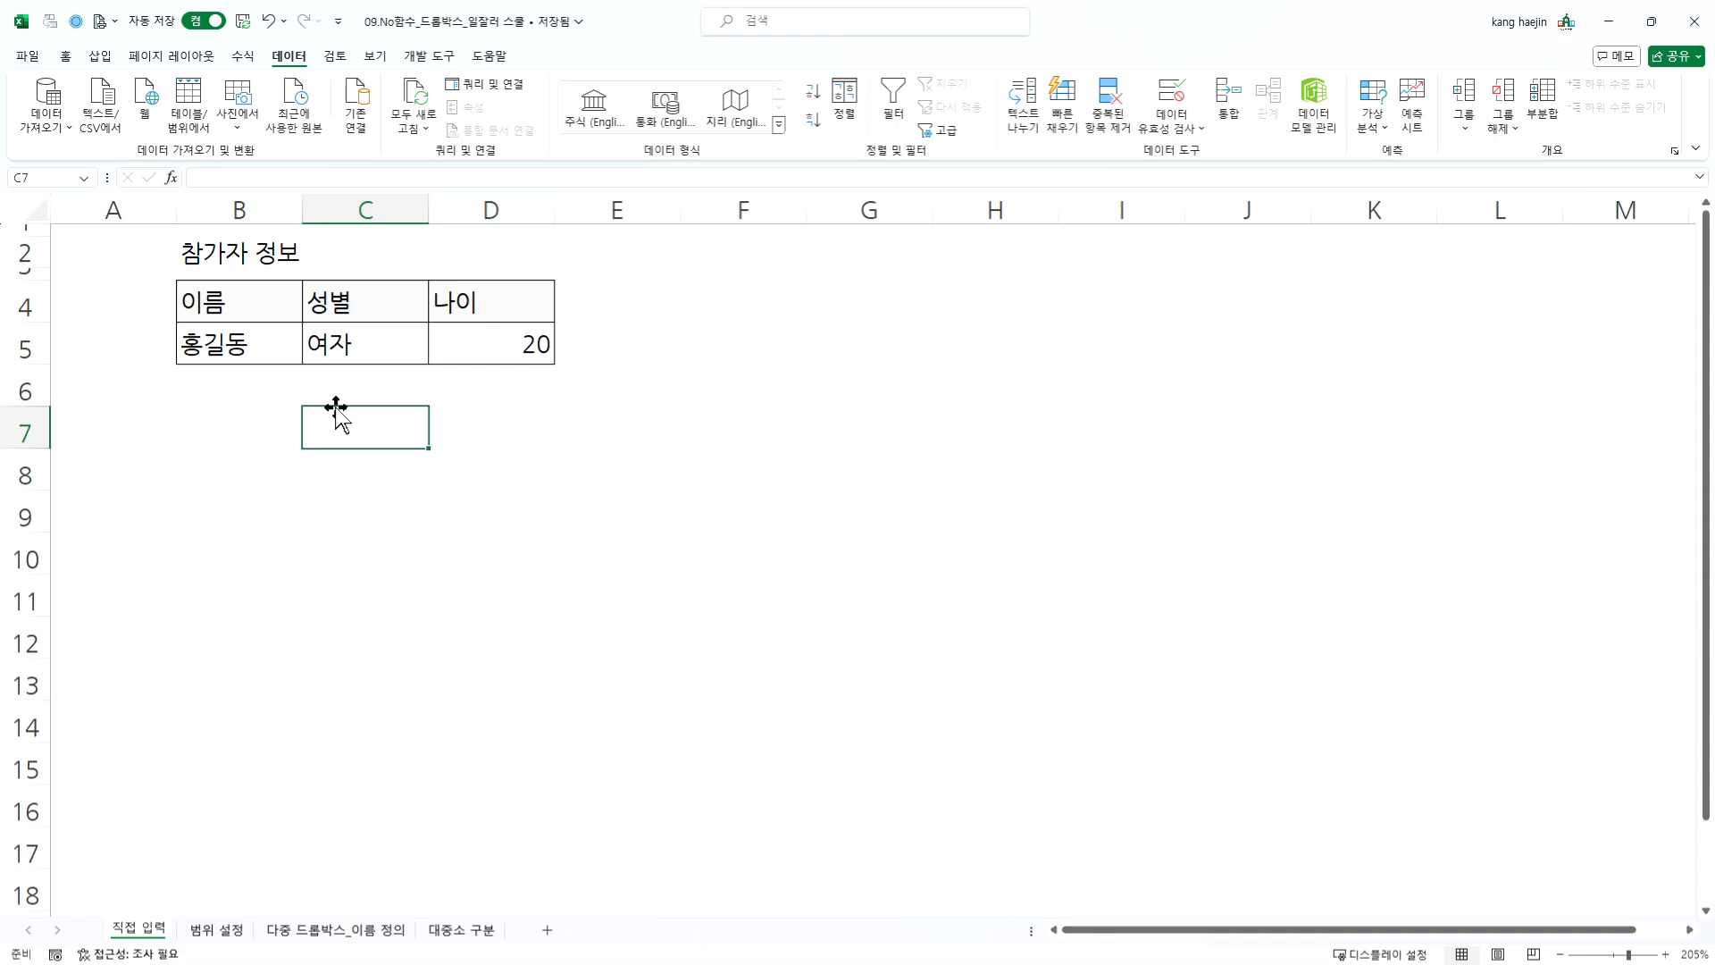
# - On the 범위 설정 sheet, set the validation type of the first 부서명 cell, C5, to a list (목록)
pyautogui.click(234, 935)
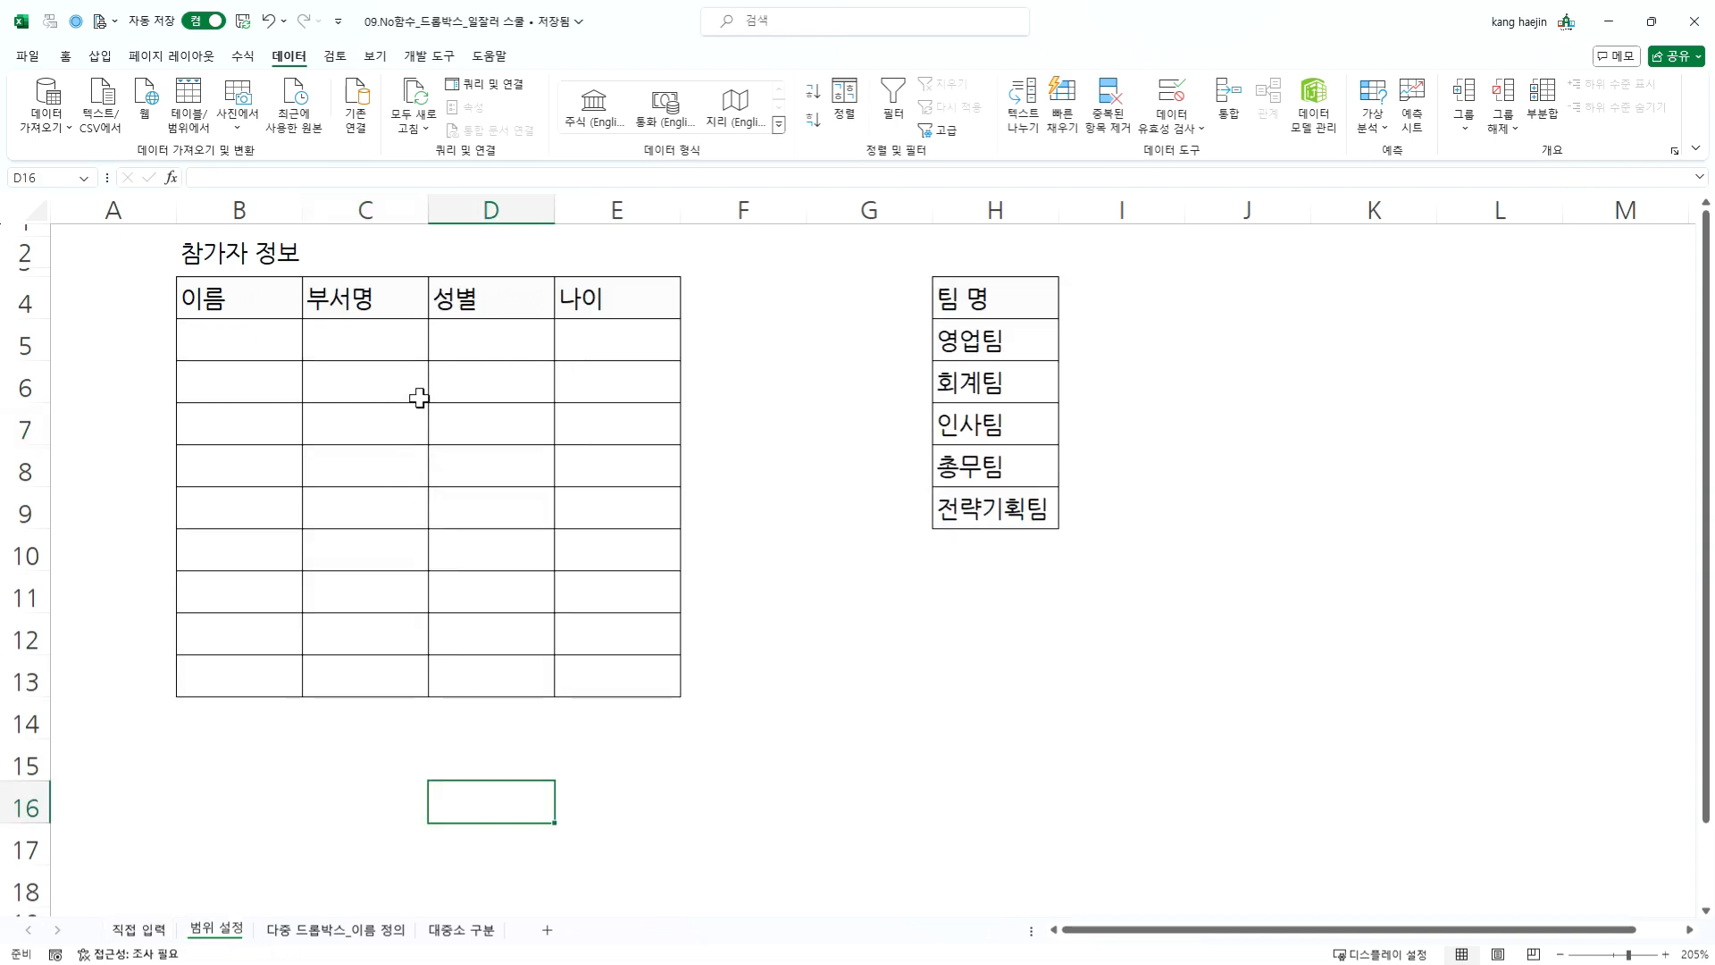
pyautogui.click(393, 340)
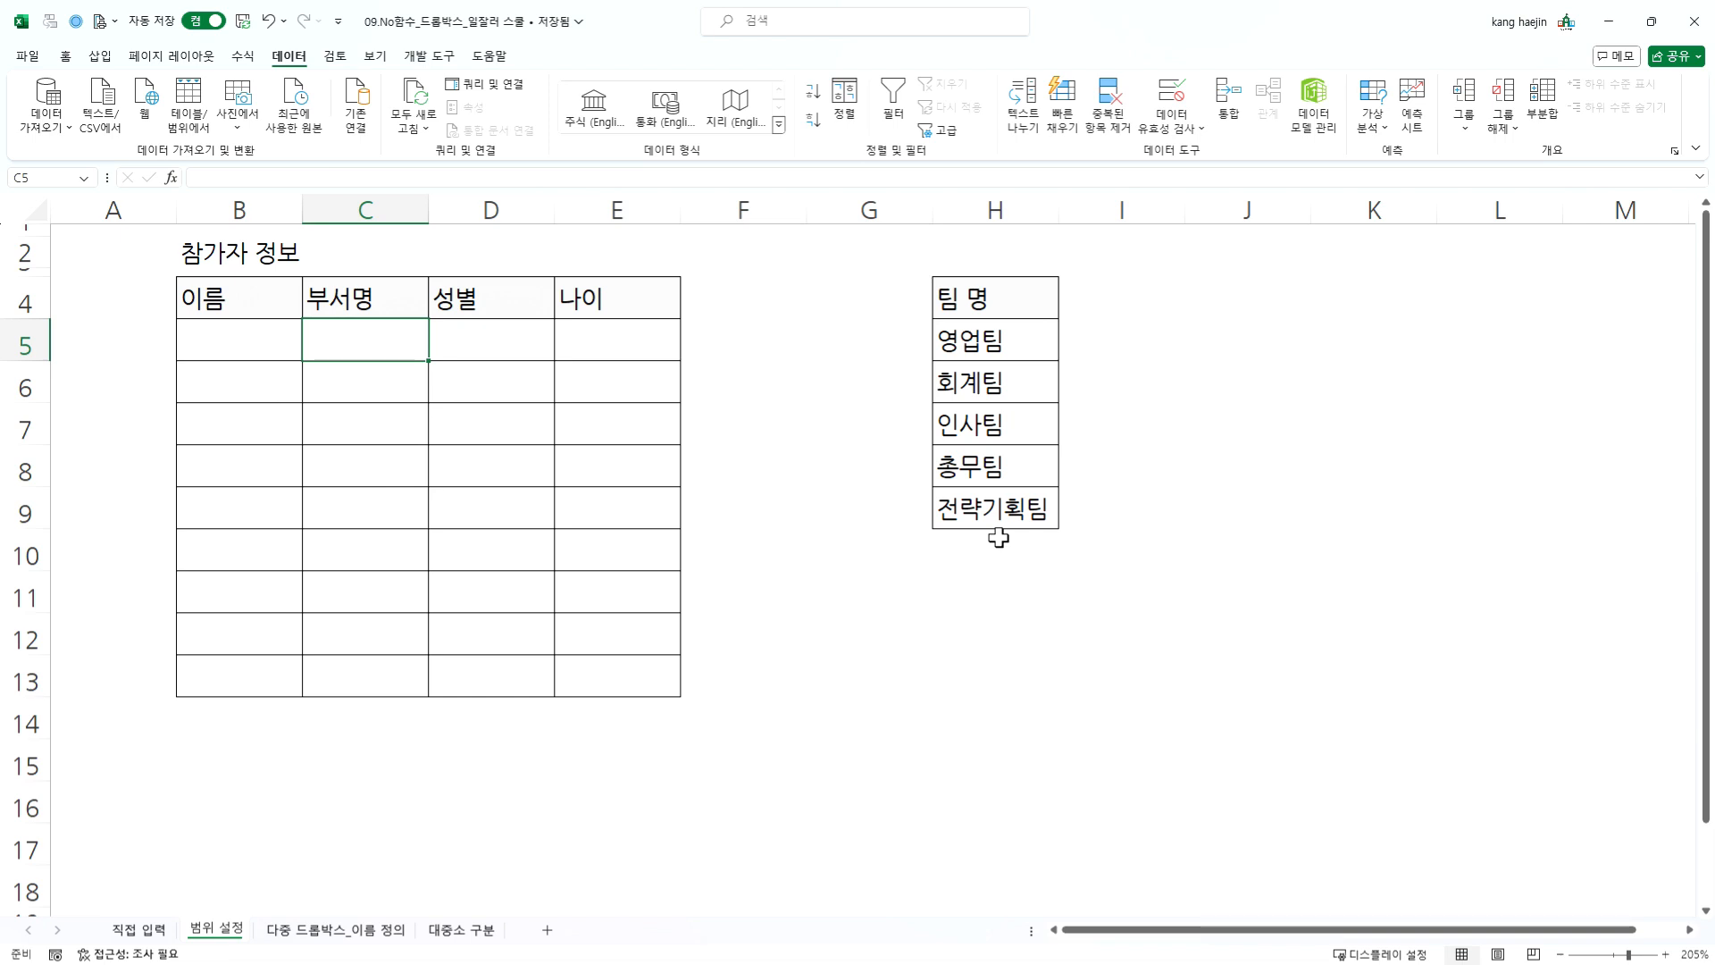
pyautogui.click(402, 338)
pyautogui.click(1166, 91)
pyautogui.click(786, 367)
pyautogui.click(735, 433)
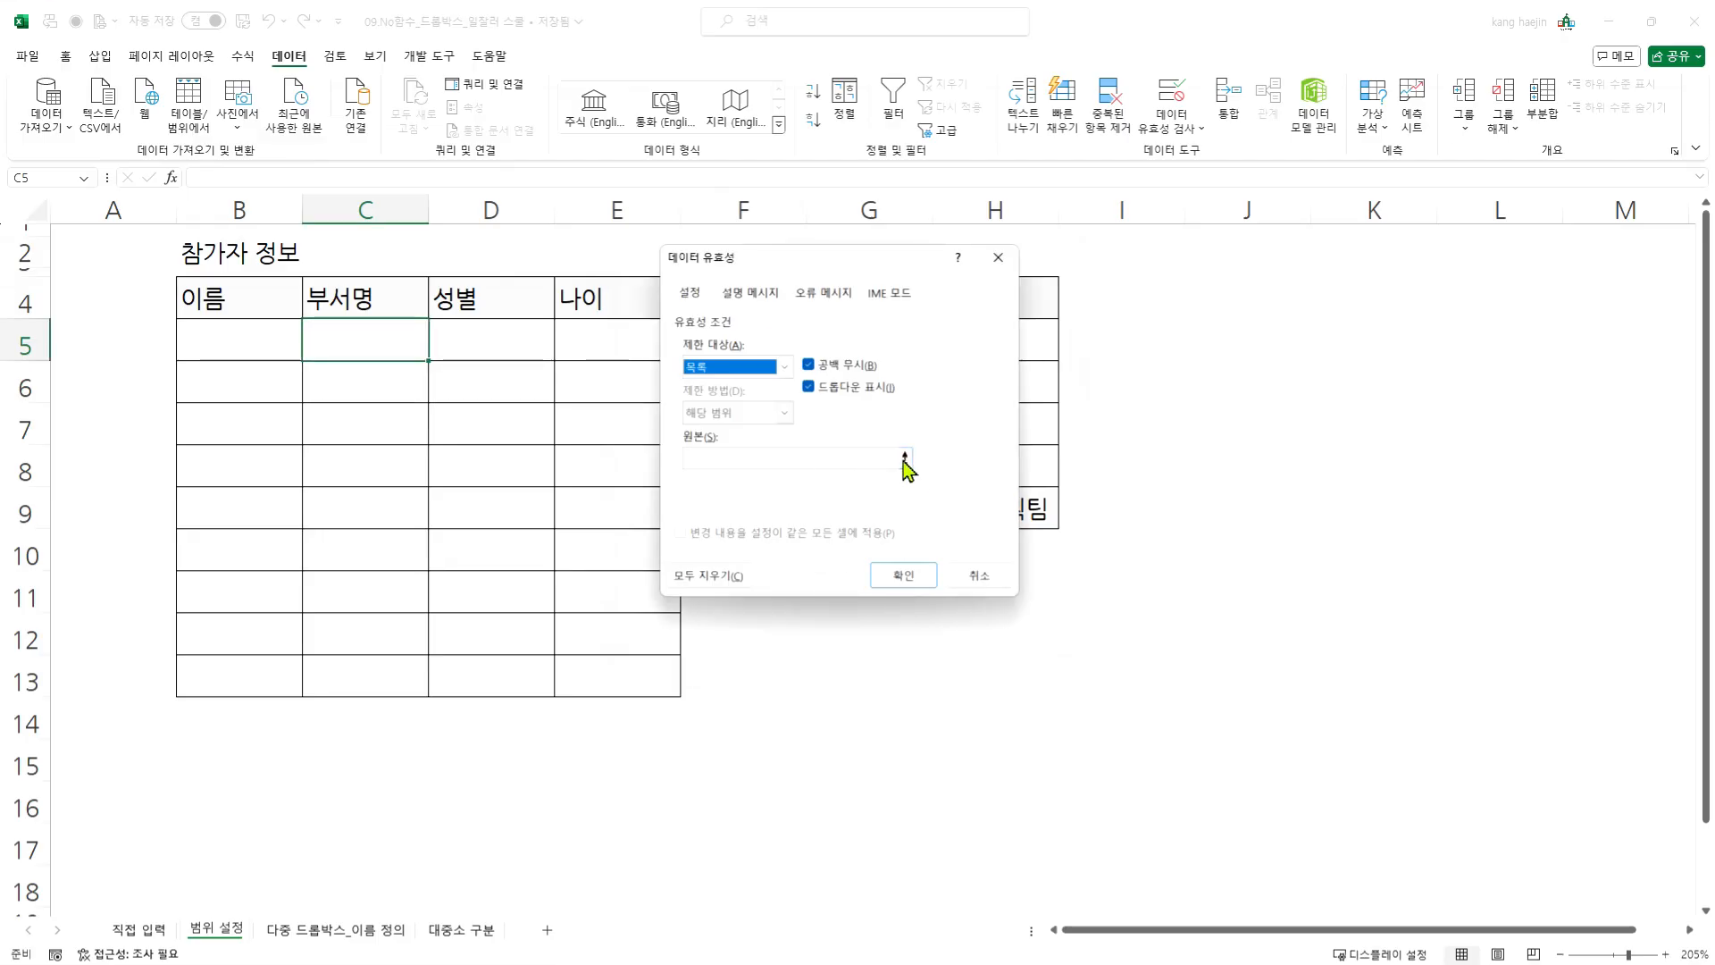
# - Use the team names in =$H$5:$H$9 as the list source for cell C5 and apply the rule
pyautogui.click(821, 460)
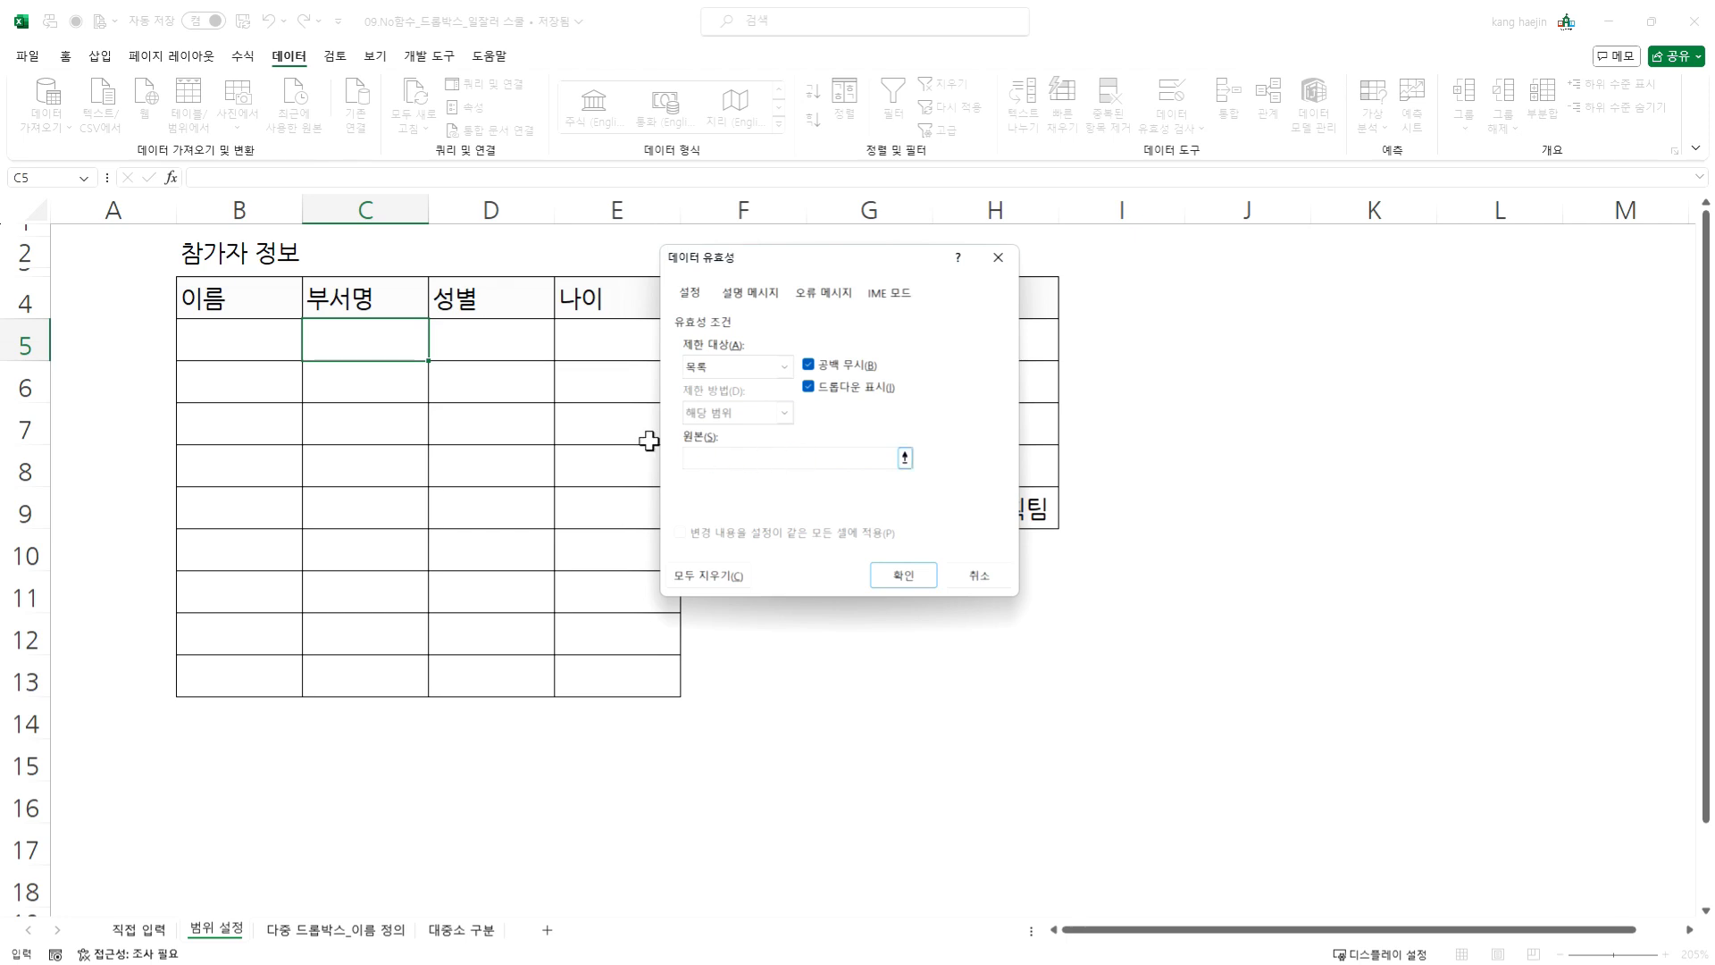
pyautogui.moveTo(863, 266); pyautogui.dragTo(573, 291)
pyautogui.click(620, 482)
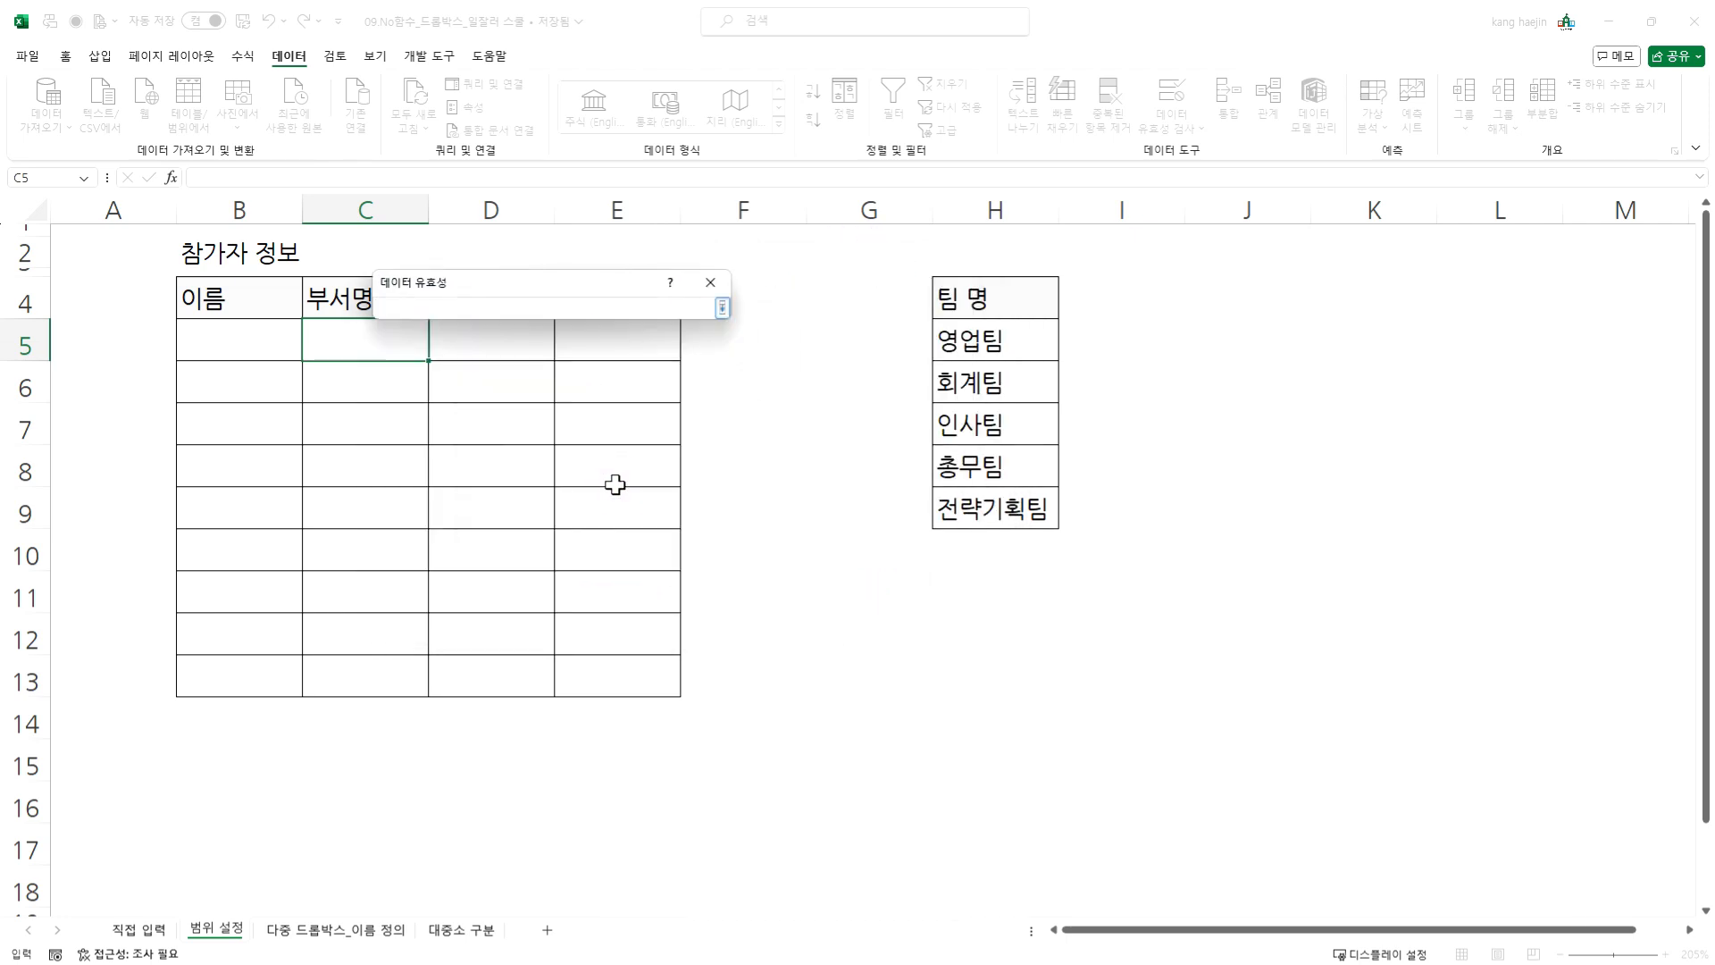
pyautogui.moveTo(1046, 337); pyautogui.dragTo(1046, 444)
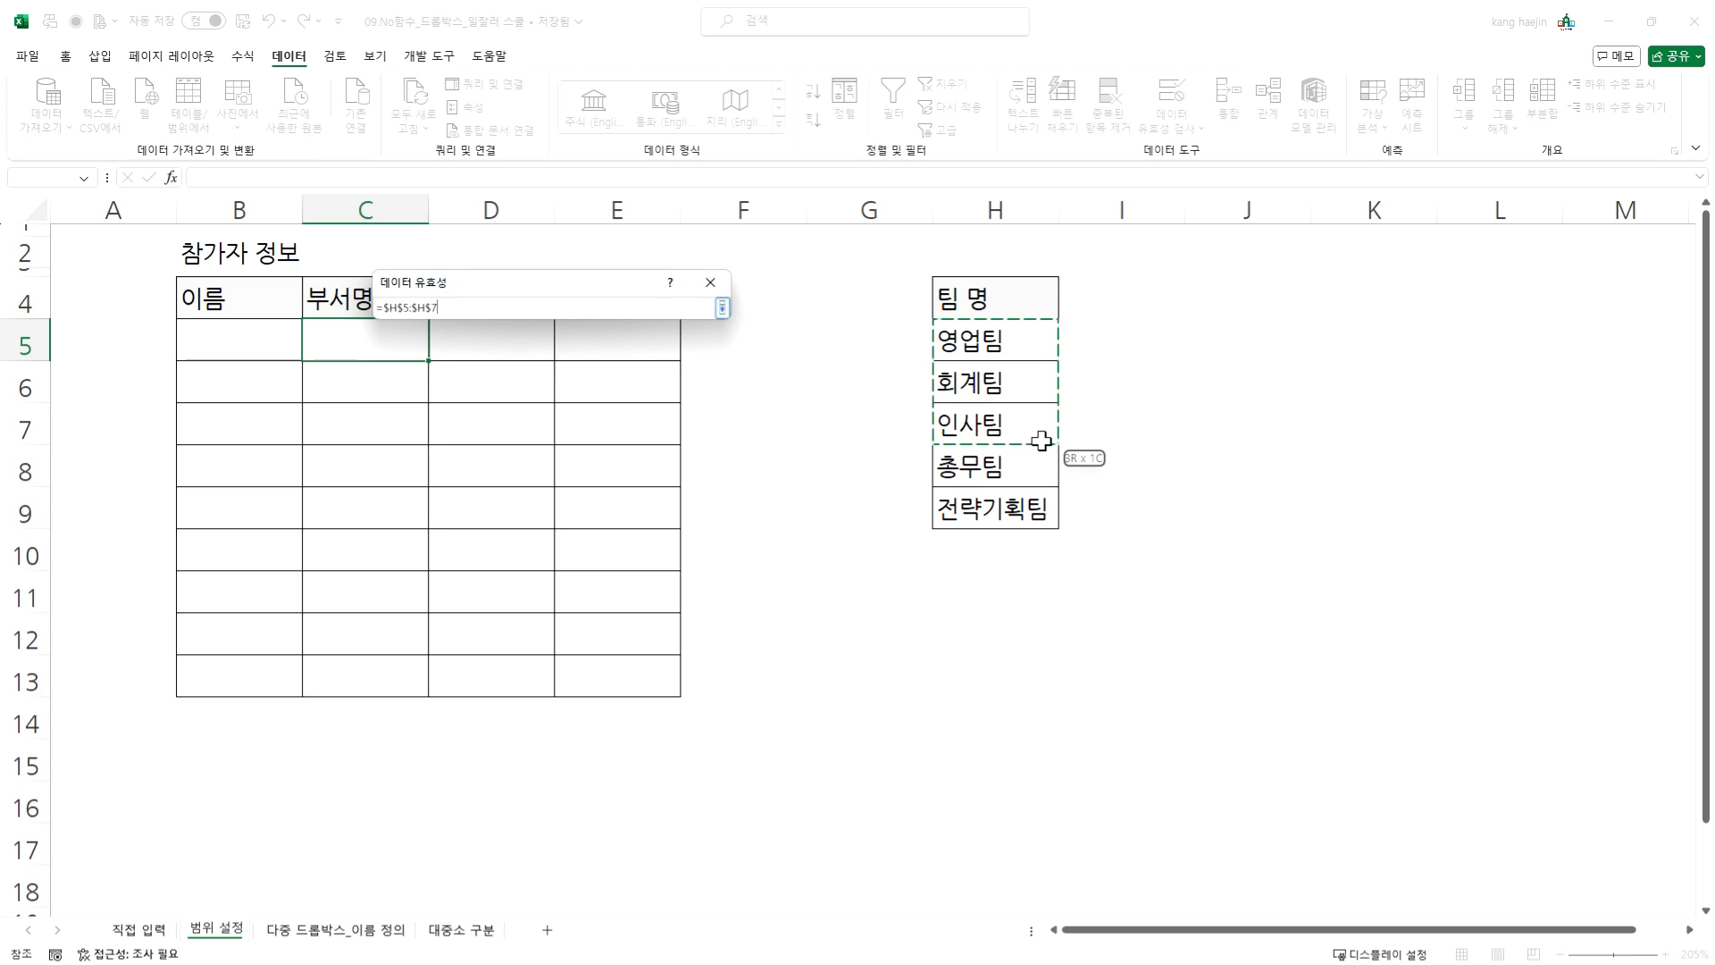
pyautogui.moveTo(1019, 344); pyautogui.dragTo(1003, 511)
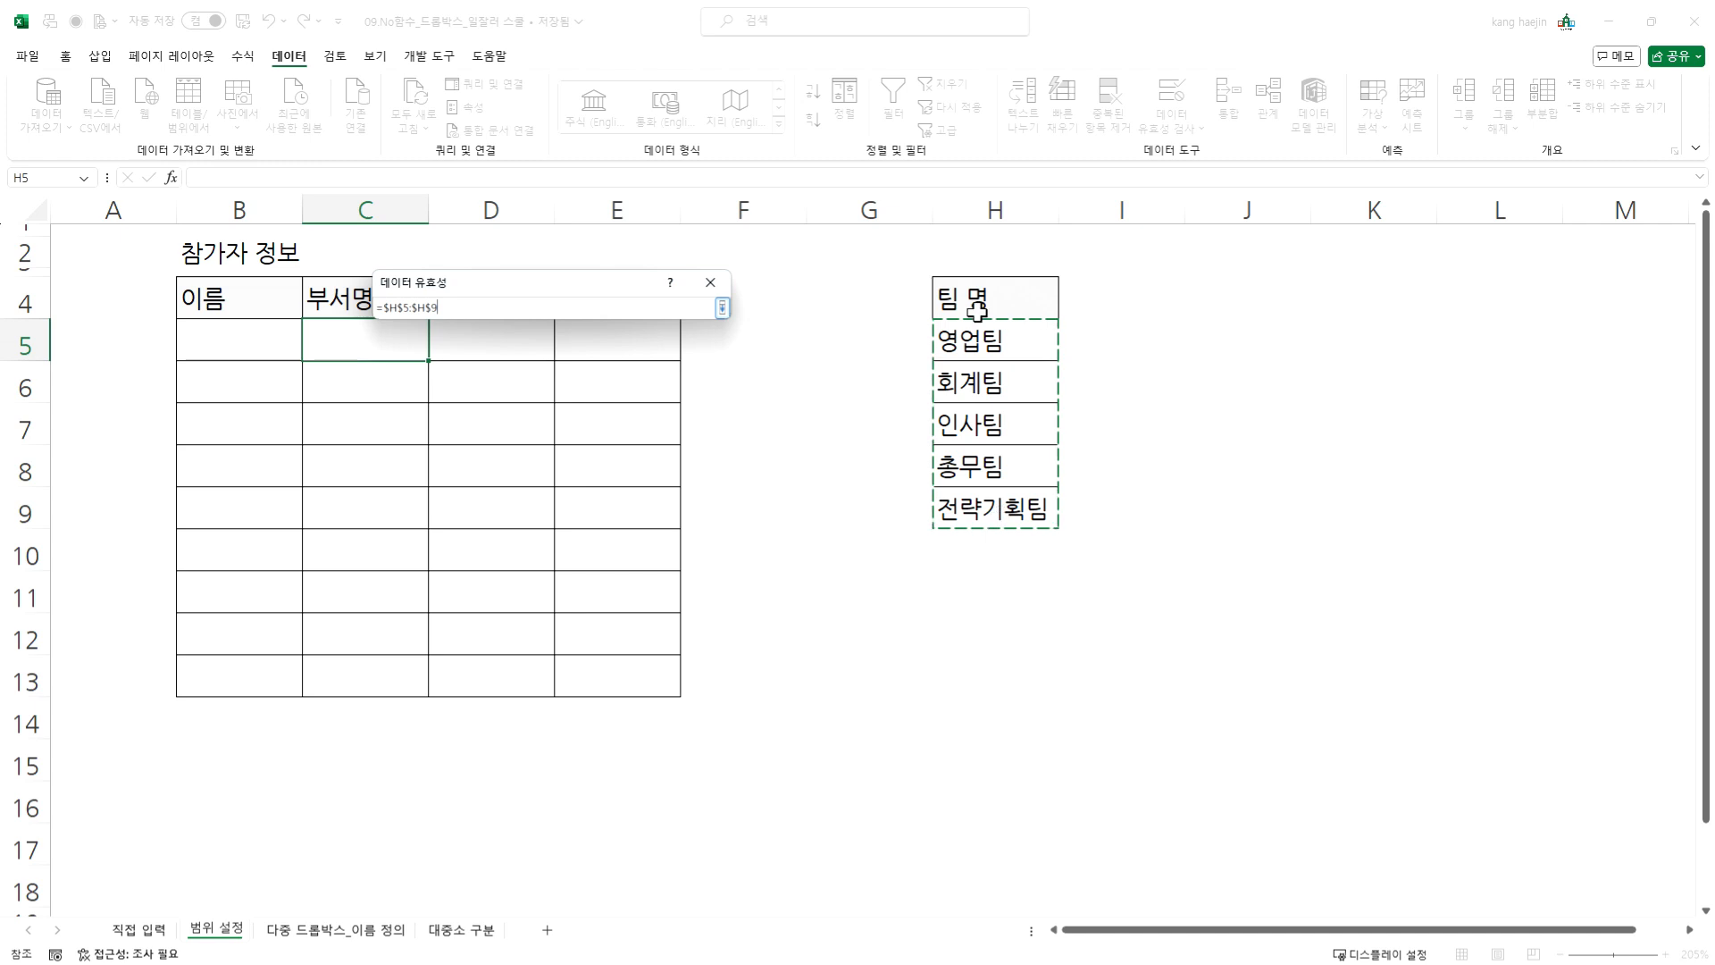
pyautogui.click(722, 307)
pyautogui.click(639, 611)
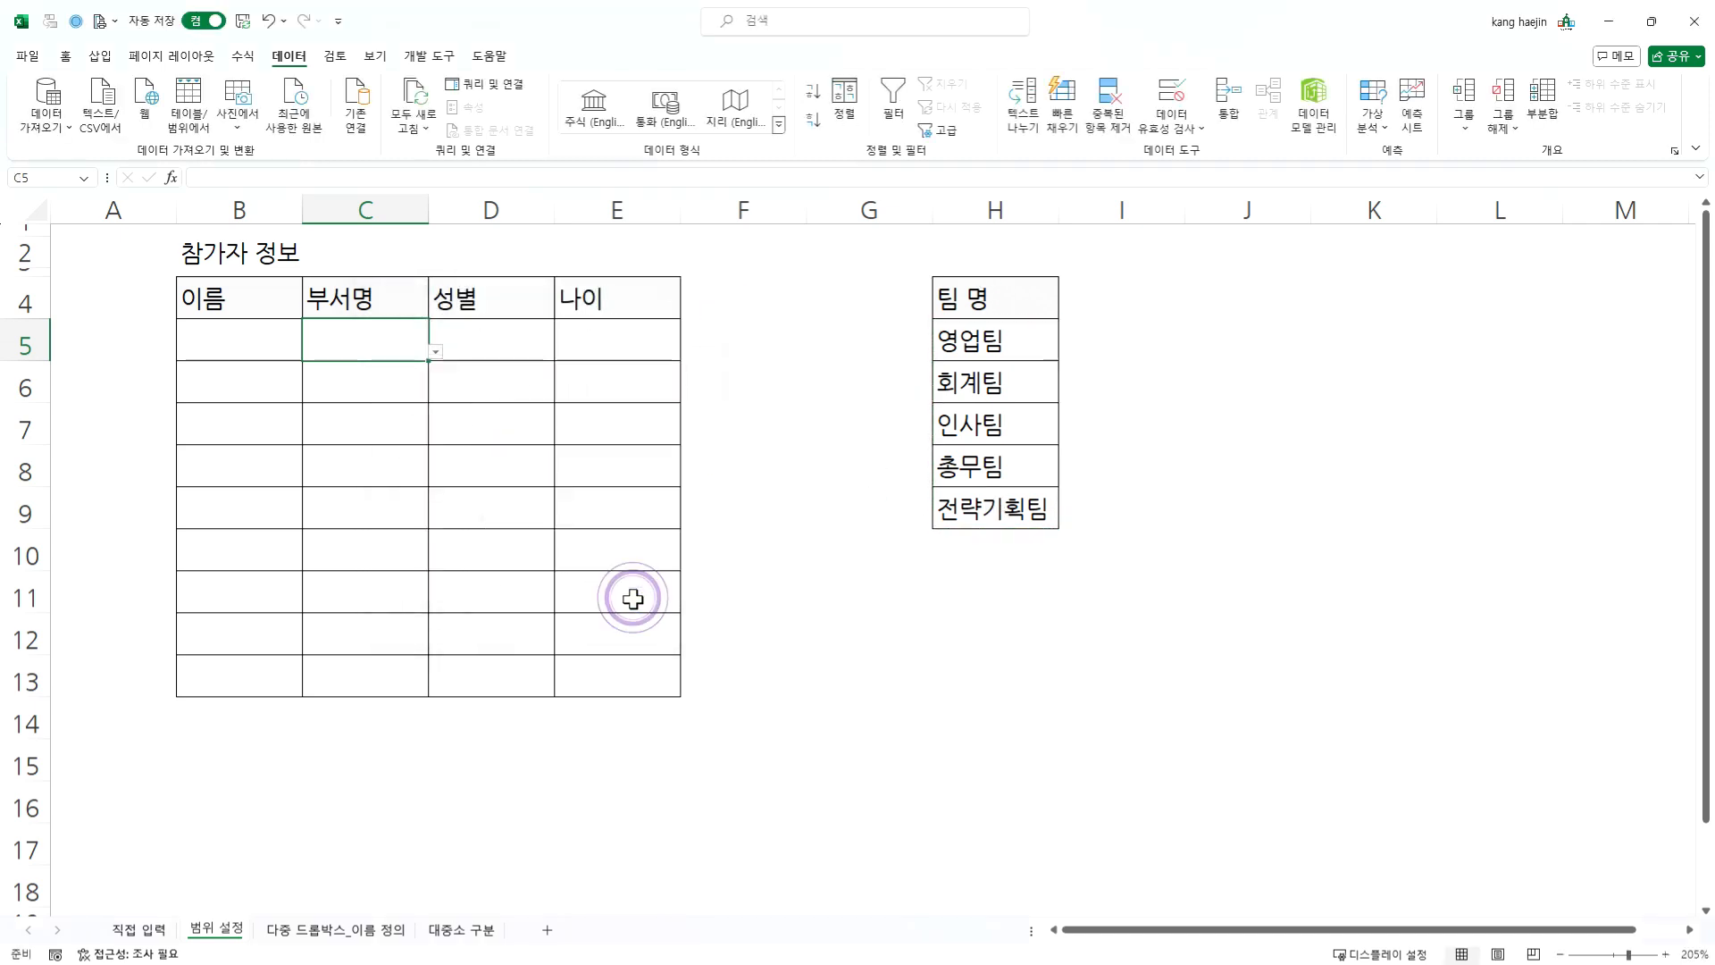
# - Test the dropdown in cell C5 by choosing 영업팀, 인사팀 and finally 전략기획팀
pyautogui.click(372, 333)
pyautogui.click(435, 352)
pyautogui.click(409, 374)
pyautogui.click(429, 351)
pyautogui.click(379, 403)
pyautogui.click(436, 351)
pyautogui.click(374, 438)
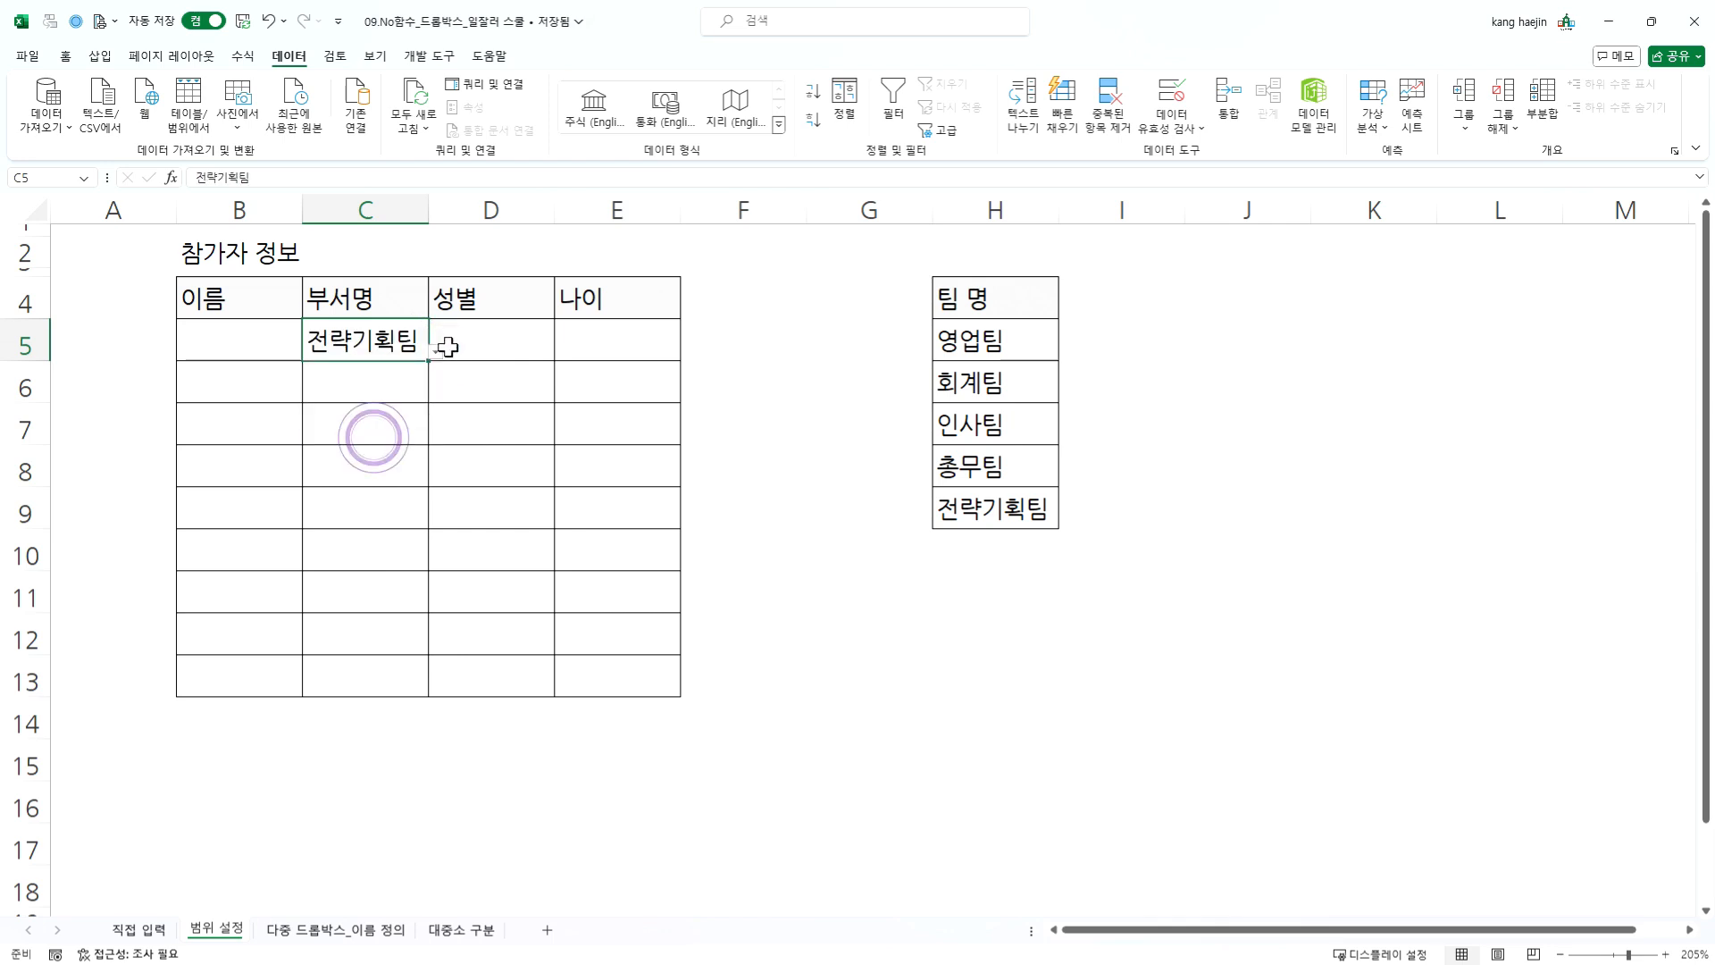
pyautogui.click(382, 382)
pyautogui.click(385, 335)
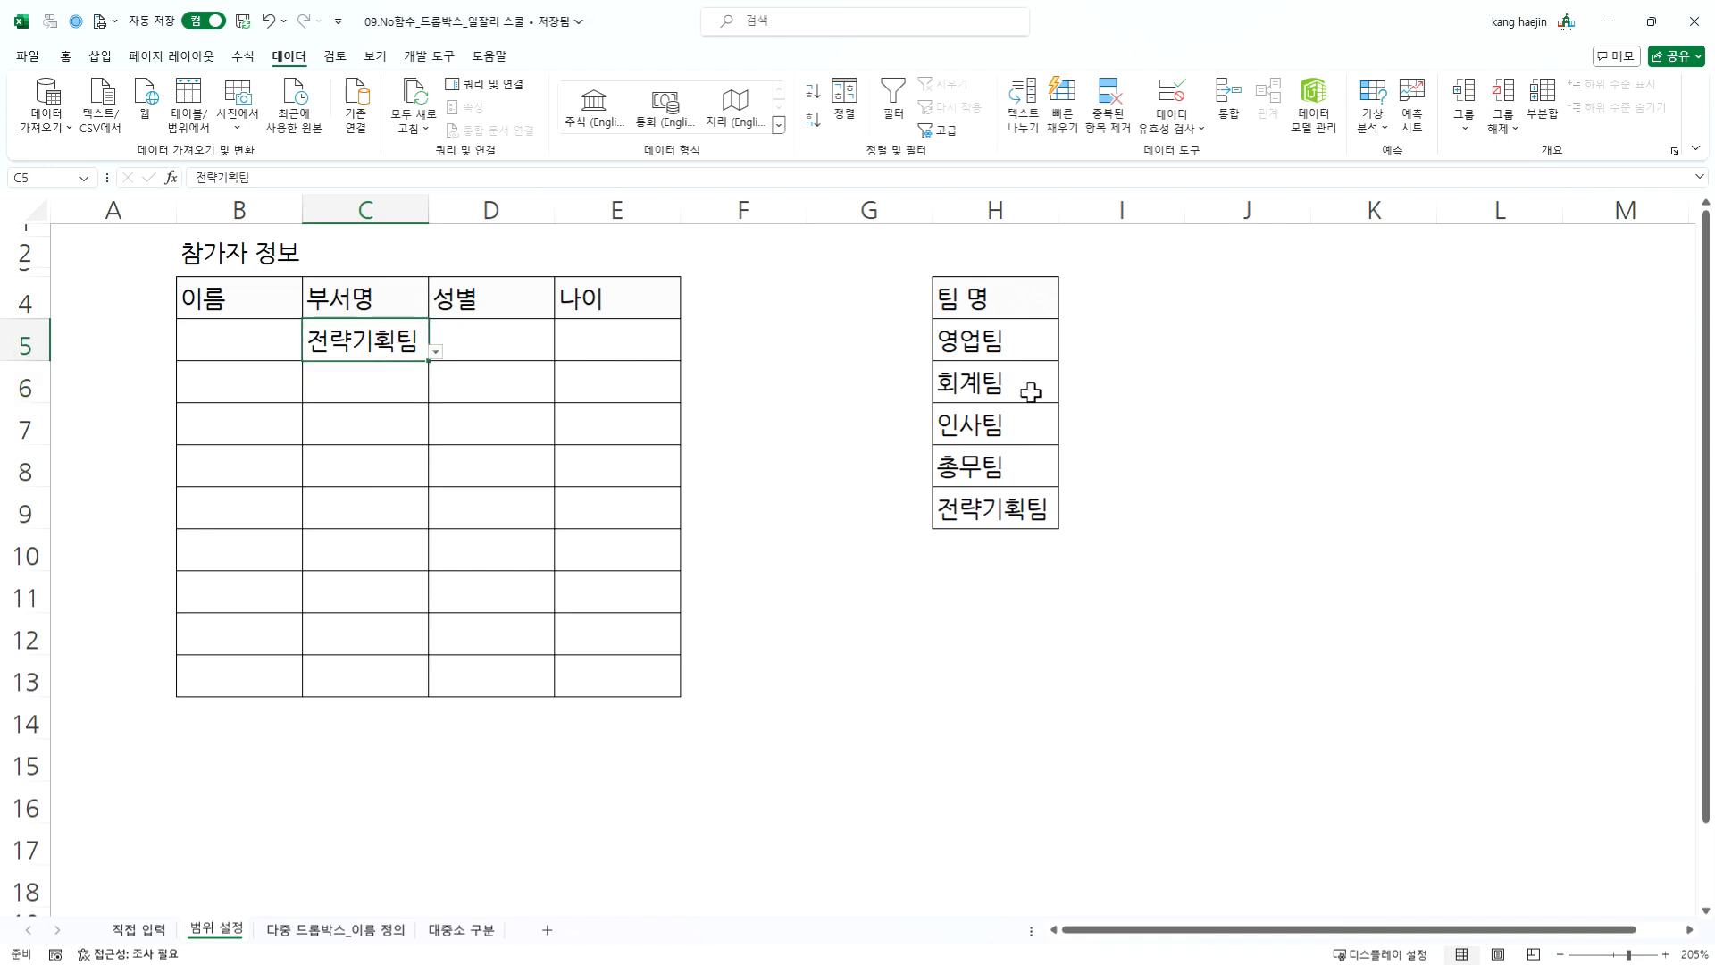
# - Rename the team 회계팀 in cell H6 as 재무회계팀
pyautogui.click(1028, 389)
pyautogui.doubleClick(938, 390)
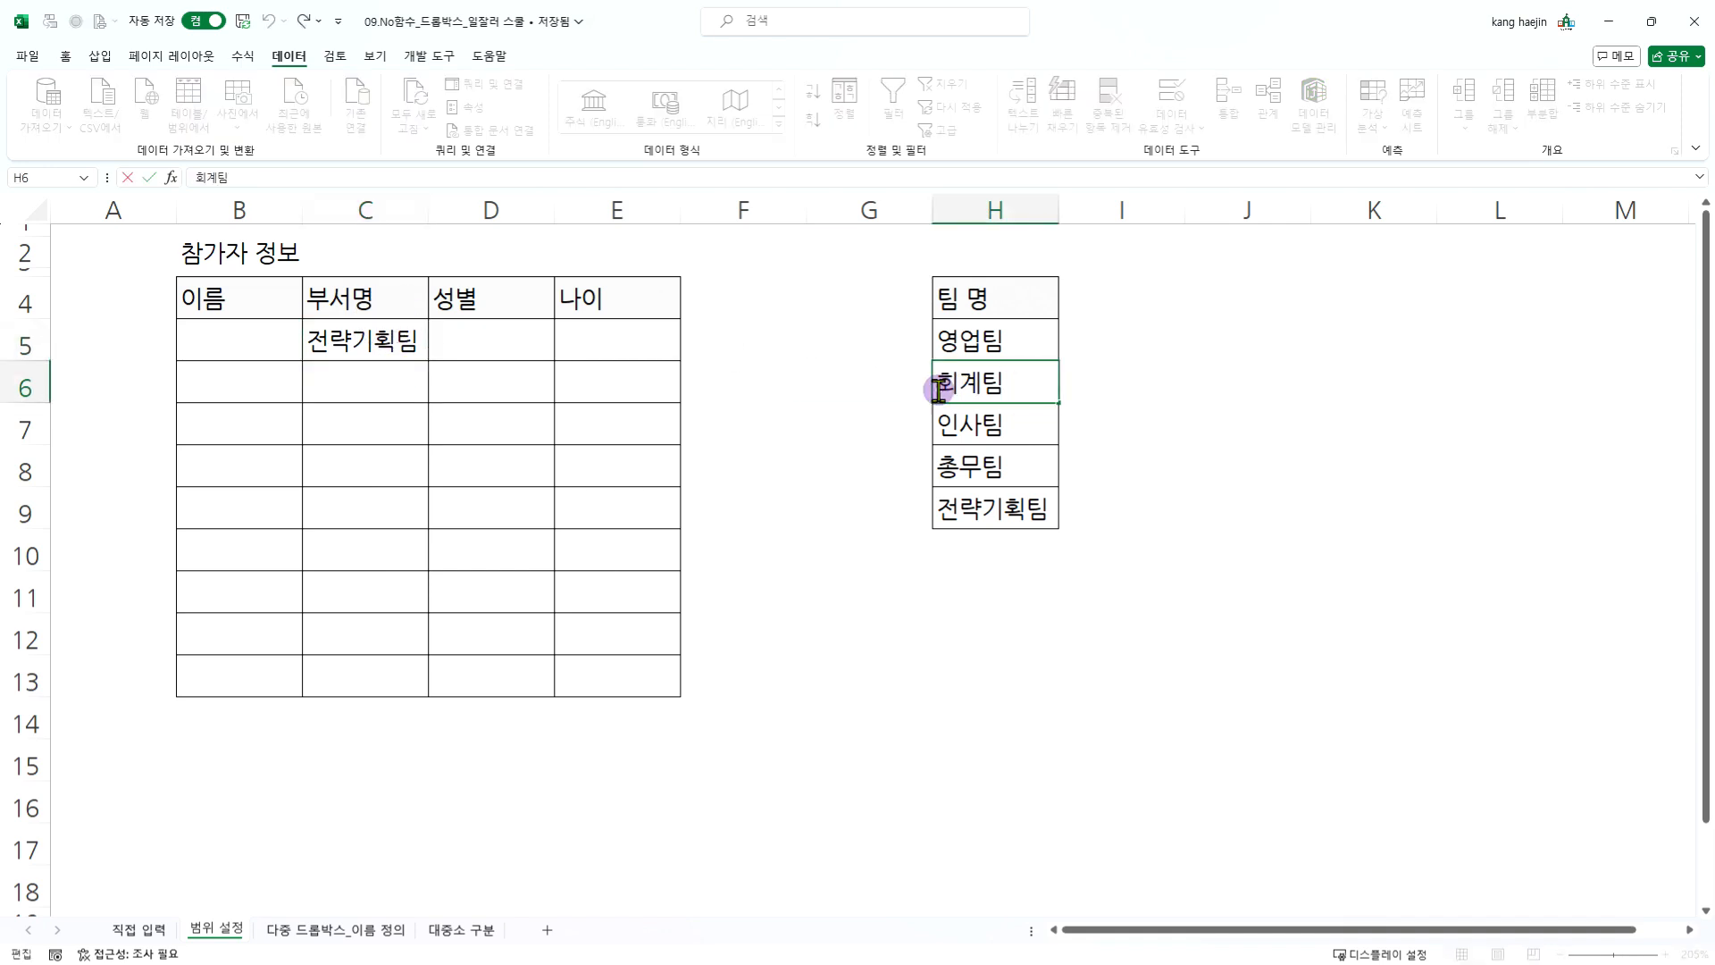
pyautogui.write('재무')
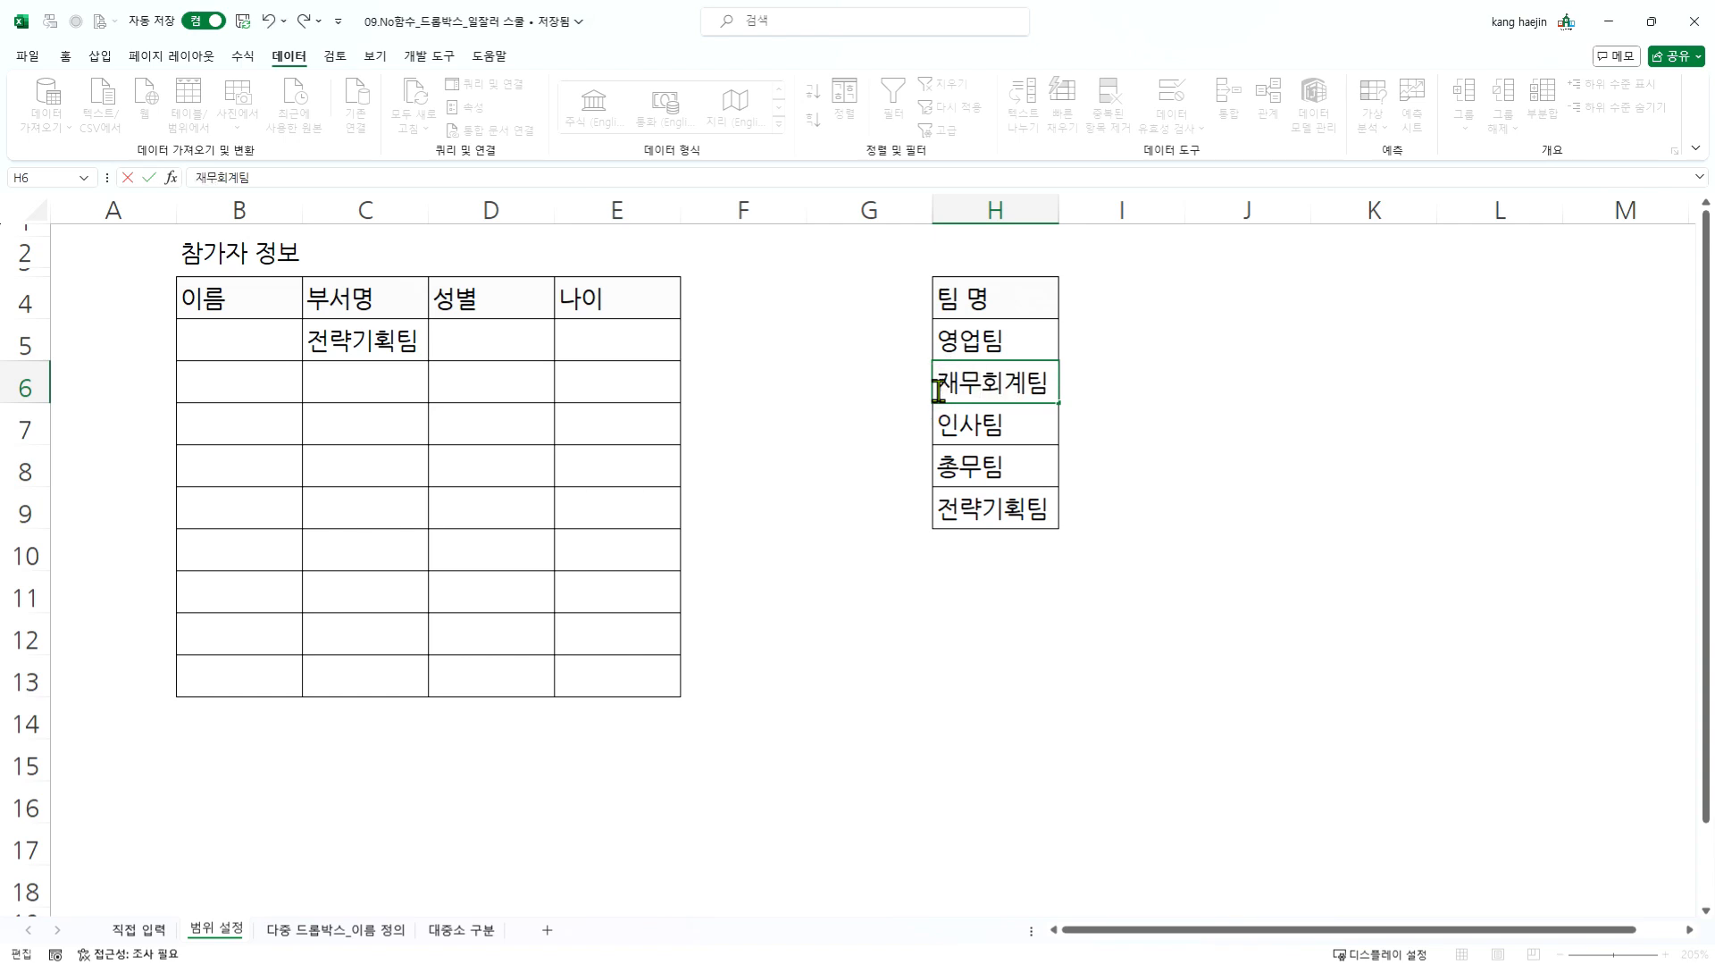
pyautogui.press('Return')
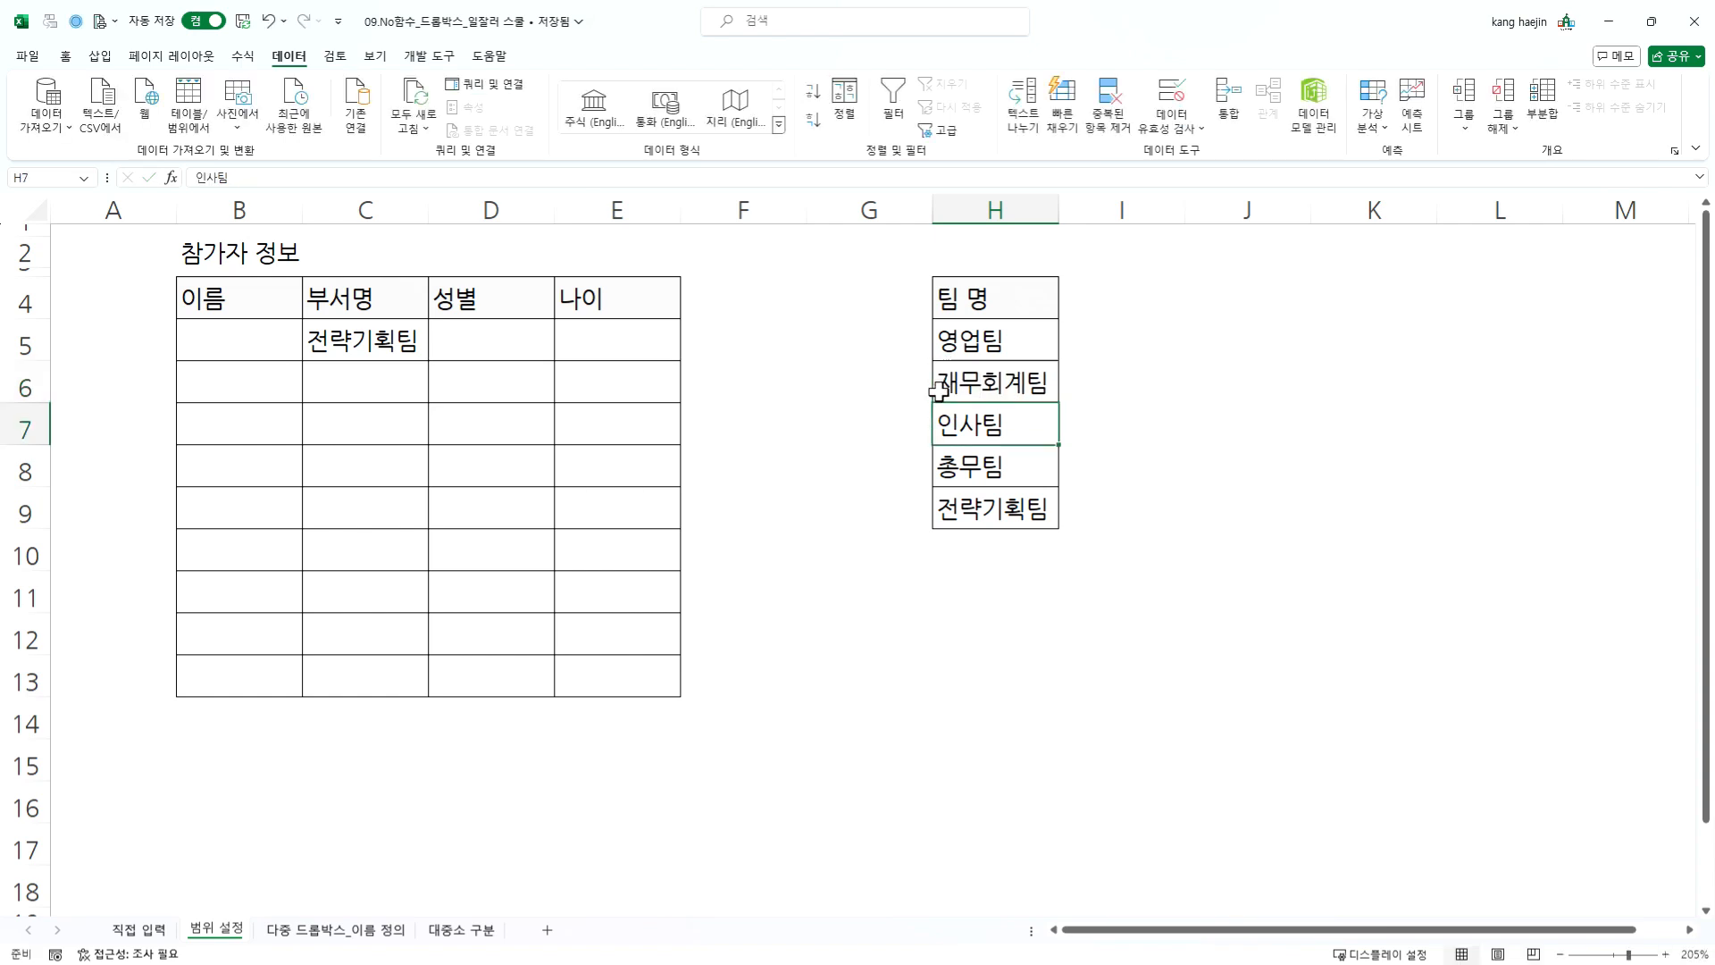
pyautogui.click(938, 390)
# - Choose the renamed team 재무회계팀 from the dropdown in cell C5
pyautogui.click(378, 337)
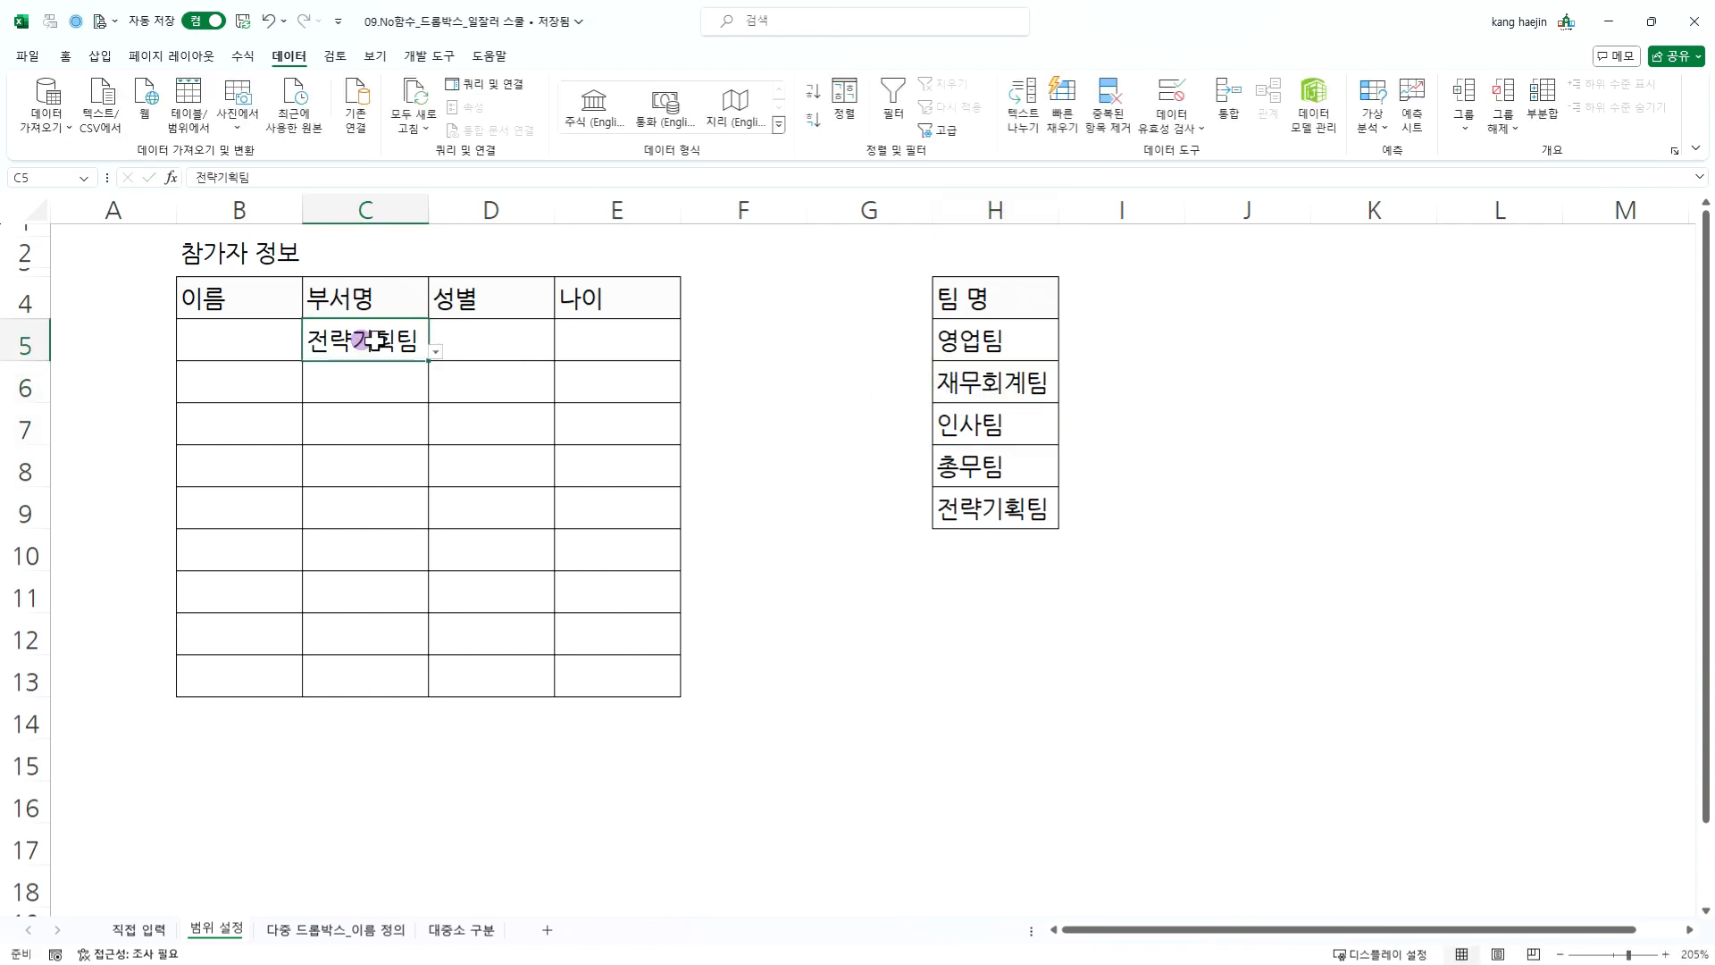
pyautogui.click(959, 377)
pyautogui.click(959, 375)
pyautogui.click(409, 339)
pyautogui.click(436, 352)
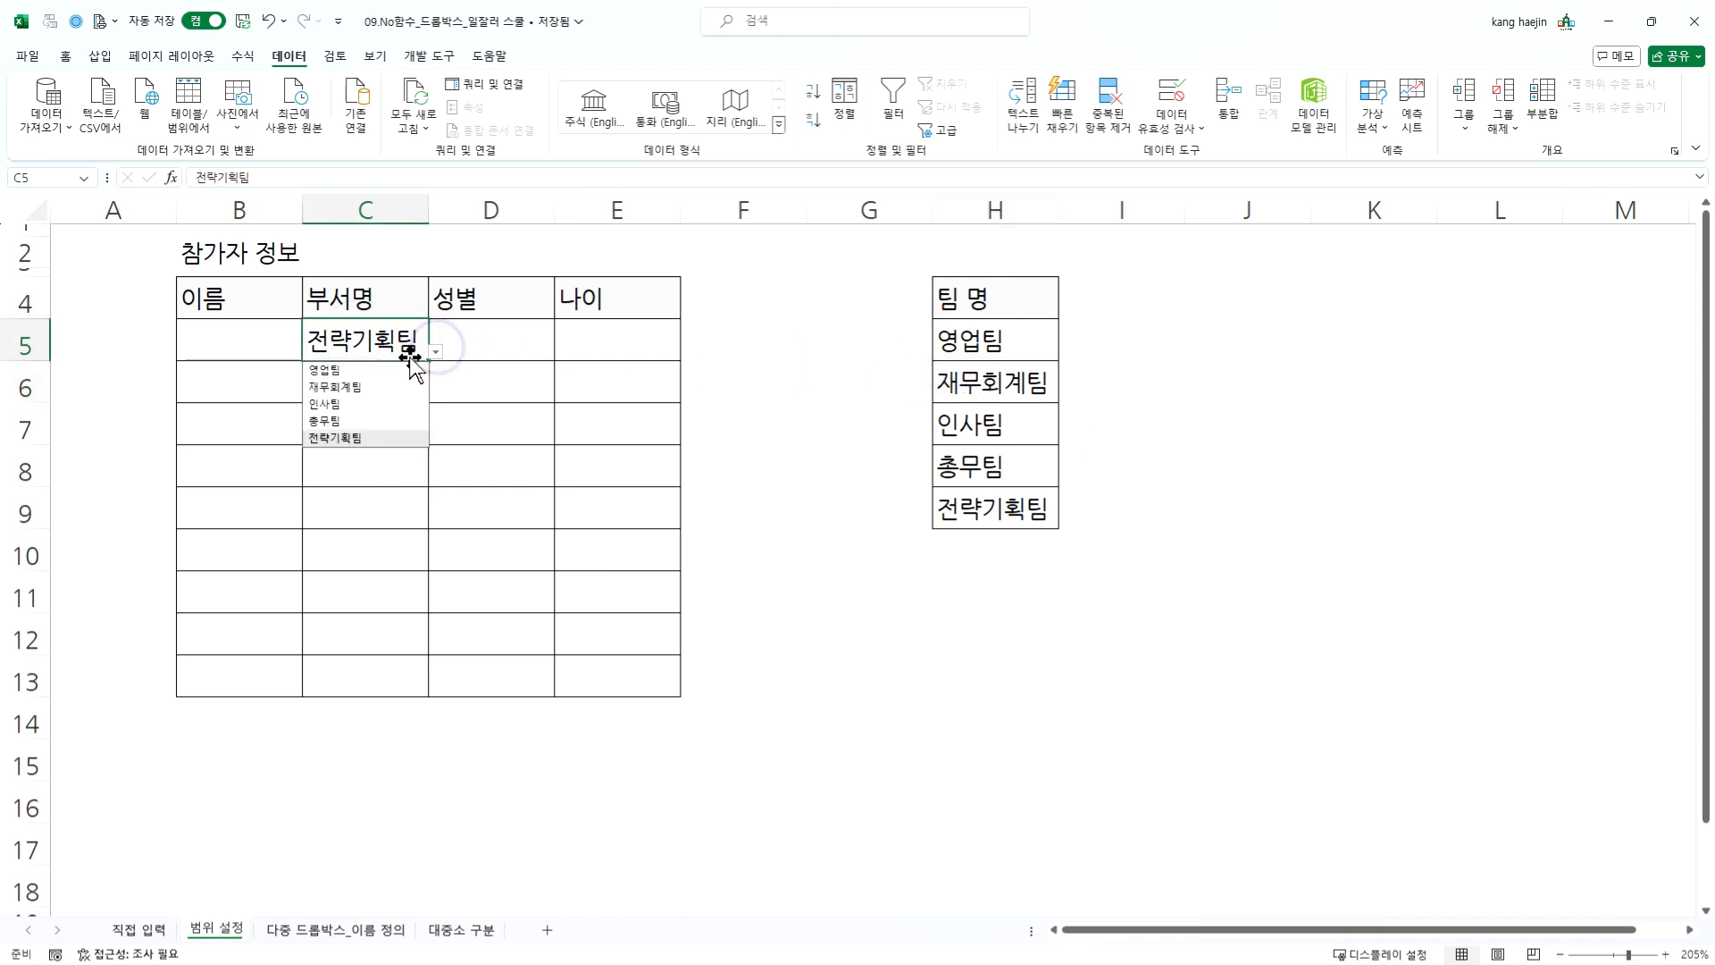
pyautogui.click(354, 387)
# - Remove 재무 from the team name in cell H6 so it reads 회계팀
pyautogui.doubleClick(360, 385)
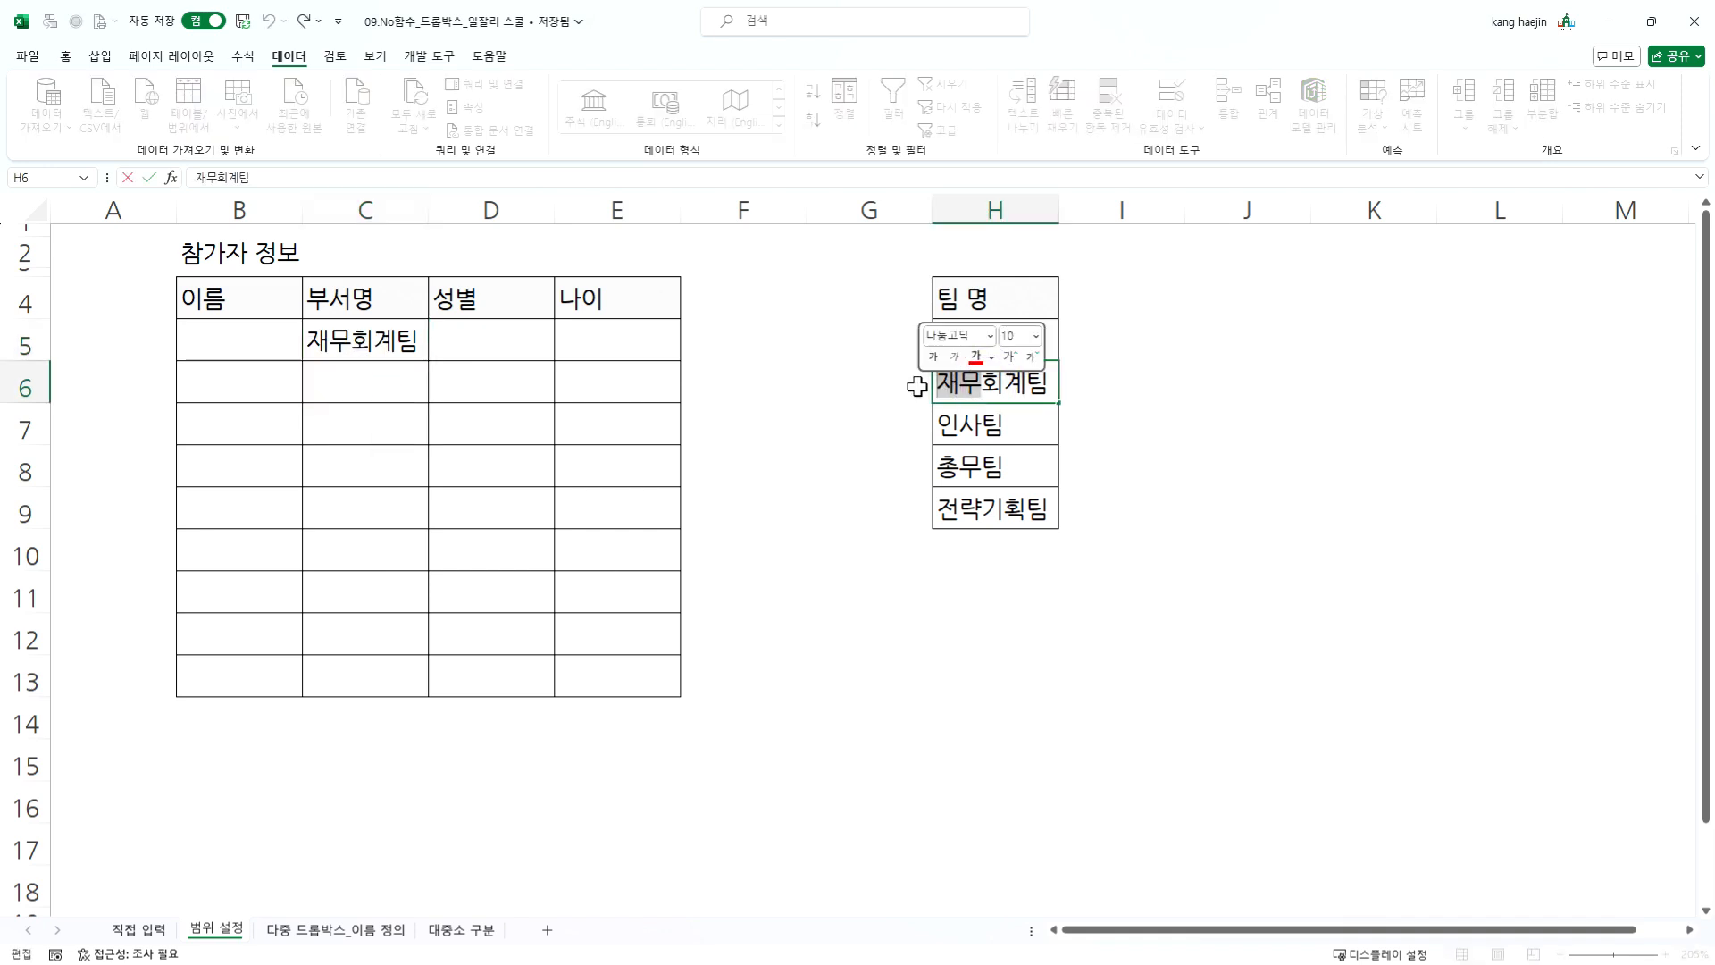
pyautogui.press('Delete')
pyautogui.click(983, 436)
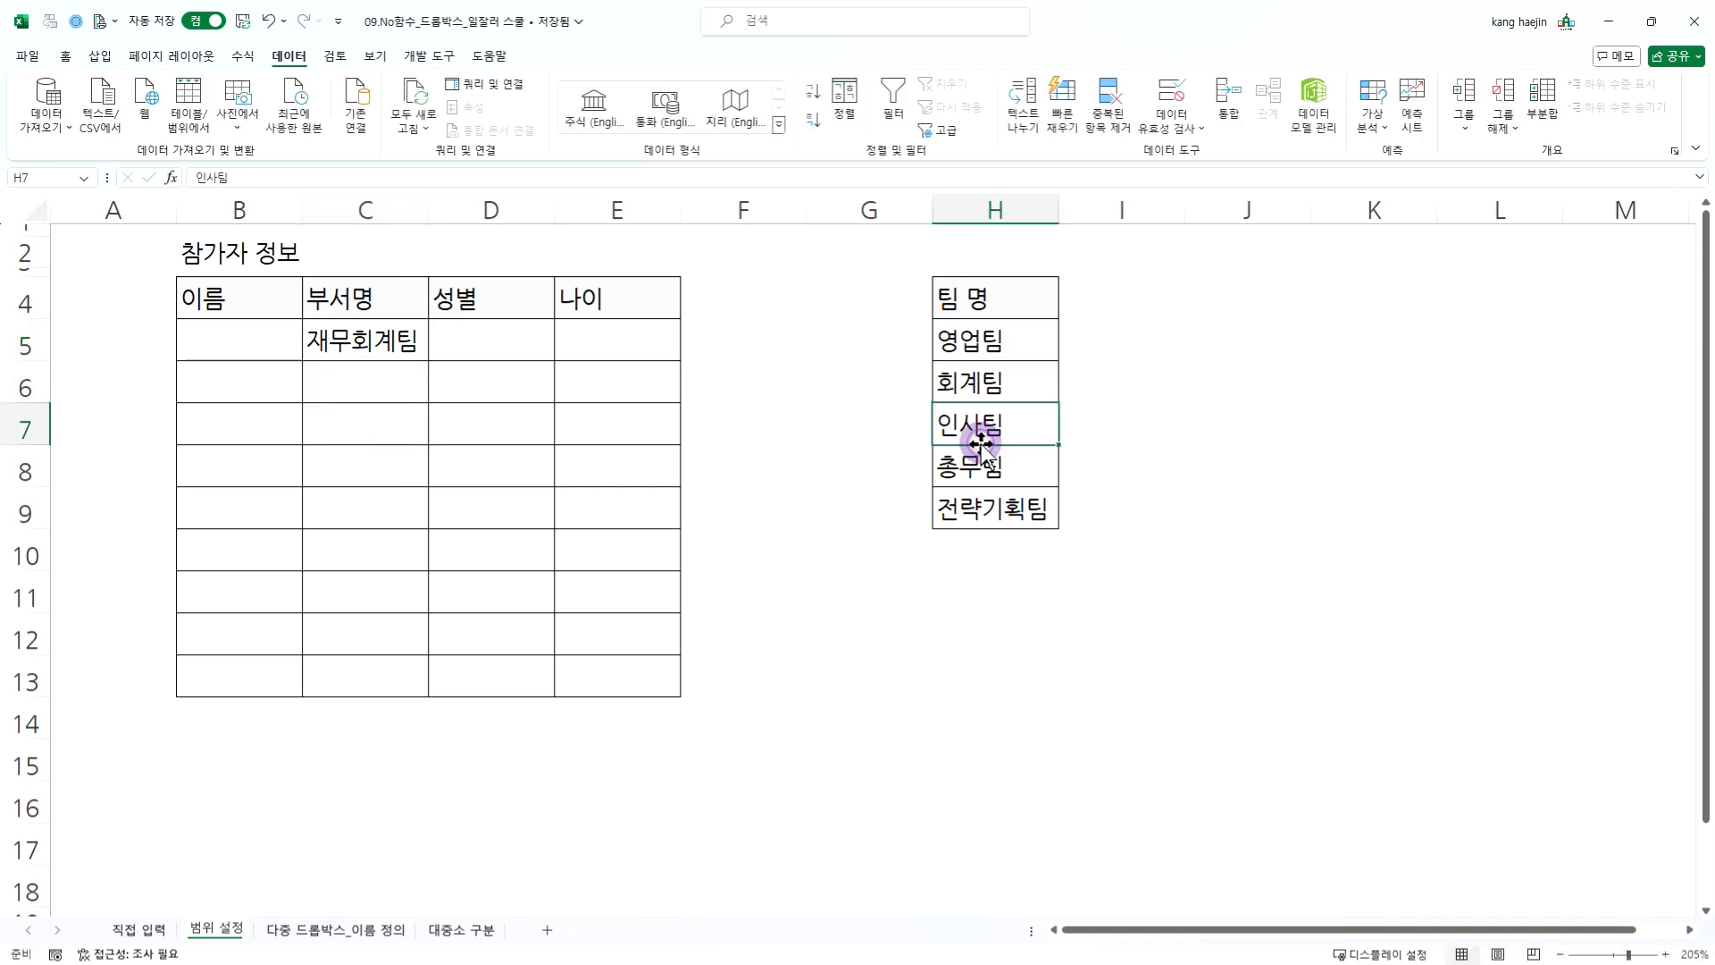
# - Compare the order of the dropdown options in cell C5 with the team list in H5:H9
pyautogui.moveTo(1008, 338); pyautogui.dragTo(1003, 501)
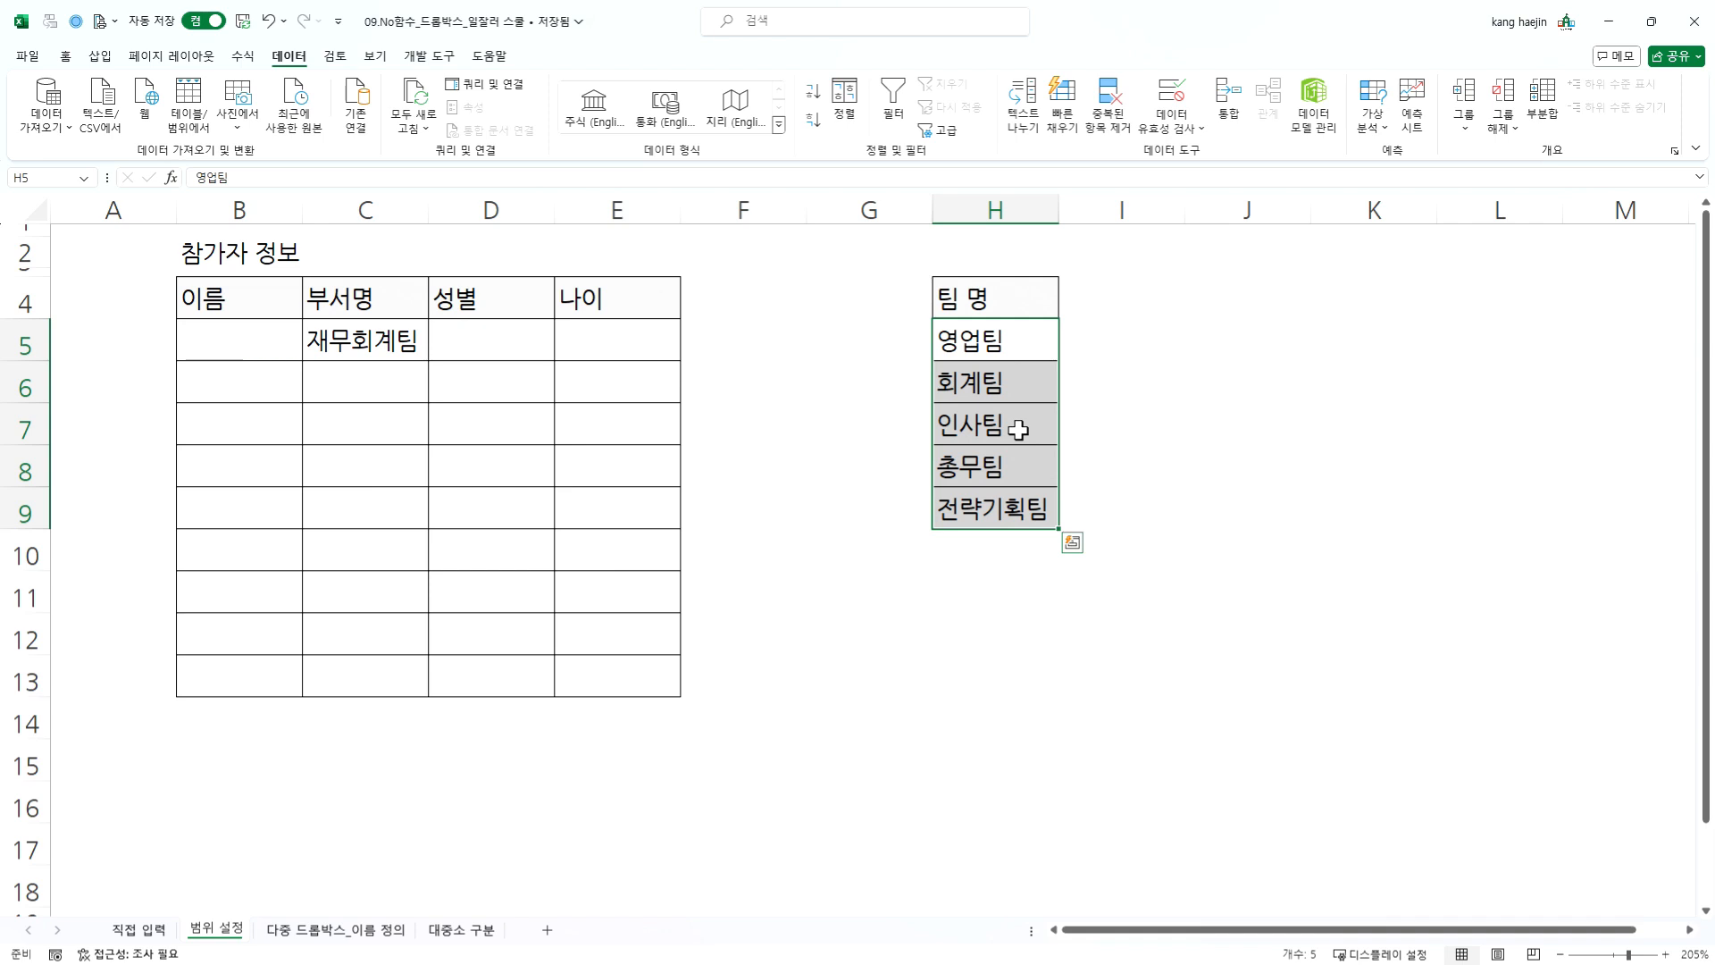
pyautogui.click(1019, 430)
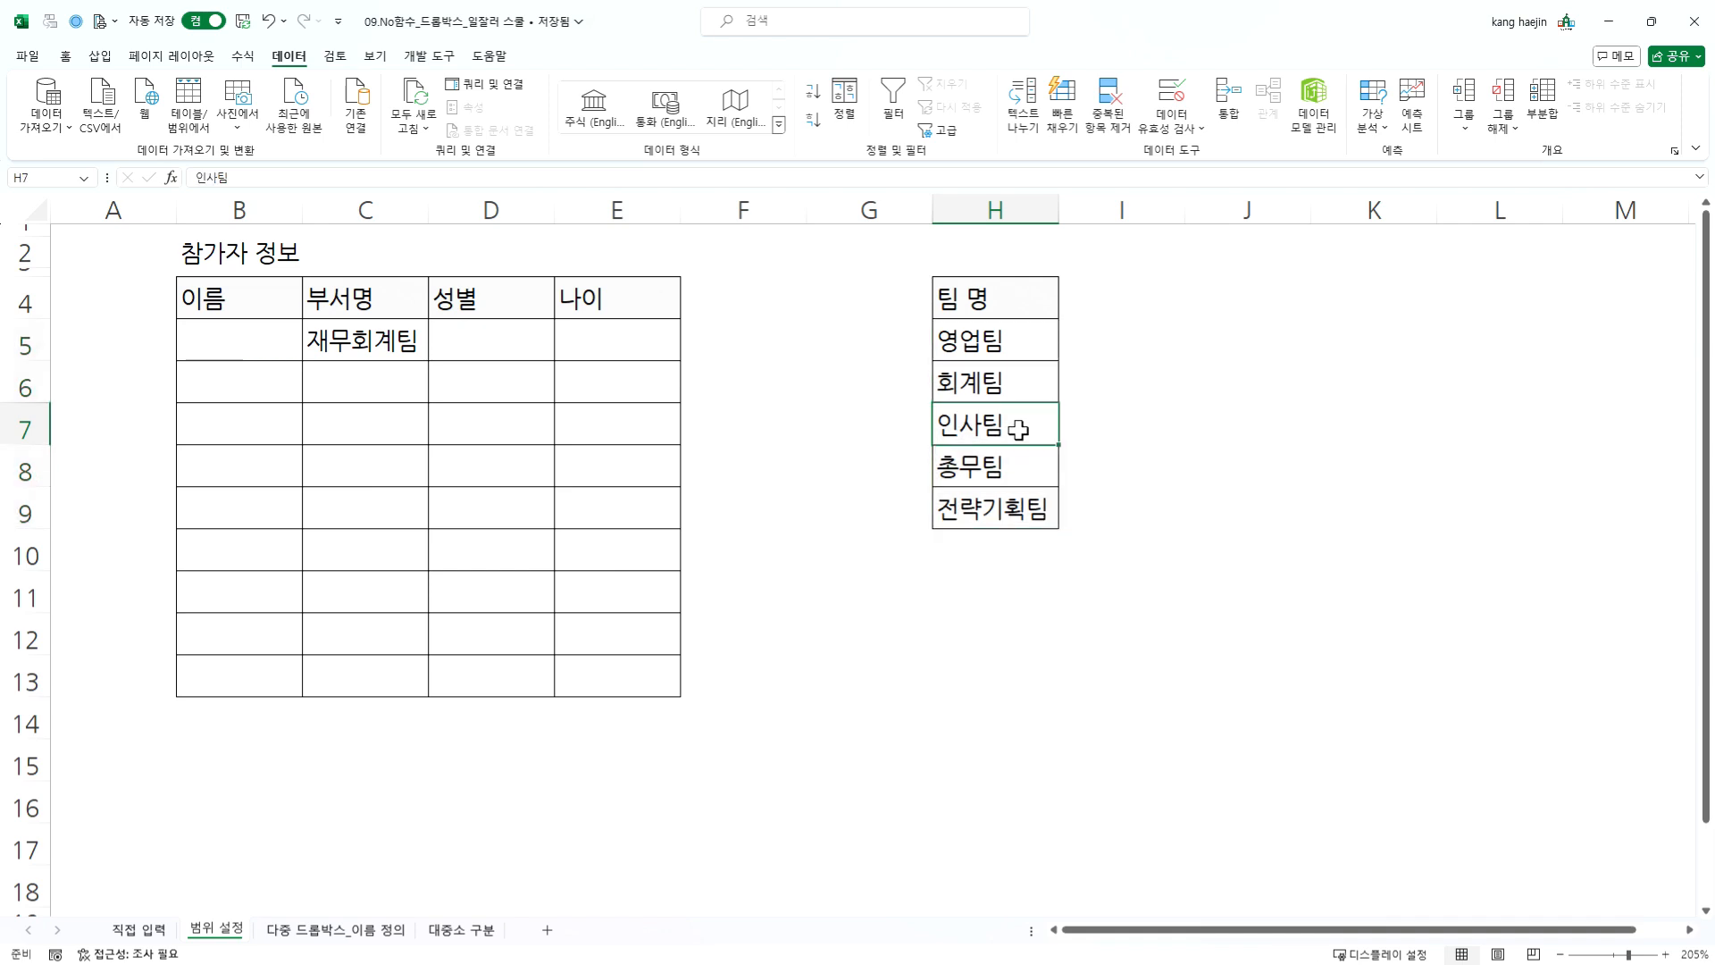
pyautogui.click(370, 347)
pyautogui.click(435, 352)
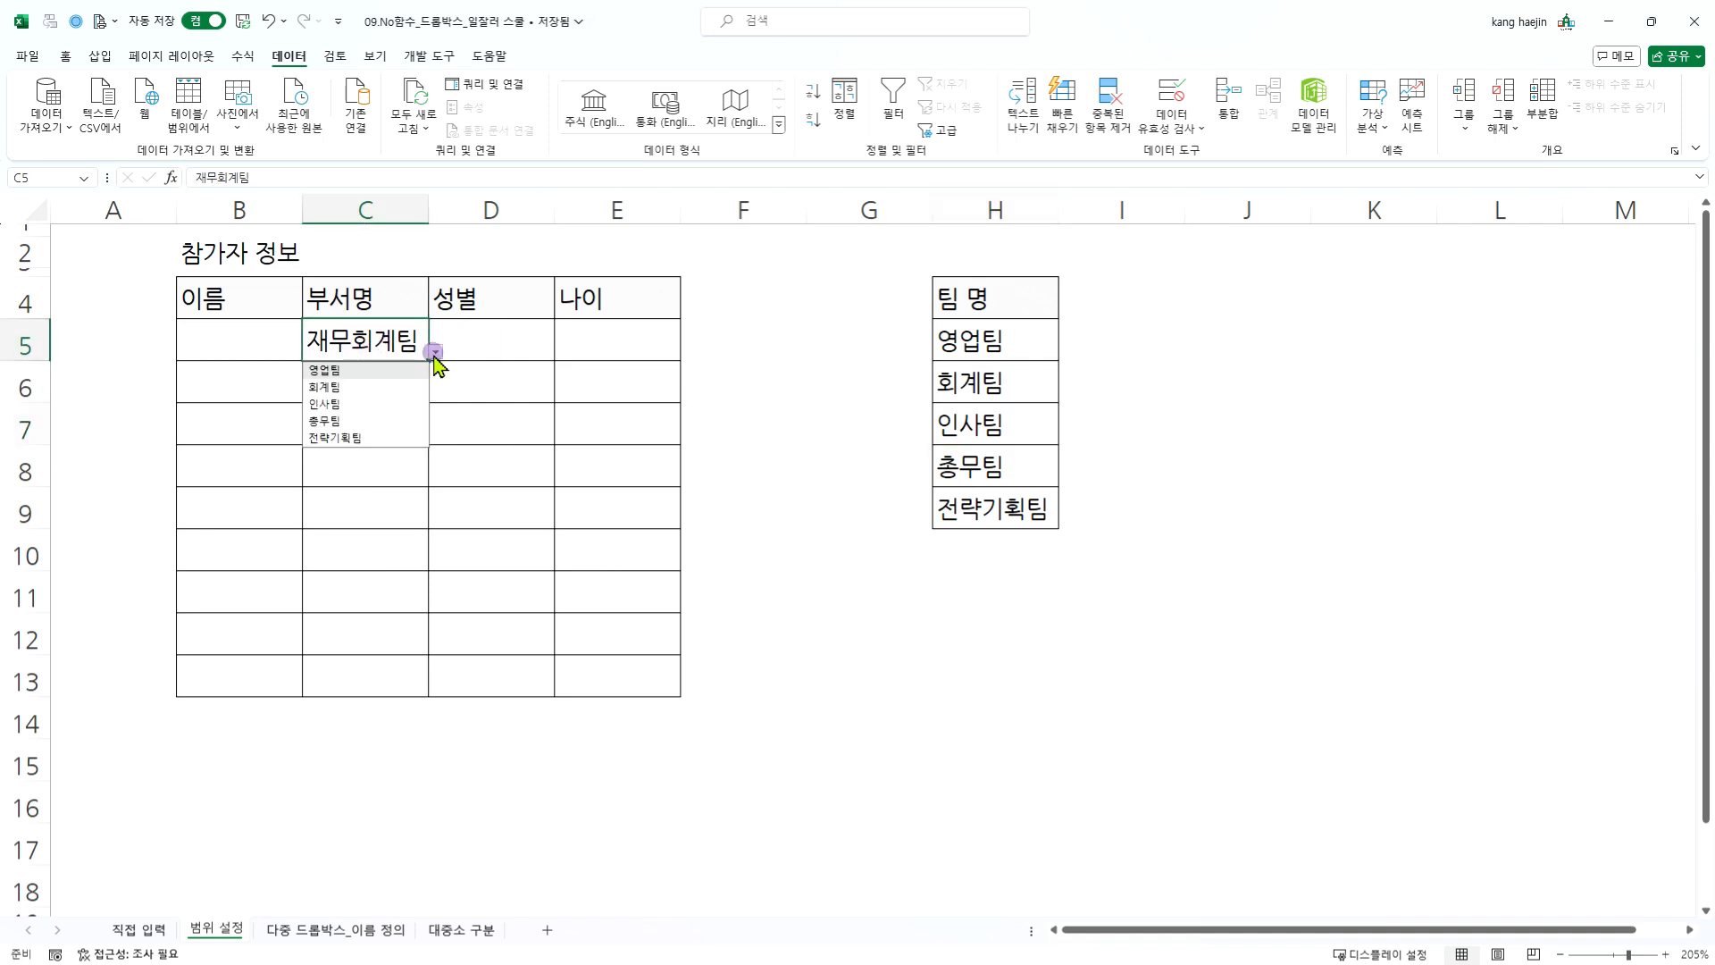
pyautogui.click(992, 379)
pyautogui.moveTo(1014, 337); pyautogui.dragTo(1034, 510)
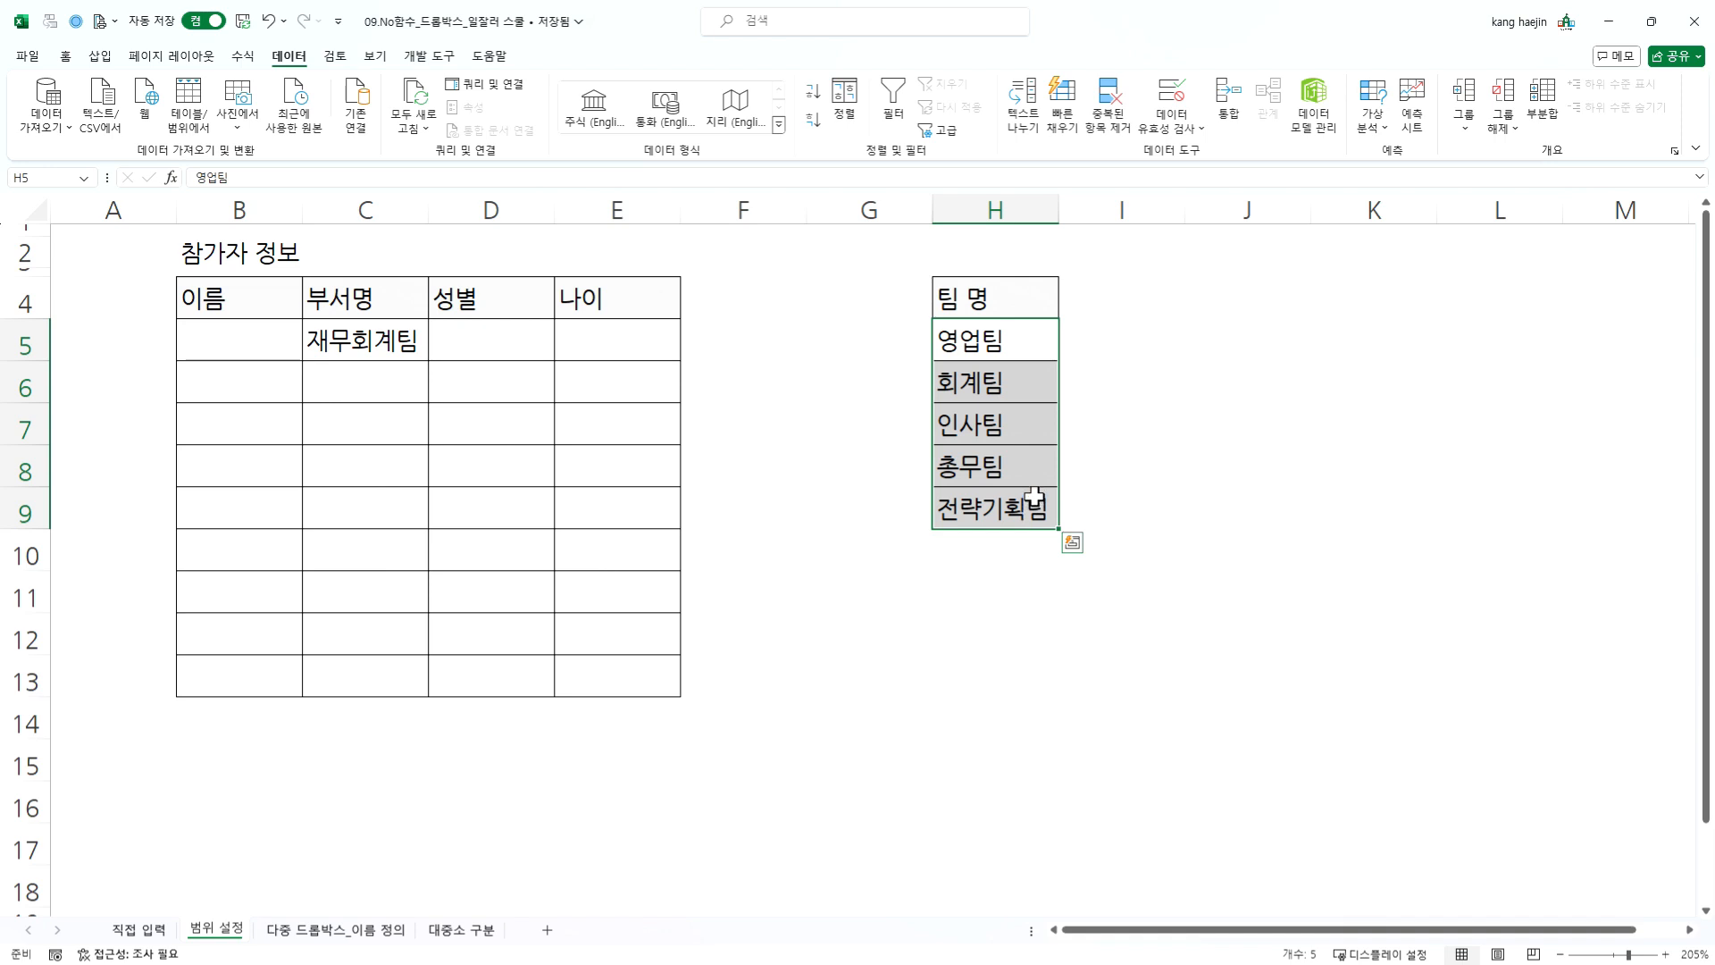
pyautogui.click(399, 341)
pyautogui.click(436, 350)
pyautogui.click(371, 338)
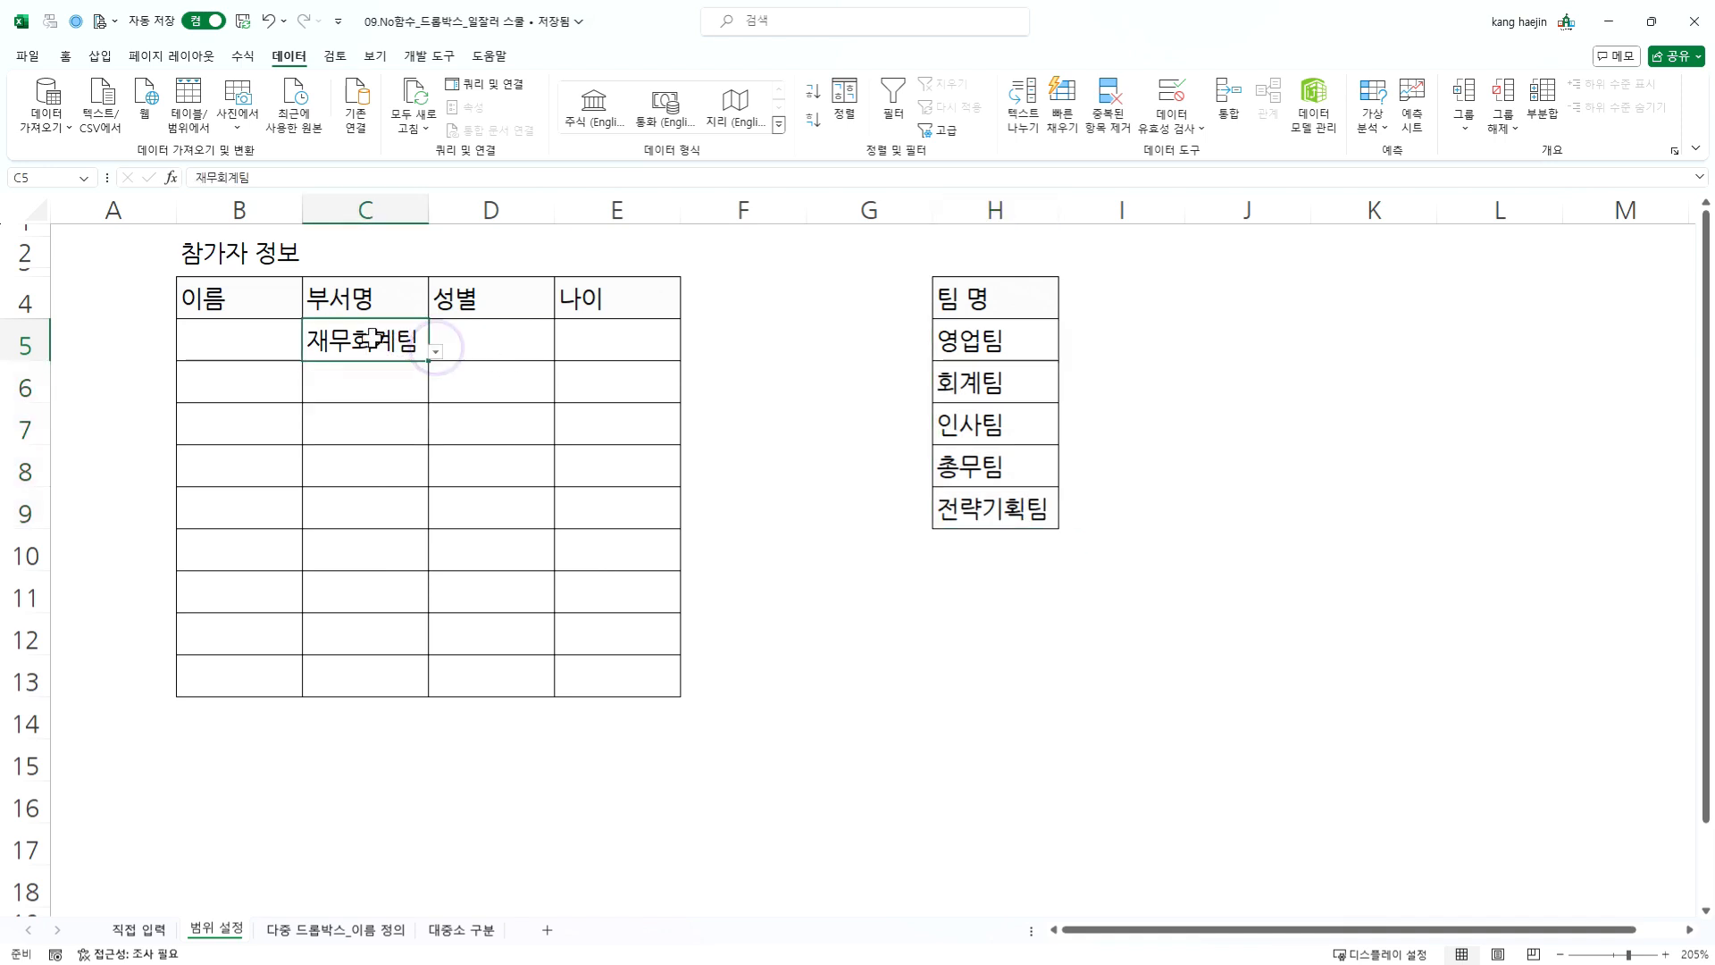
# - Add an AutoFilter to the 팀 명 list, sort it in ascending text order, and select cell C5
pyautogui.click(976, 343)
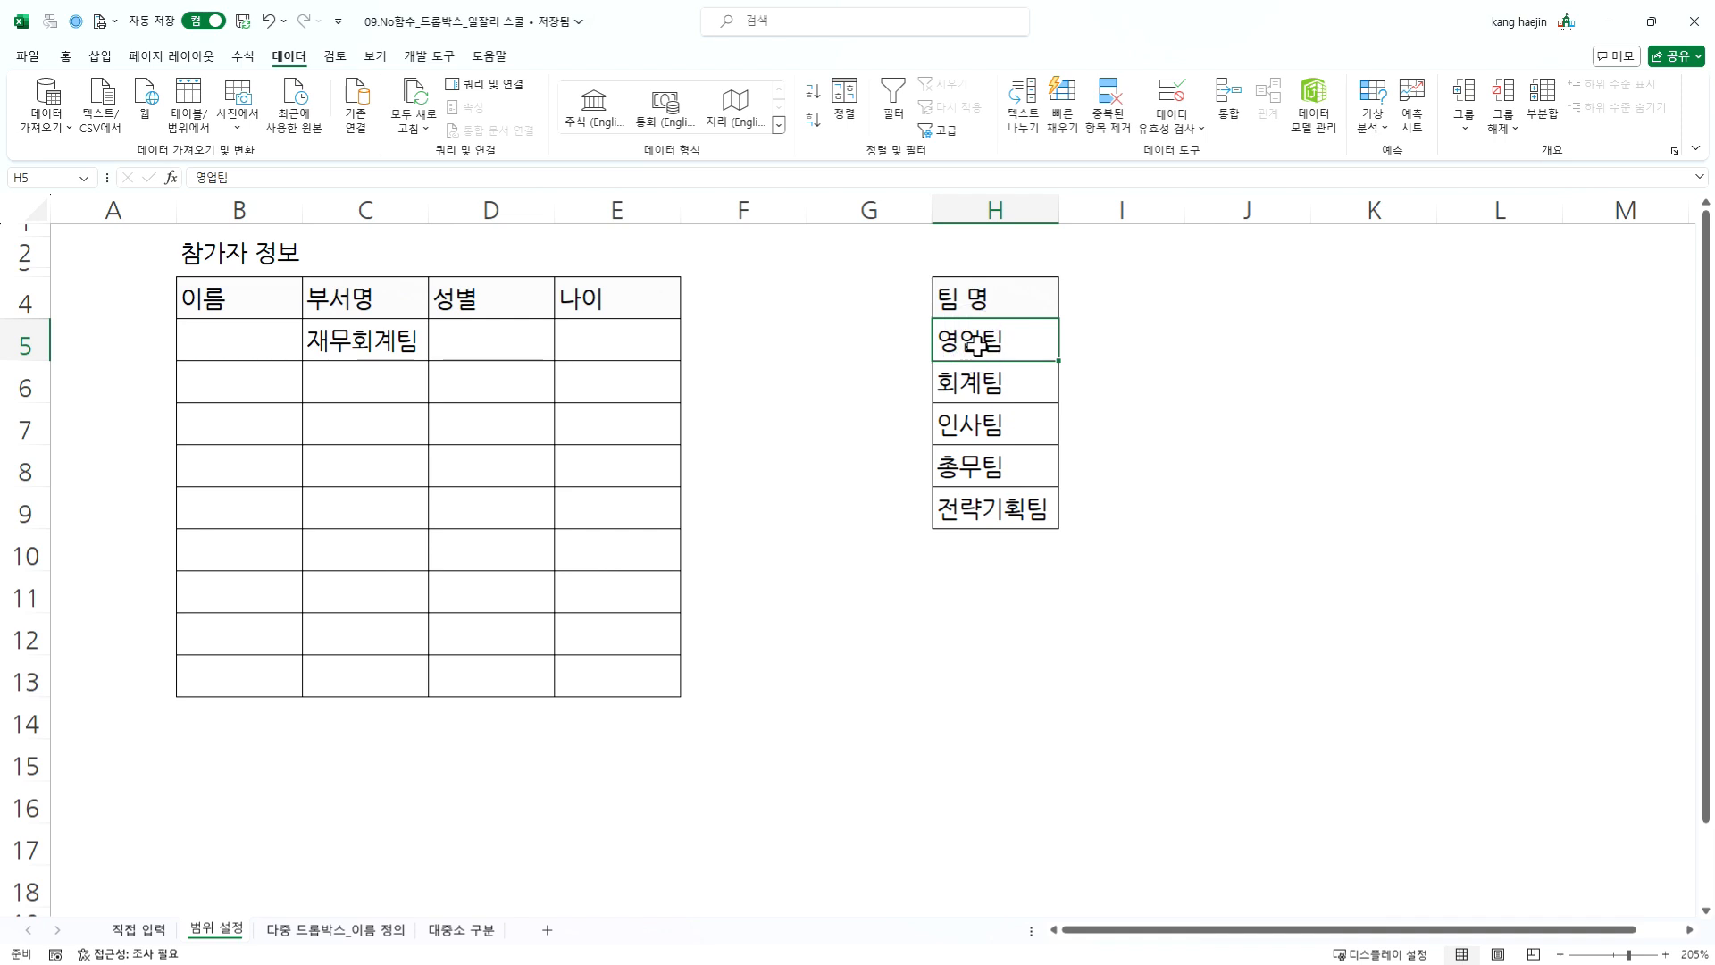
pyautogui.hotkey('ctrl', 'shift', 'l')
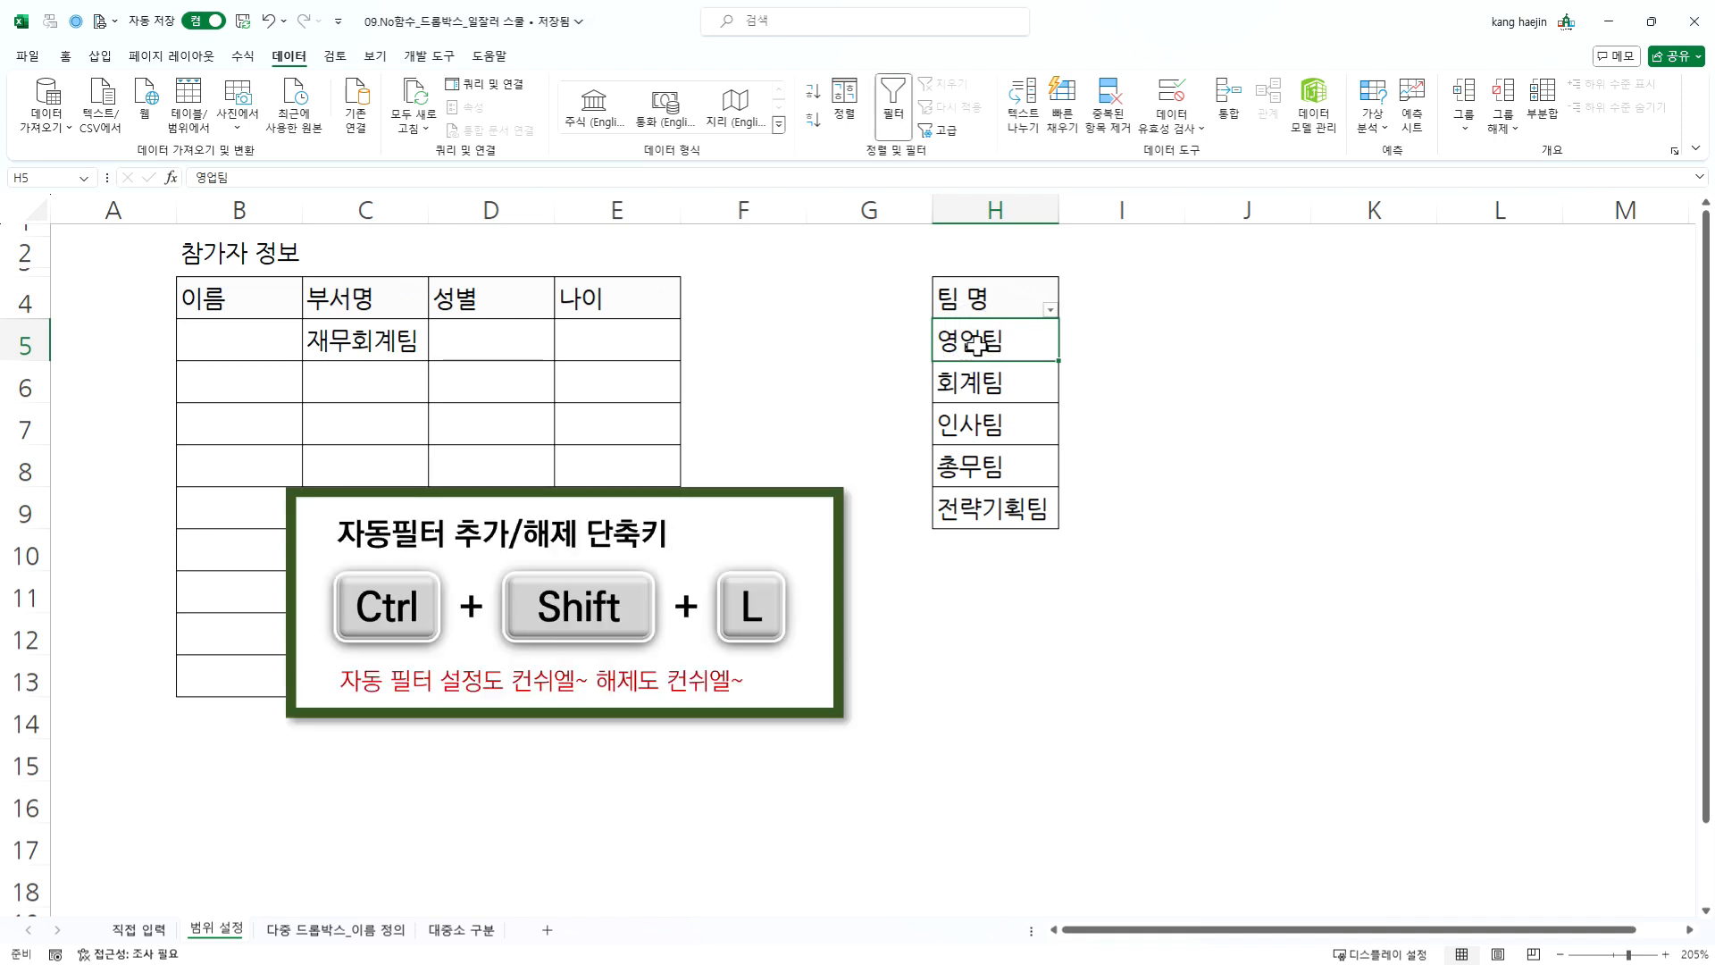
pyautogui.click(1050, 309)
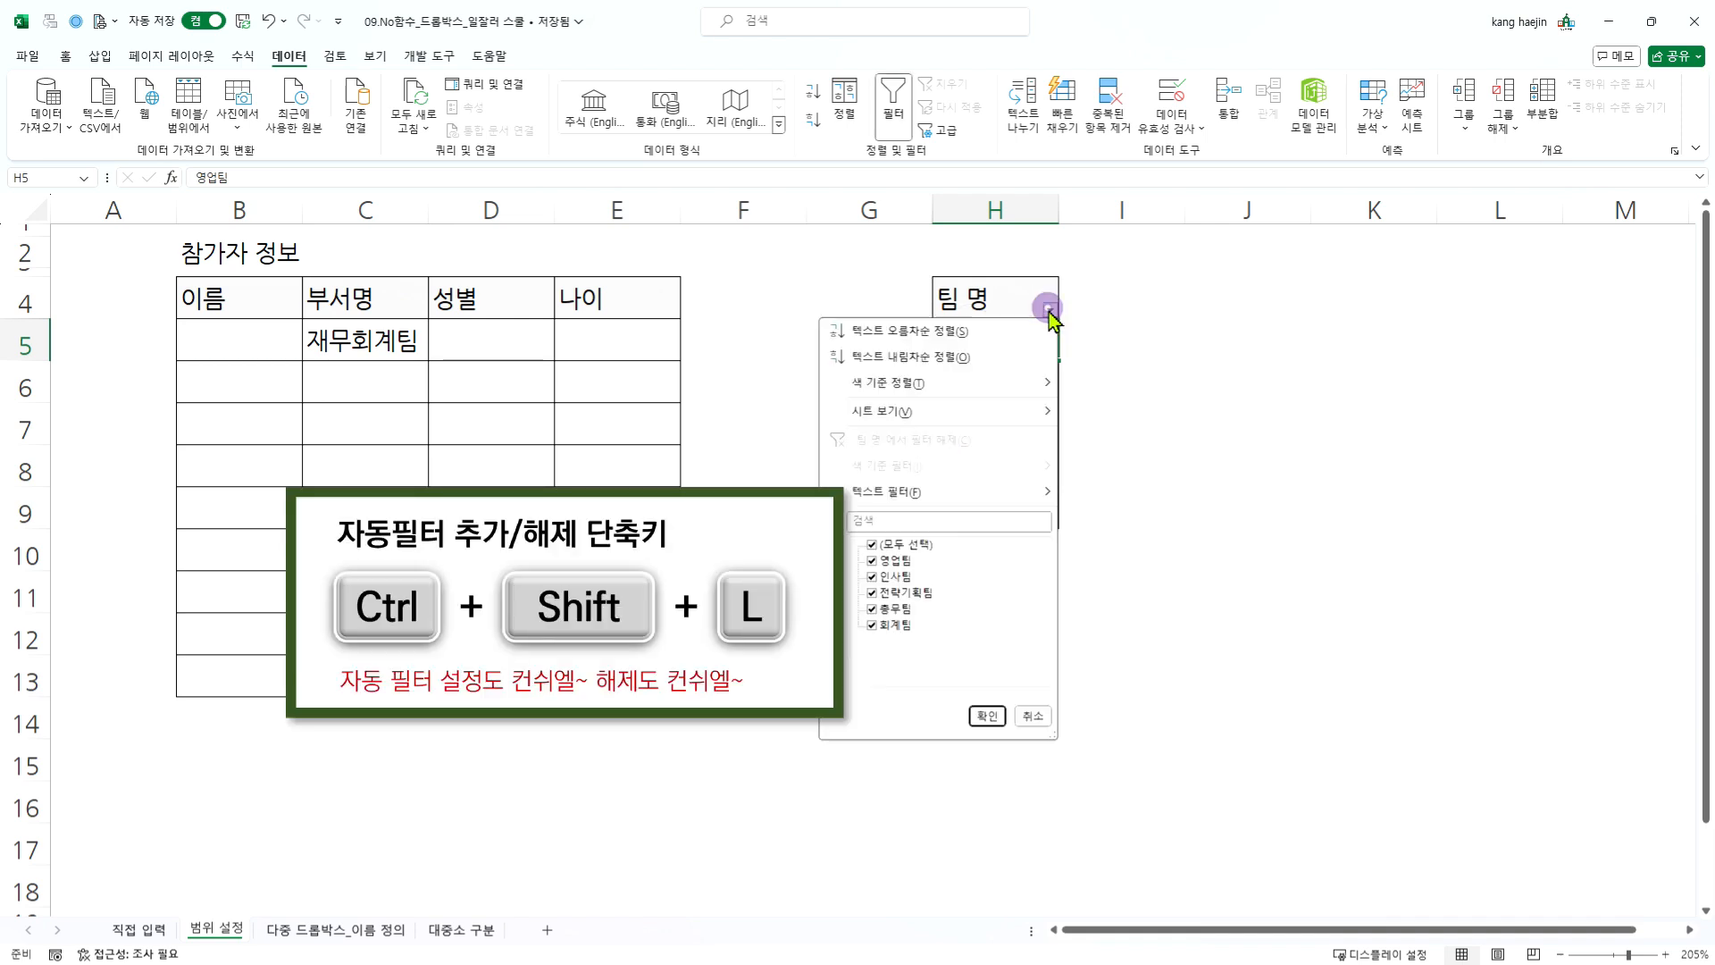
pyautogui.click(947, 336)
pyautogui.doubleClick(352, 340)
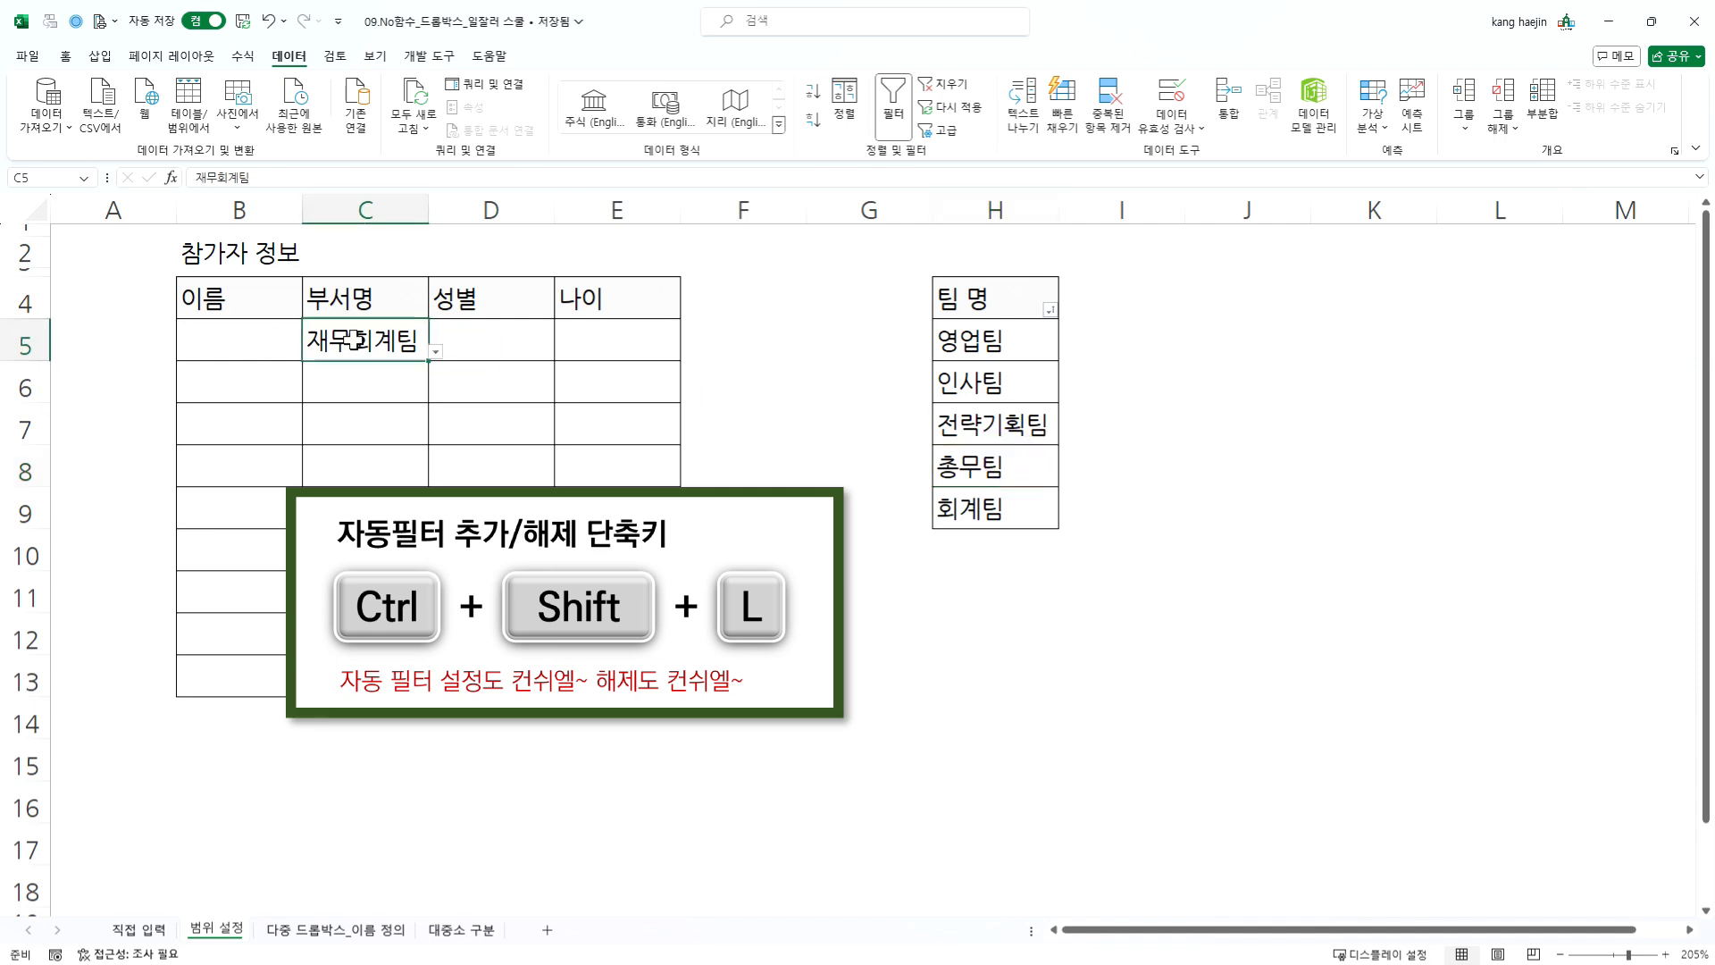
# - Try to re-enter 재무회계팀 in cell C5, cancel the entry, and choose 인사팀 from the cell's dropdown
pyautogui.press('Return')
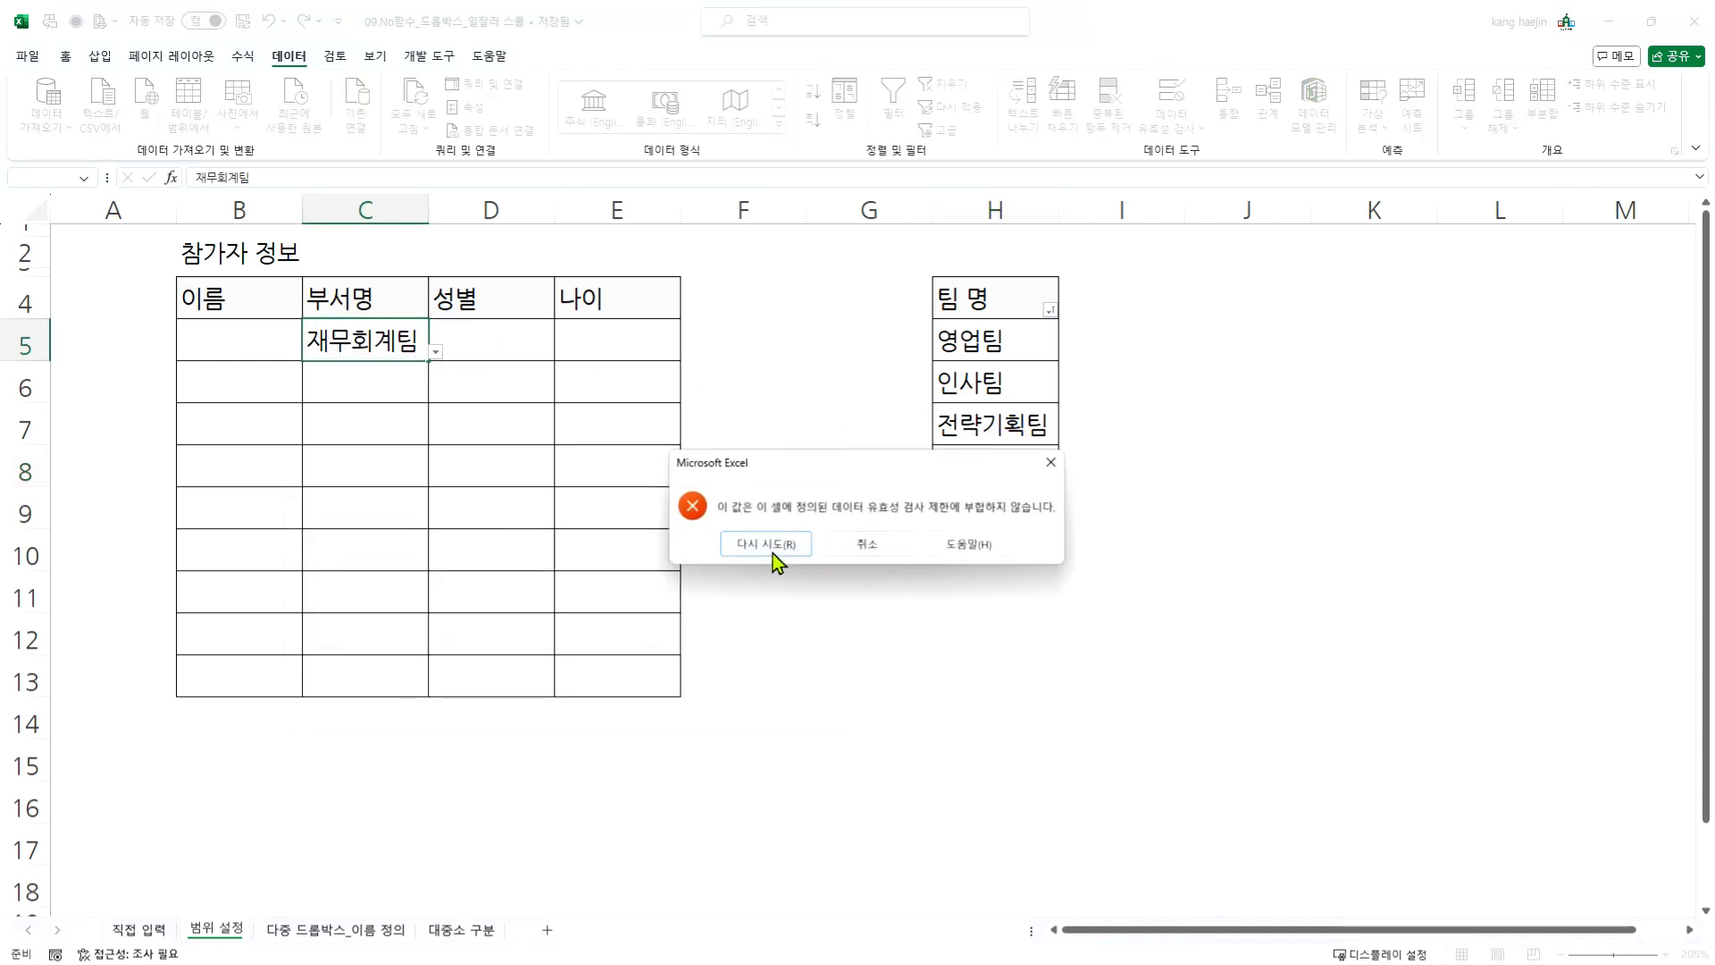
pyautogui.click(880, 545)
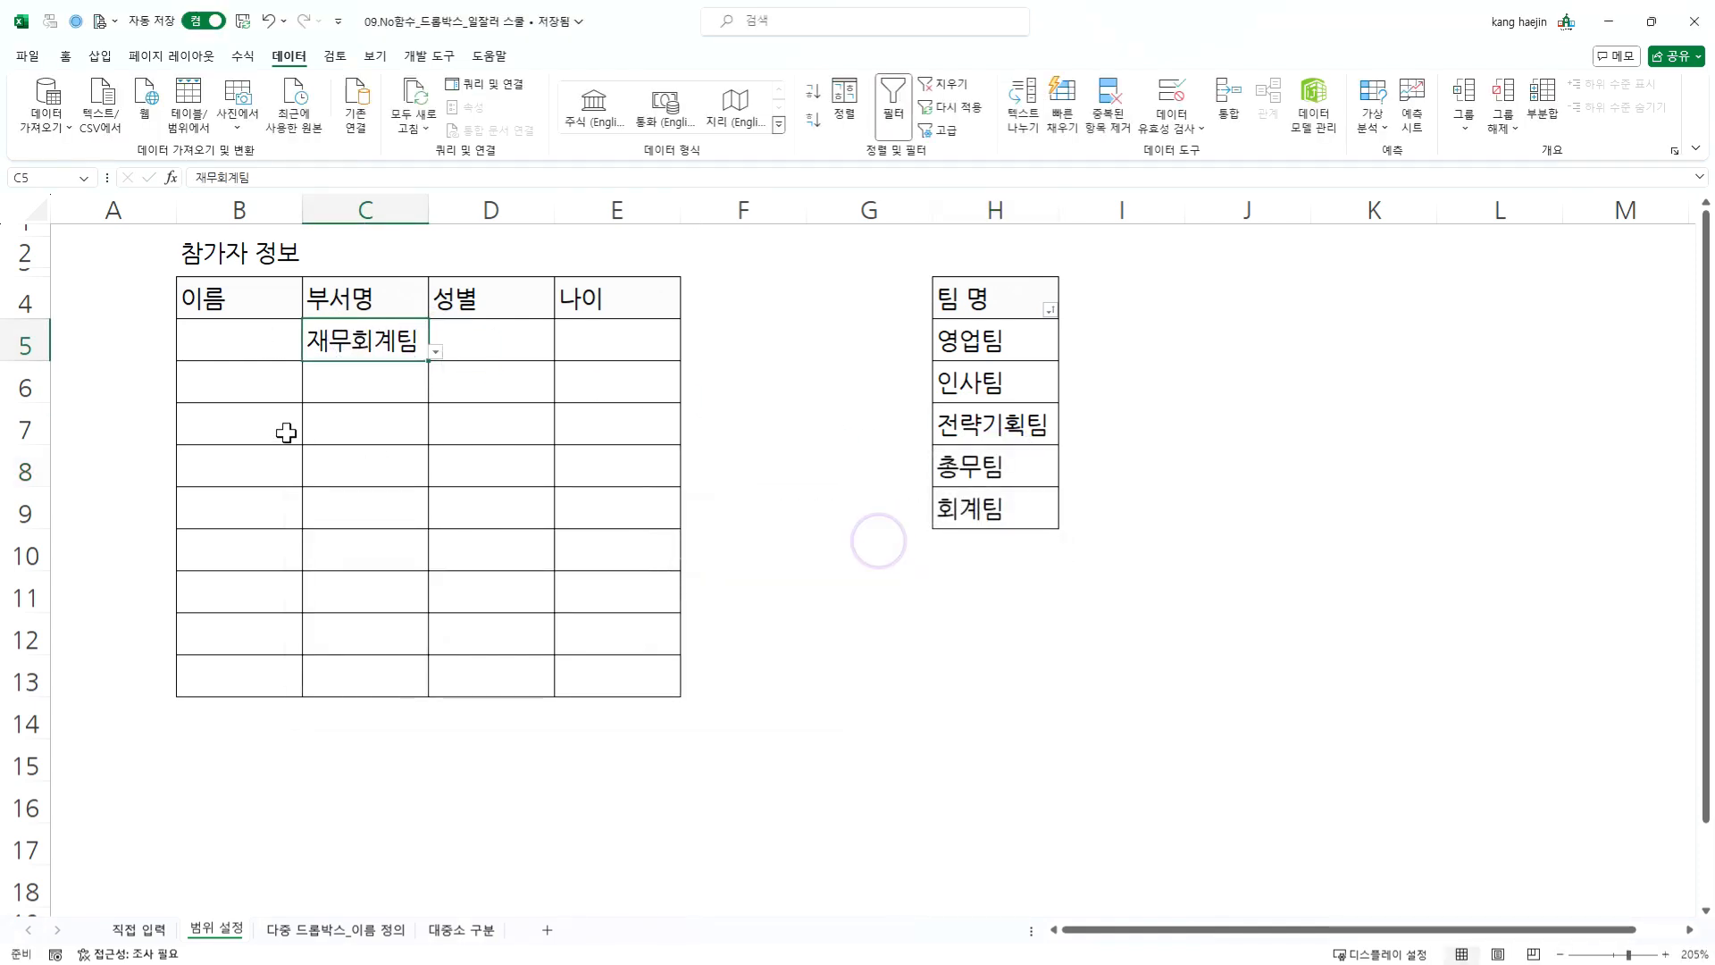
pyautogui.click(435, 352)
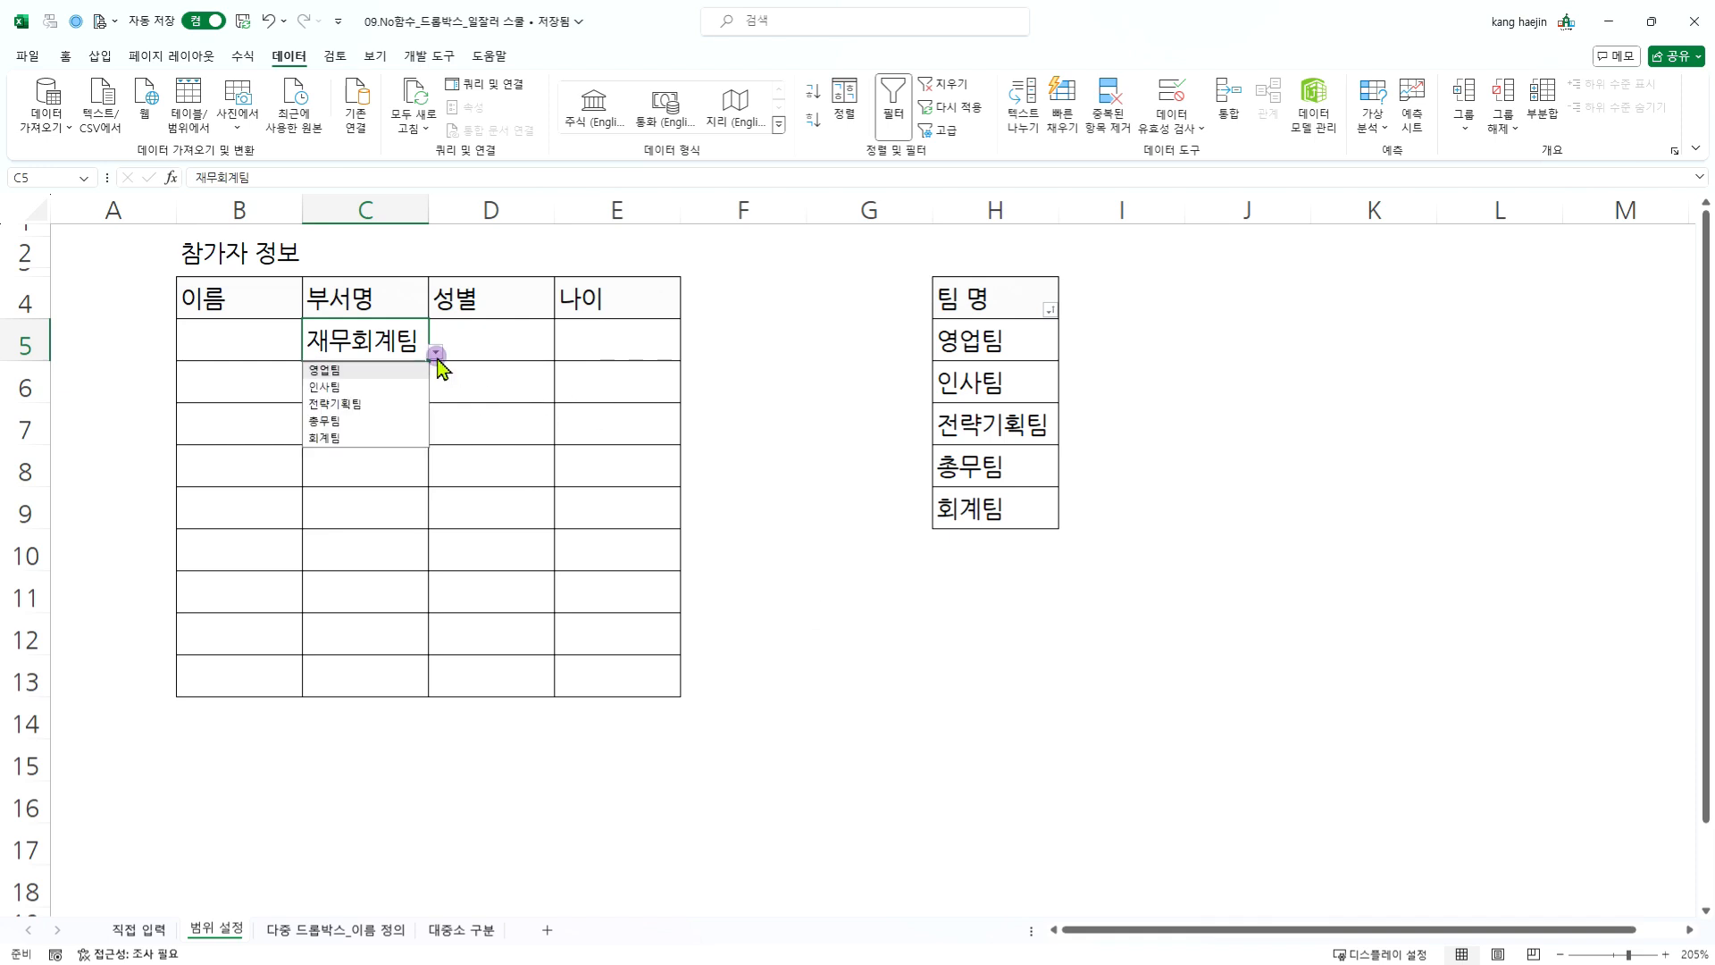
pyautogui.click(338, 370)
pyautogui.click(435, 353)
pyautogui.click(361, 386)
# - Examine the dropdown options in cell C5 and check the department cells C6:C13 below for a dropdown
pyautogui.click(435, 353)
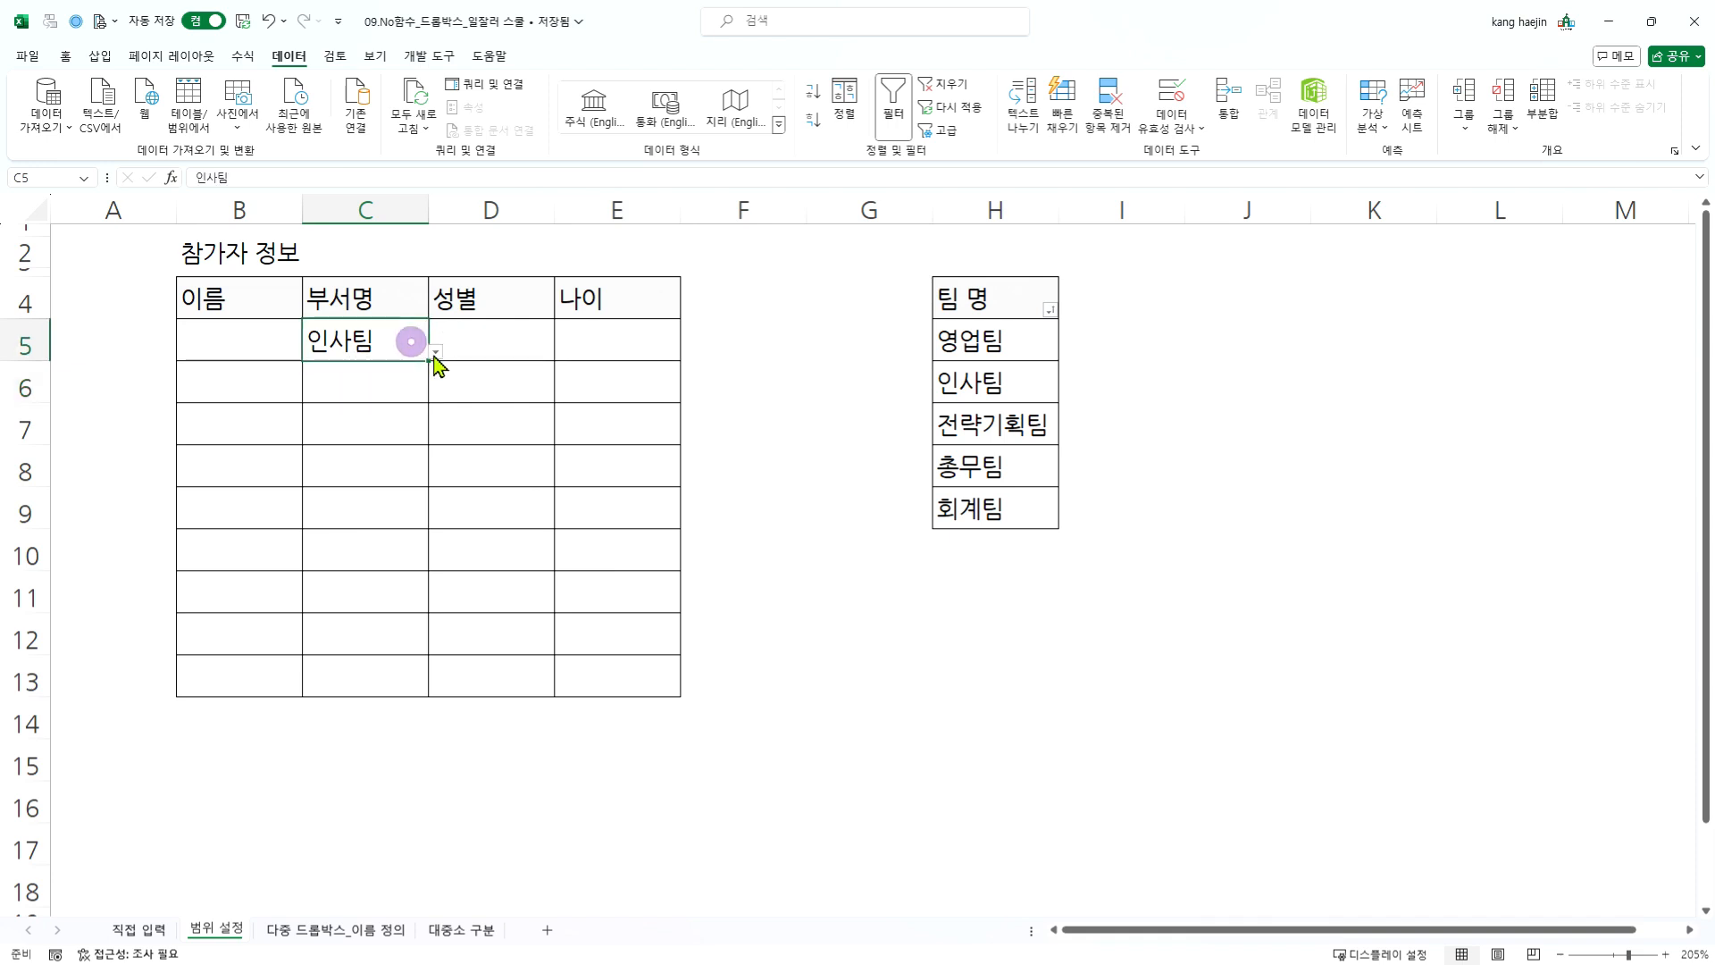
pyautogui.click(435, 353)
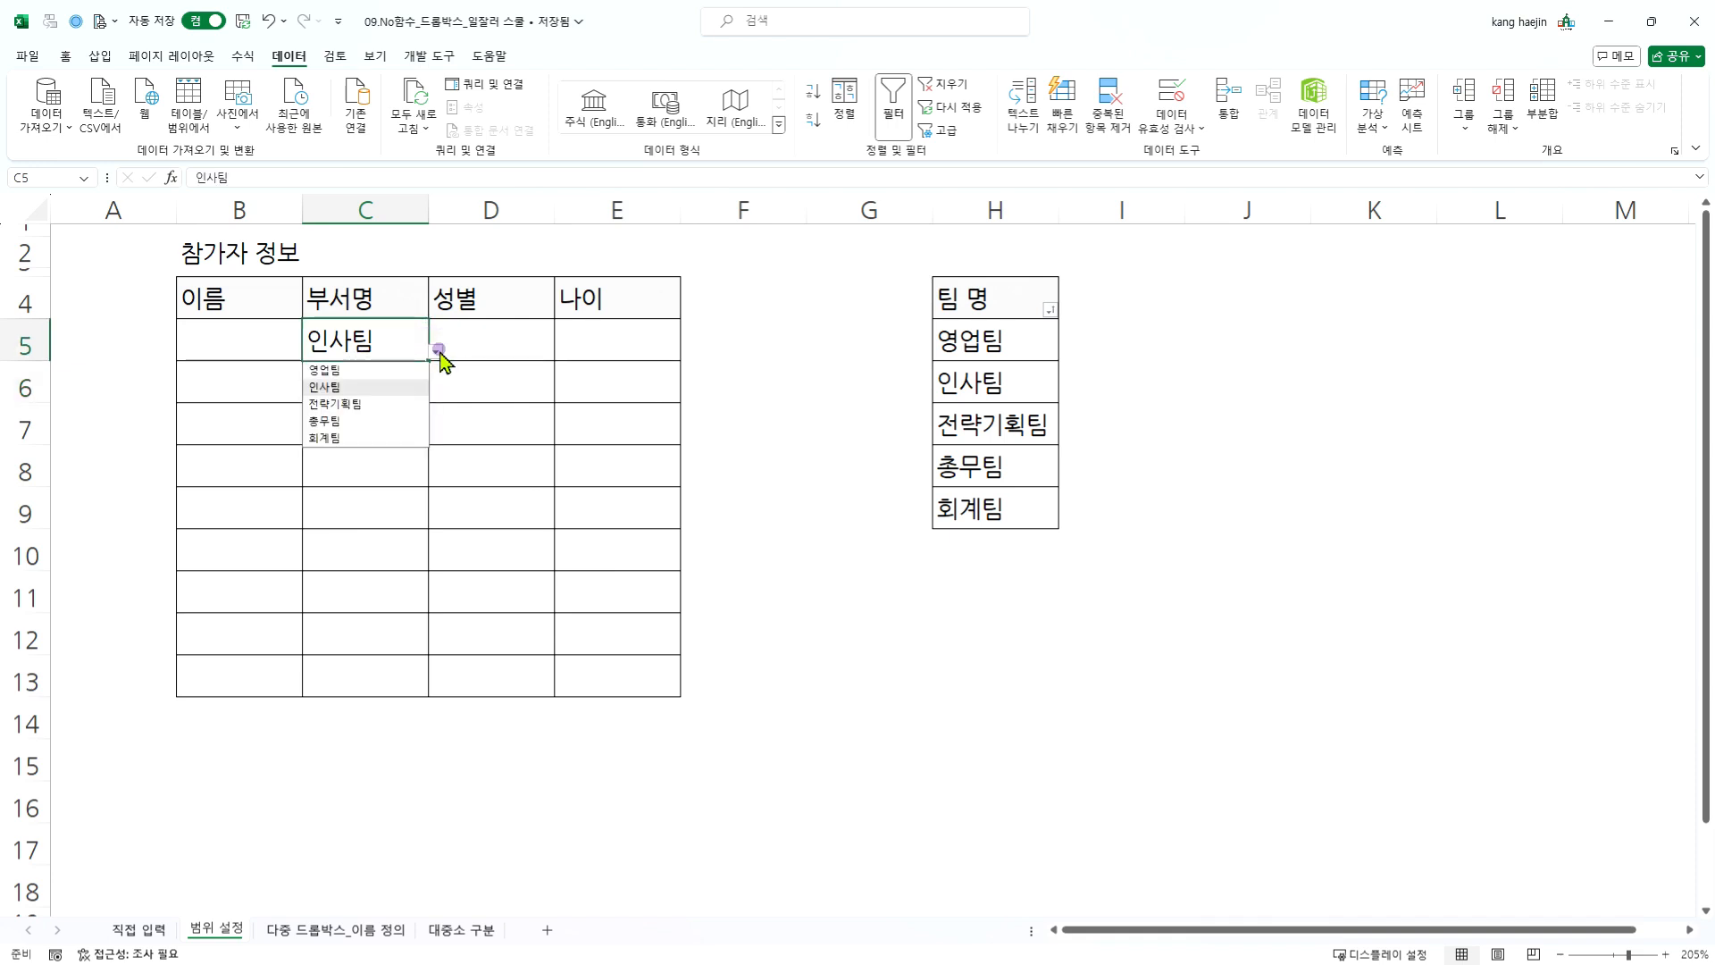
pyautogui.click(455, 432)
pyautogui.click(406, 378)
pyautogui.click(377, 338)
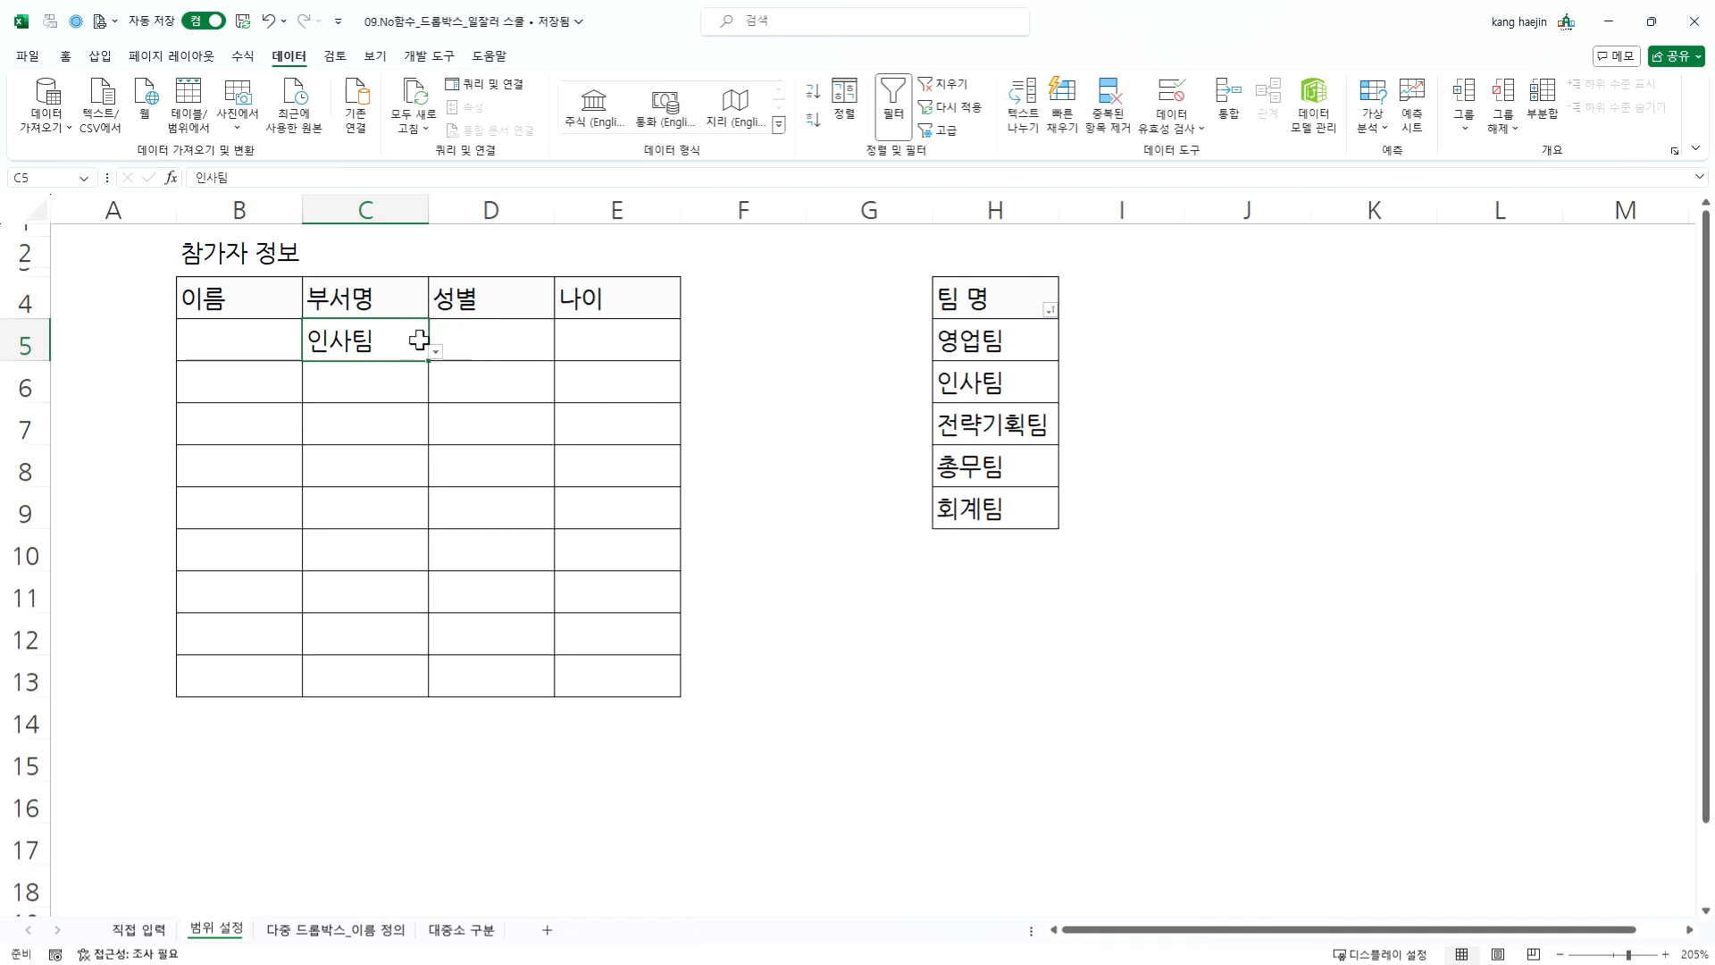
pyautogui.moveTo(366, 388); pyautogui.dragTo(352, 678)
pyautogui.click(395, 392)
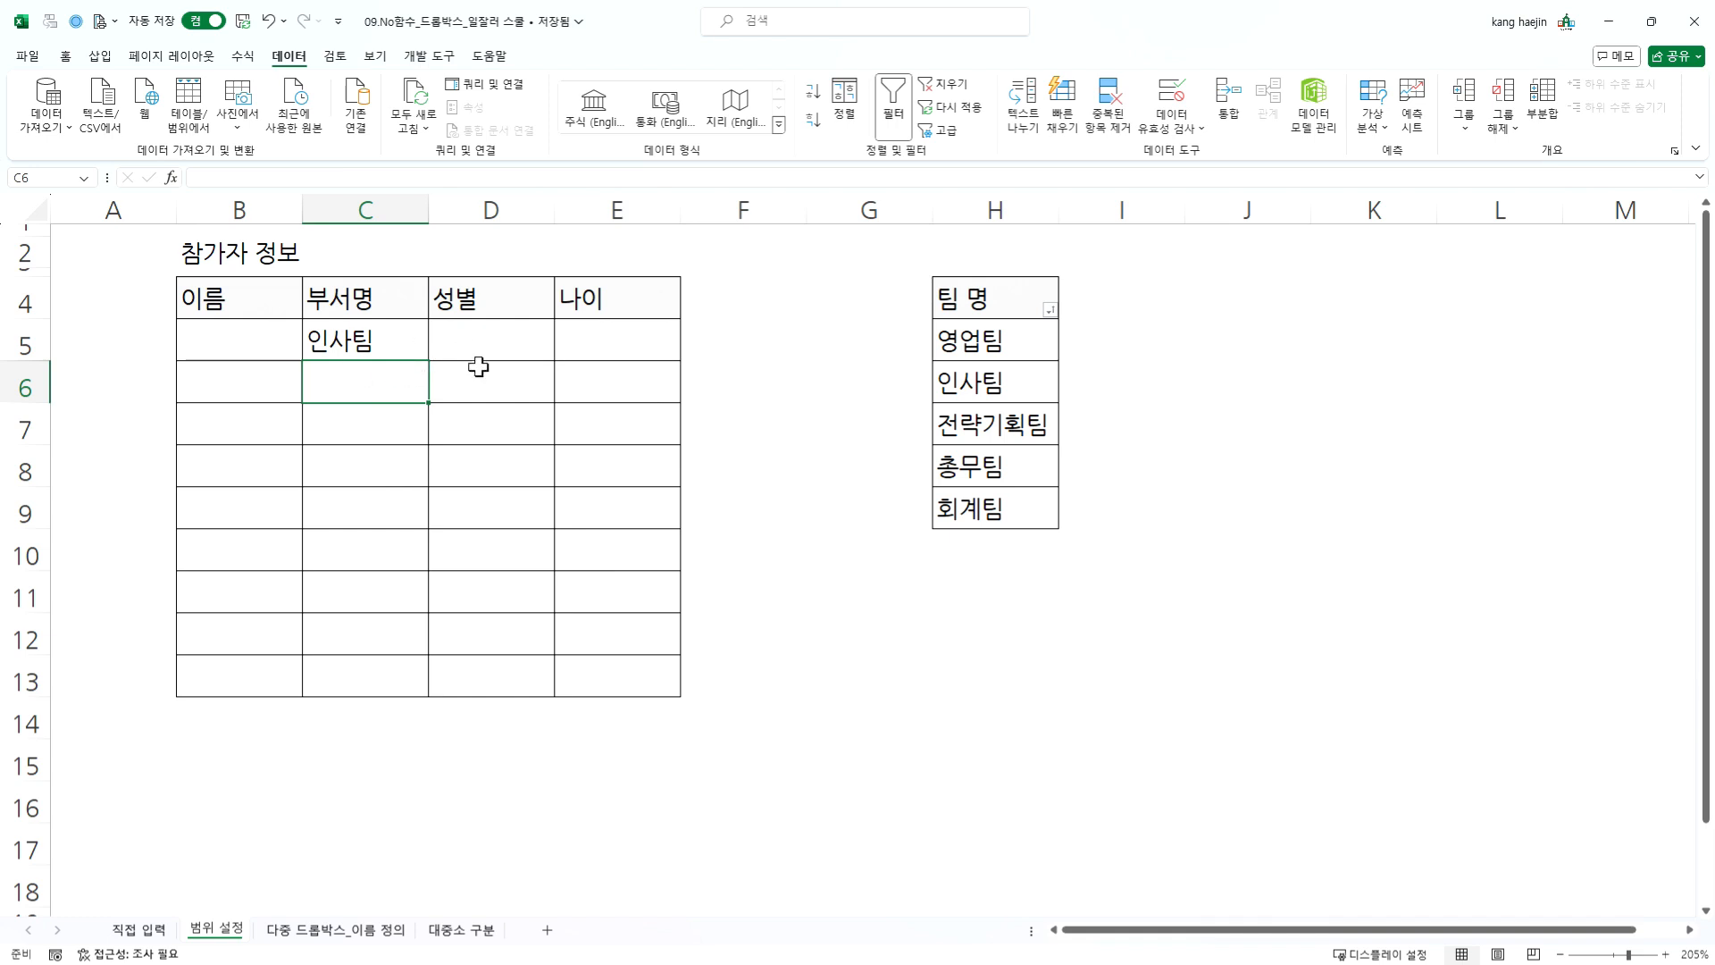
# - Copy cell C5 with its dropdown into C6:C13 and undo the paste
pyautogui.click(403, 333)
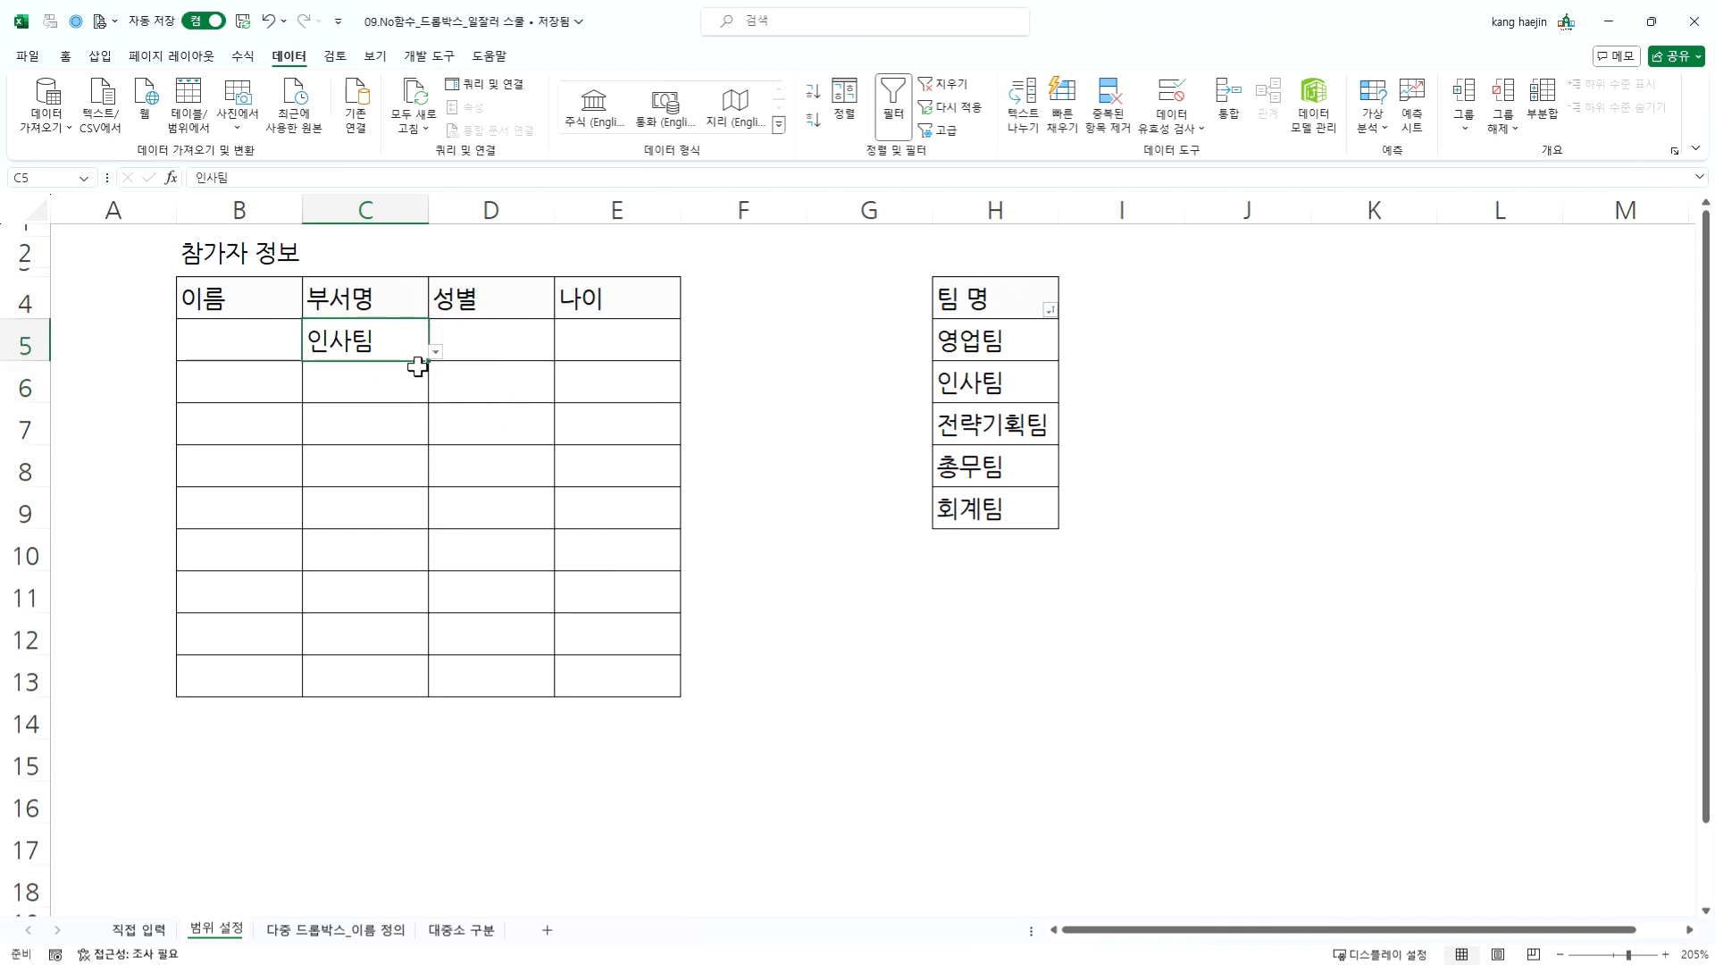
pyautogui.hotkey('ctrl', 'c')
pyautogui.moveTo(400, 383); pyautogui.dragTo(385, 676)
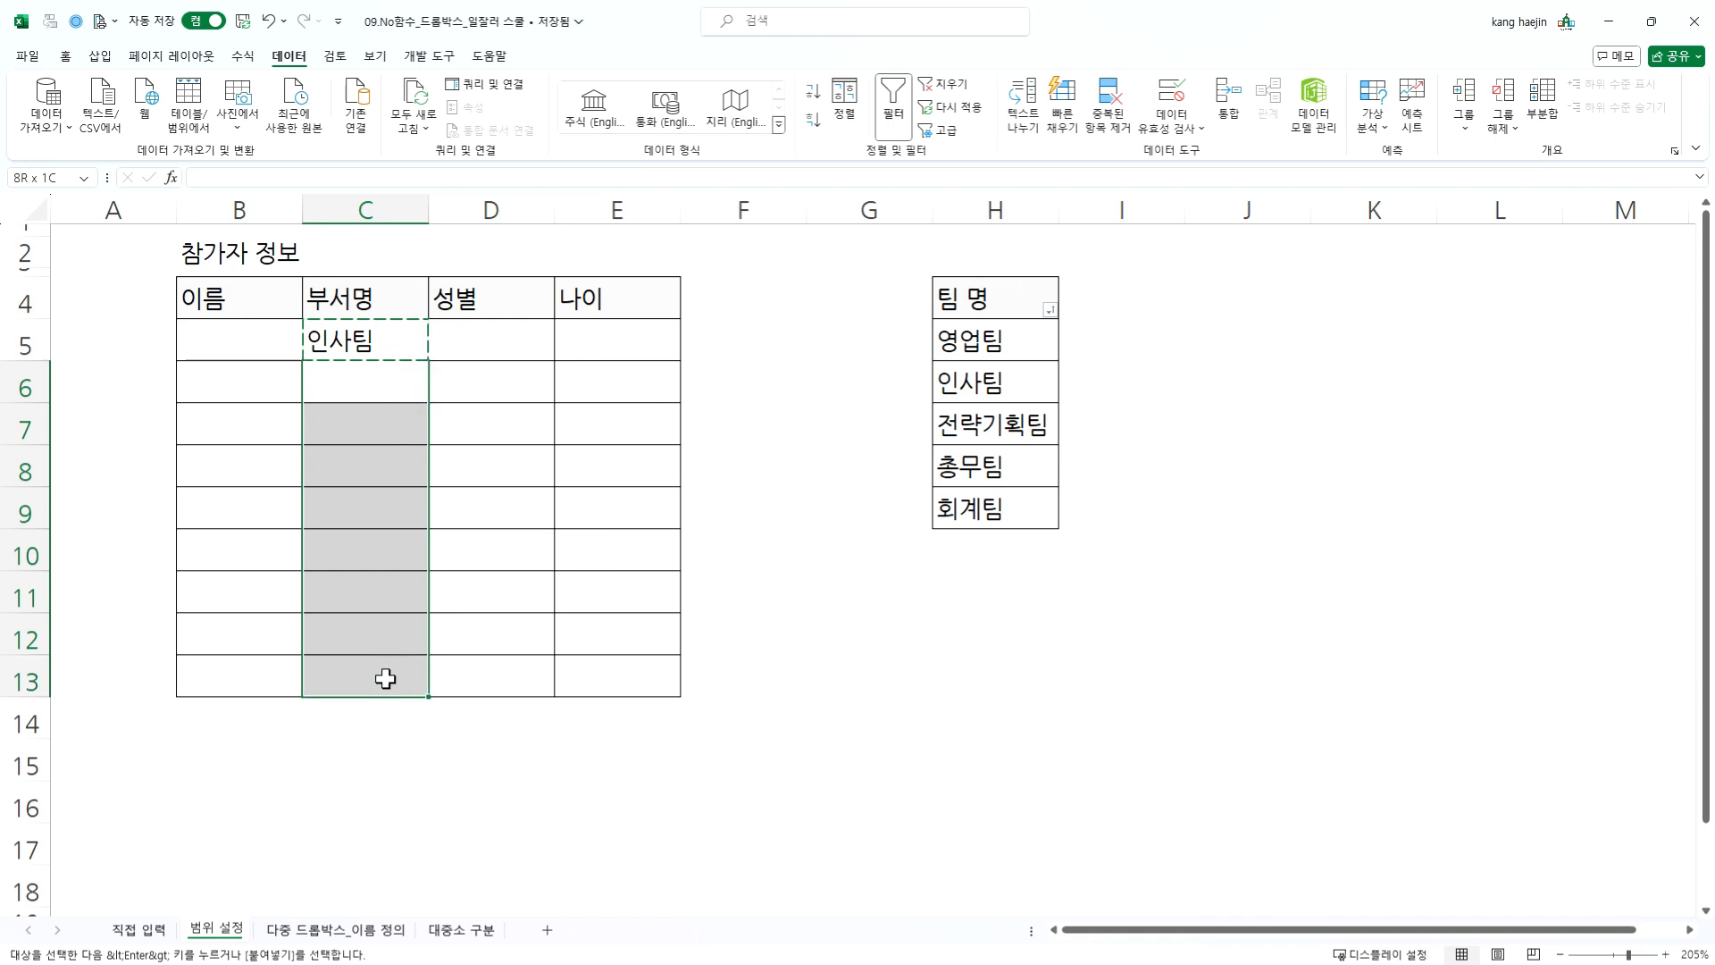
pyautogui.hotkey('ctrl', 'v')
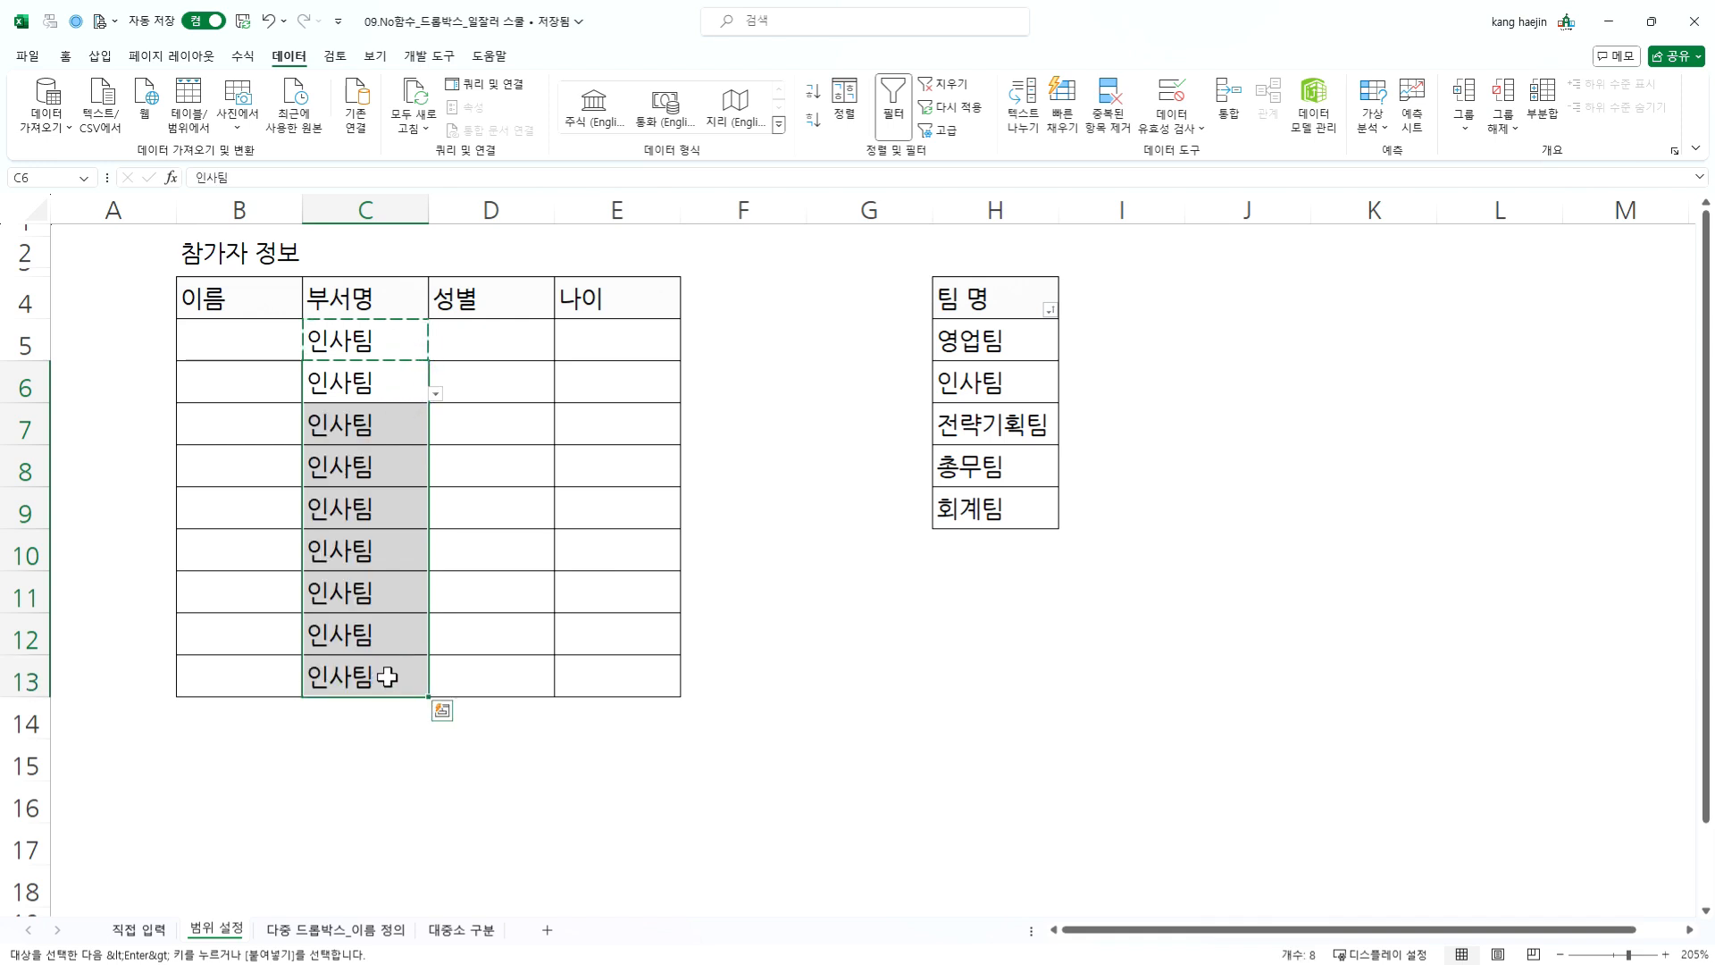
pyautogui.hotkey('ctrl', 'z')
# - Fill cell C5 with its dropdown down to C13 and clear the team names from the filled range
pyautogui.click(367, 327)
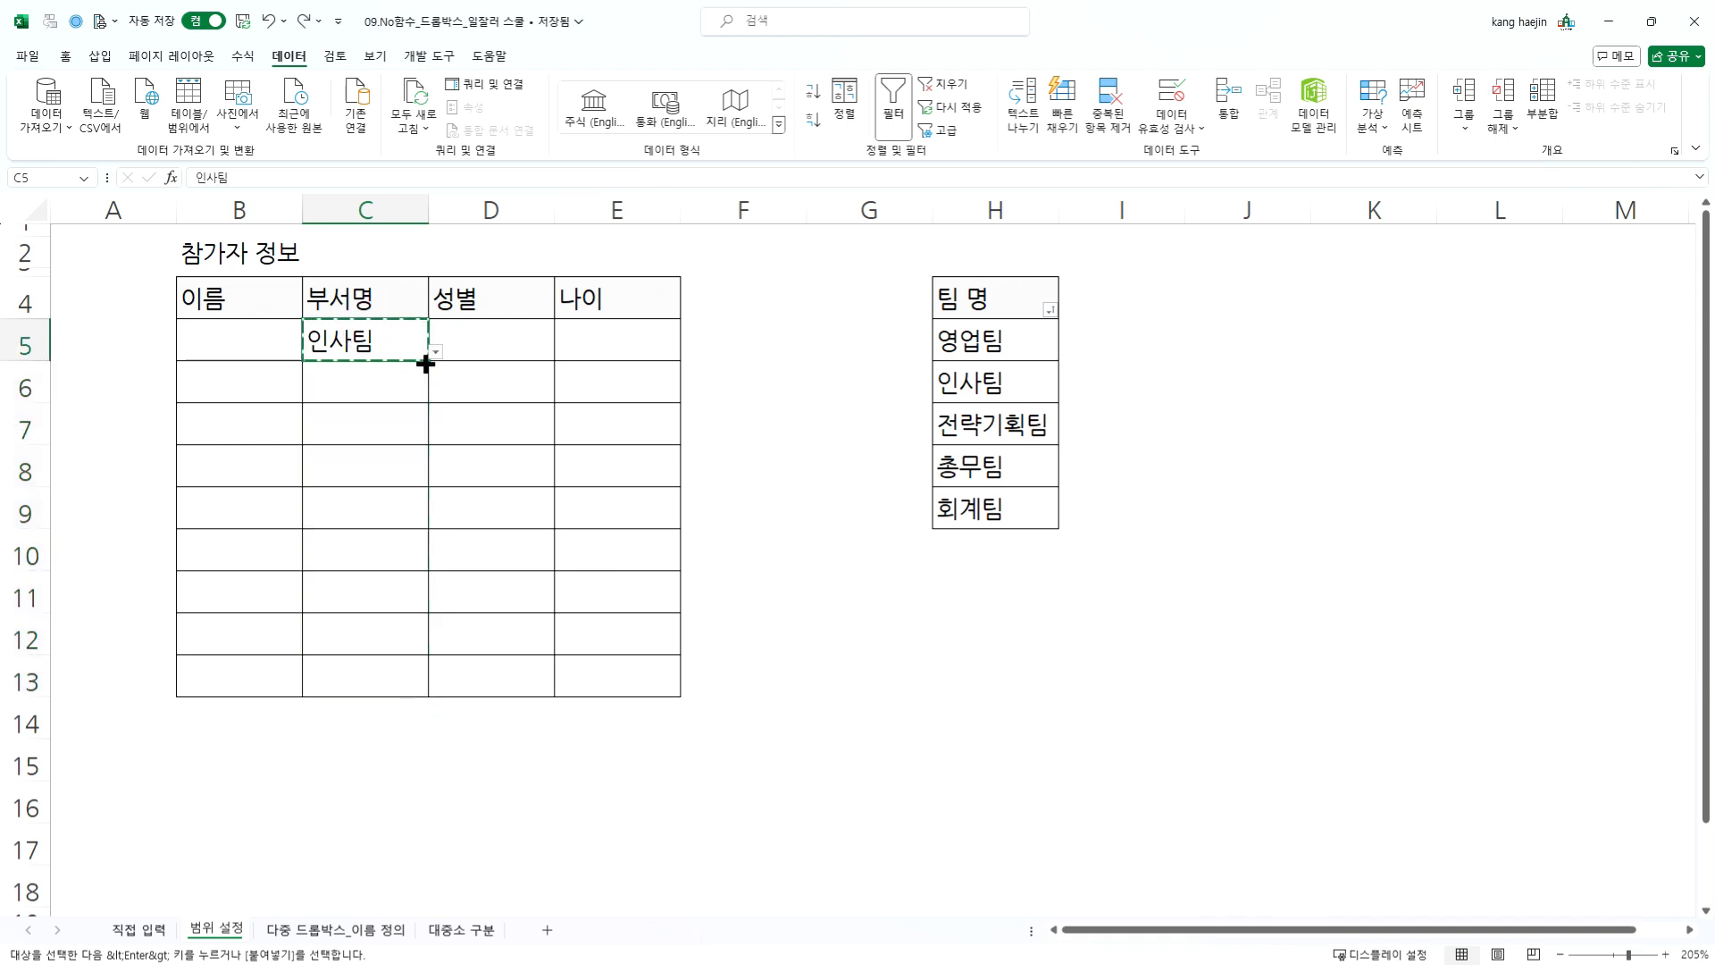
pyautogui.press('Escape')
pyautogui.moveTo(426, 362); pyautogui.dragTo(428, 700)
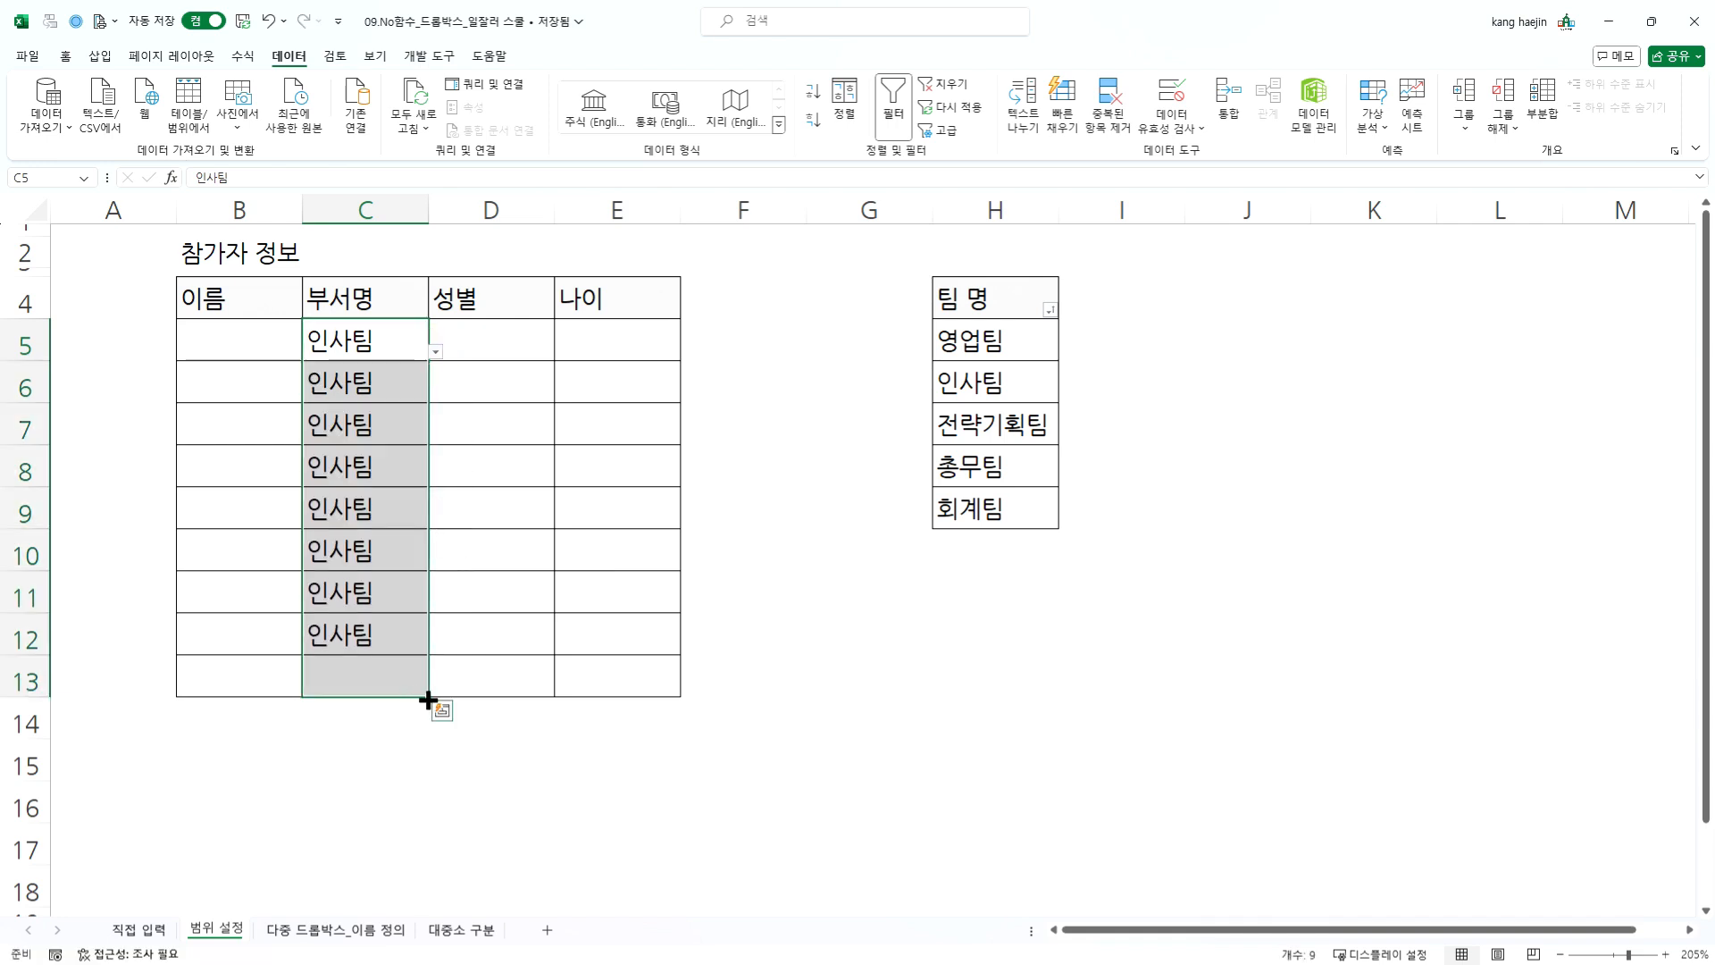
pyautogui.press('Delete')
# - Fill the emptied cell C5 down to C13 and check the dropdown in cell C6
pyautogui.click(389, 348)
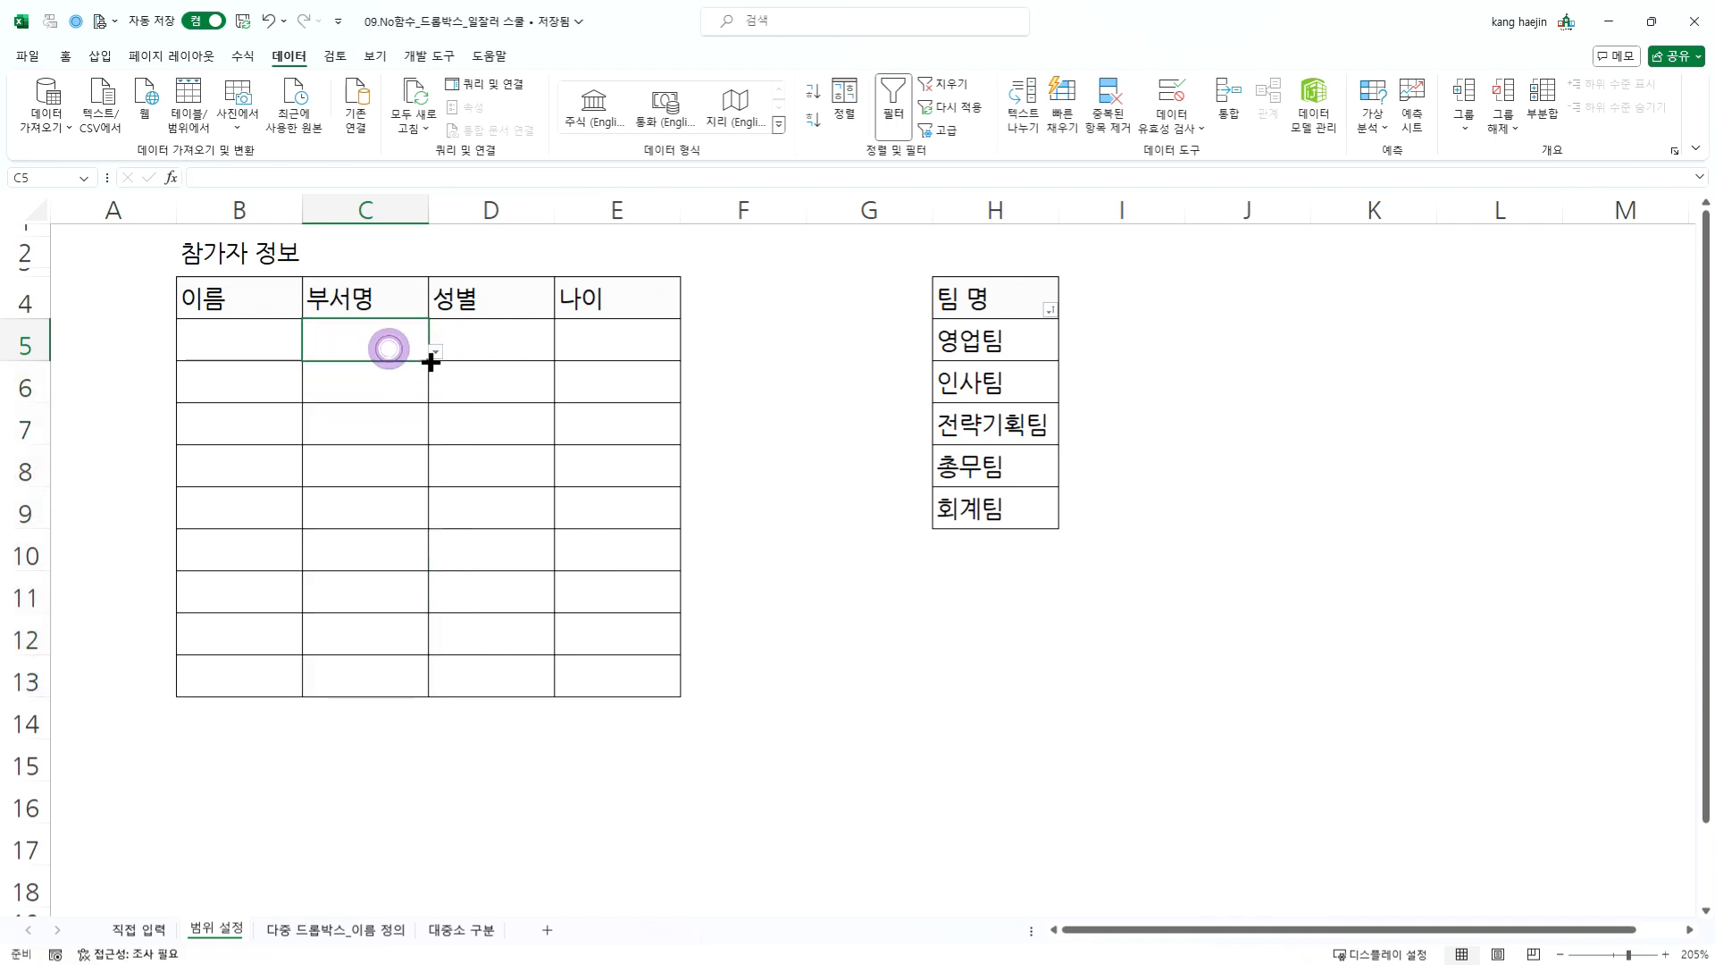
pyautogui.moveTo(432, 360); pyautogui.dragTo(413, 693)
pyautogui.click(408, 392)
pyautogui.click(435, 394)
pyautogui.click(362, 380)
pyautogui.click(337, 489)
pyautogui.click(347, 341)
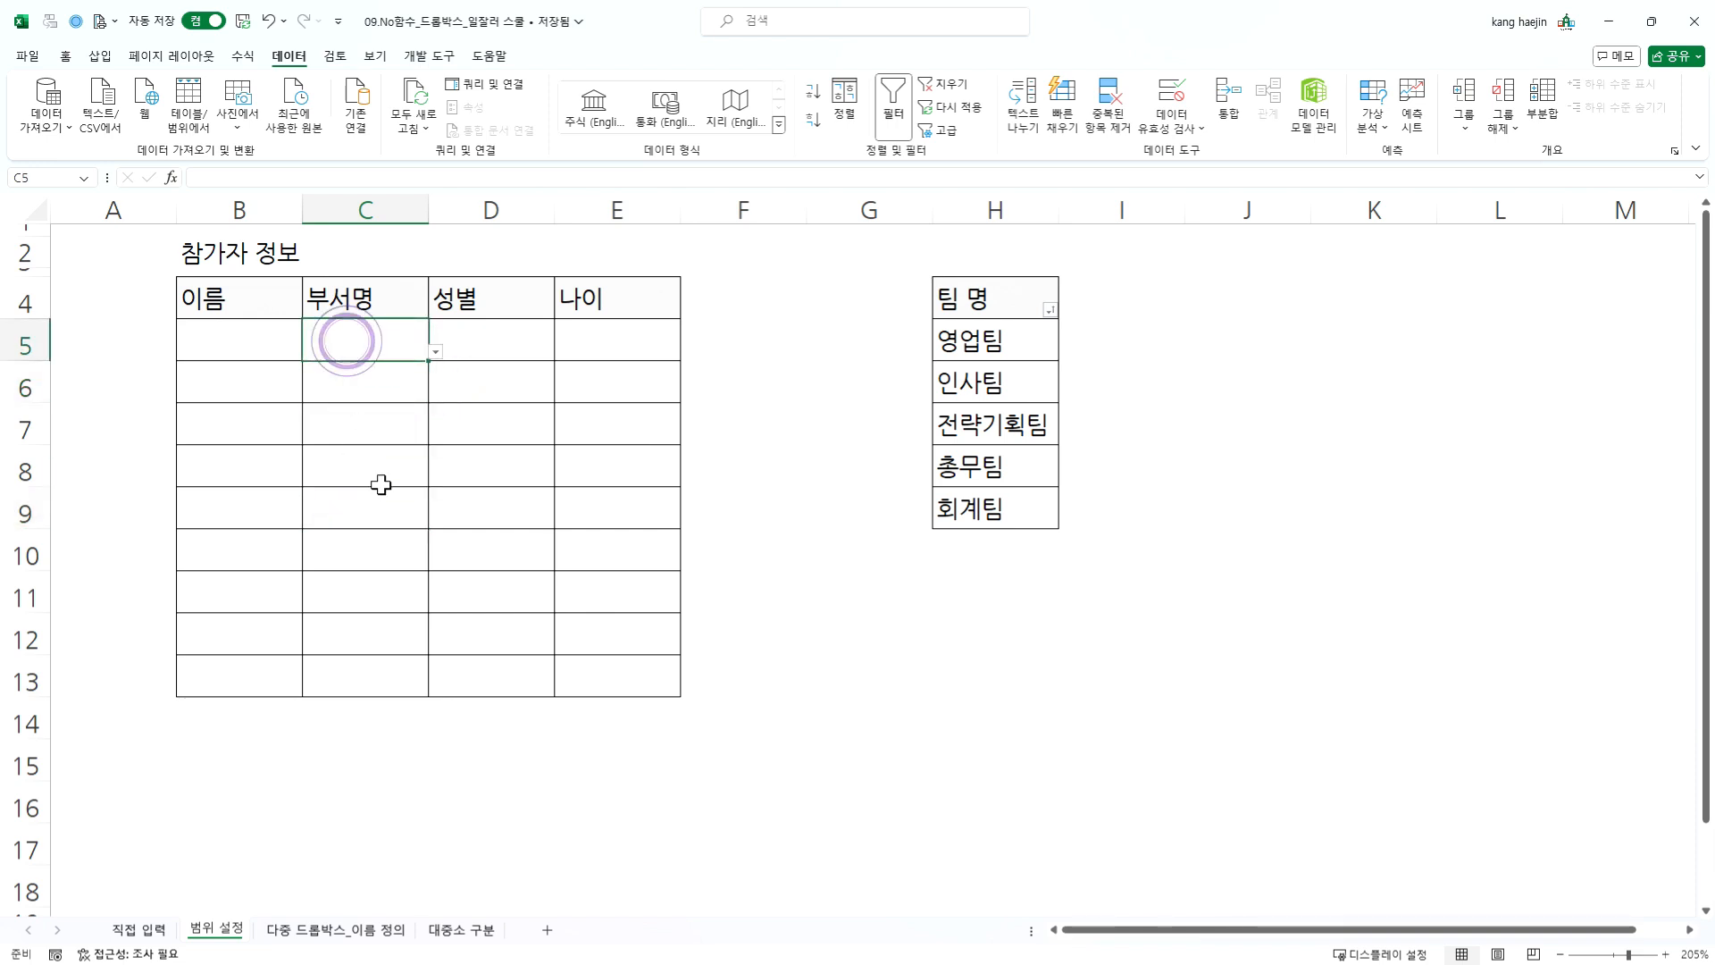
pyautogui.click(407, 501)
# - Add list data validation to the gender cells D5:D13 with the source 남자, 여자
pyautogui.moveTo(501, 344); pyautogui.dragTo(501, 685)
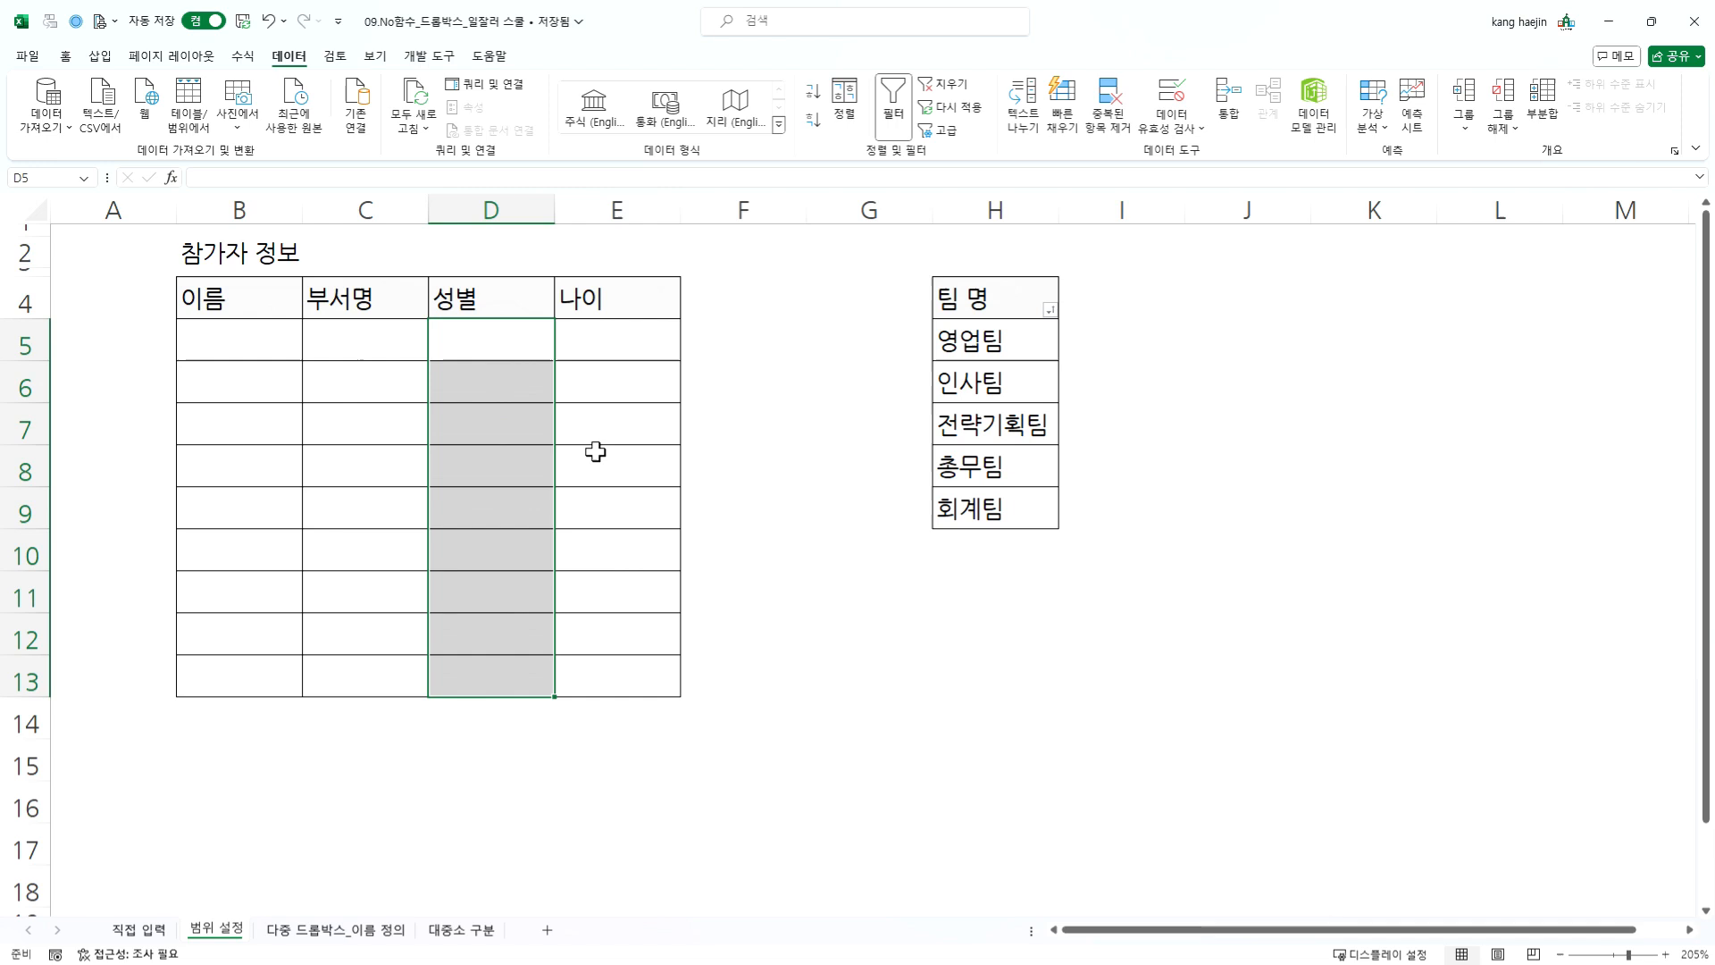
pyautogui.click(1181, 90)
pyautogui.click(442, 393)
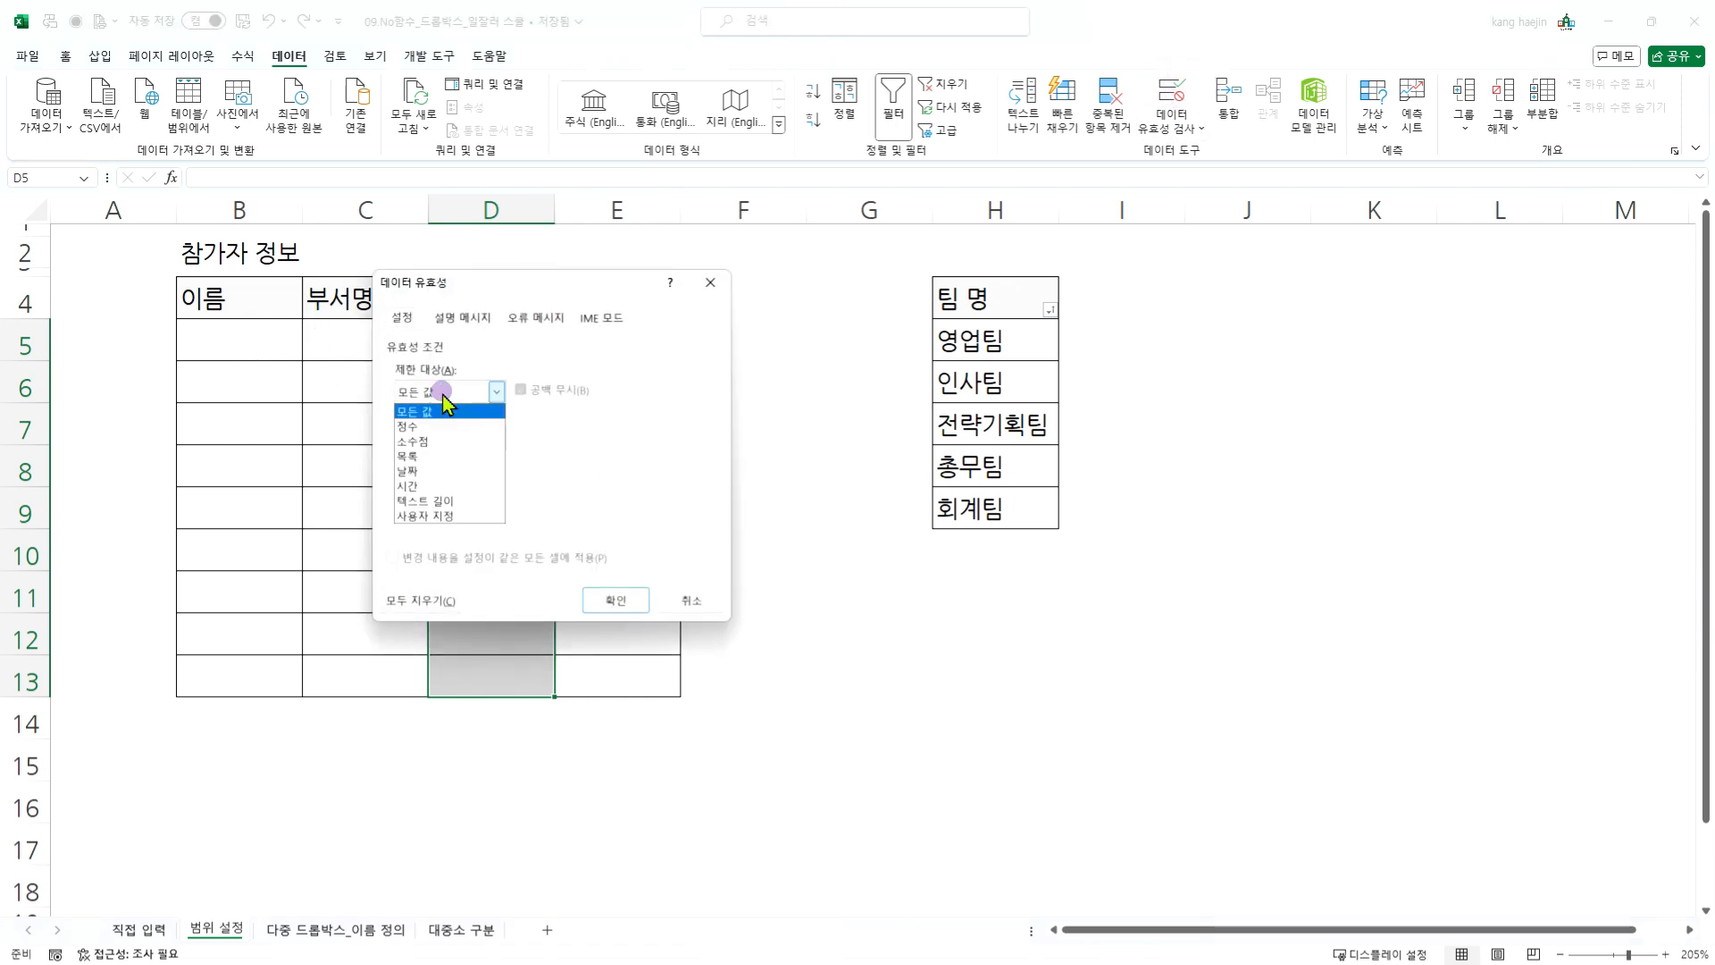
pyautogui.click(422, 455)
pyautogui.click(455, 480)
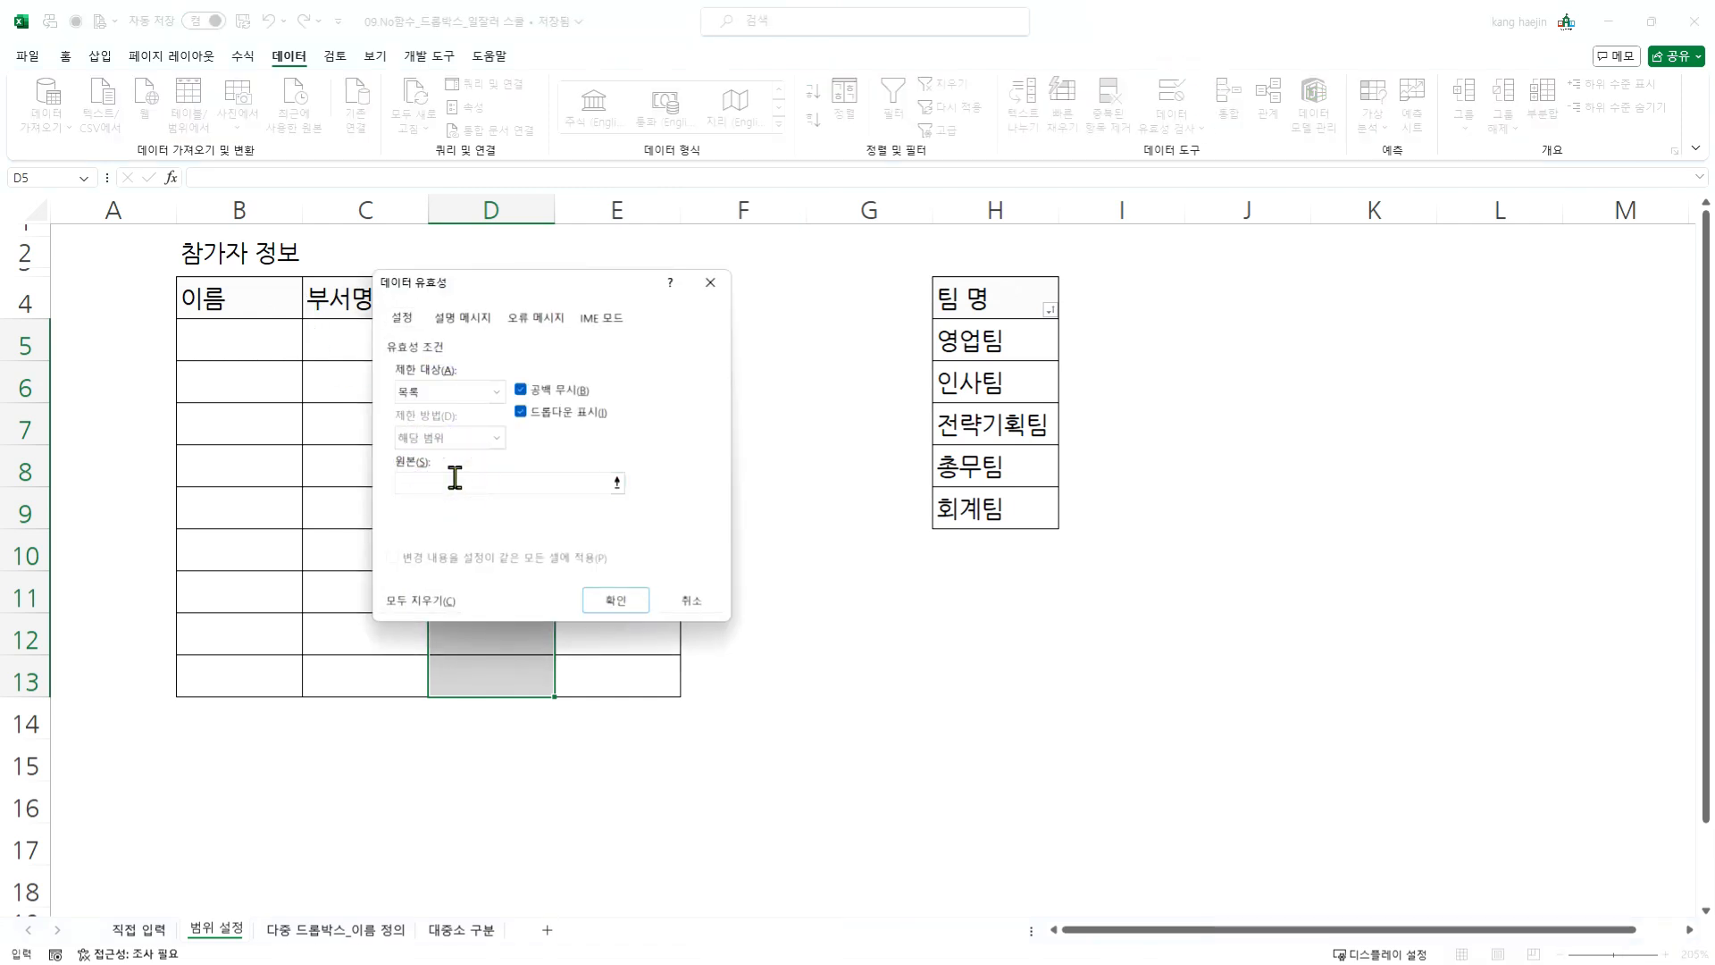
pyautogui.write('남자, 여자')
pyautogui.click(616, 599)
# - Test the gender dropdown by choosing 남자 in cell D5
pyautogui.click(606, 564)
pyautogui.click(536, 477)
pyautogui.click(517, 335)
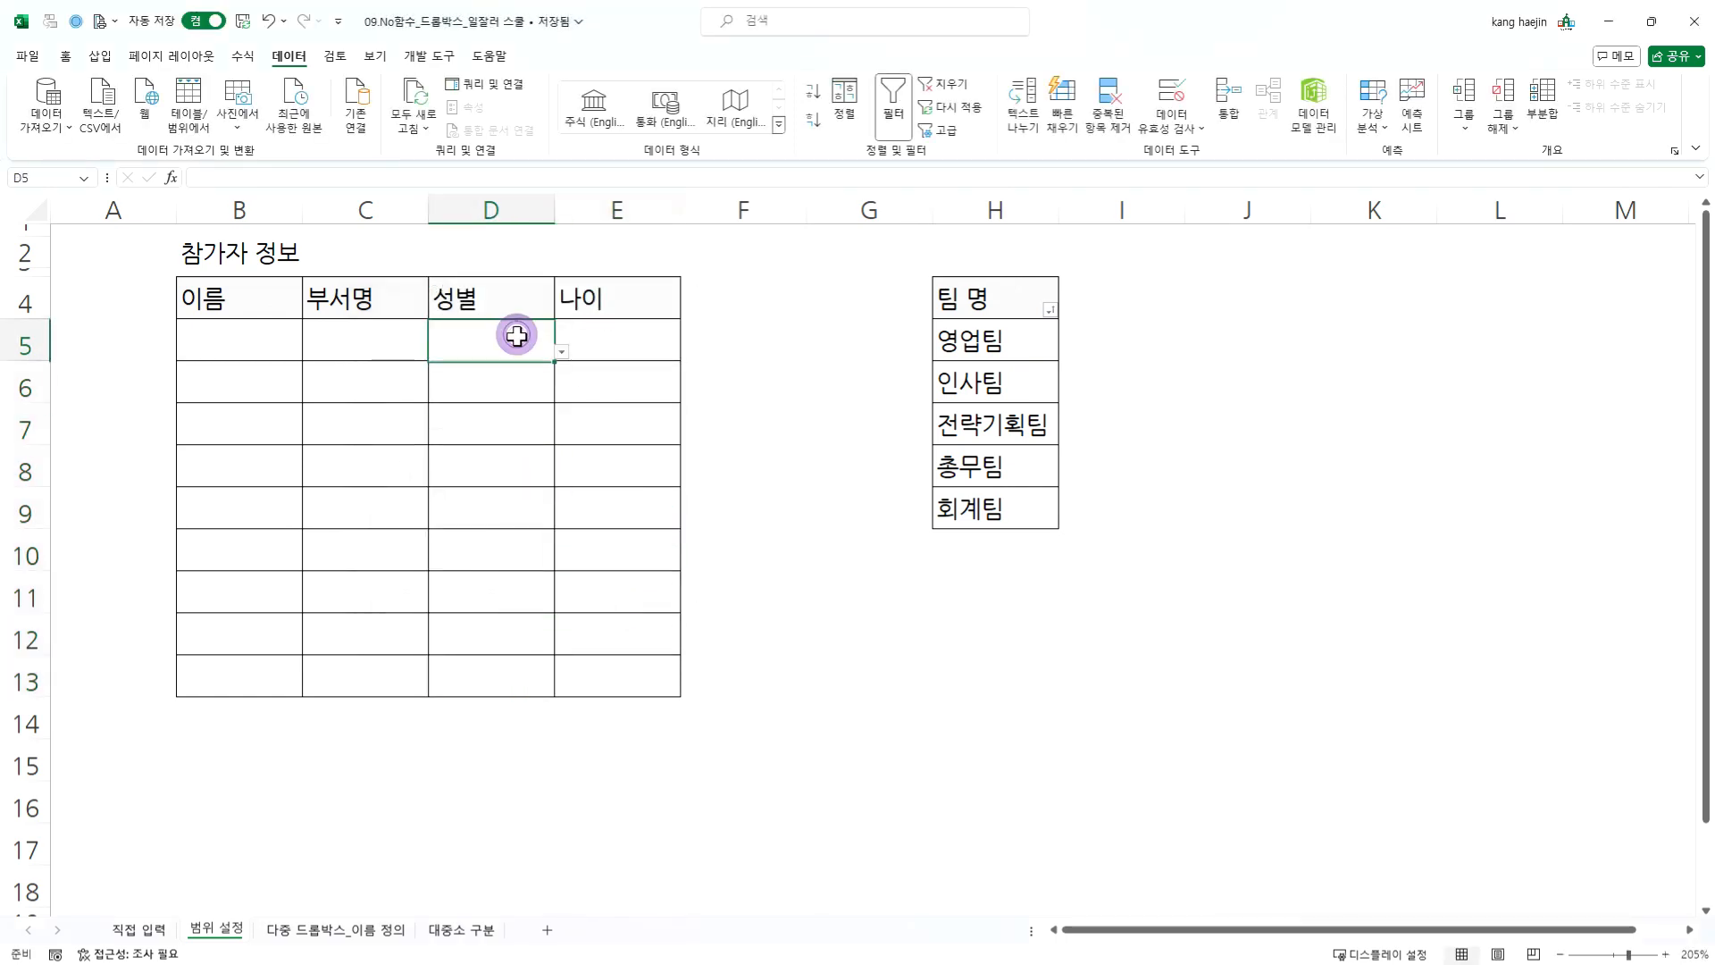
pyautogui.click(561, 352)
pyautogui.click(501, 369)
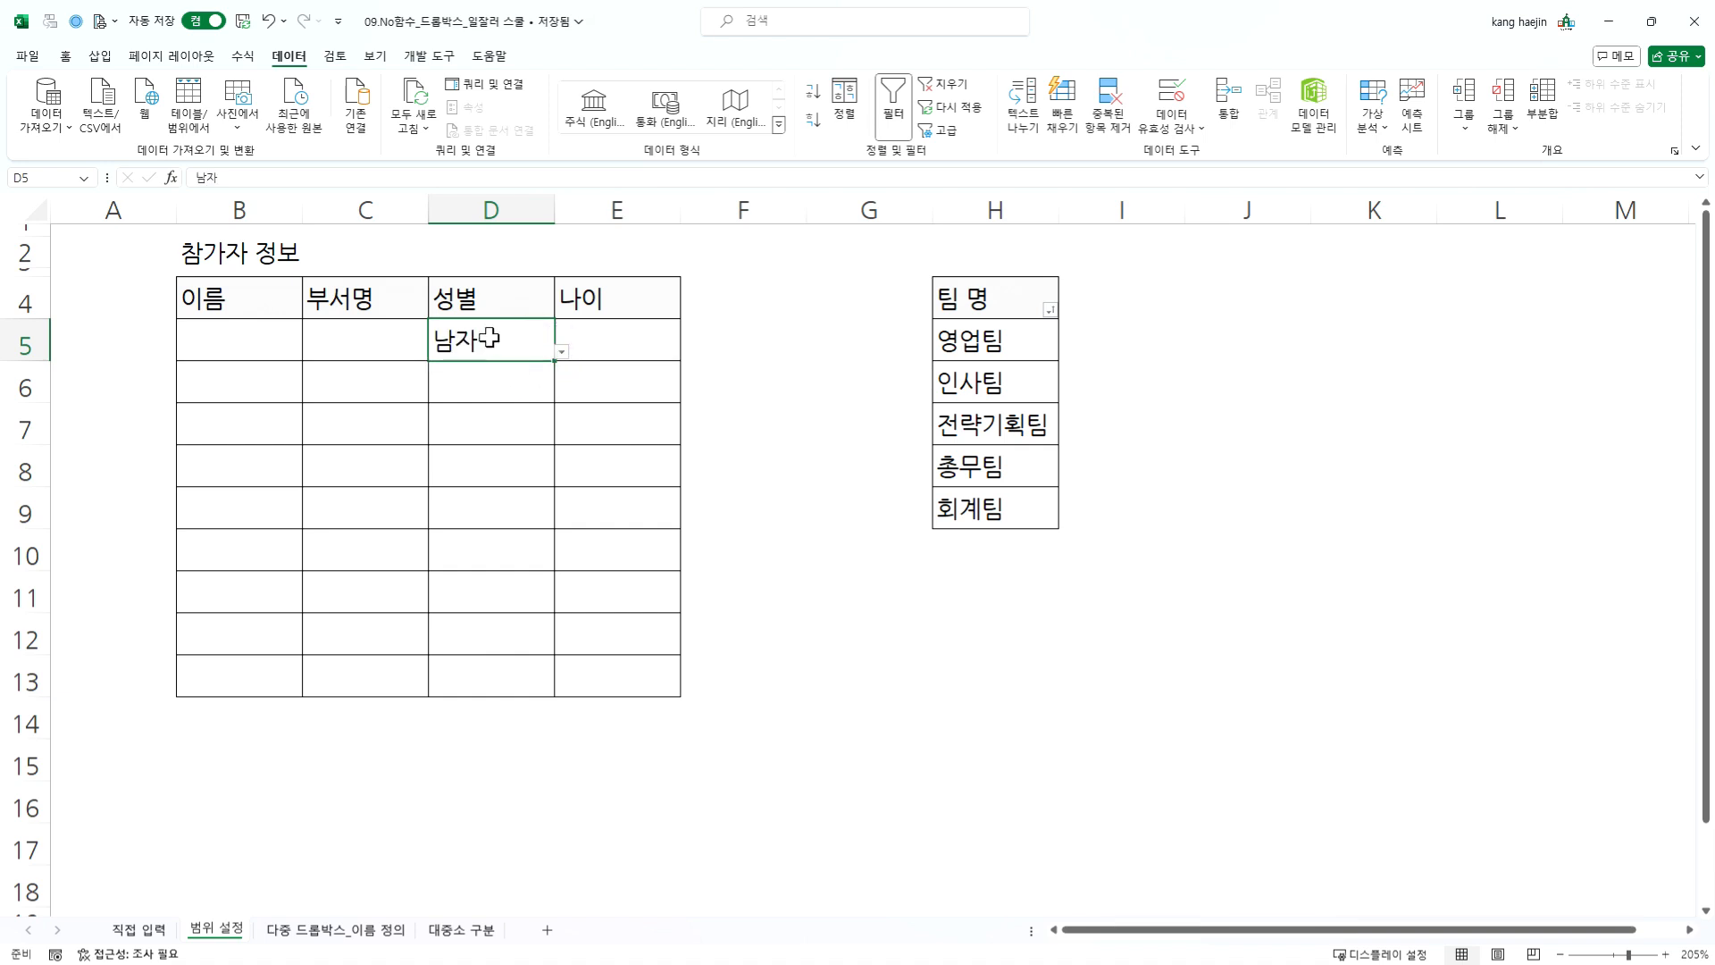
# - Change the validation list source of cell D5 alone to 남,여
pyautogui.click(489, 337)
pyautogui.click(1175, 92)
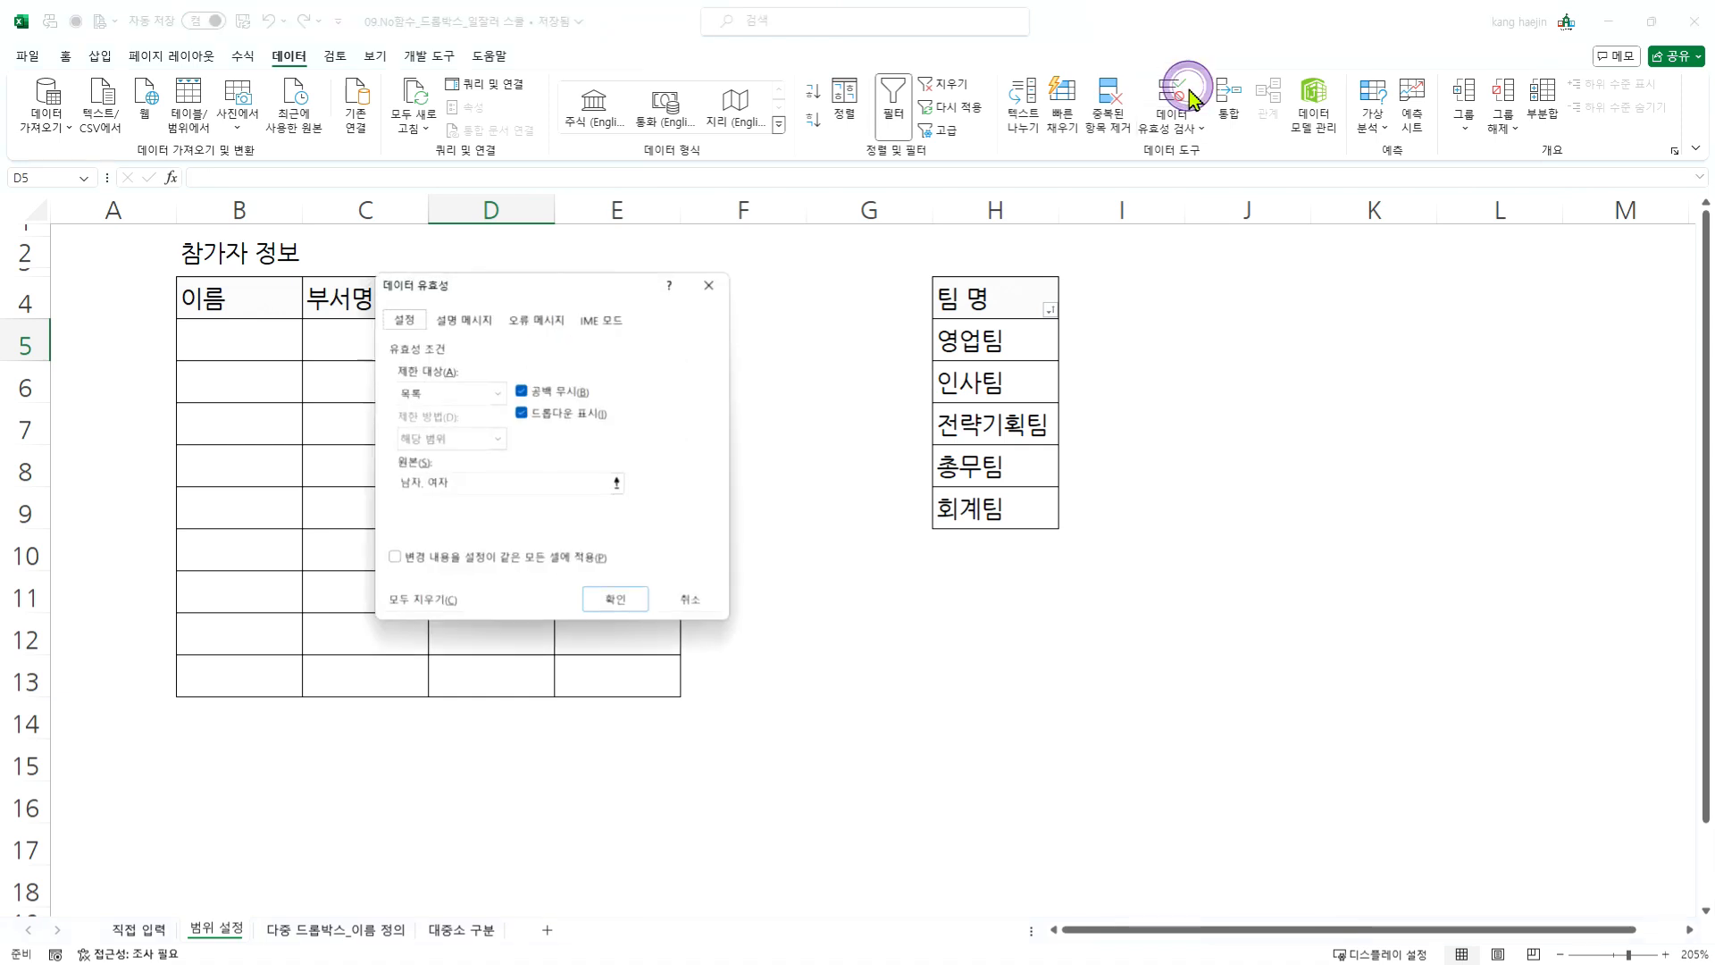
pyautogui.moveTo(519, 483); pyautogui.dragTo(303, 474)
pyautogui.write('ㄴ')
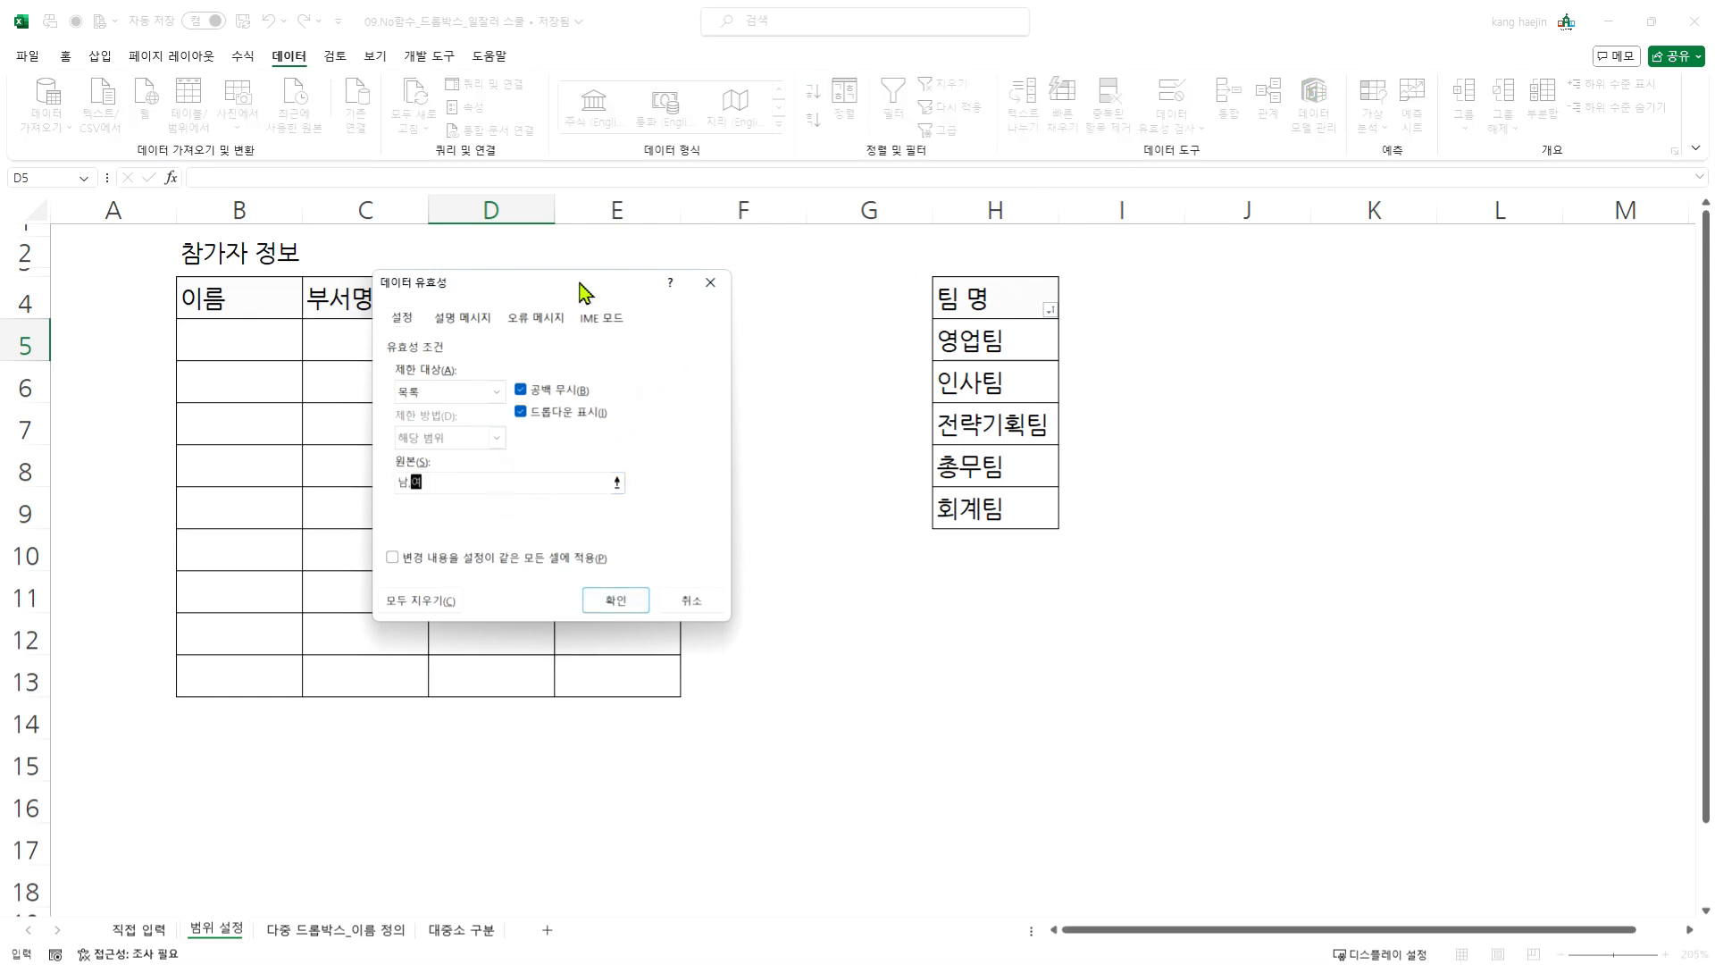
pyautogui.moveTo(582, 291); pyautogui.dragTo(884, 317)
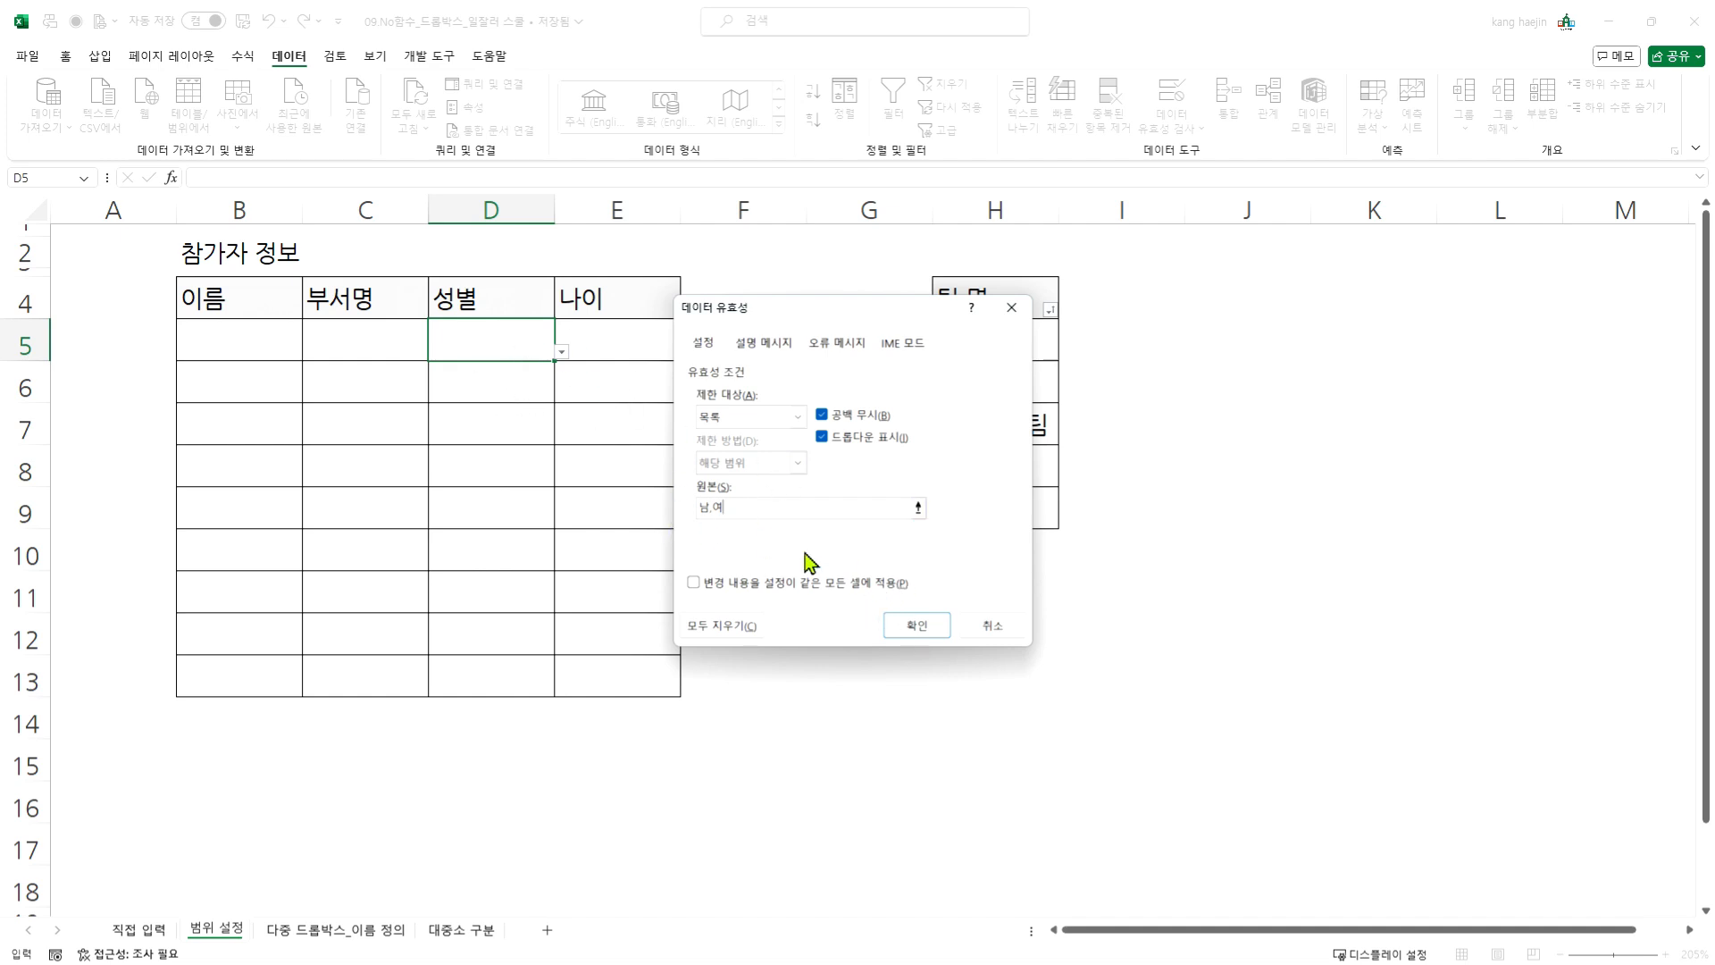
pyautogui.click(889, 625)
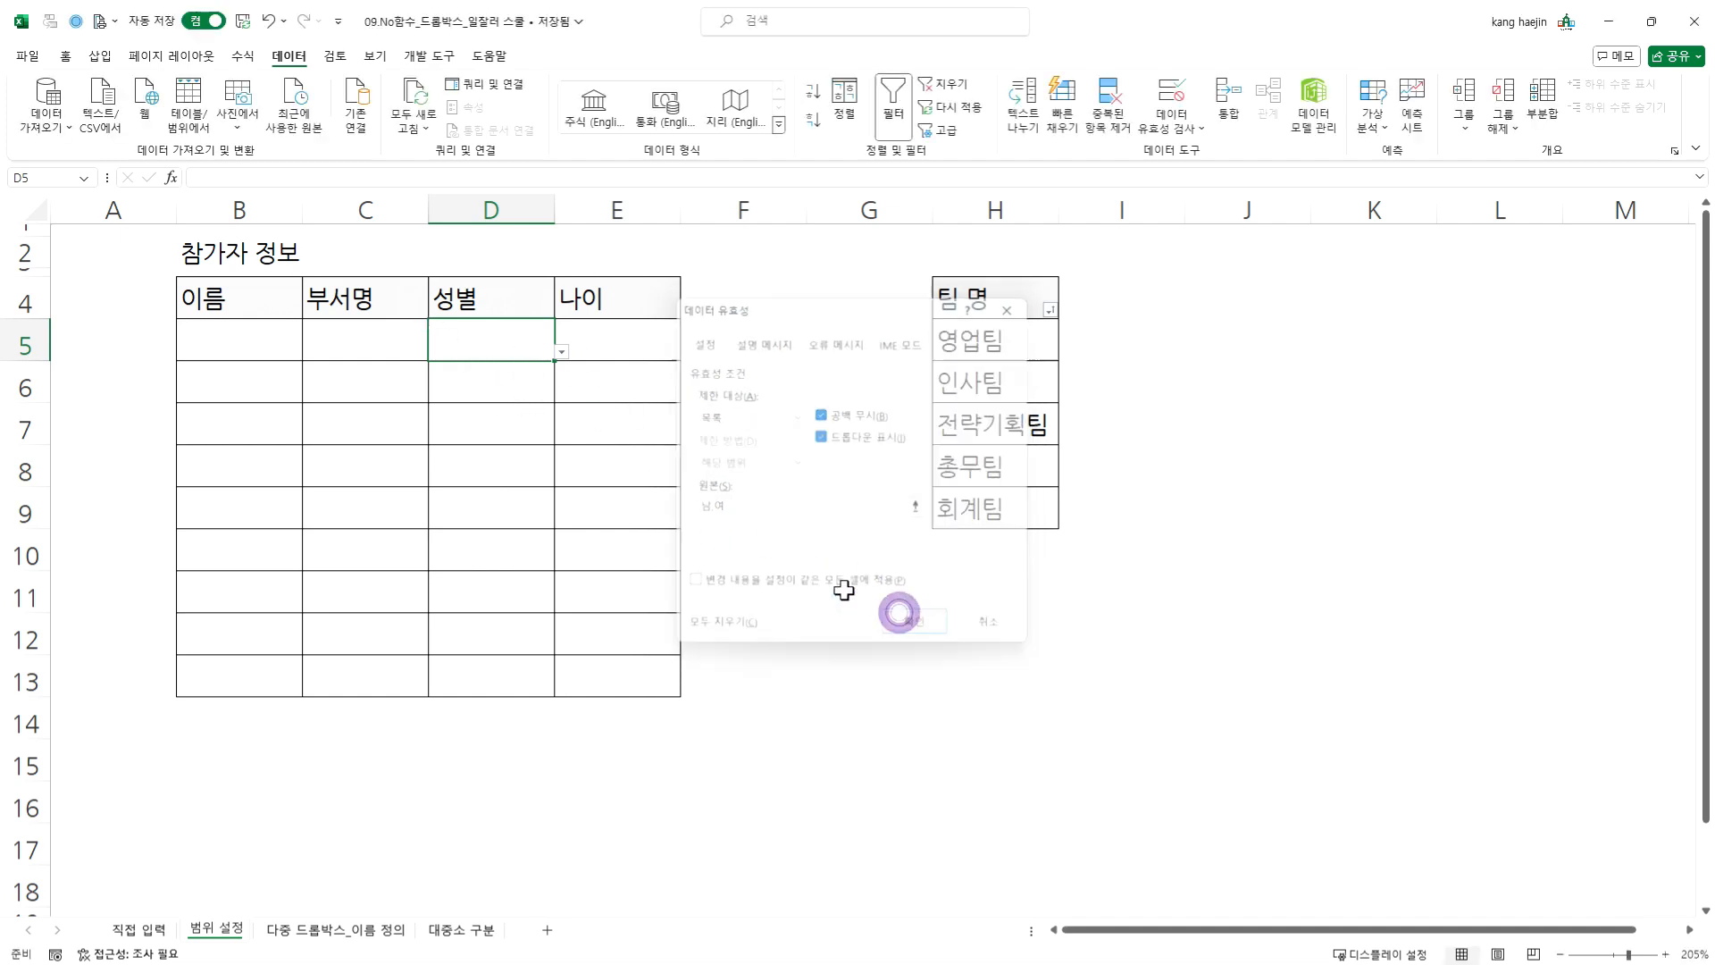
# - Compare the gender dropdown options in cells D5 and D6, clearing the test selection from D6
pyautogui.click(529, 371)
pyautogui.click(540, 346)
pyautogui.click(563, 353)
pyautogui.click(563, 353)
pyautogui.click(529, 373)
pyautogui.click(561, 395)
pyautogui.click(505, 419)
pyautogui.click(527, 337)
pyautogui.click(525, 368)
pyautogui.press('Delete')
pyautogui.click(524, 336)
pyautogui.click(560, 352)
pyautogui.click(534, 344)
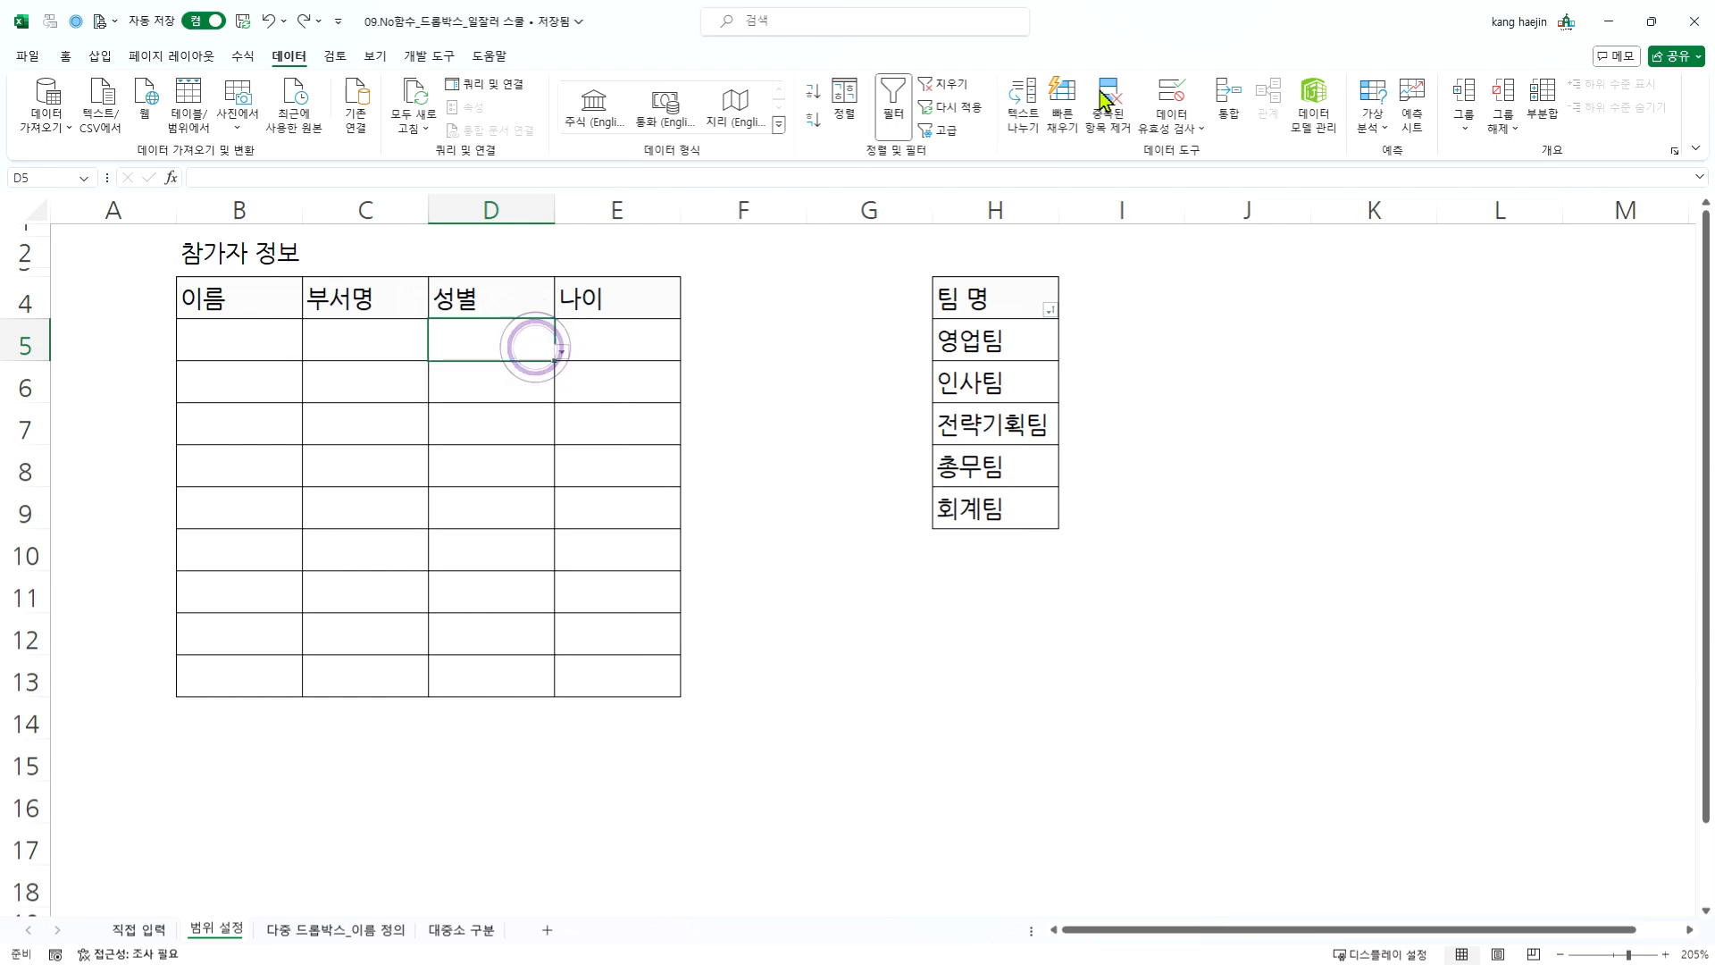
# - Change the validation list source of cell D5 to 남,여 and apply it to all cells with the same settings
pyautogui.click(1168, 89)
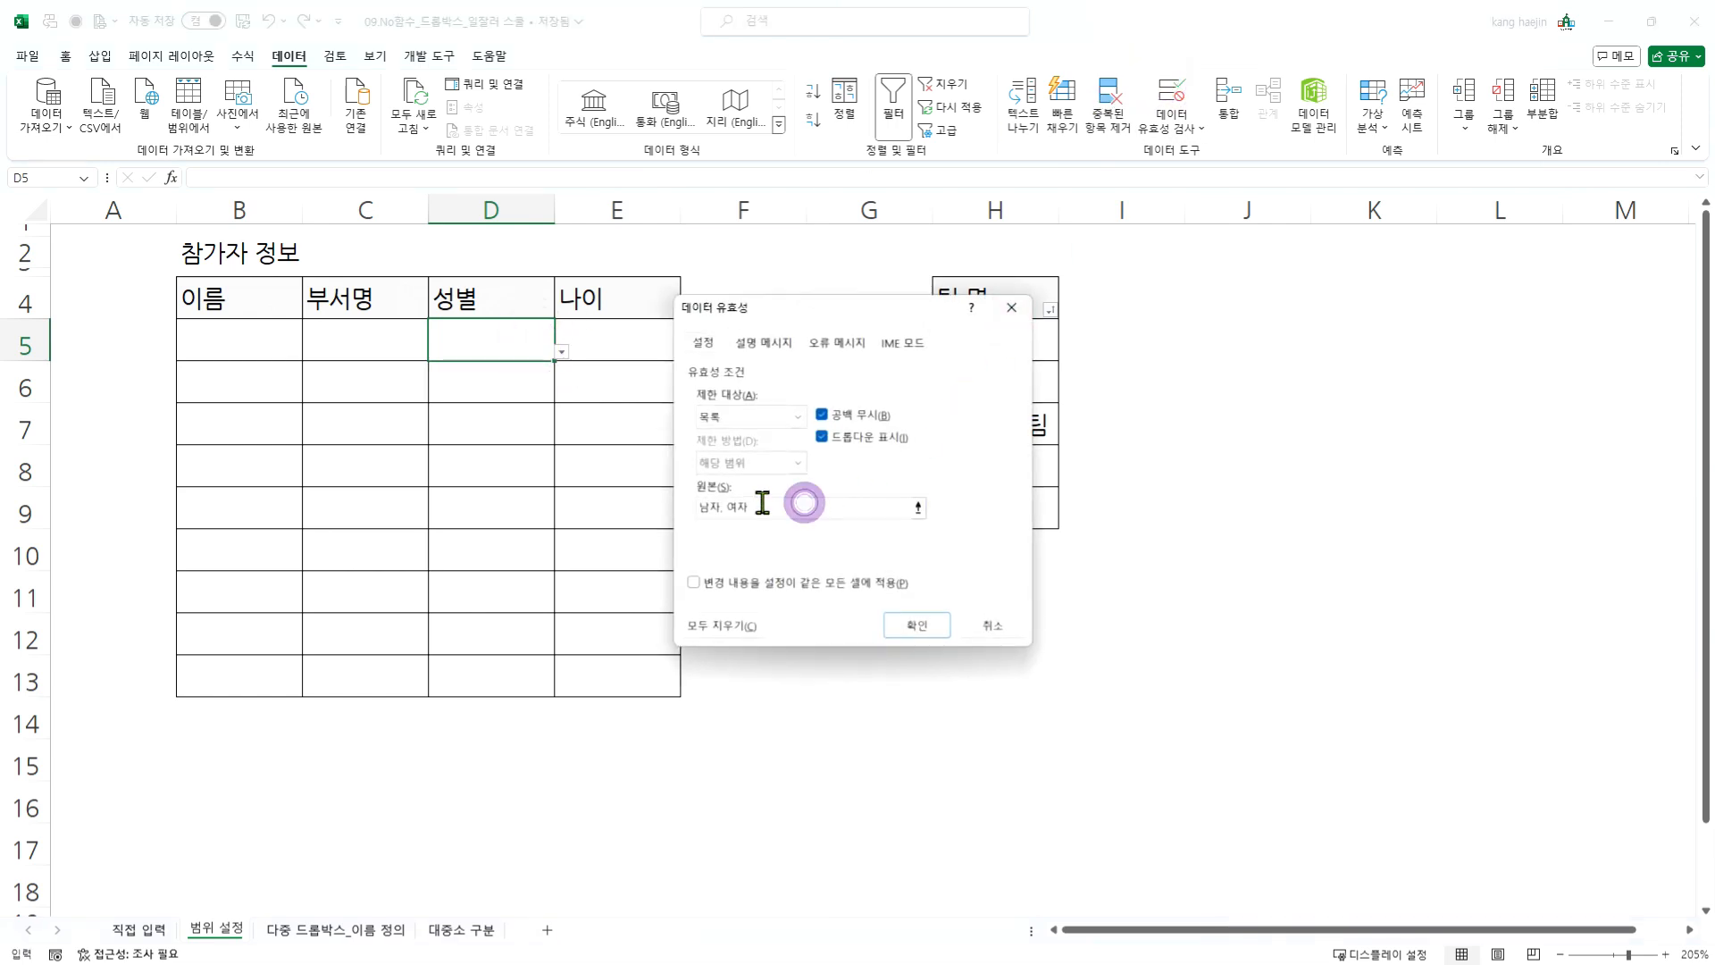
pyautogui.moveTo(793, 498); pyautogui.dragTo(626, 498)
pyautogui.write('나')
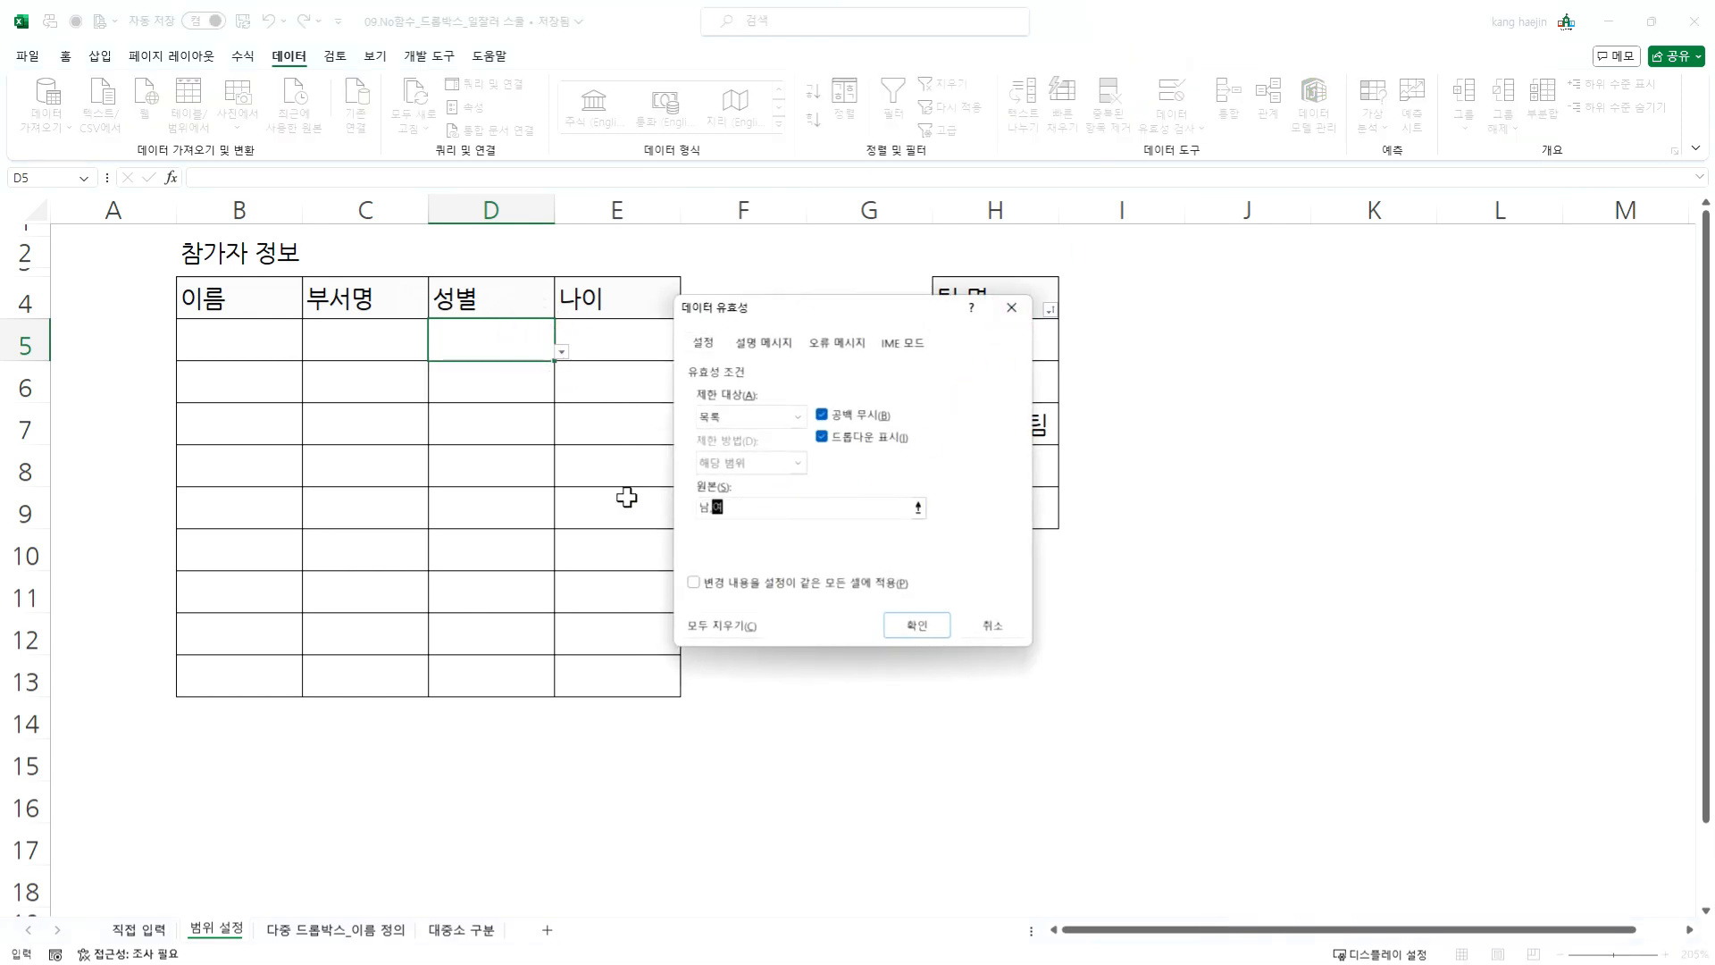
pyautogui.click(742, 583)
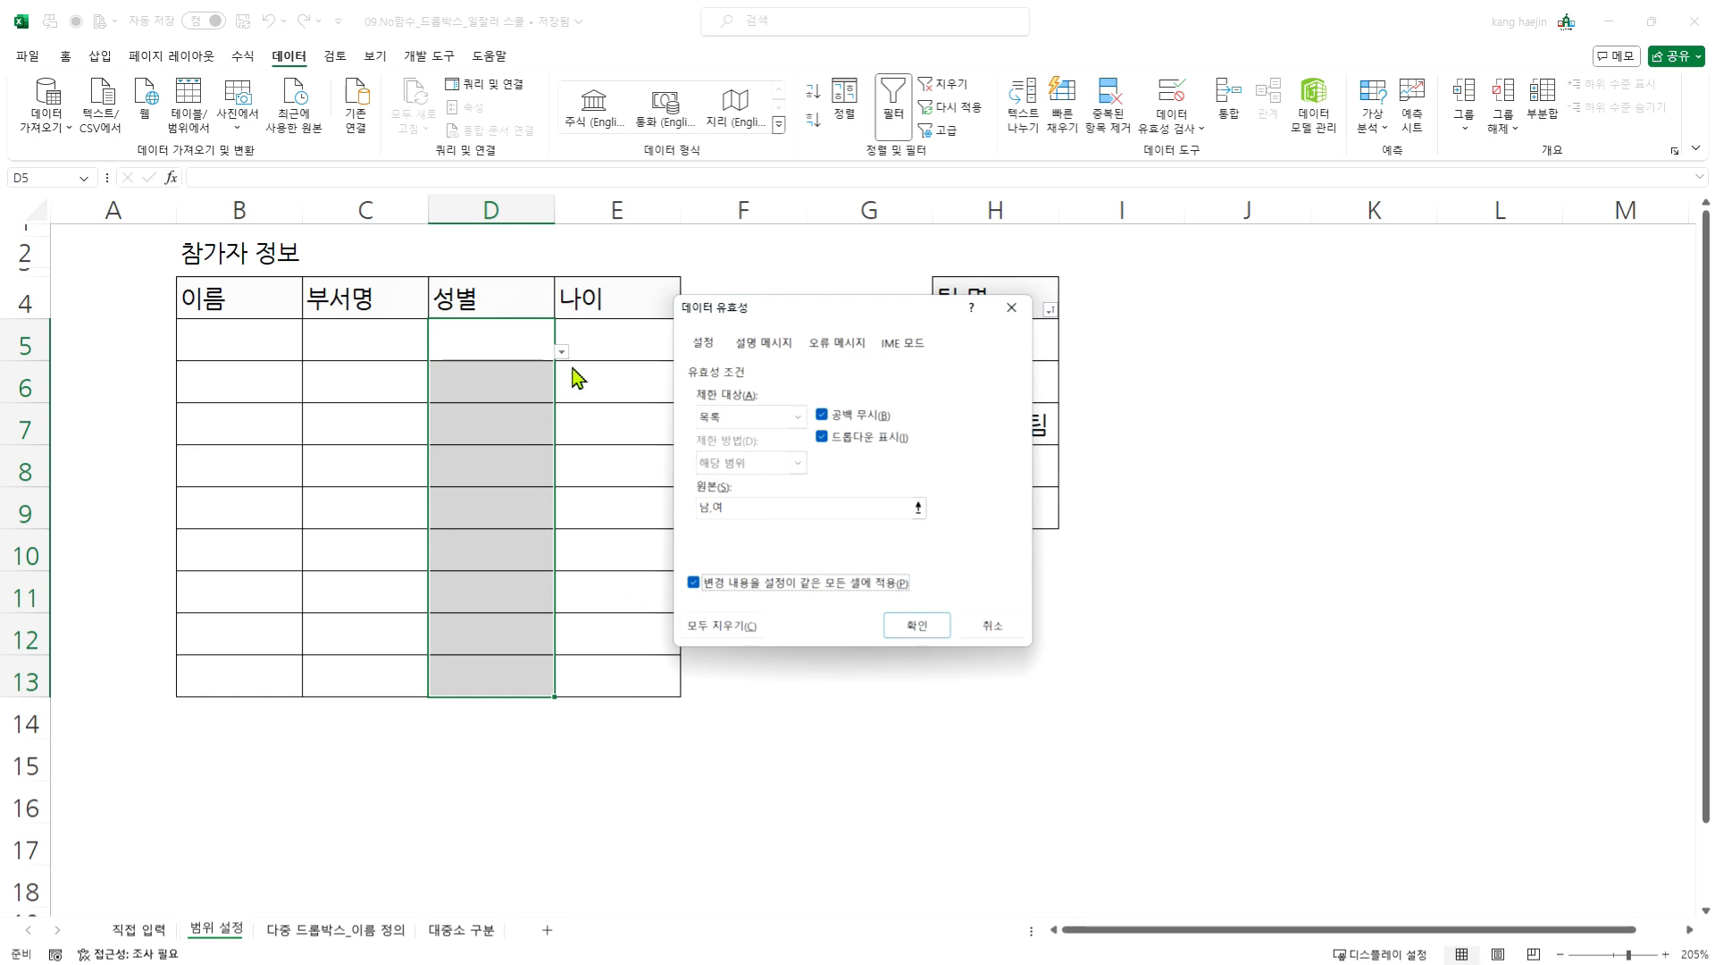
pyautogui.click(917, 628)
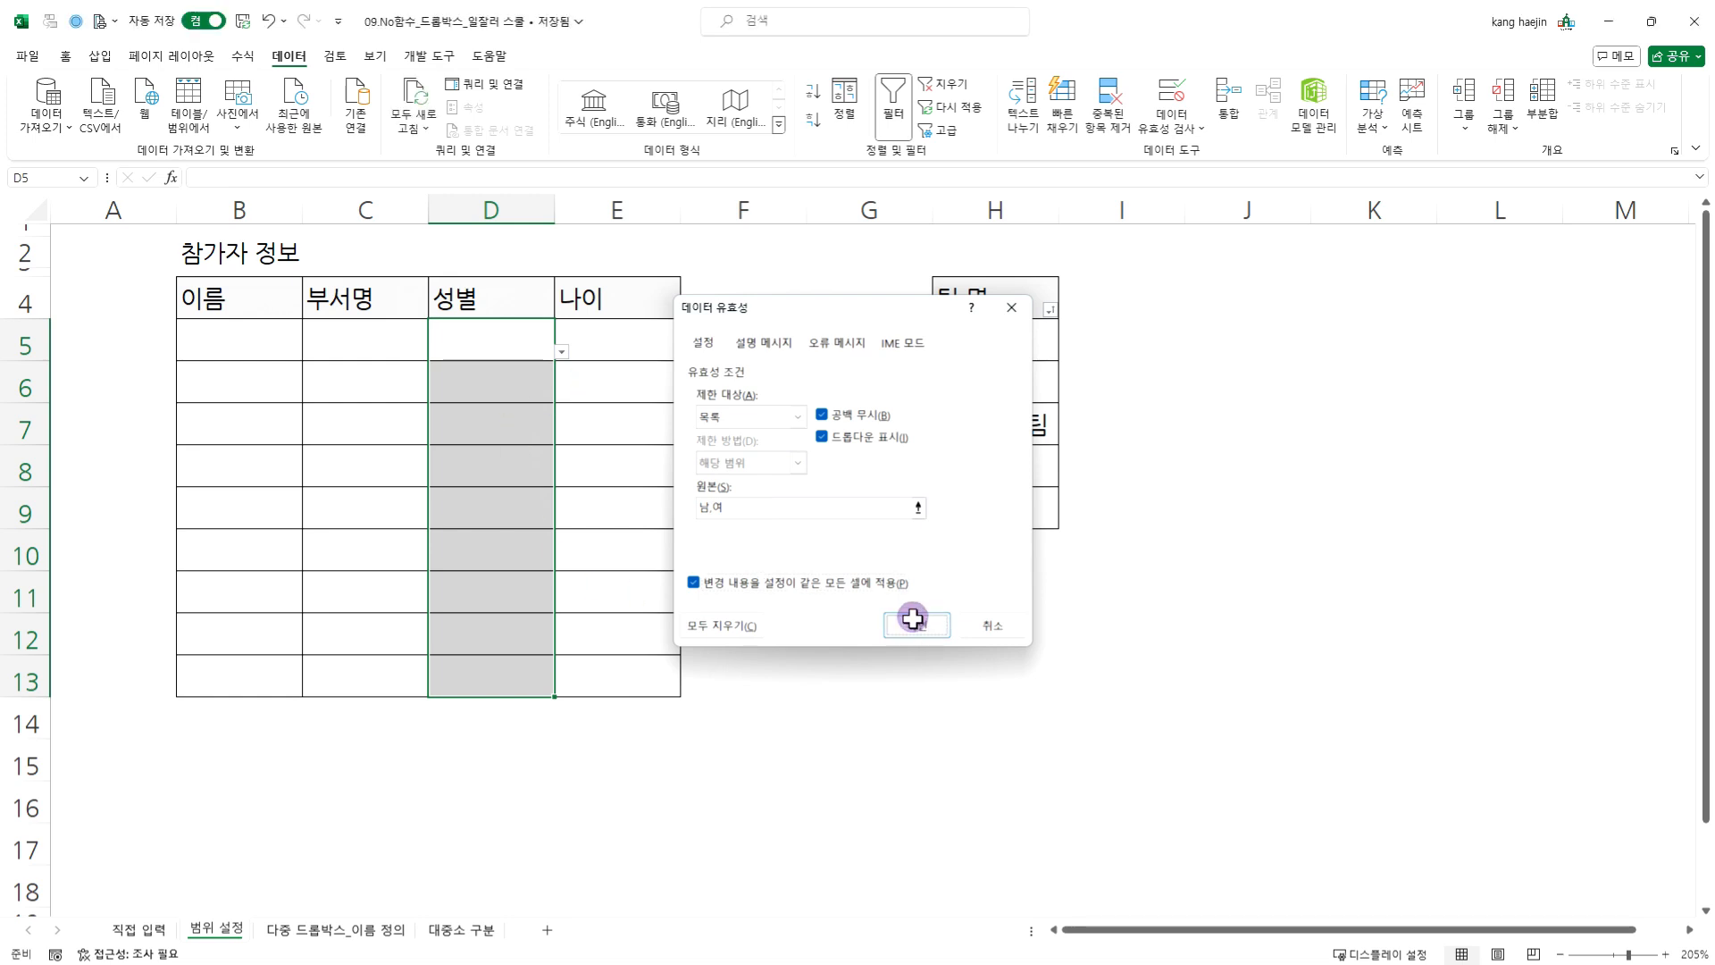
# - Check the gender dropdown options in cell D6
pyautogui.click(518, 394)
pyautogui.click(563, 393)
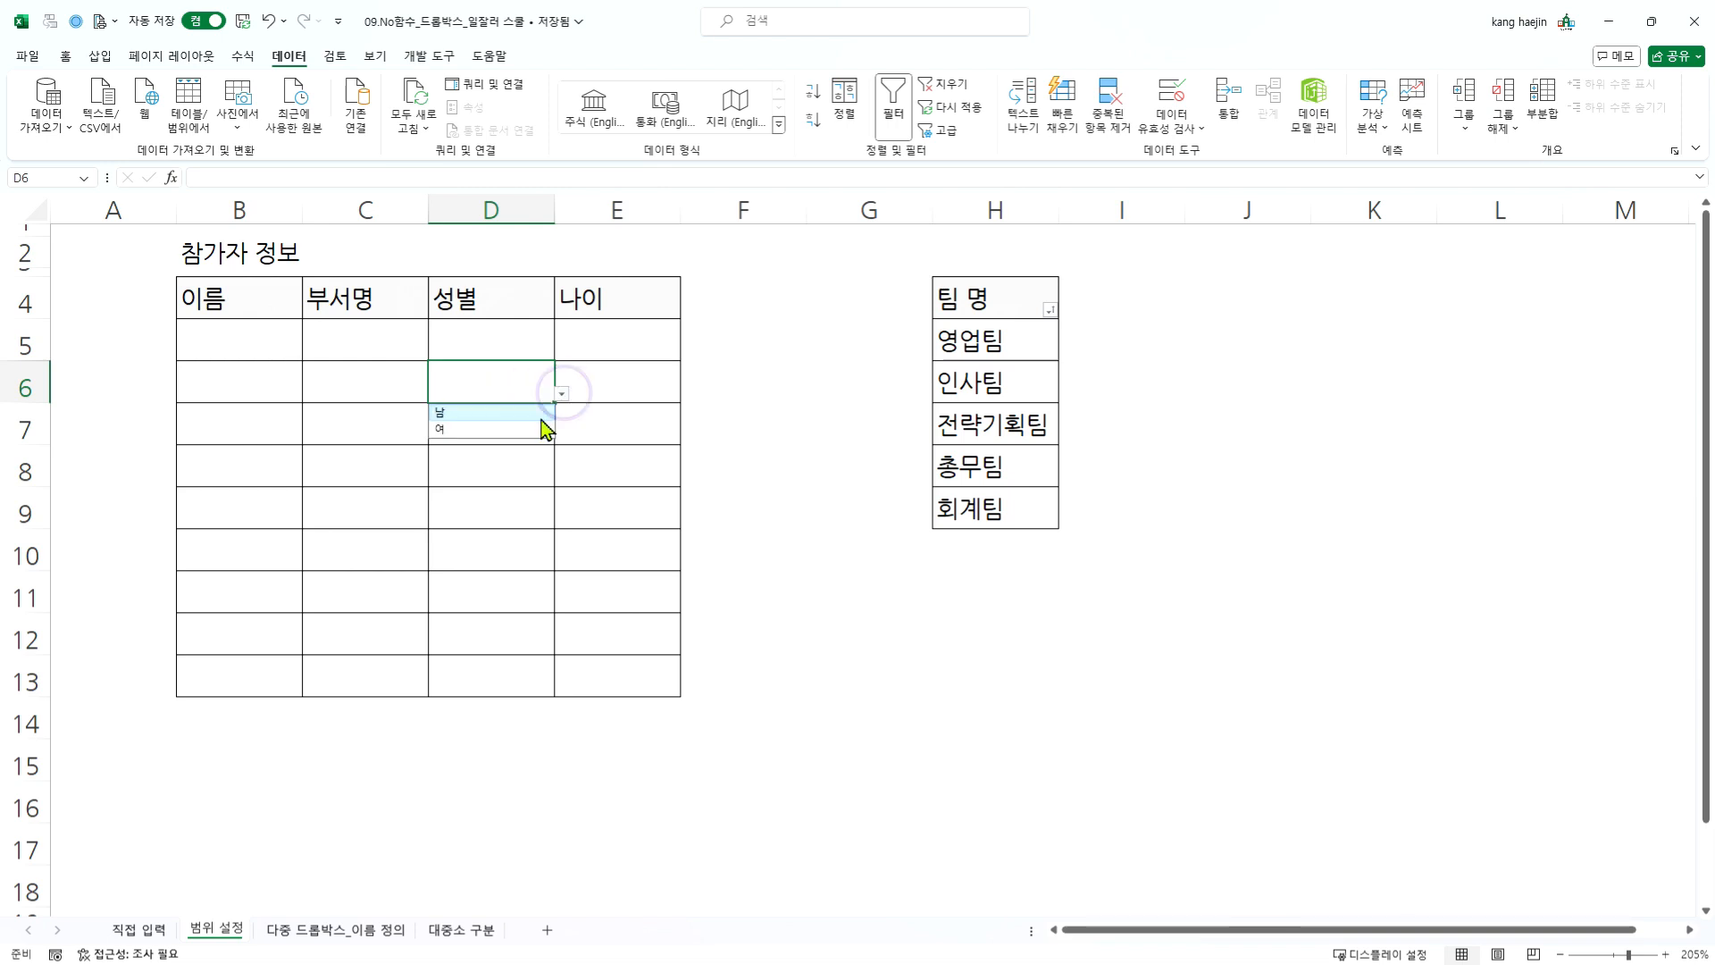
pyautogui.click(544, 378)
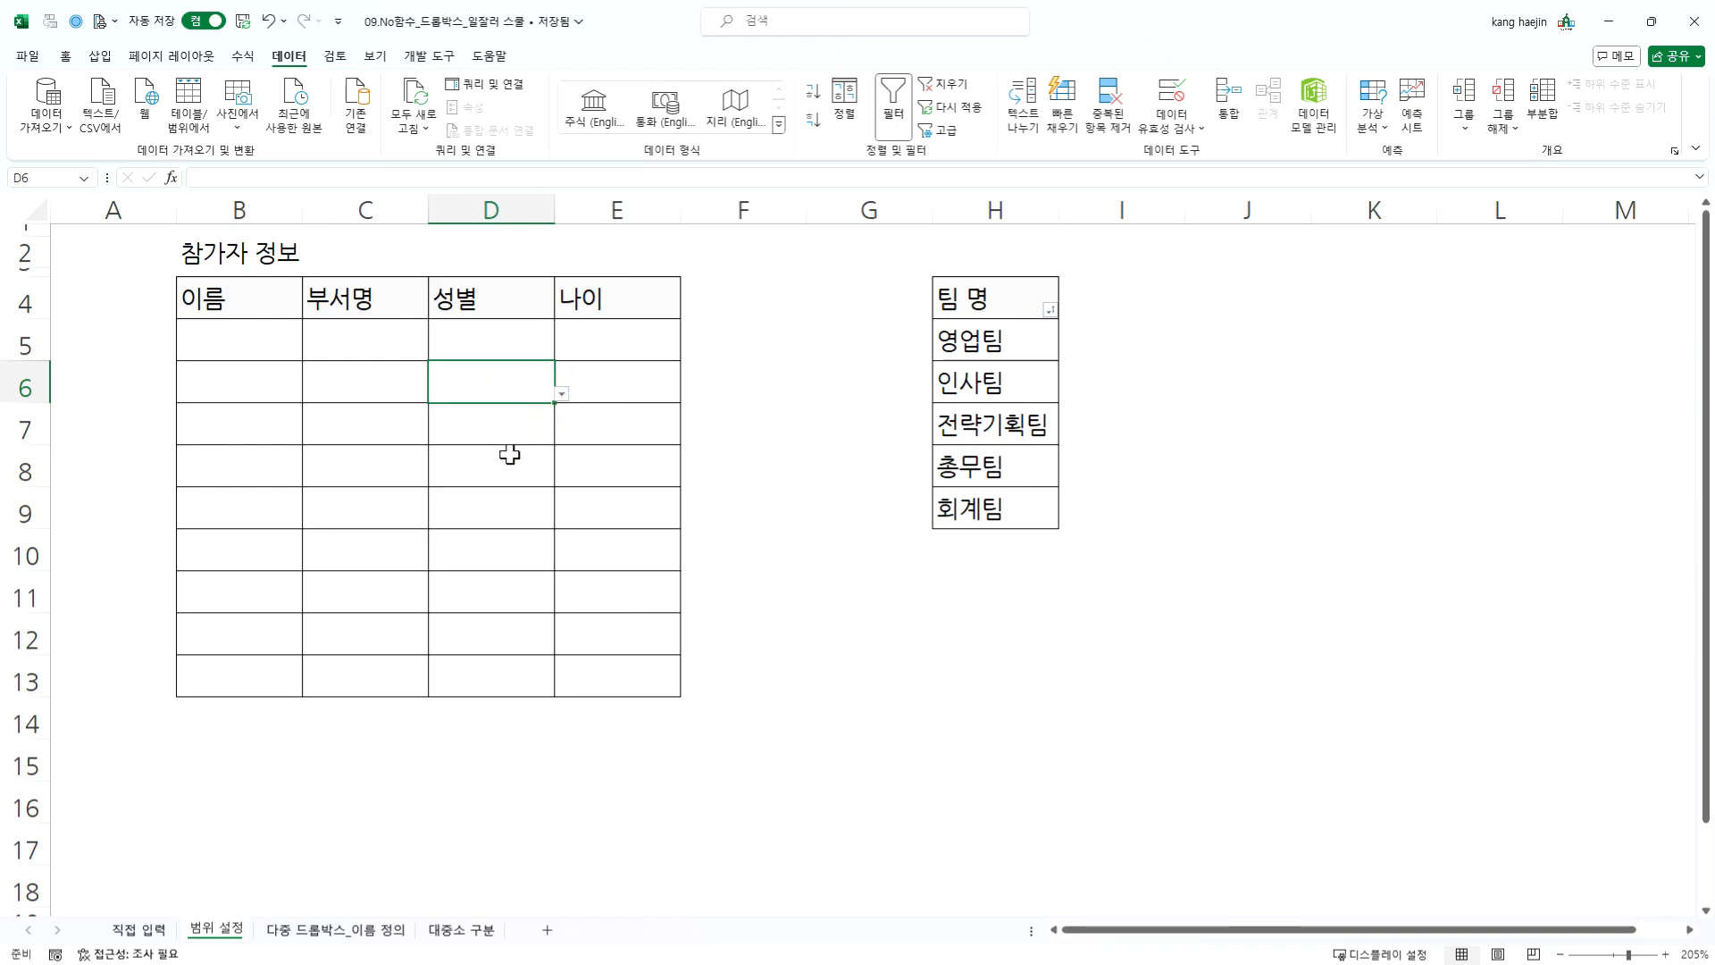
# - Add the team name 재무팀 in cell H10, directly below the team list
pyautogui.click(419, 332)
pyautogui.click(992, 505)
pyautogui.click(988, 544)
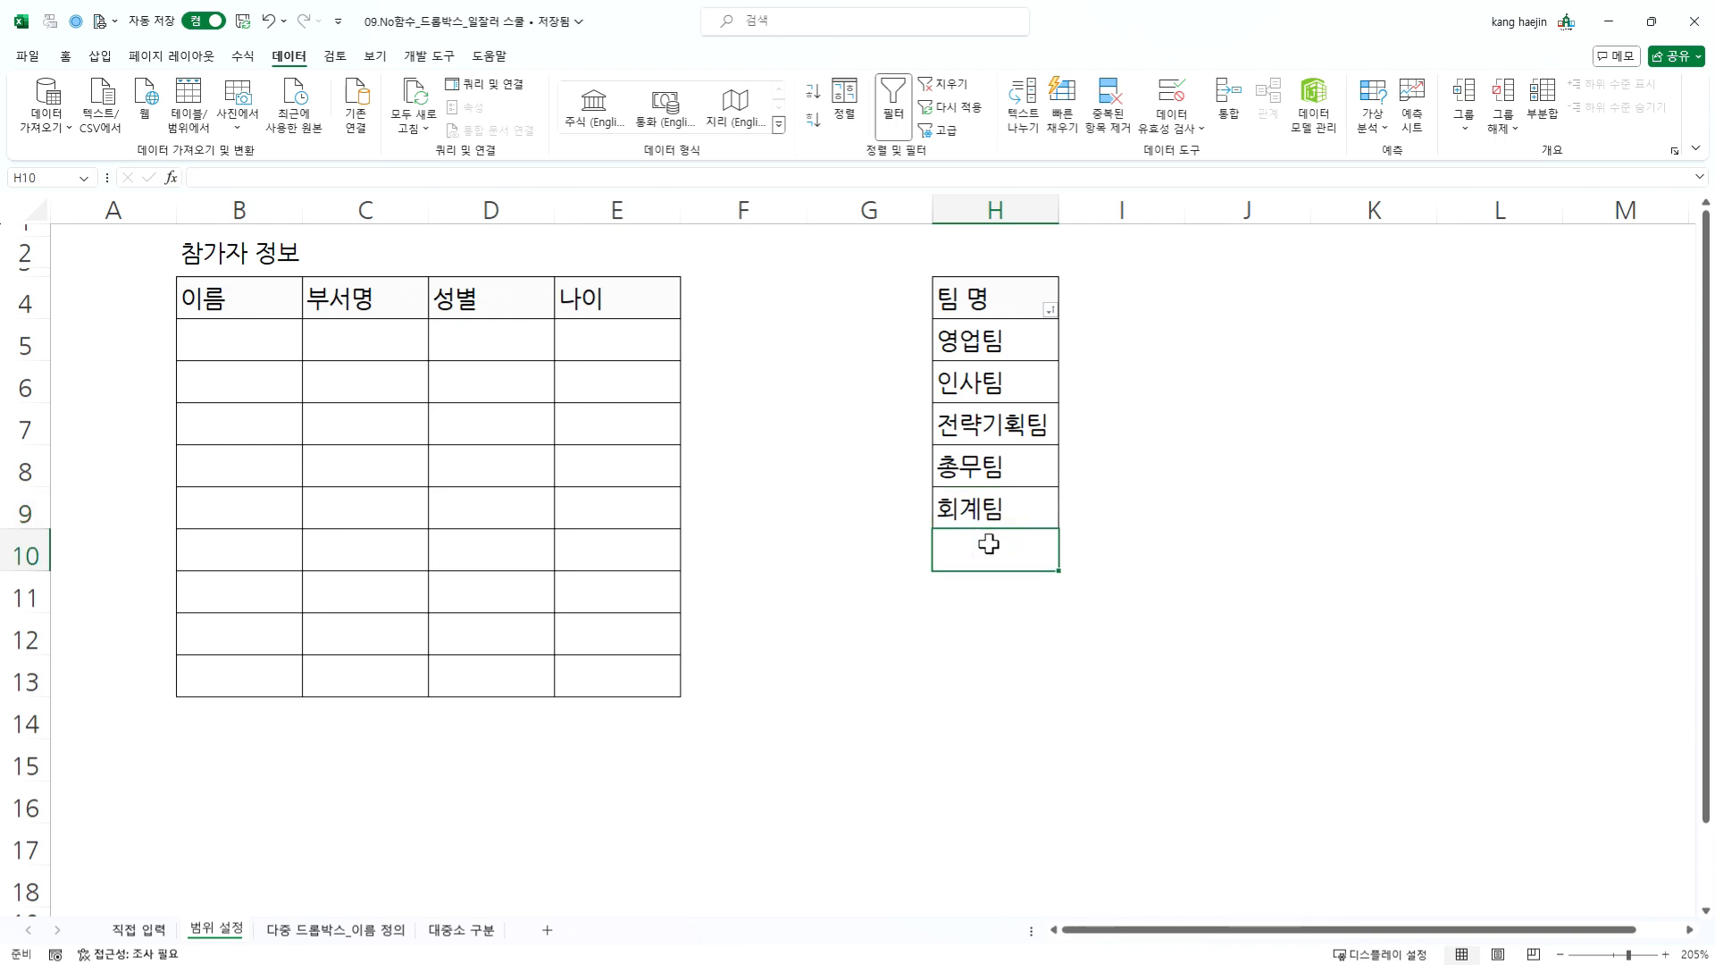
pyautogui.write('재무팀')
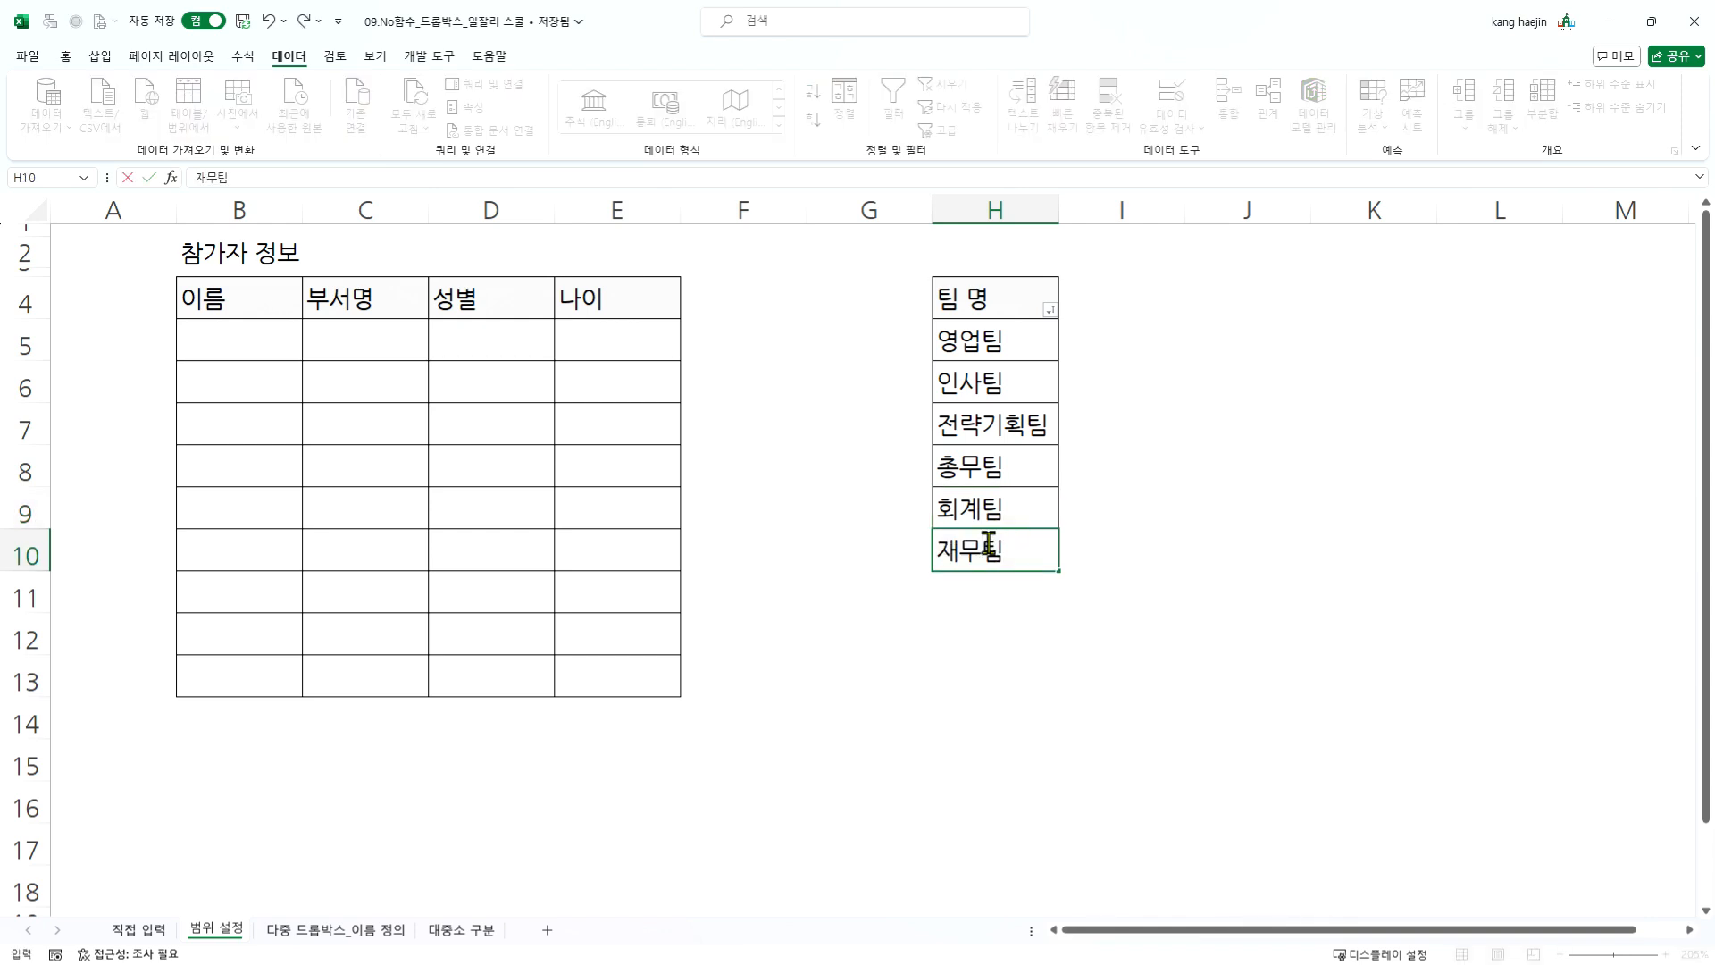
pyautogui.press('Return')
# - Edit the data validation list source of the department cells C5:C13 to =$H$5:$H$10
pyautogui.click(380, 337)
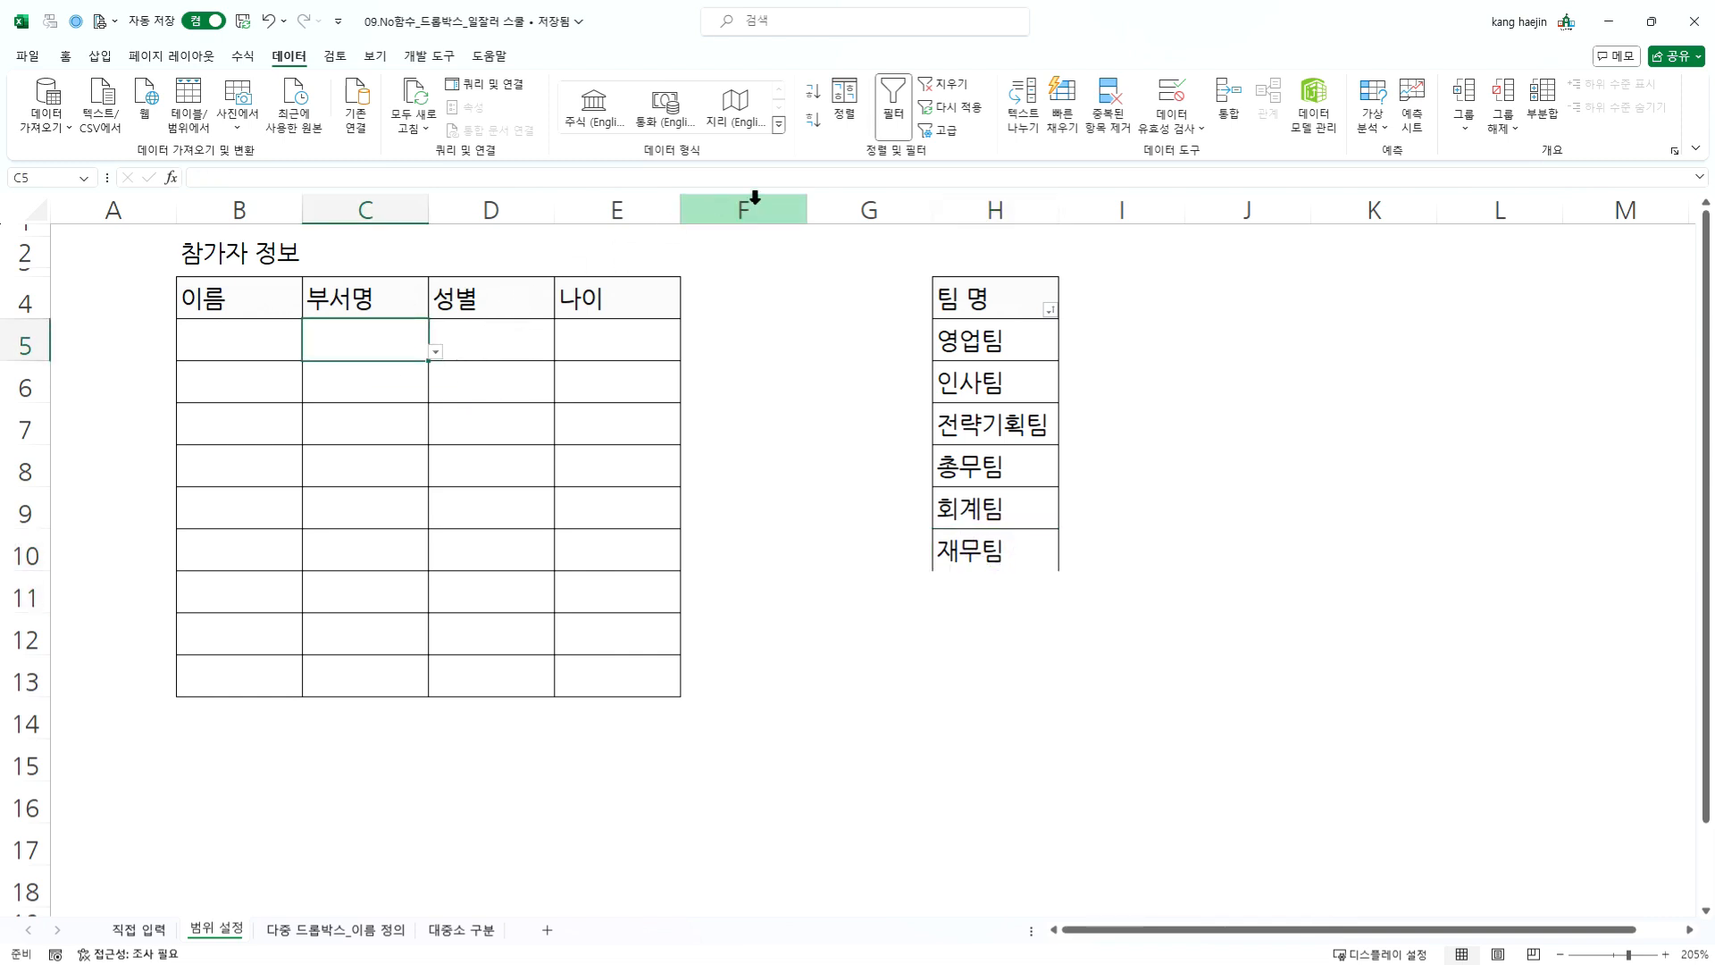
pyautogui.moveTo(396, 340); pyautogui.dragTo(377, 684)
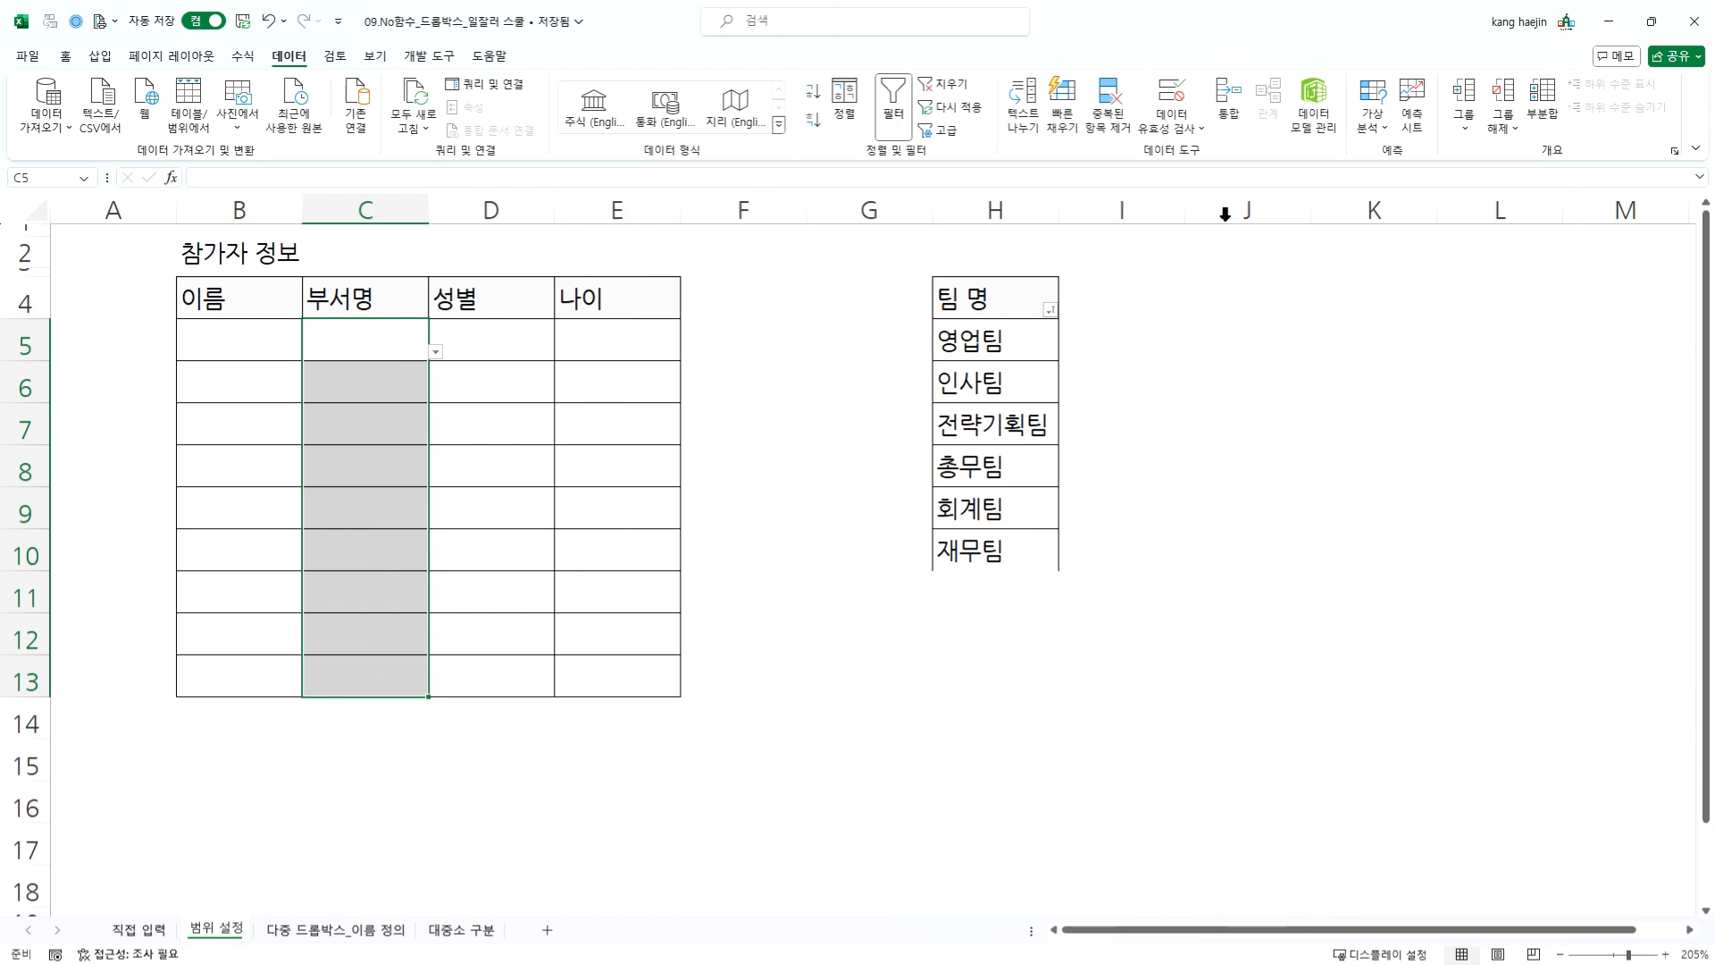
pyautogui.click(1170, 97)
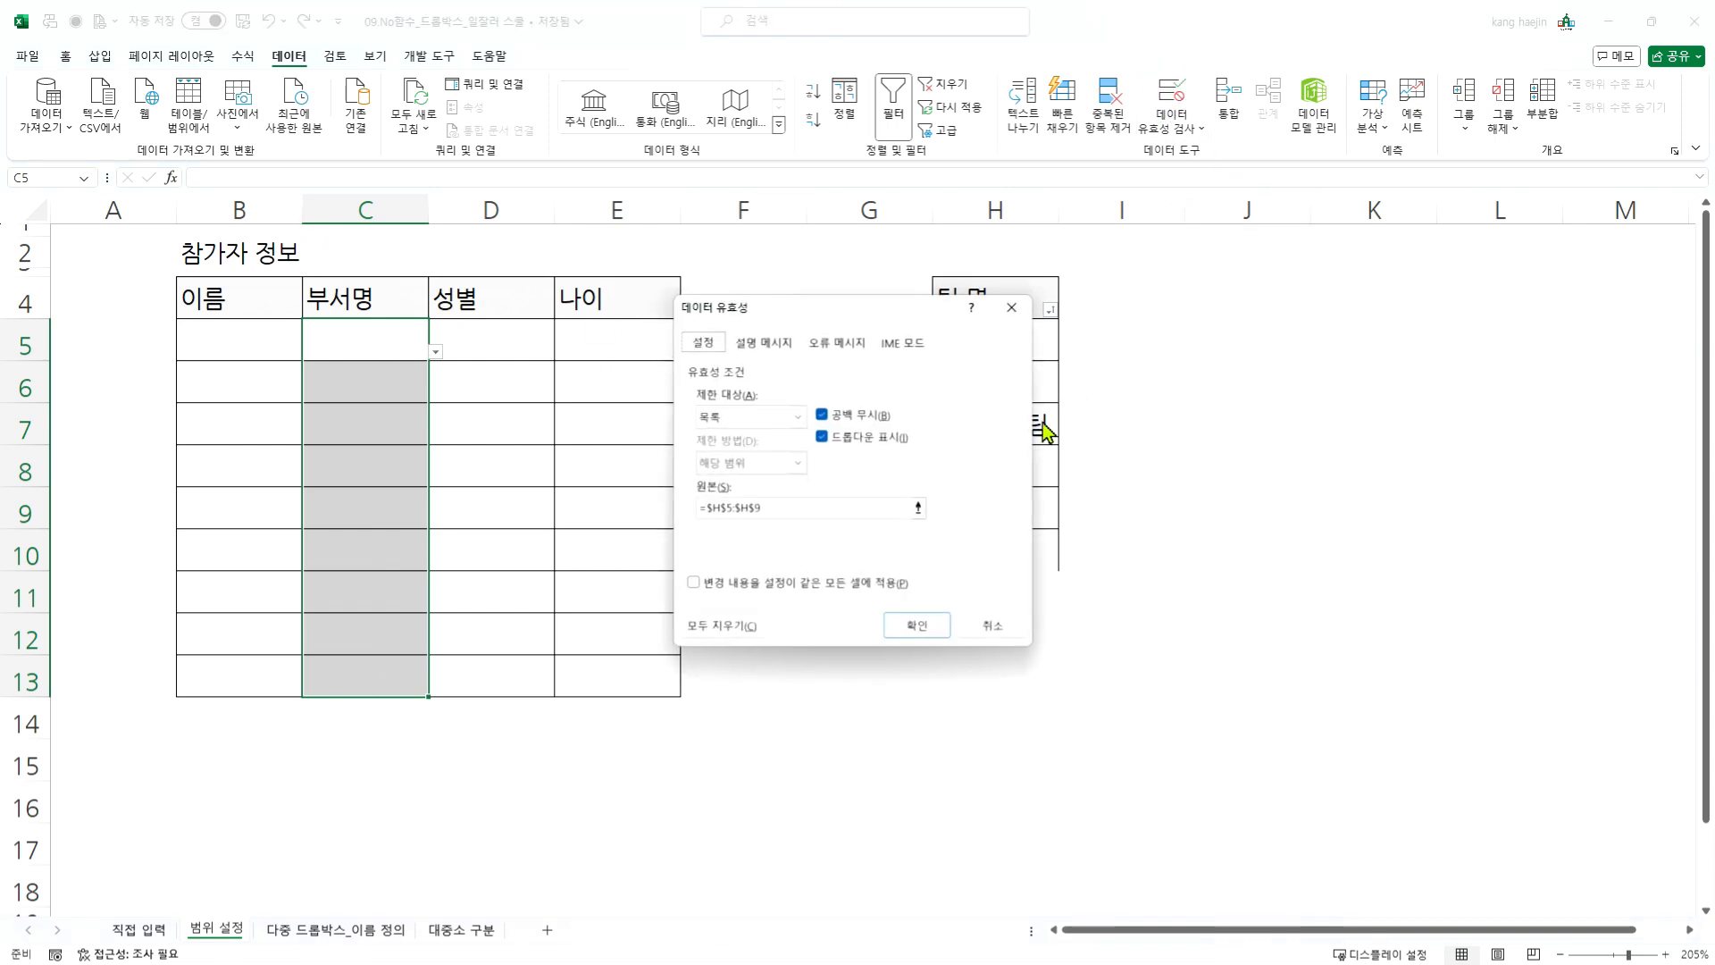
pyautogui.click(777, 508)
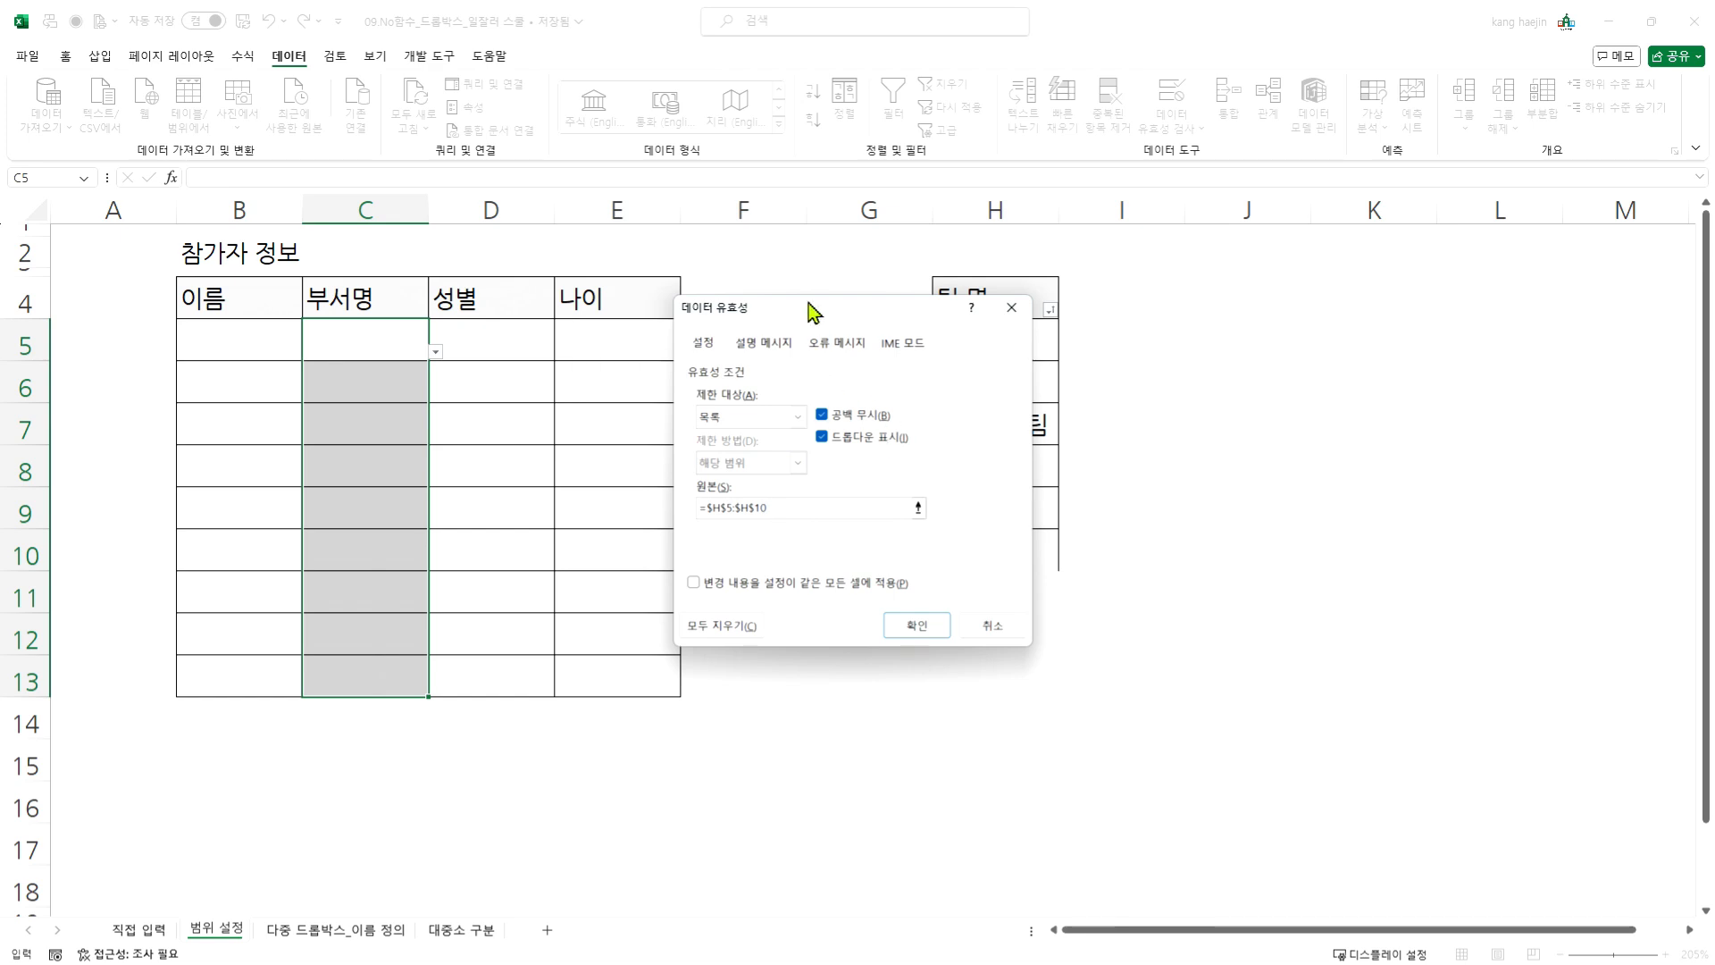
pyautogui.moveTo(809, 306); pyautogui.dragTo(603, 313)
pyautogui.click(709, 511)
pyautogui.write('+')
pyautogui.moveTo(991, 340); pyautogui.dragTo(992, 549)
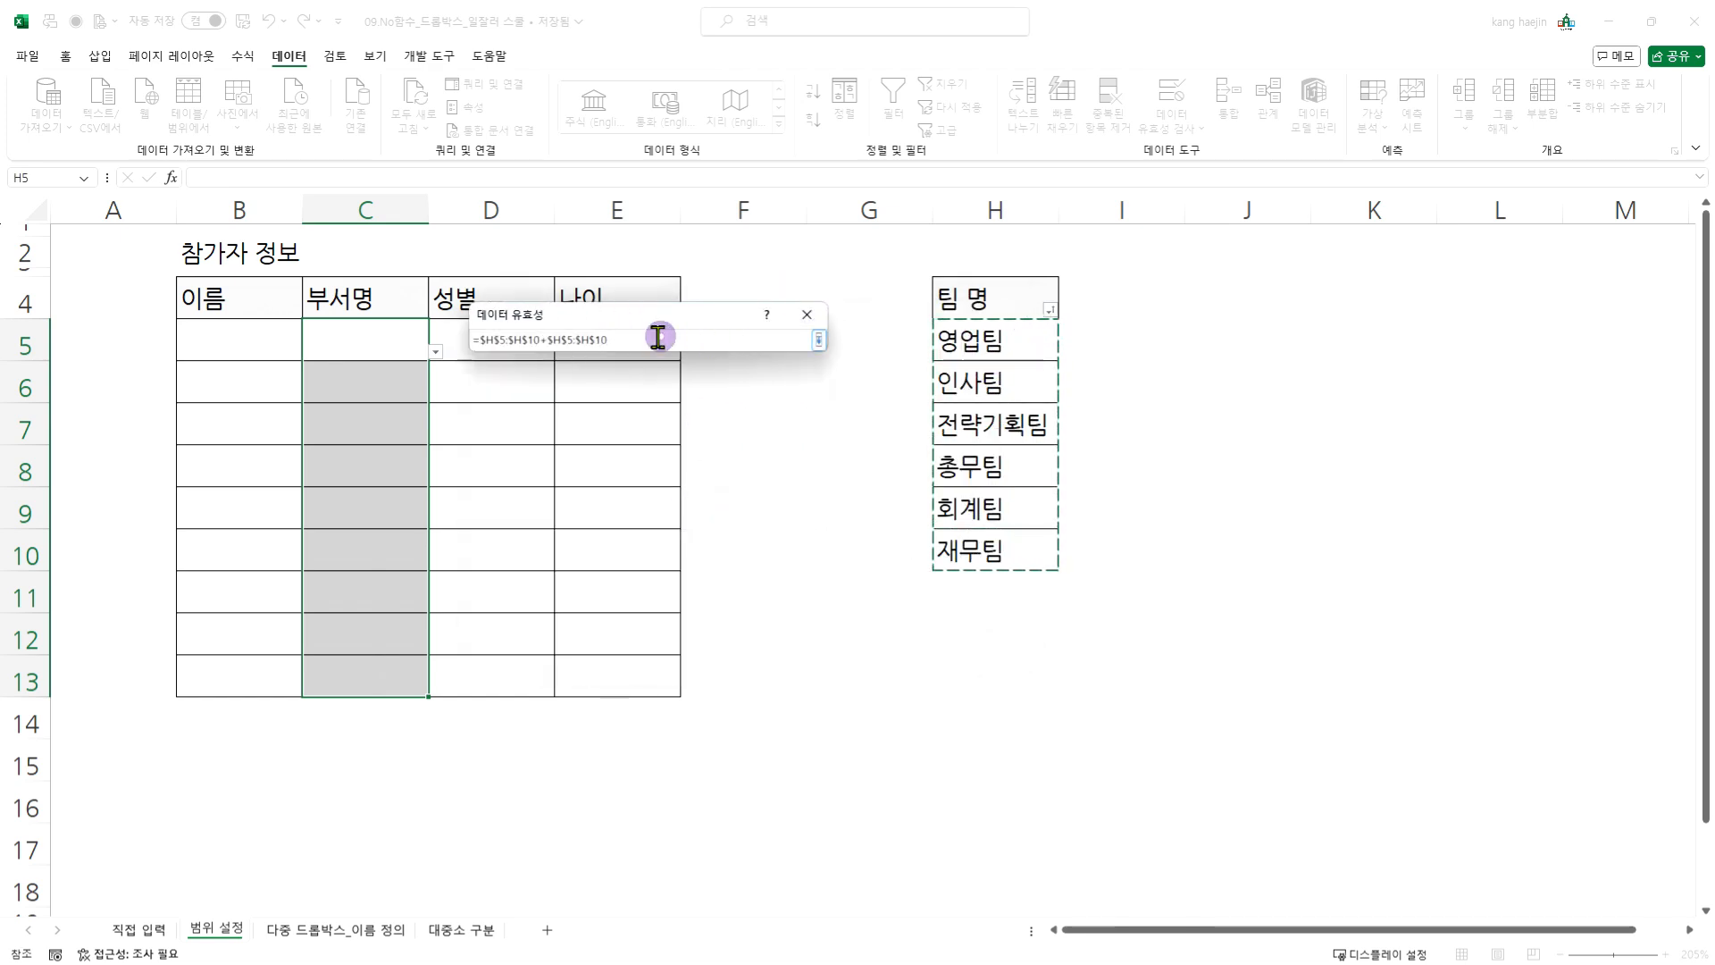
pyautogui.moveTo(654, 338); pyautogui.dragTo(438, 331)
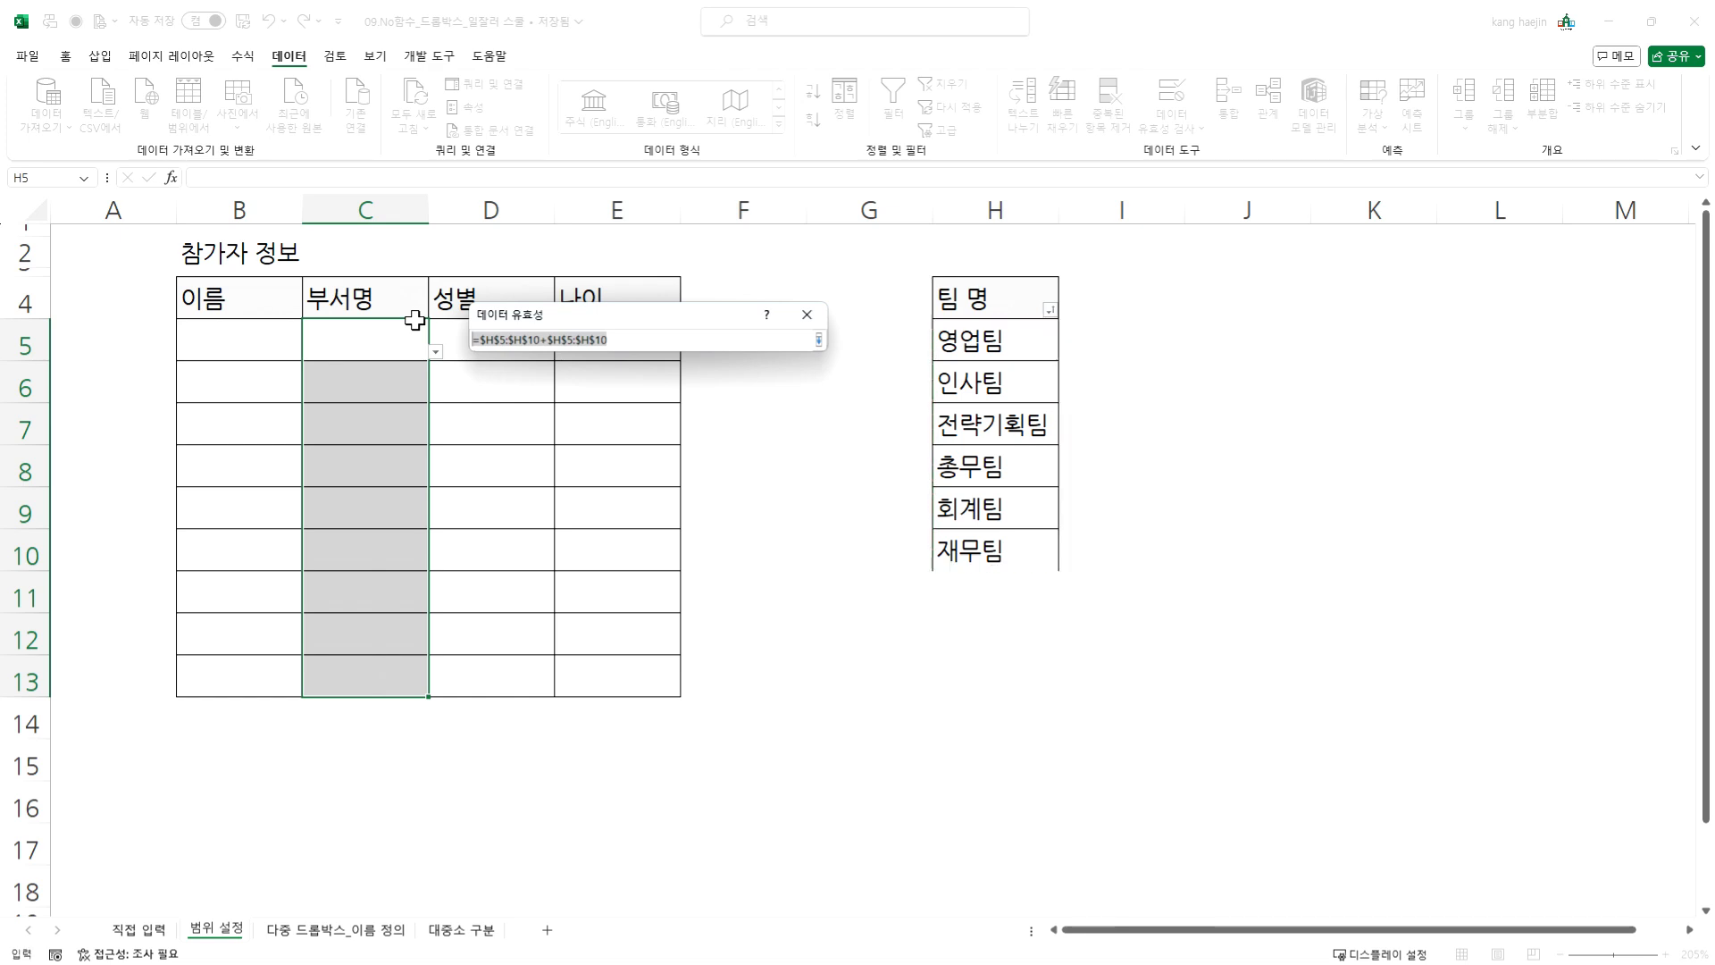
pyautogui.press('Delete')
# - Pick the team names in H5:H10 as the list source for C5:C13 and apply the validation
pyautogui.moveTo(1035, 342); pyautogui.dragTo(1002, 554)
pyautogui.press('Return')
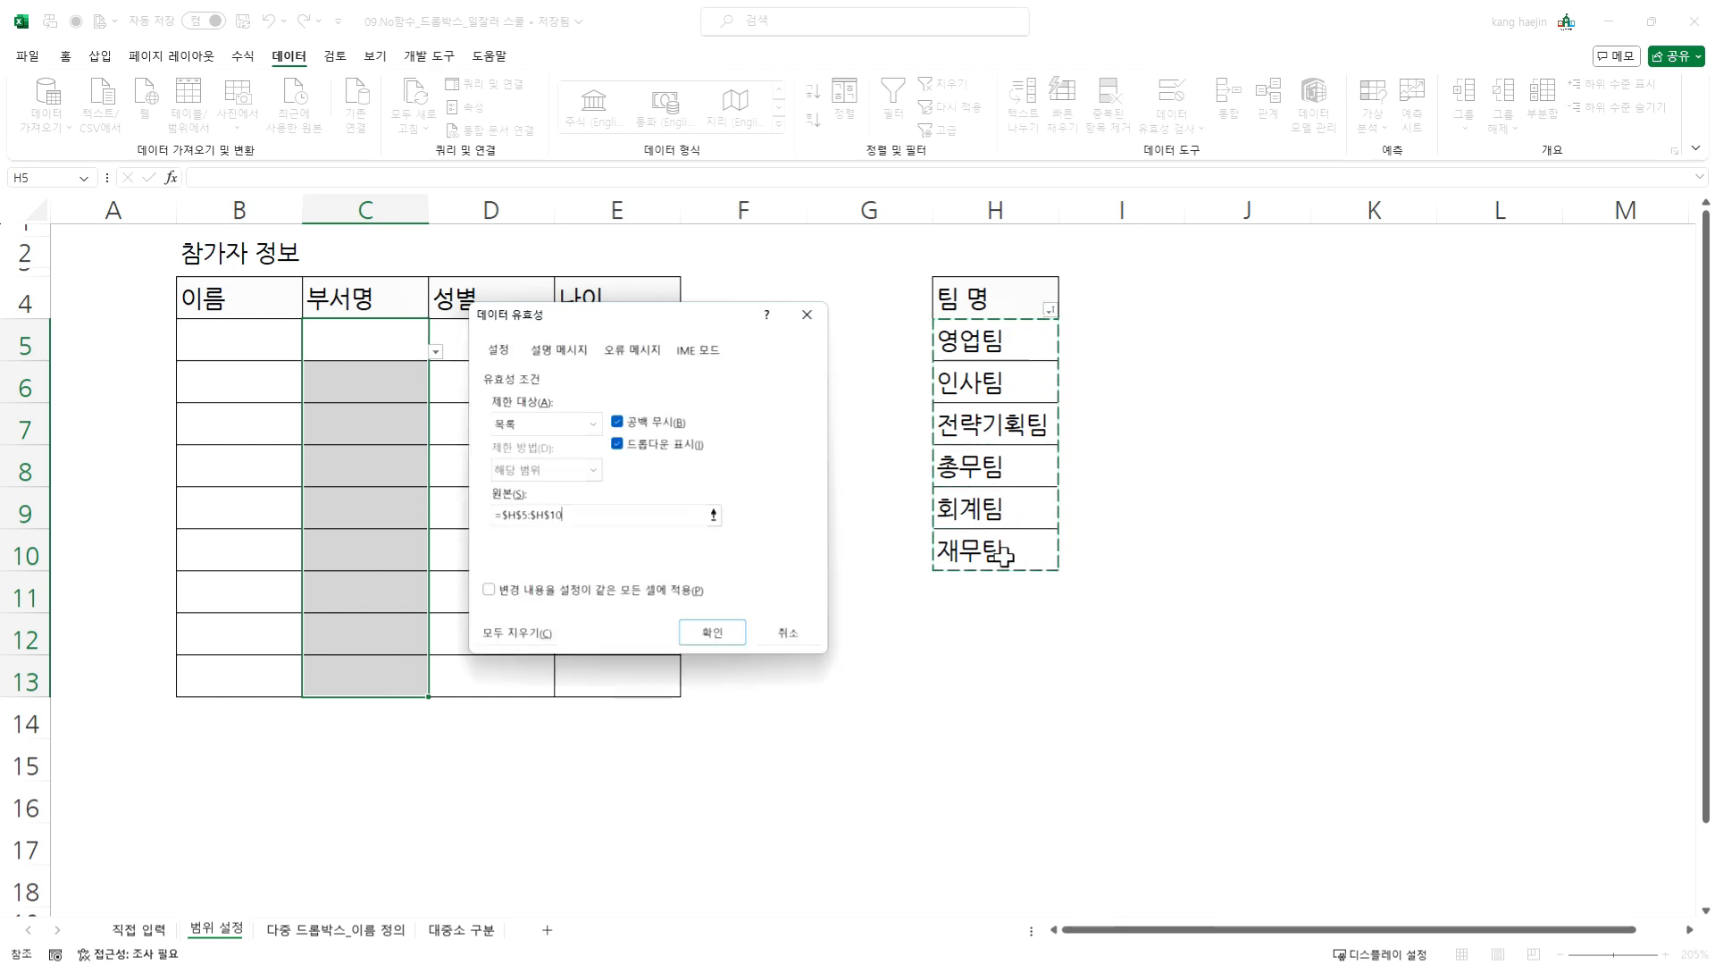
pyautogui.click(712, 632)
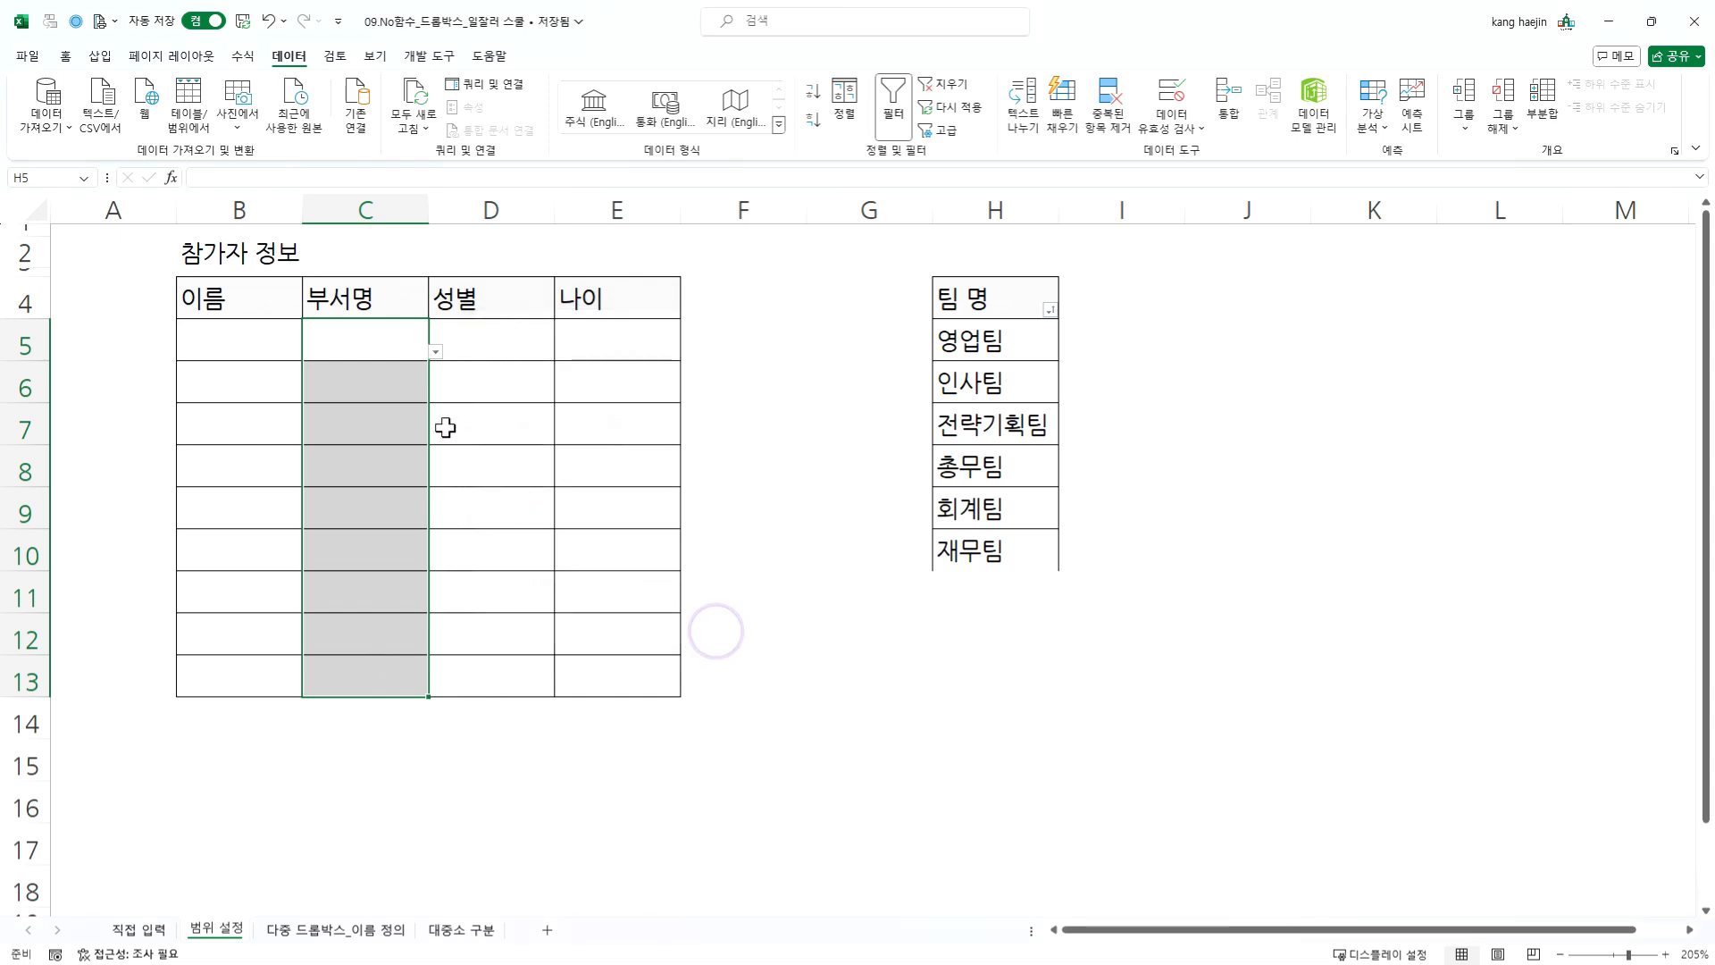
# - Check the department dropdown options in cell C5
pyautogui.click(402, 346)
pyautogui.click(435, 352)
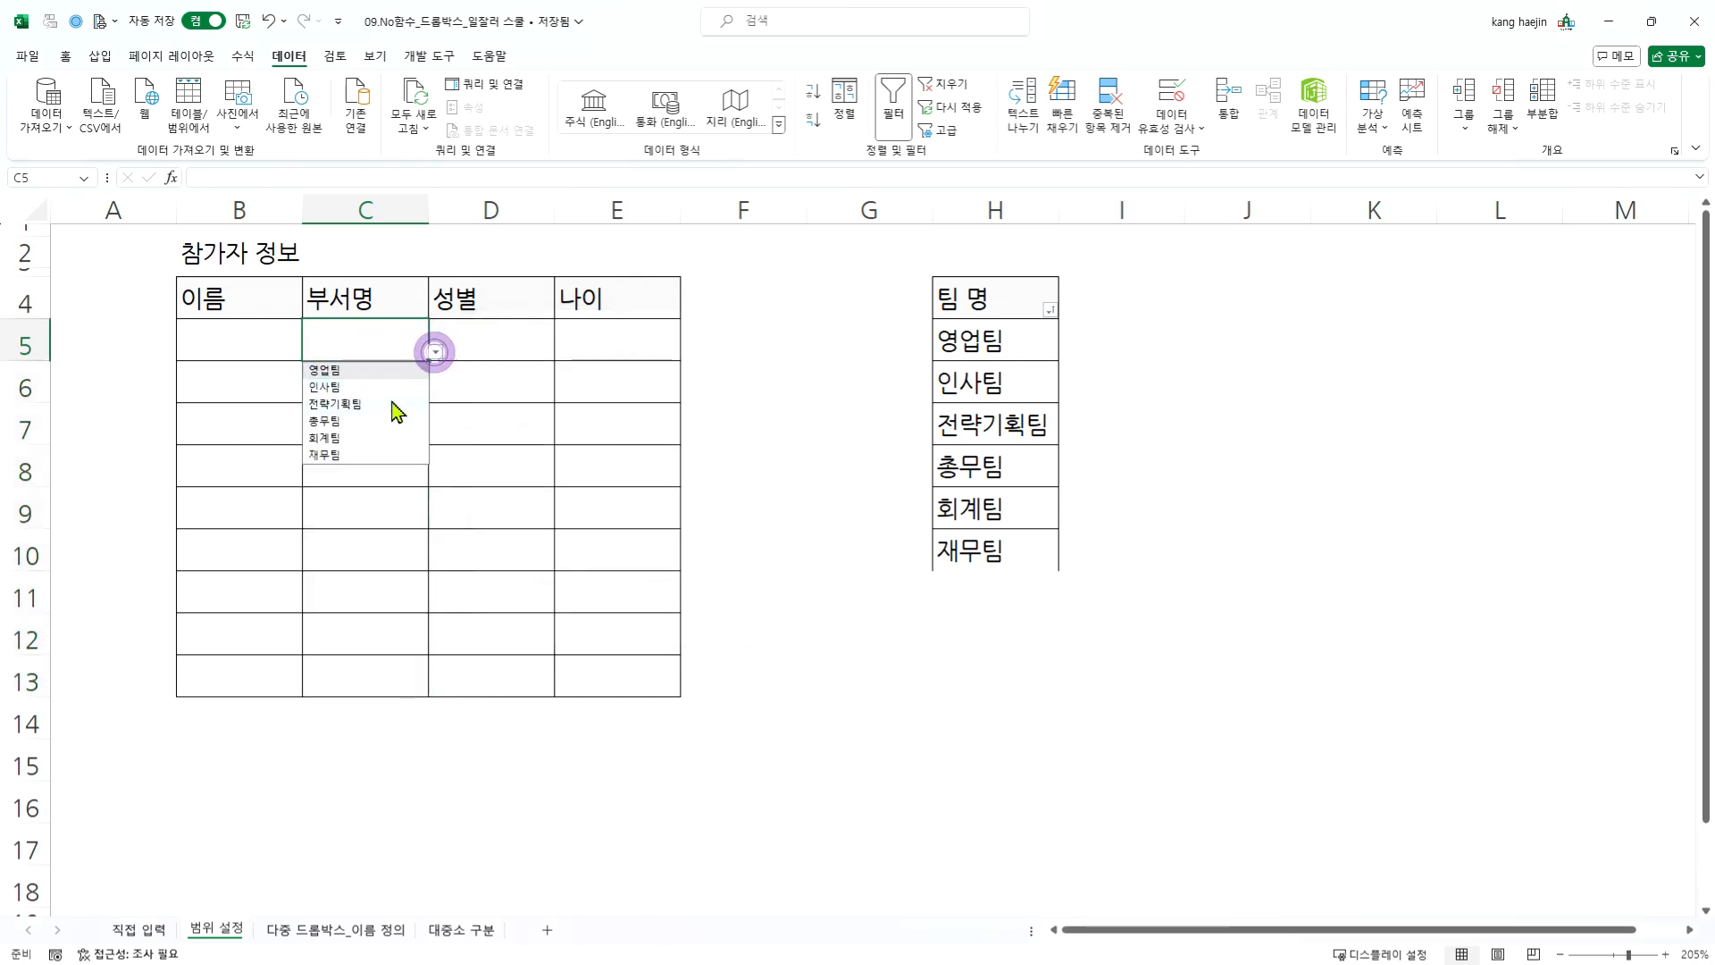
pyautogui.click(386, 332)
# - Sort the team name list in column H in ascending order
pyautogui.click(992, 385)
pyautogui.click(1050, 310)
pyautogui.click(926, 329)
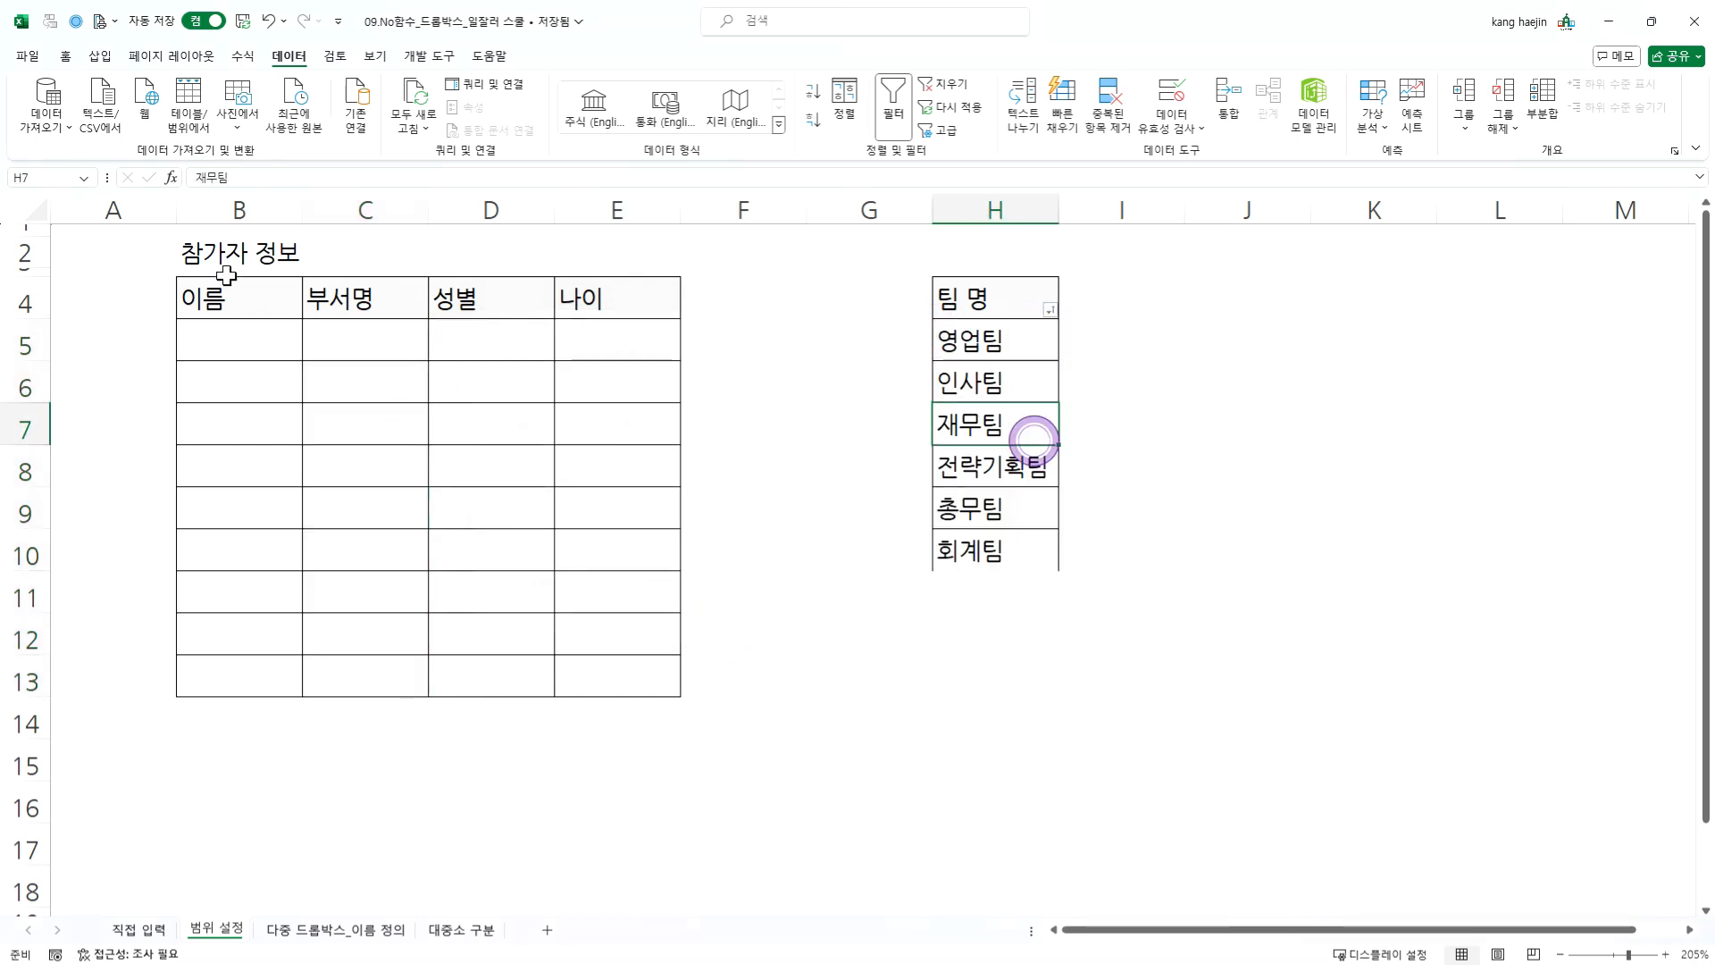
# - Compare the order of the department dropdown options in cell C5 with the sorted team list
pyautogui.click(321, 327)
pyautogui.click(433, 349)
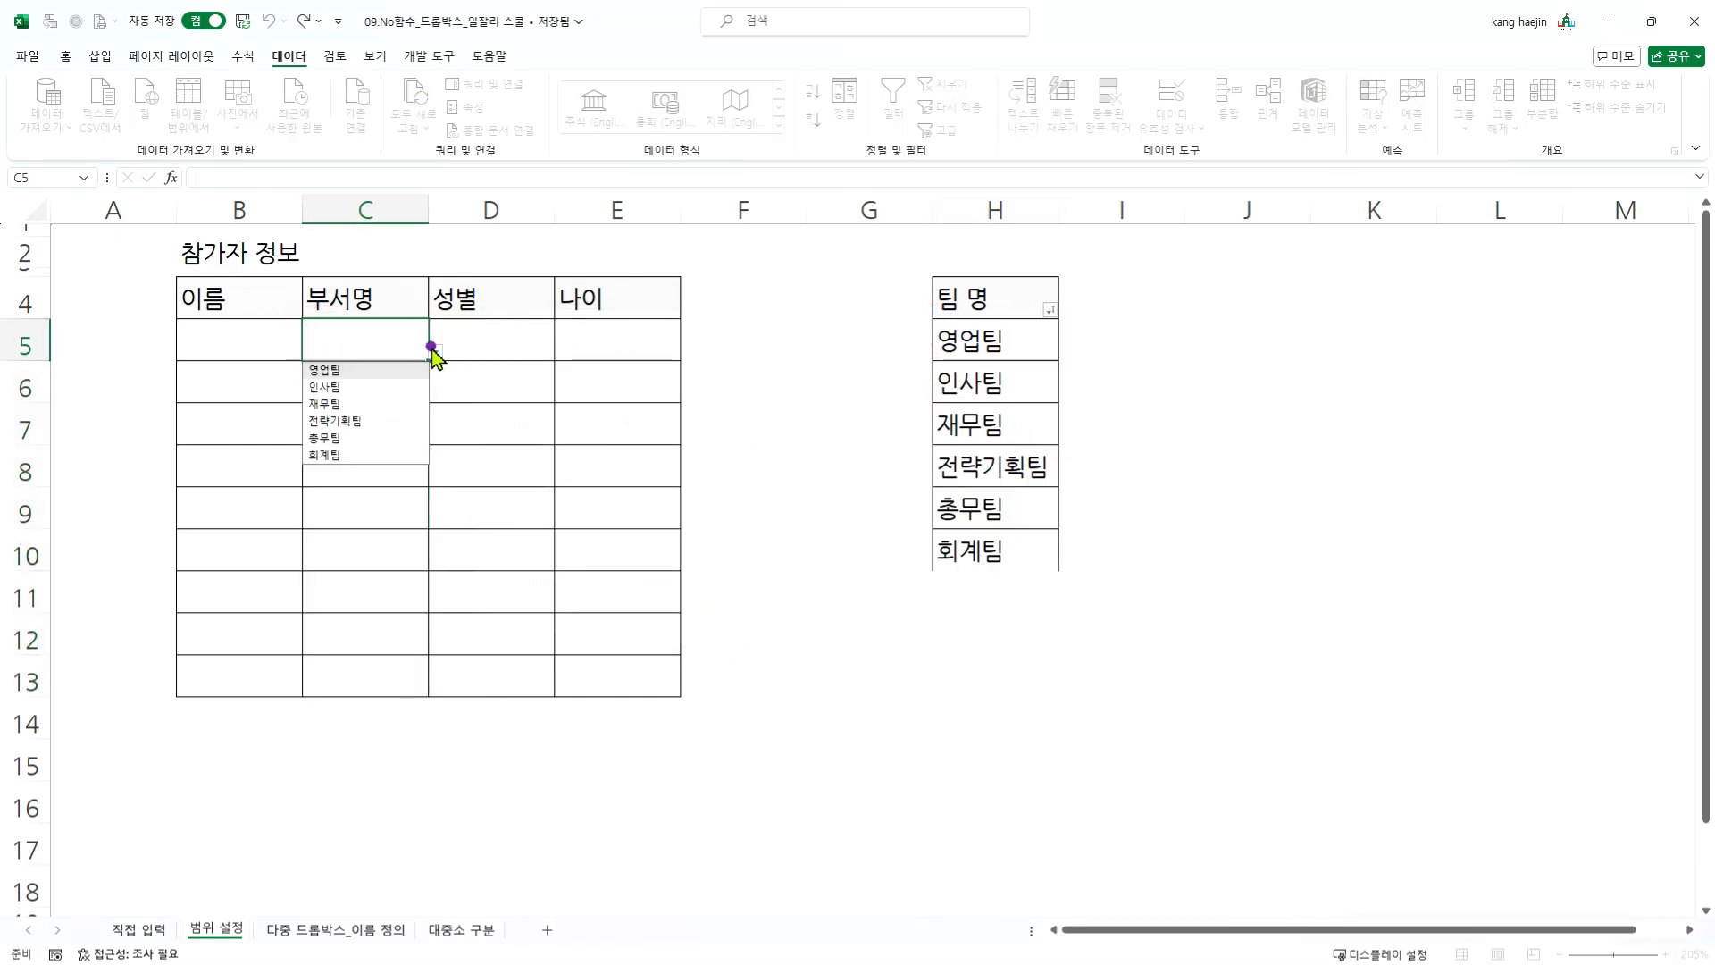
pyautogui.click(387, 341)
pyautogui.click(444, 511)
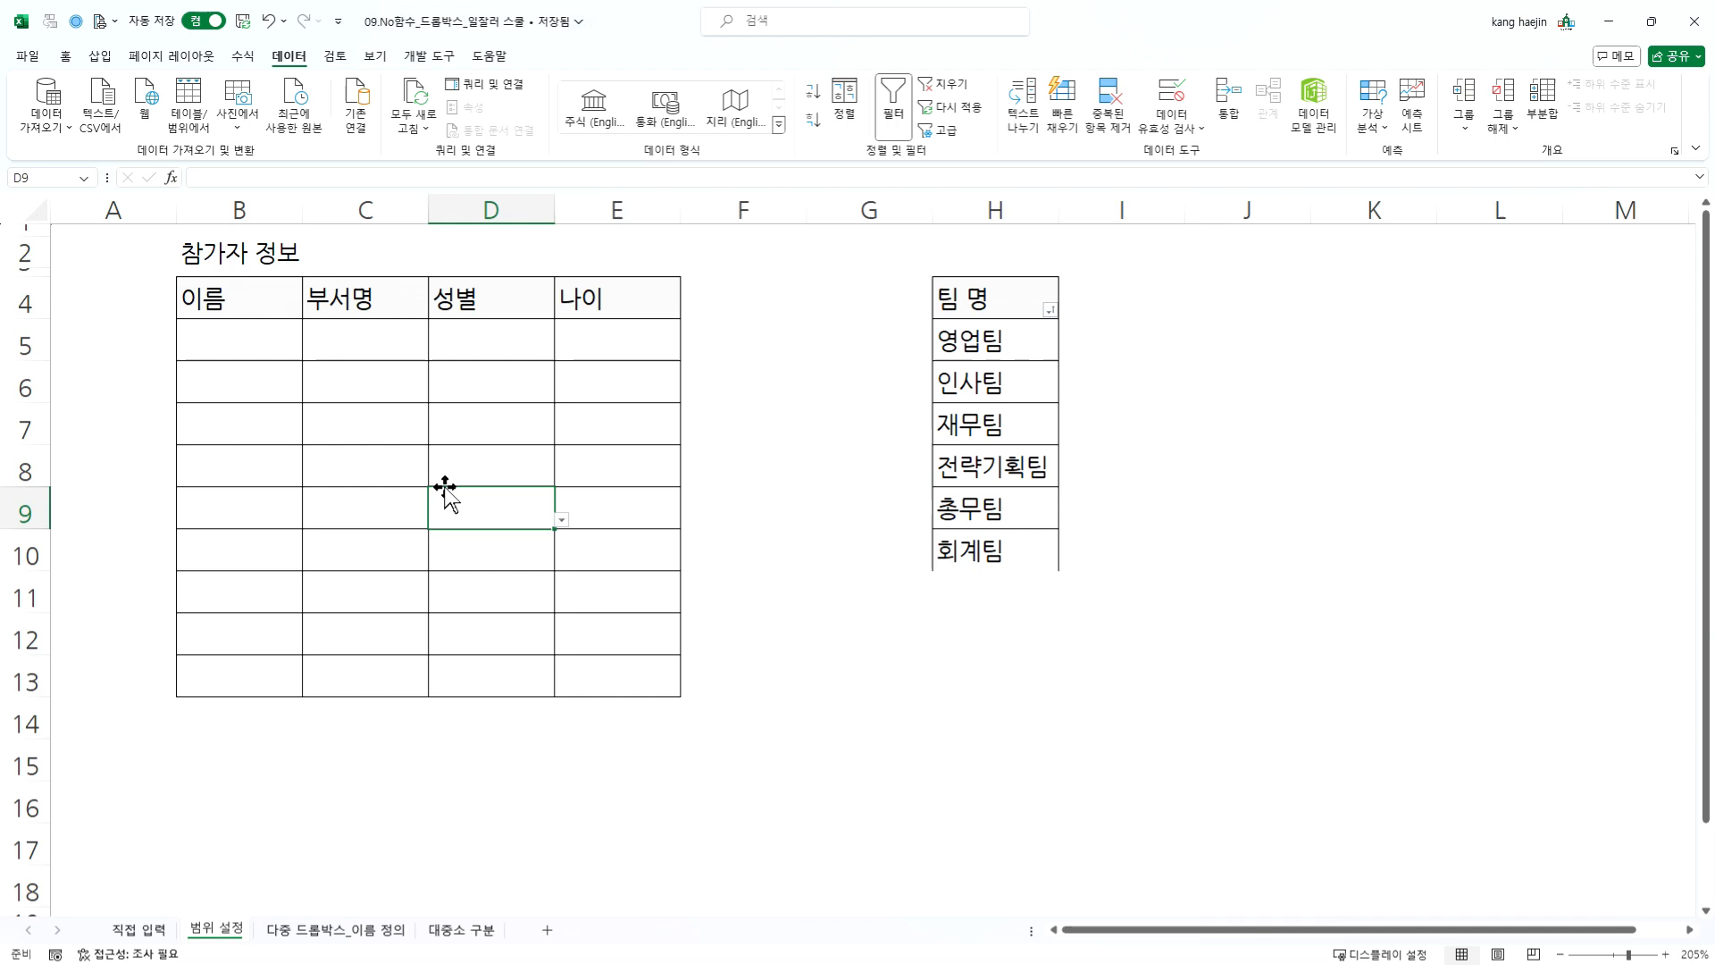
# - Switch to the sheet 다중 드롭박스_이름 정의 and examine the team member lists and the blank 부서명 and 이름 columns
pyautogui.click(360, 930)
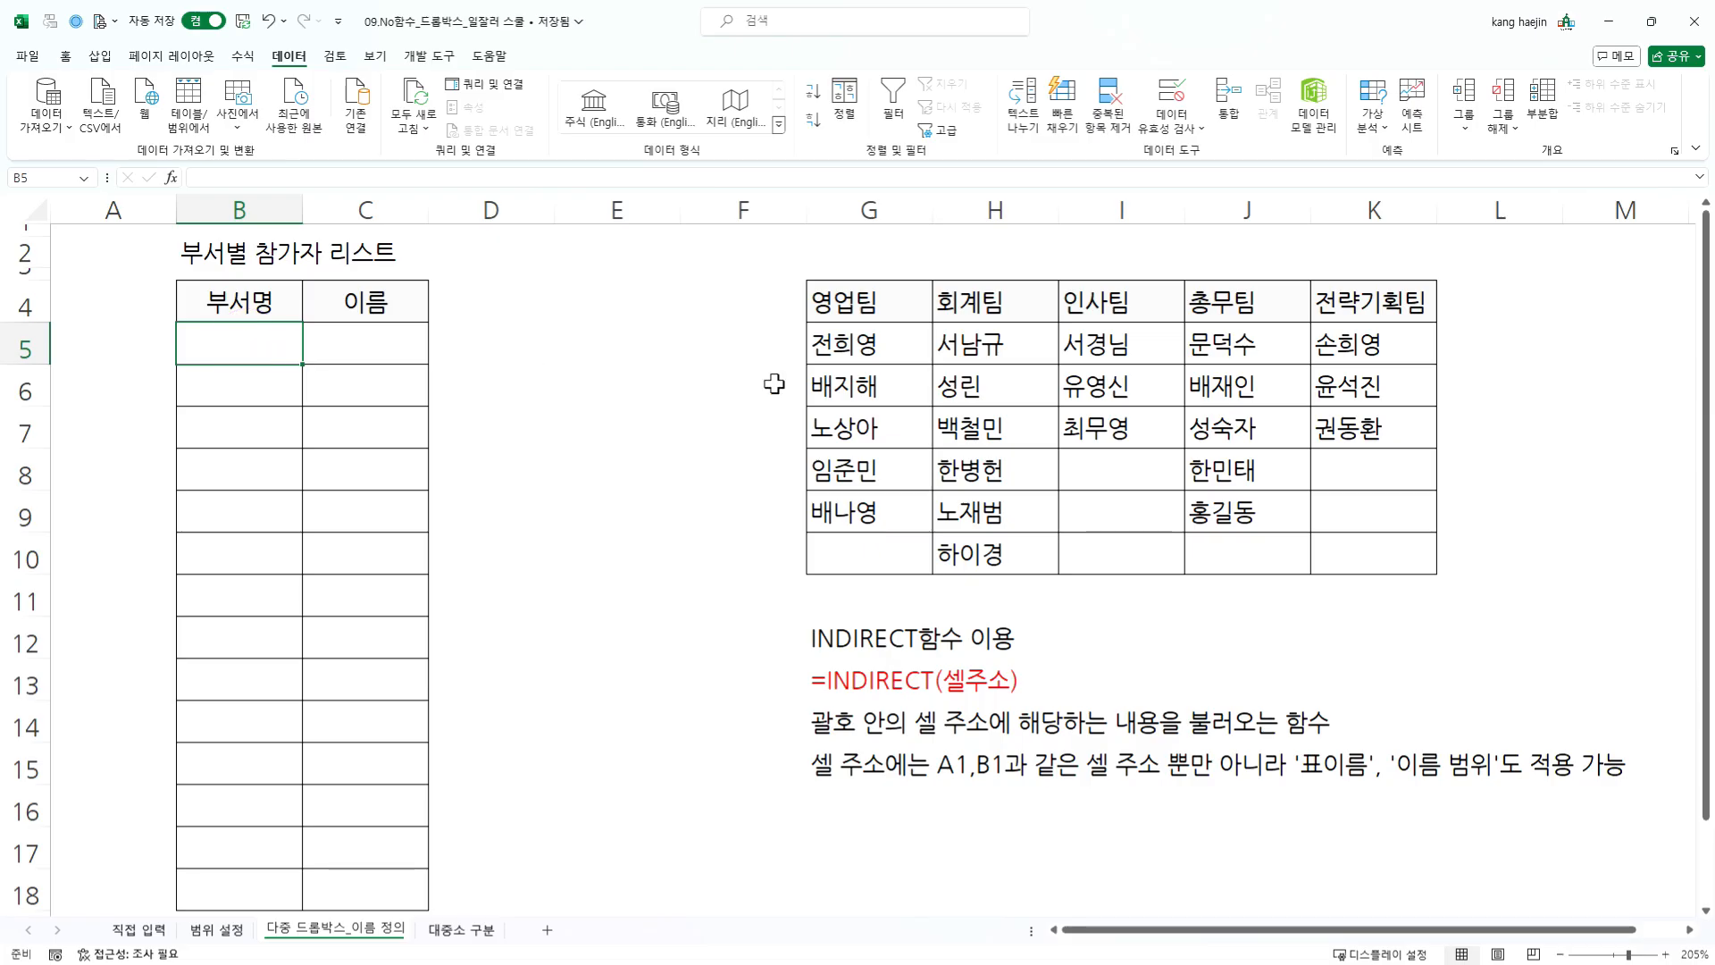
pyautogui.click(866, 344)
pyautogui.click(1008, 346)
pyautogui.click(1123, 353)
pyautogui.click(1268, 354)
pyautogui.click(1337, 344)
pyautogui.click(254, 335)
pyautogui.click(384, 353)
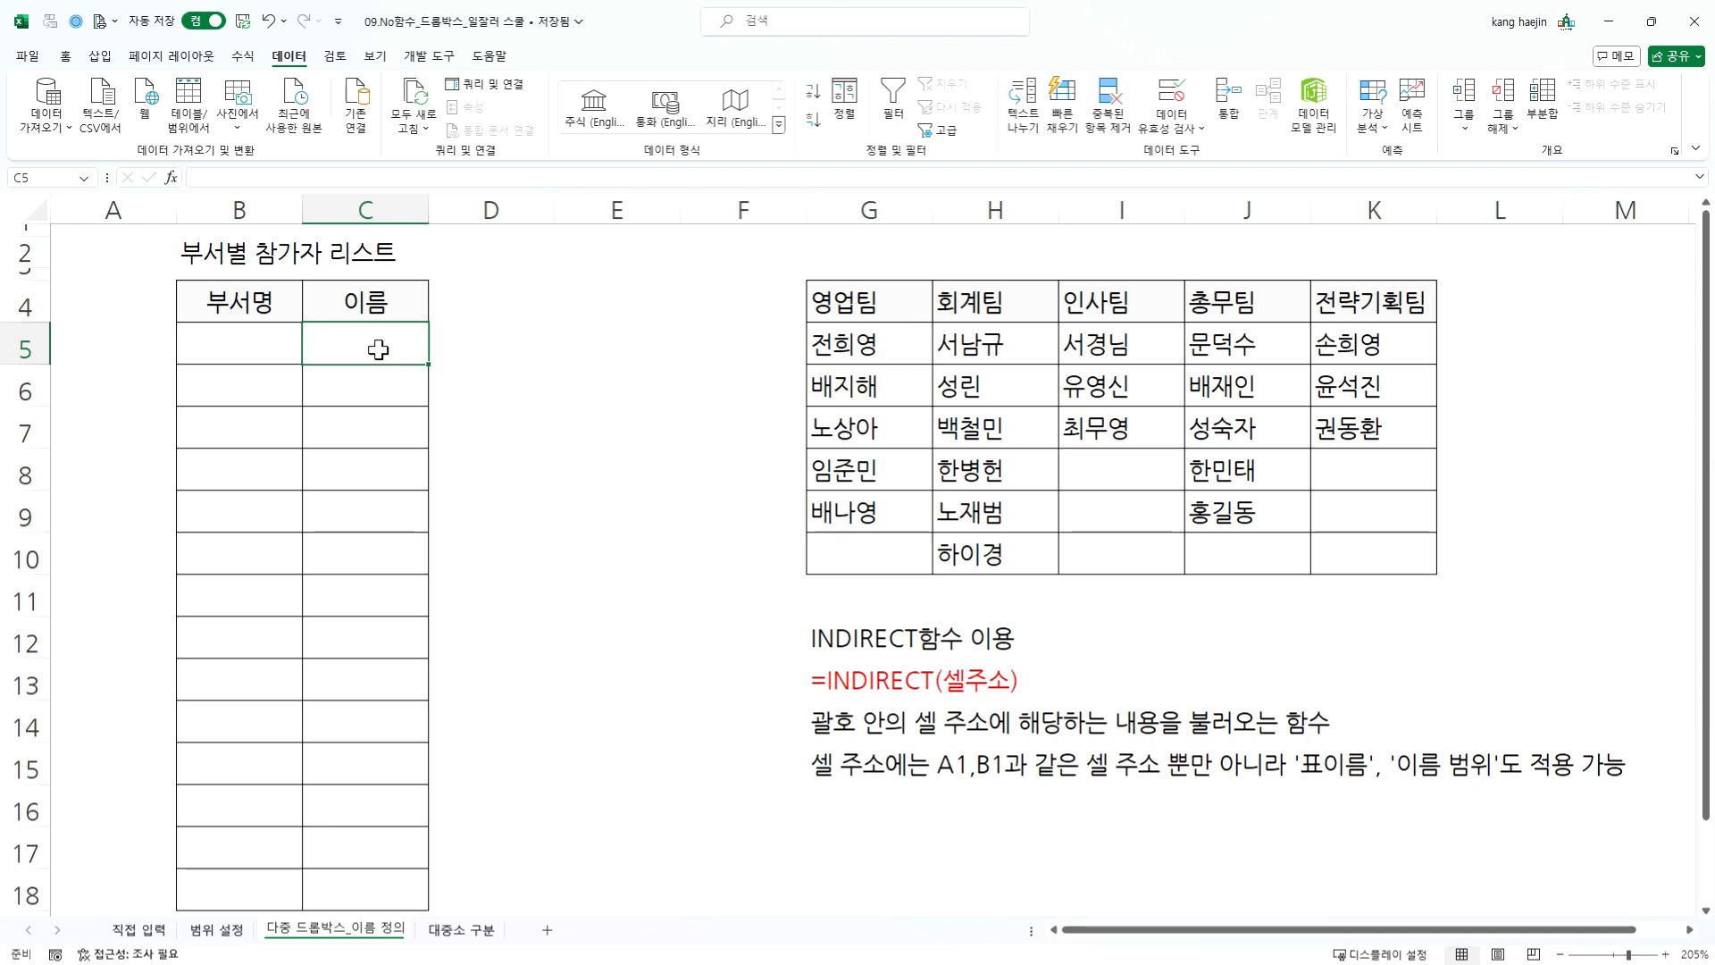
pyautogui.click(272, 342)
pyautogui.click(399, 342)
# - Read the INDIRECT function notes below the team table and locate the Name Box
pyautogui.click(894, 651)
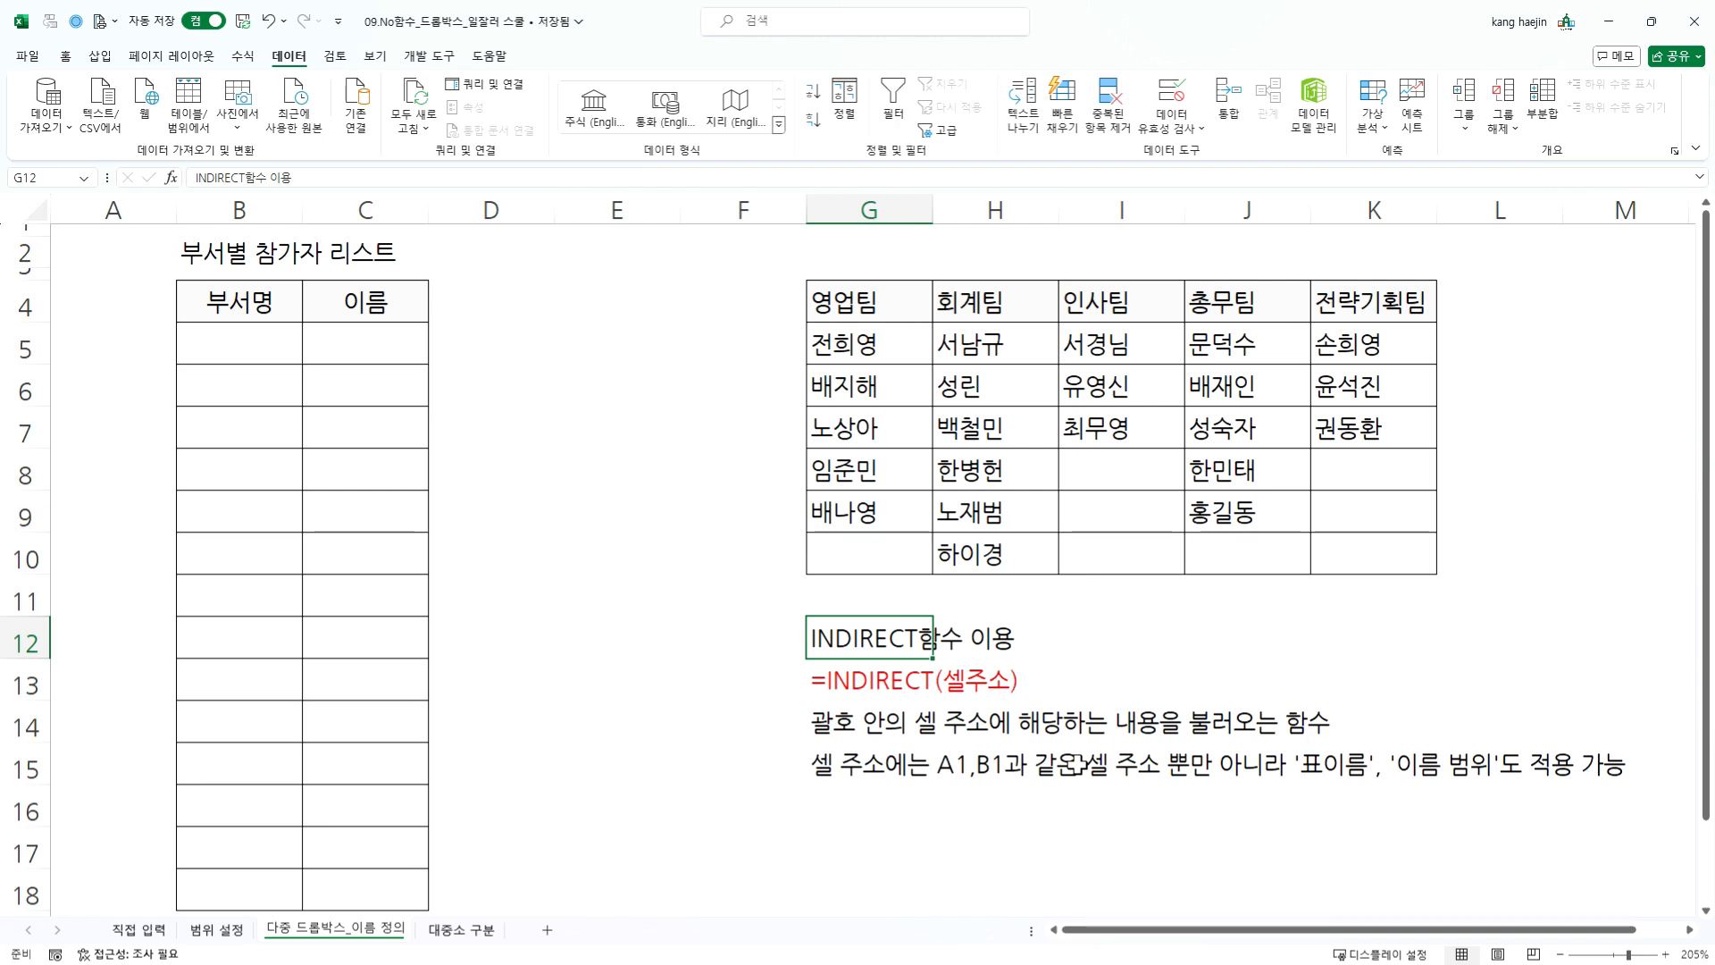
pyautogui.click(896, 735)
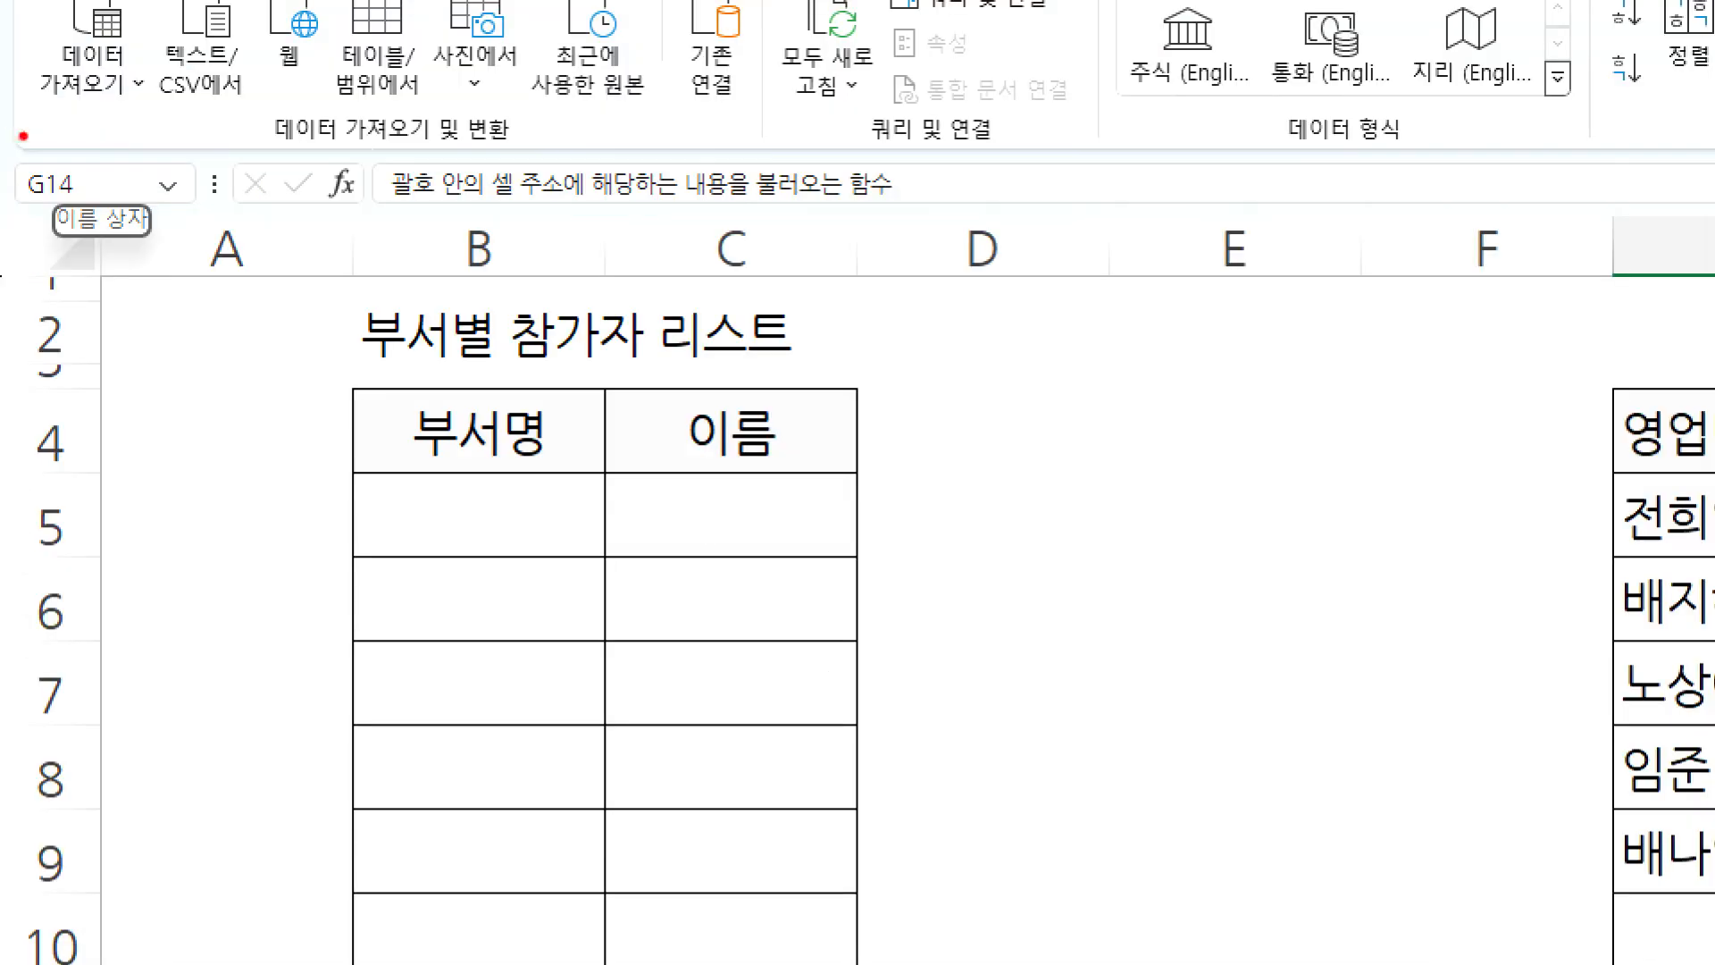
pyautogui.moveTo(13, 148); pyautogui.dragTo(204, 261)
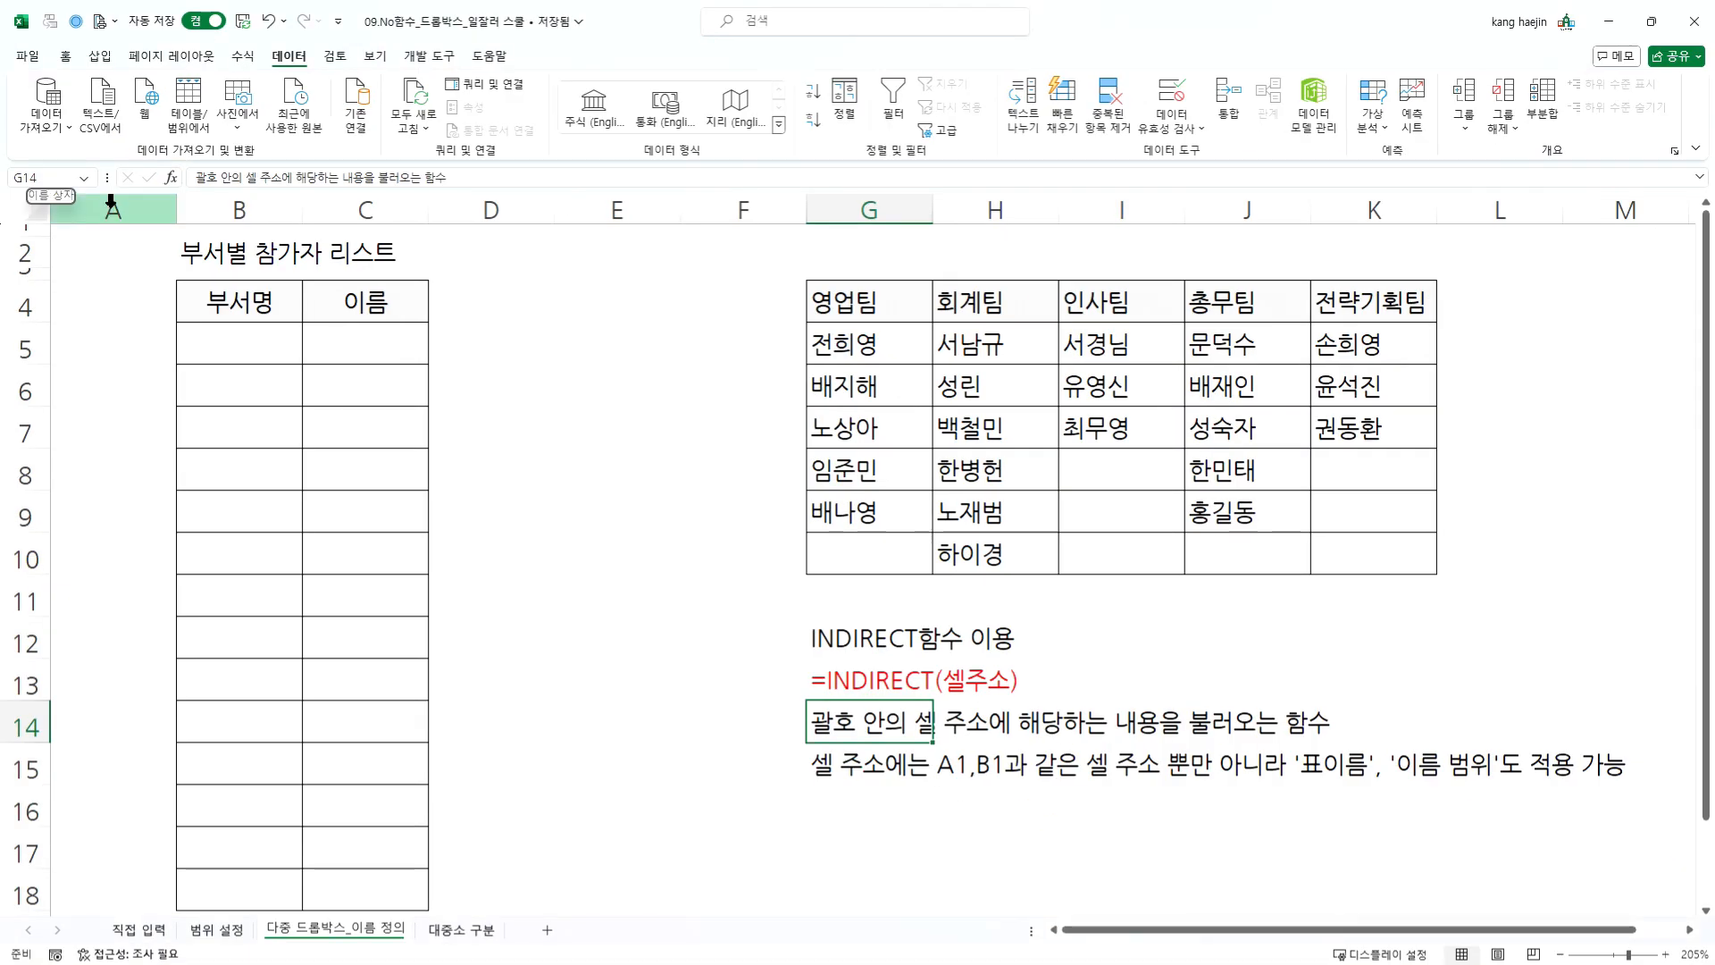
pyautogui.press('Return')
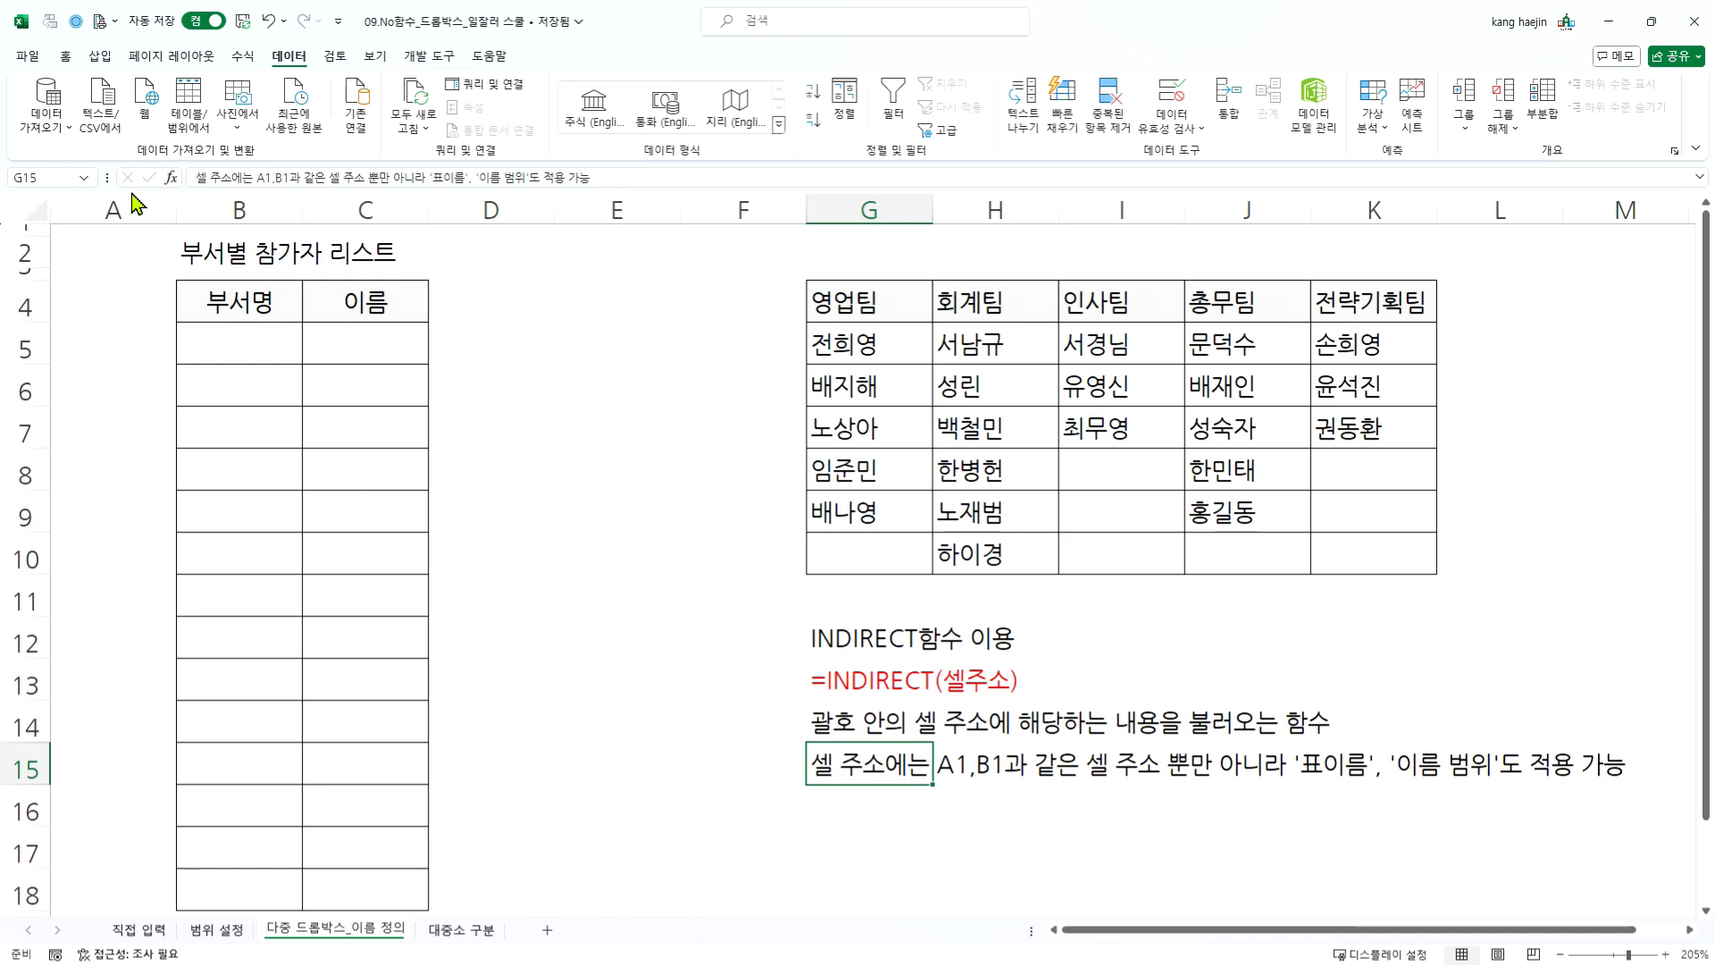
# - Name the range G5:G9, the members under the 영업팀 heading, as 영업팀
pyautogui.moveTo(836, 347); pyautogui.dragTo(855, 513)
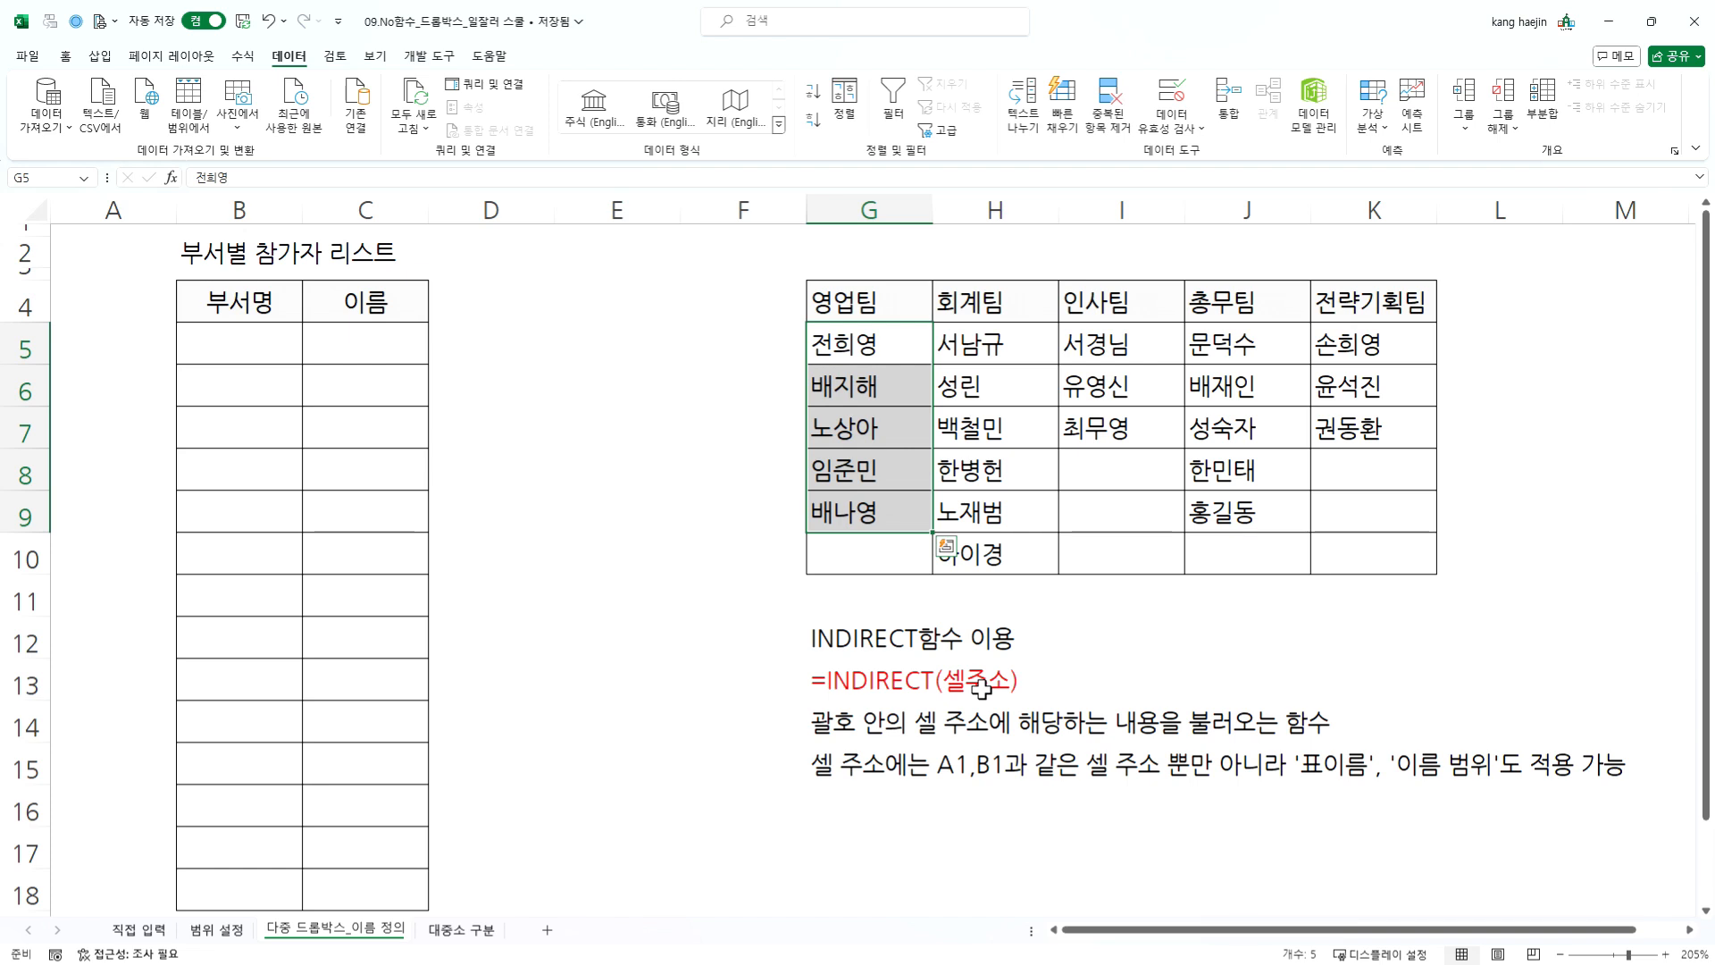
pyautogui.moveTo(889, 349); pyautogui.dragTo(886, 512)
pyautogui.click(69, 181)
pyautogui.write('영업팀')
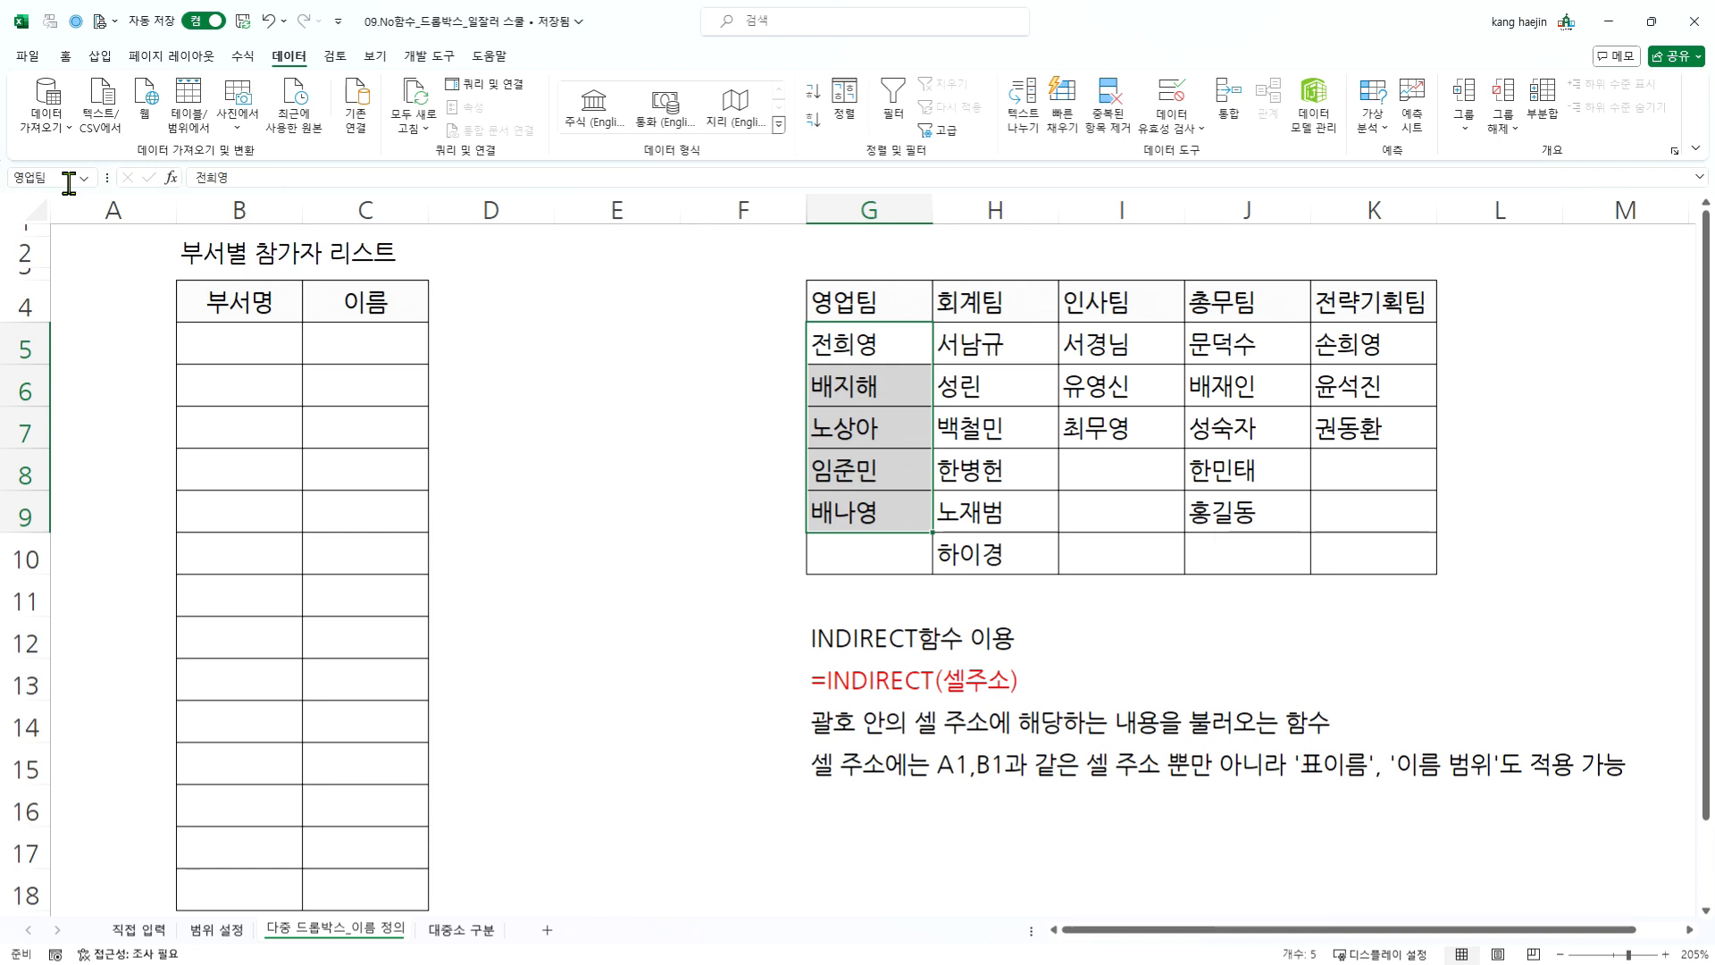
# - Look up the defined name 영업팀 in the workbook's name list, including from cell F7
pyautogui.click(84, 178)
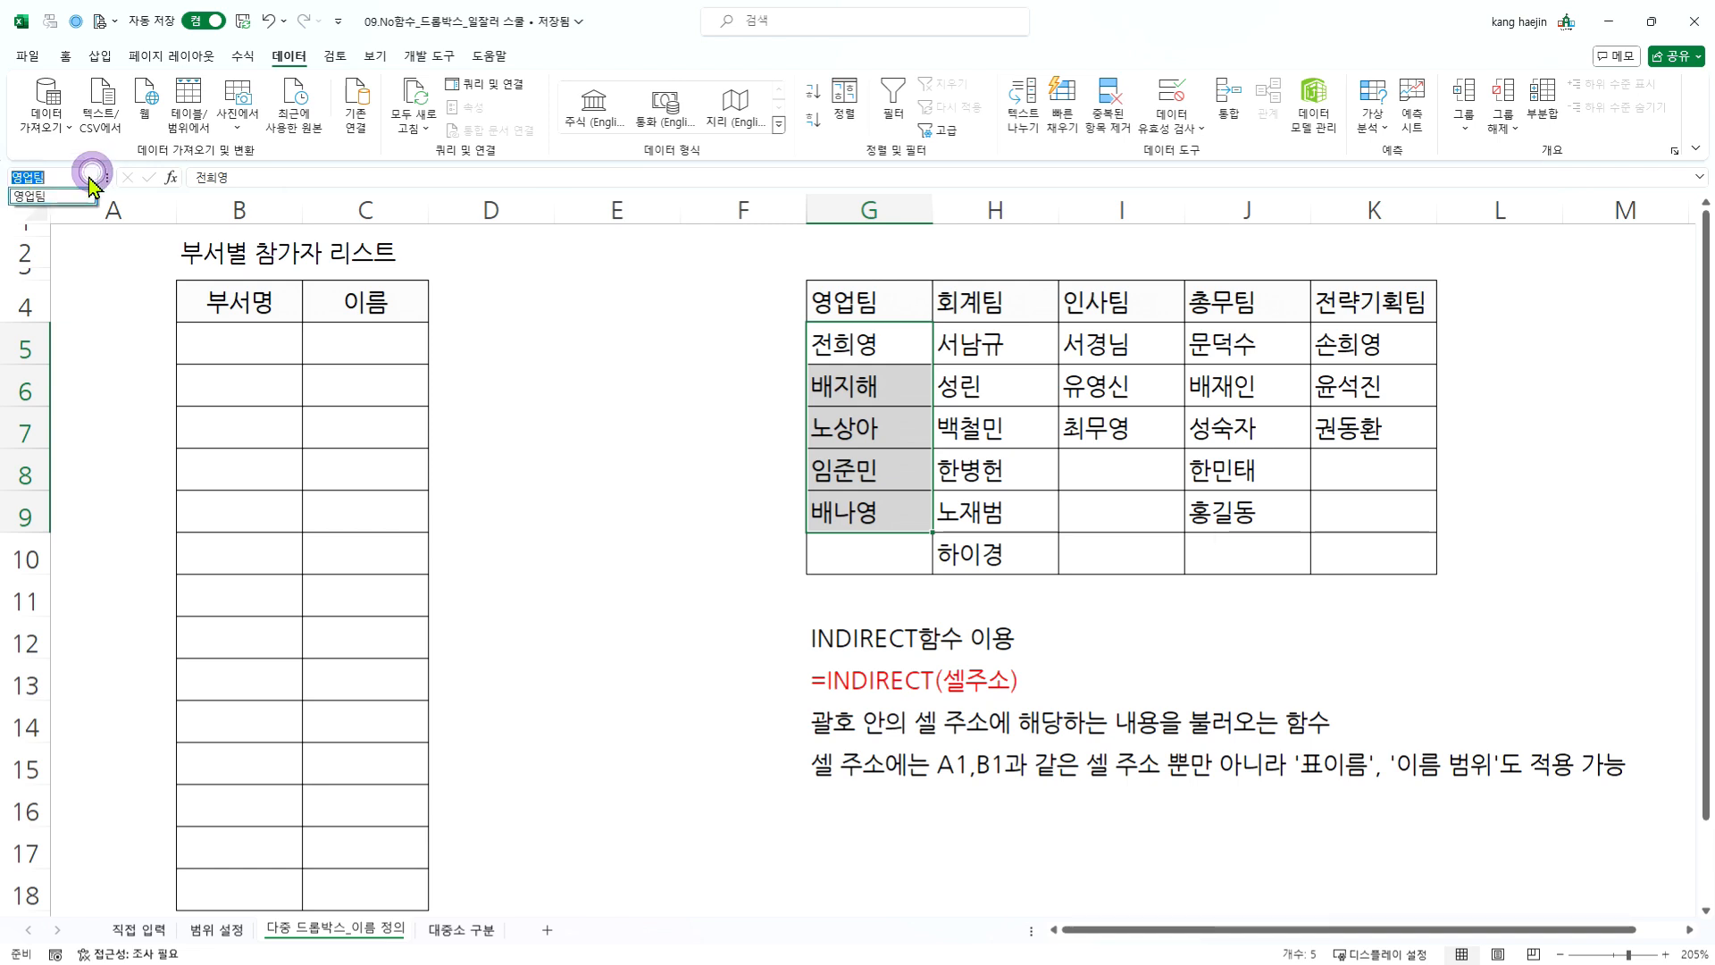
pyautogui.click(87, 192)
pyautogui.click(115, 313)
pyautogui.click(754, 425)
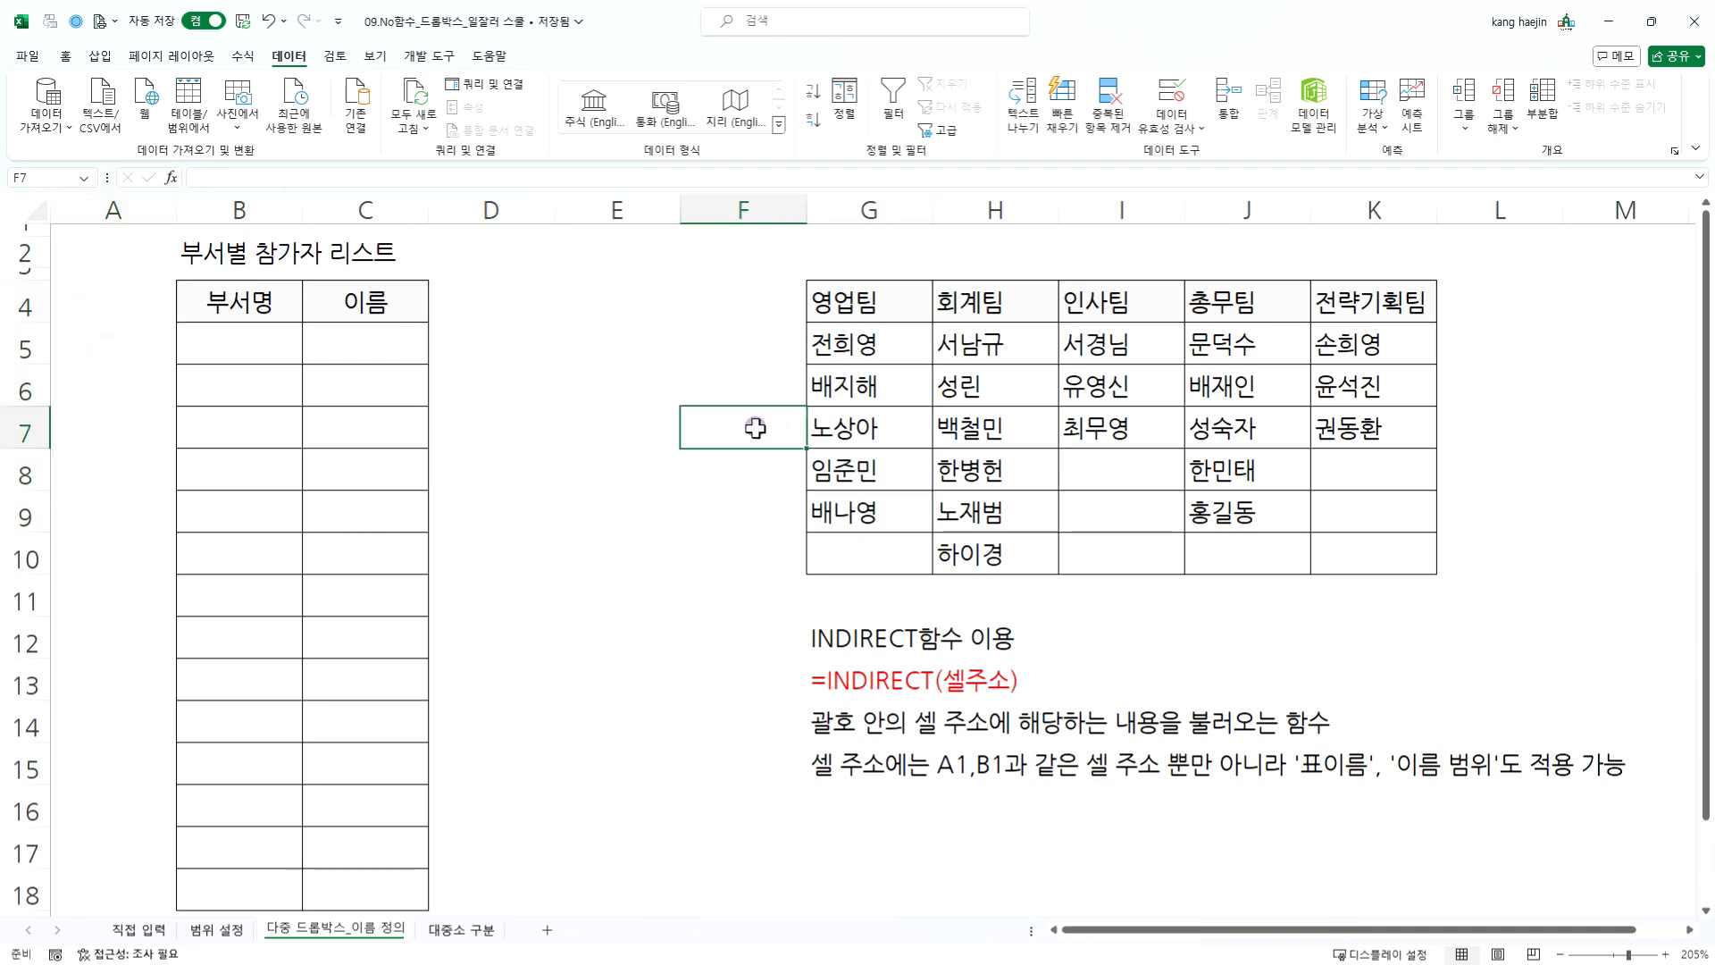
pyautogui.click(85, 178)
pyautogui.click(574, 356)
# - Review the name 영업팀 and its reference range in the Name Manager, and close it
pyautogui.click(239, 58)
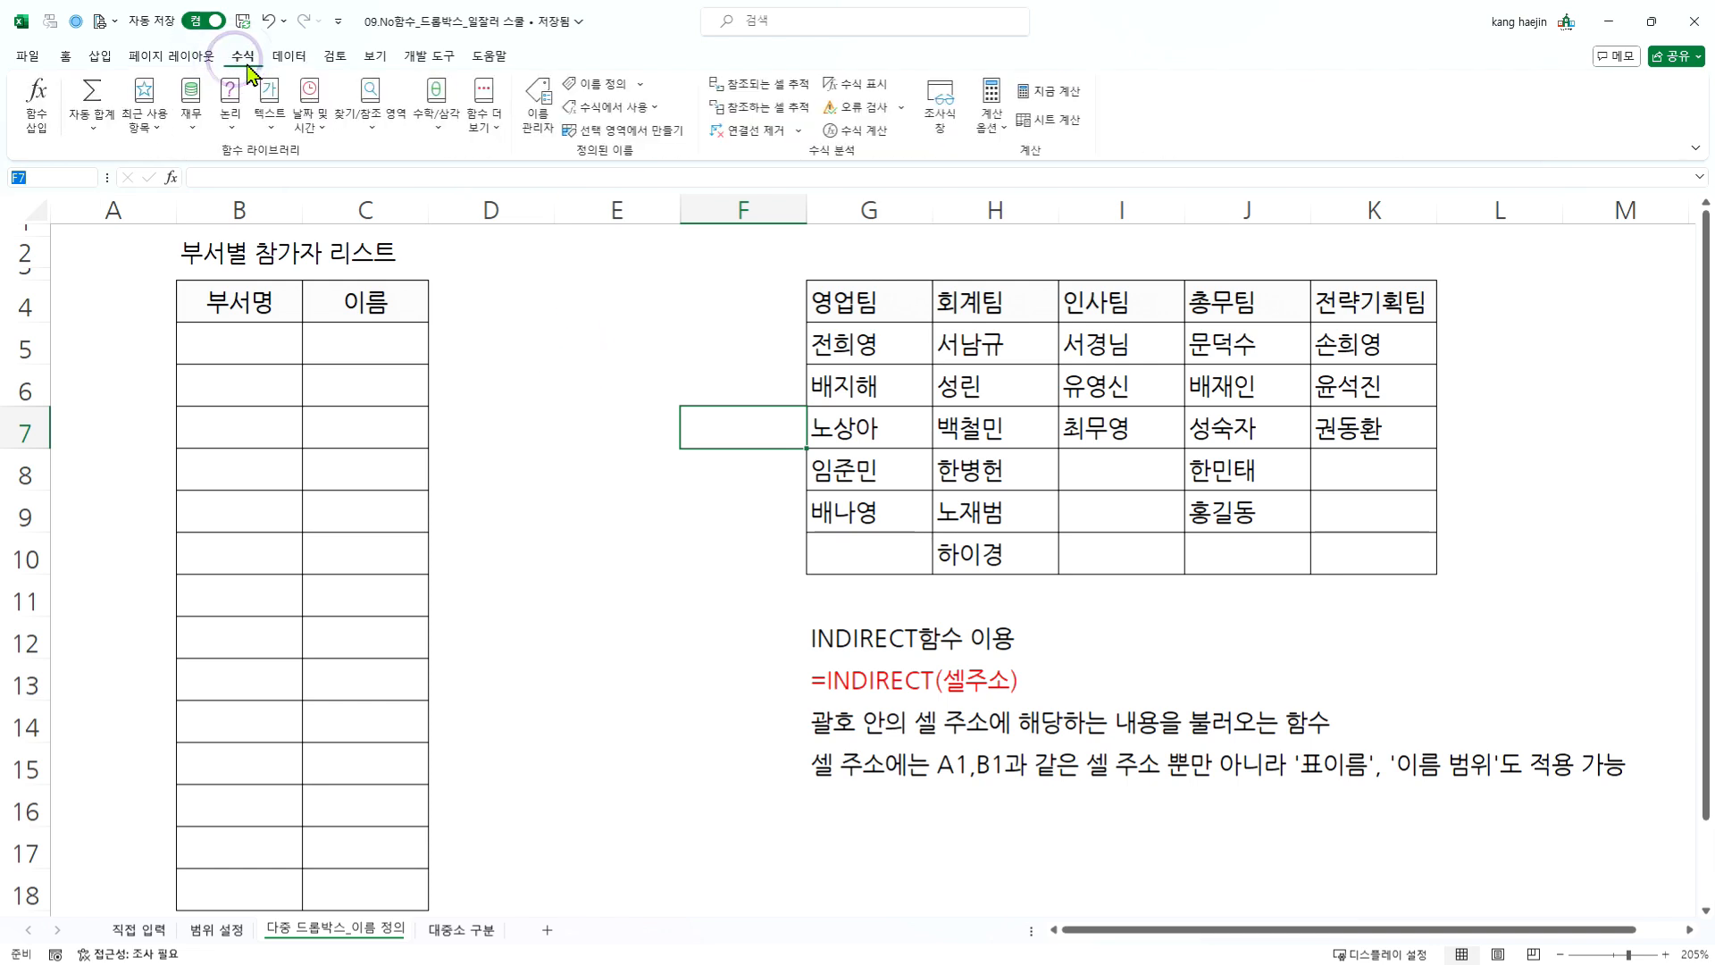
pyautogui.click(539, 105)
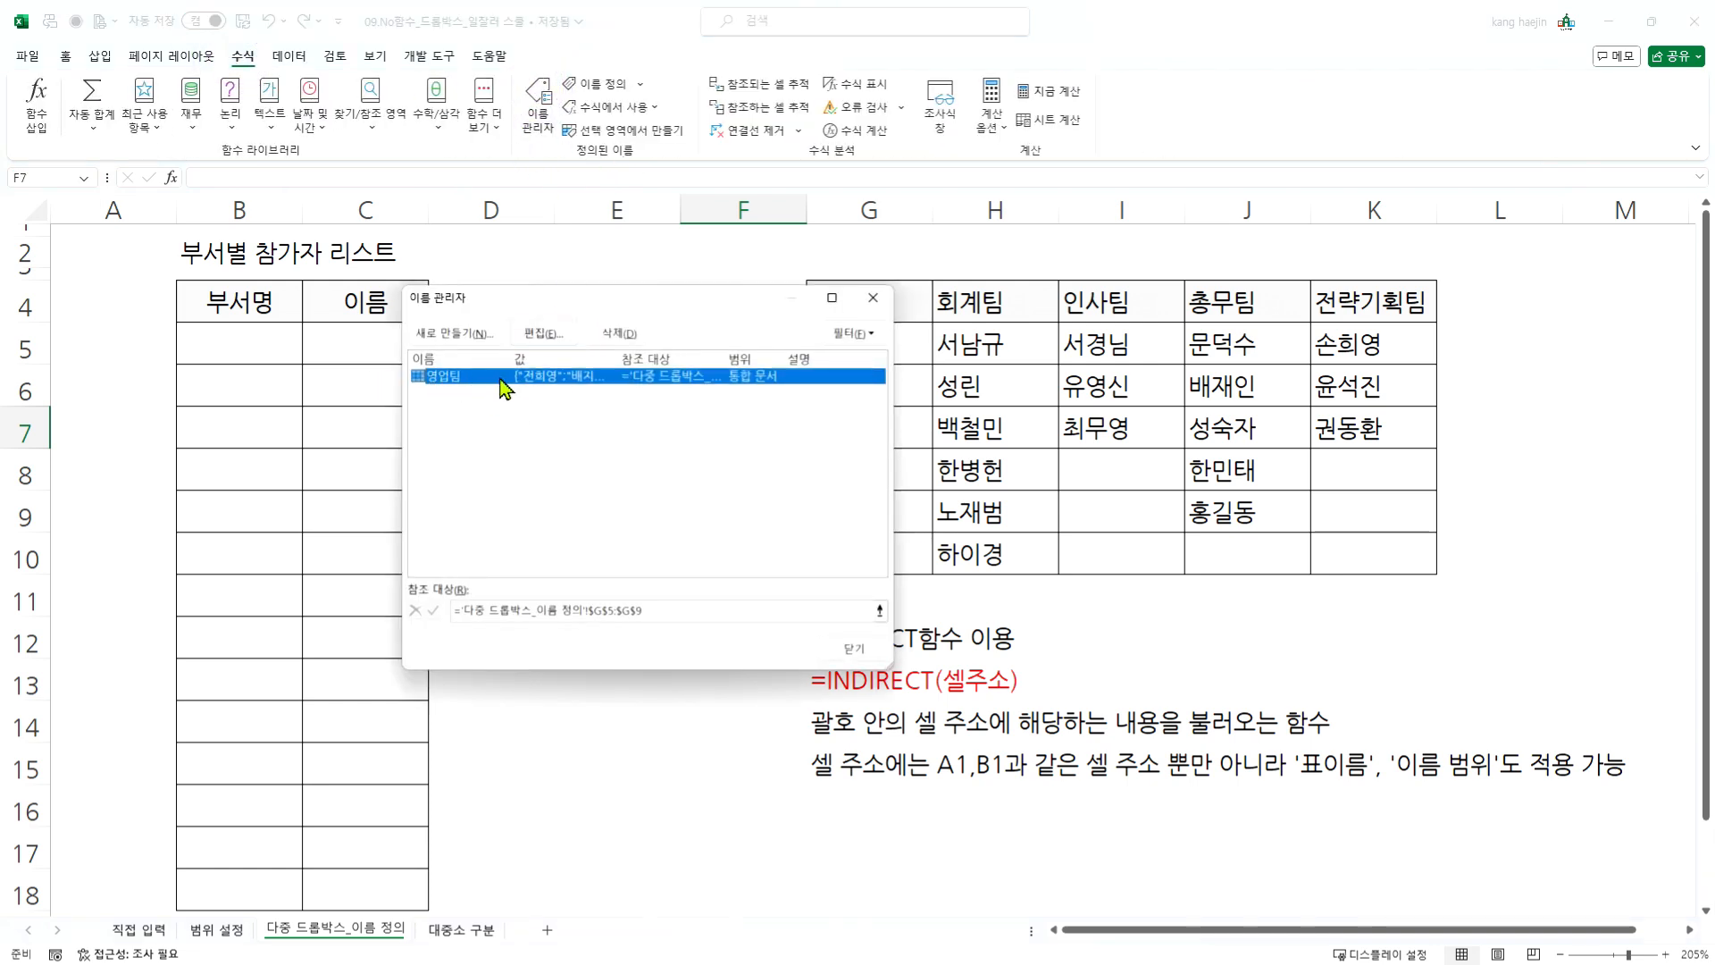
pyautogui.click(854, 649)
# - Name the range H5:H10 as 회계팀, and go to the named ranges 영업팀 and 회계팀 to check them
pyautogui.moveTo(976, 346); pyautogui.dragTo(979, 547)
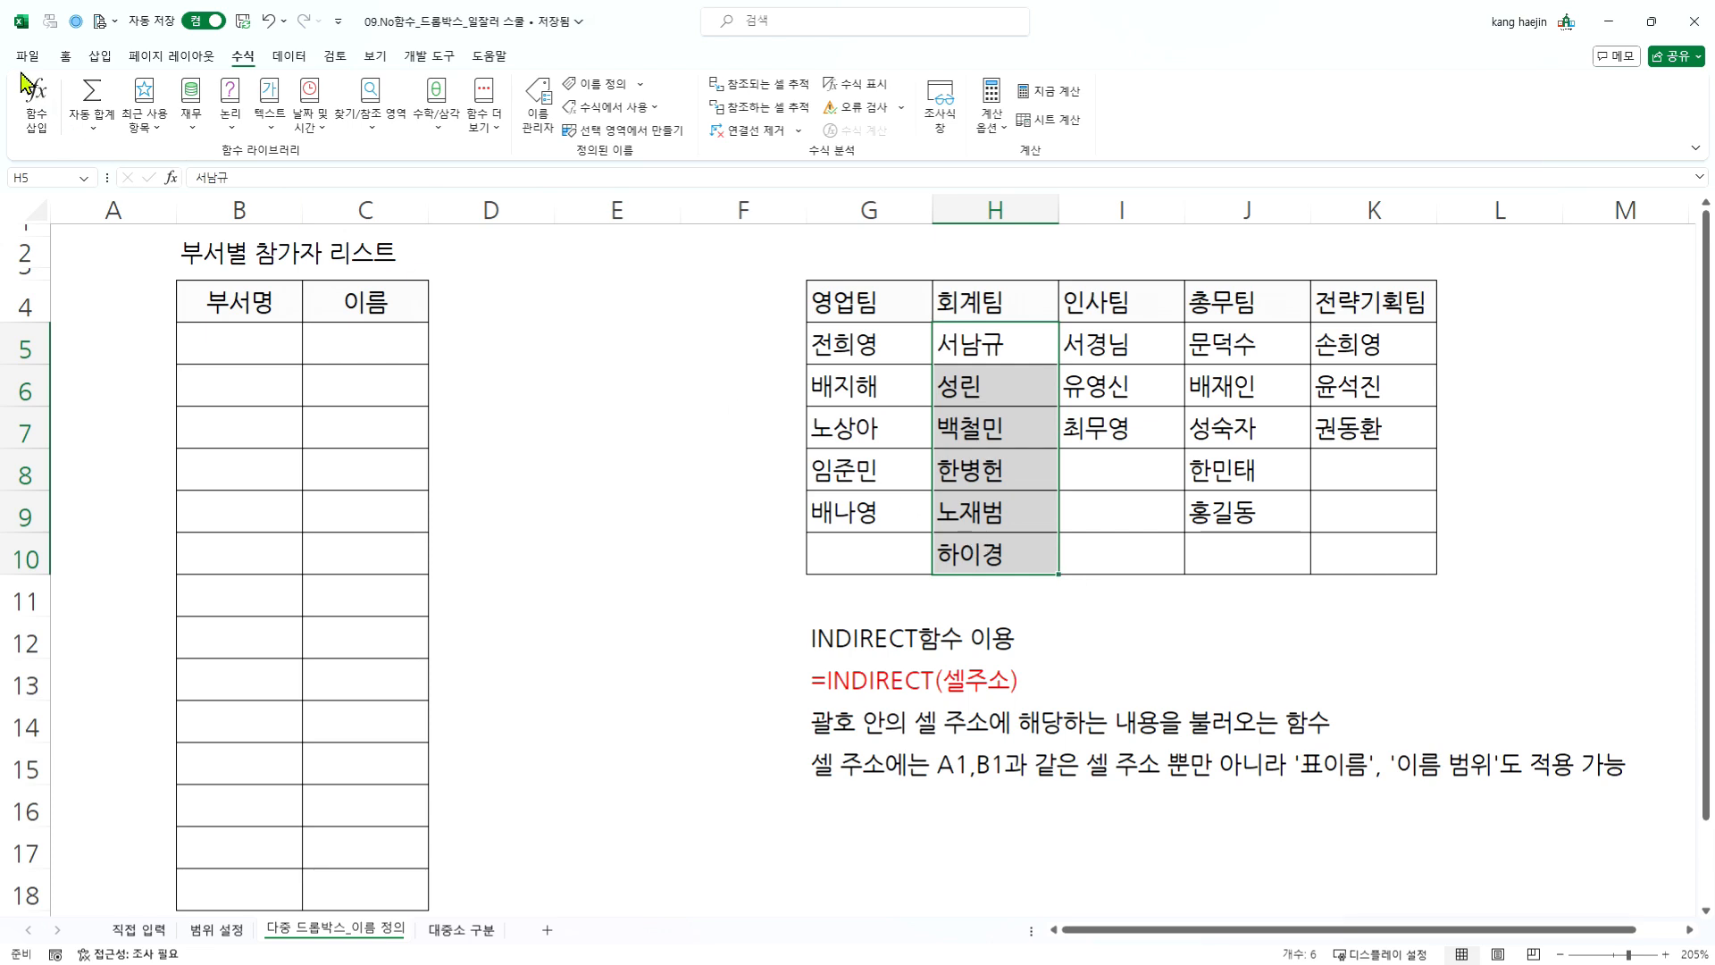
pyautogui.click(57, 178)
pyautogui.click(83, 178)
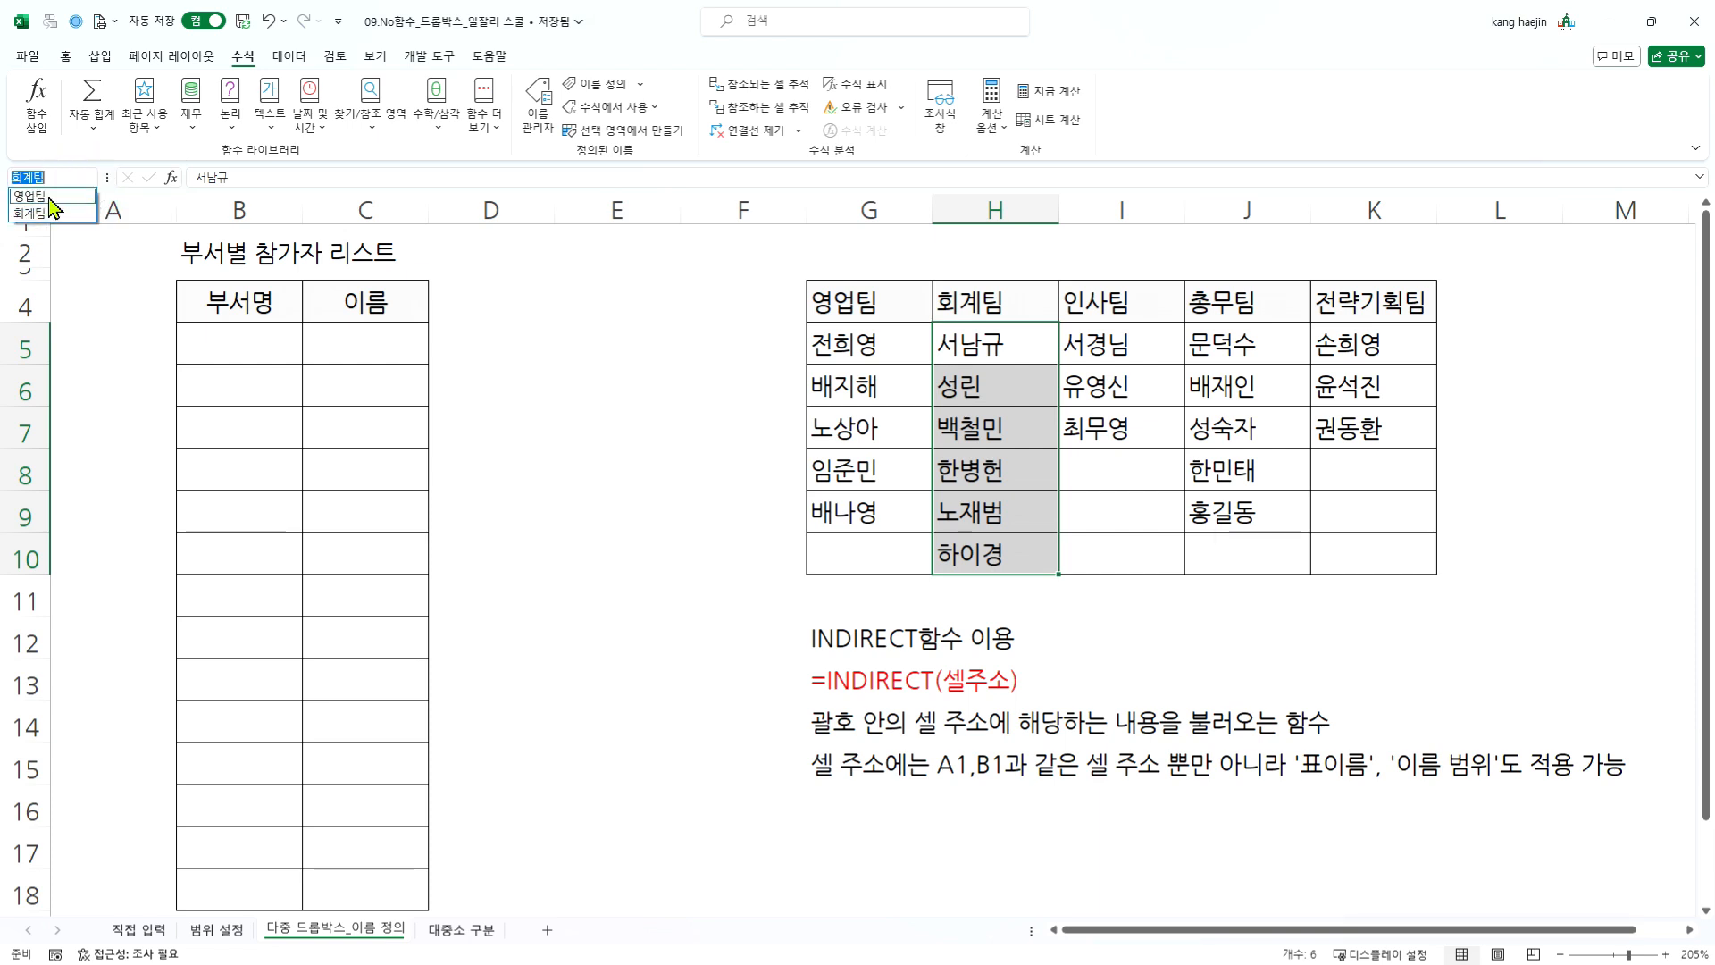
pyautogui.click(54, 196)
pyautogui.click(79, 175)
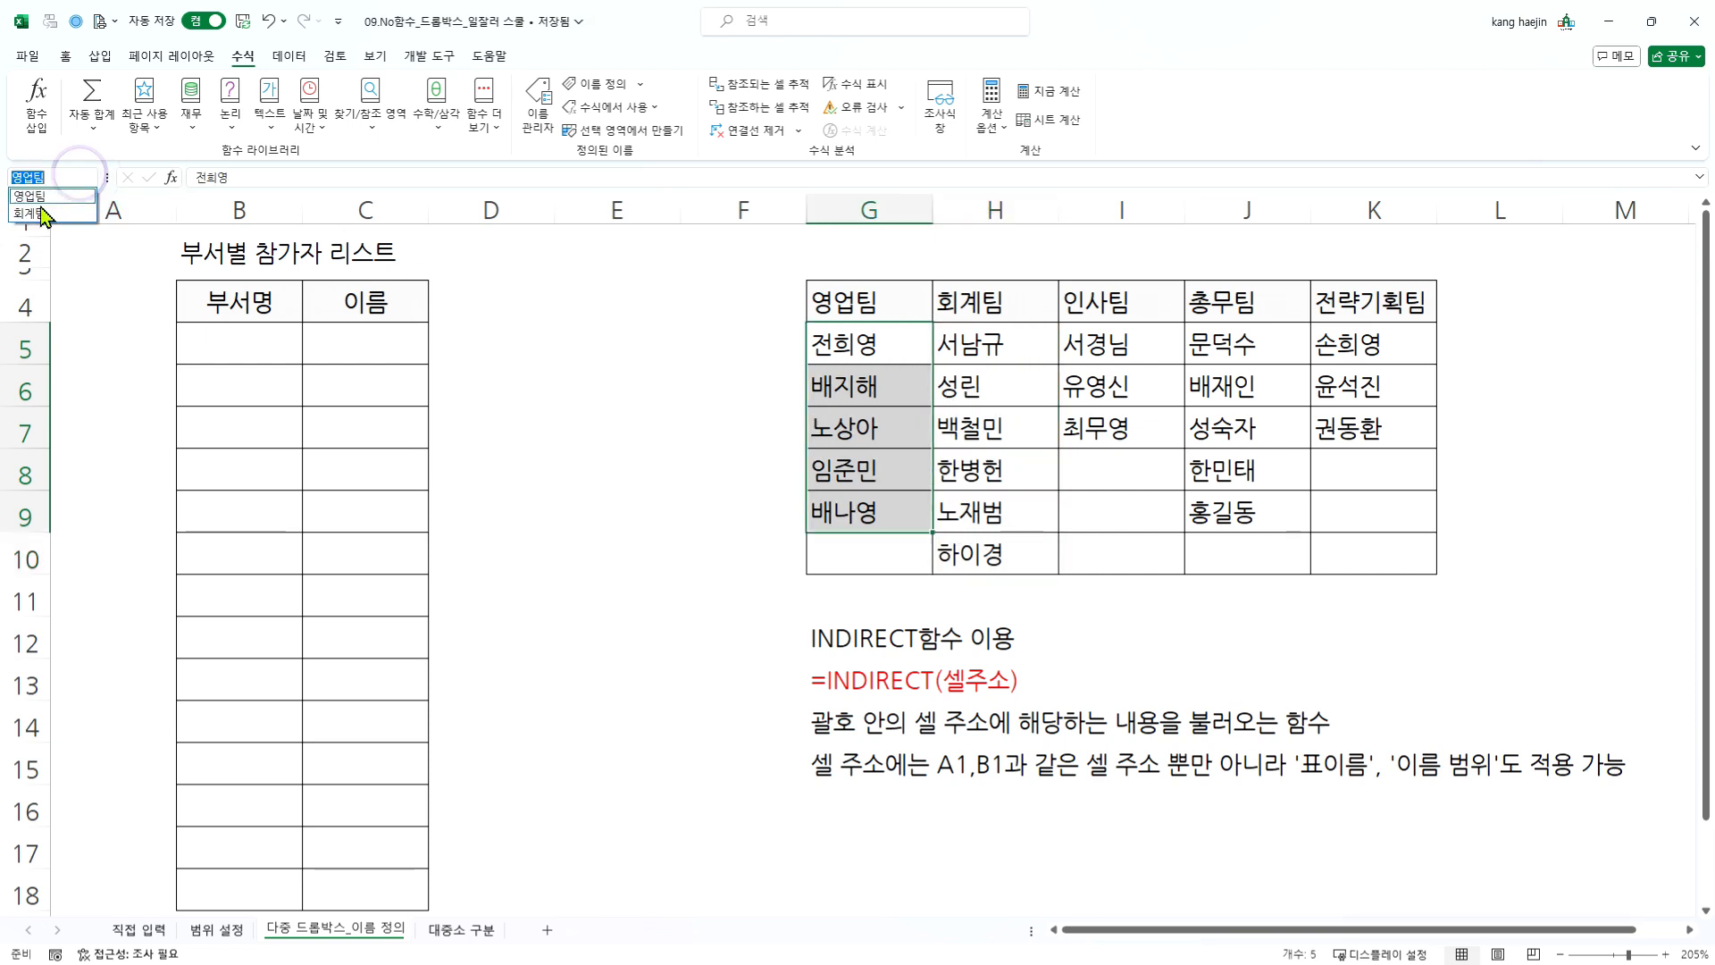
pyautogui.click(31, 213)
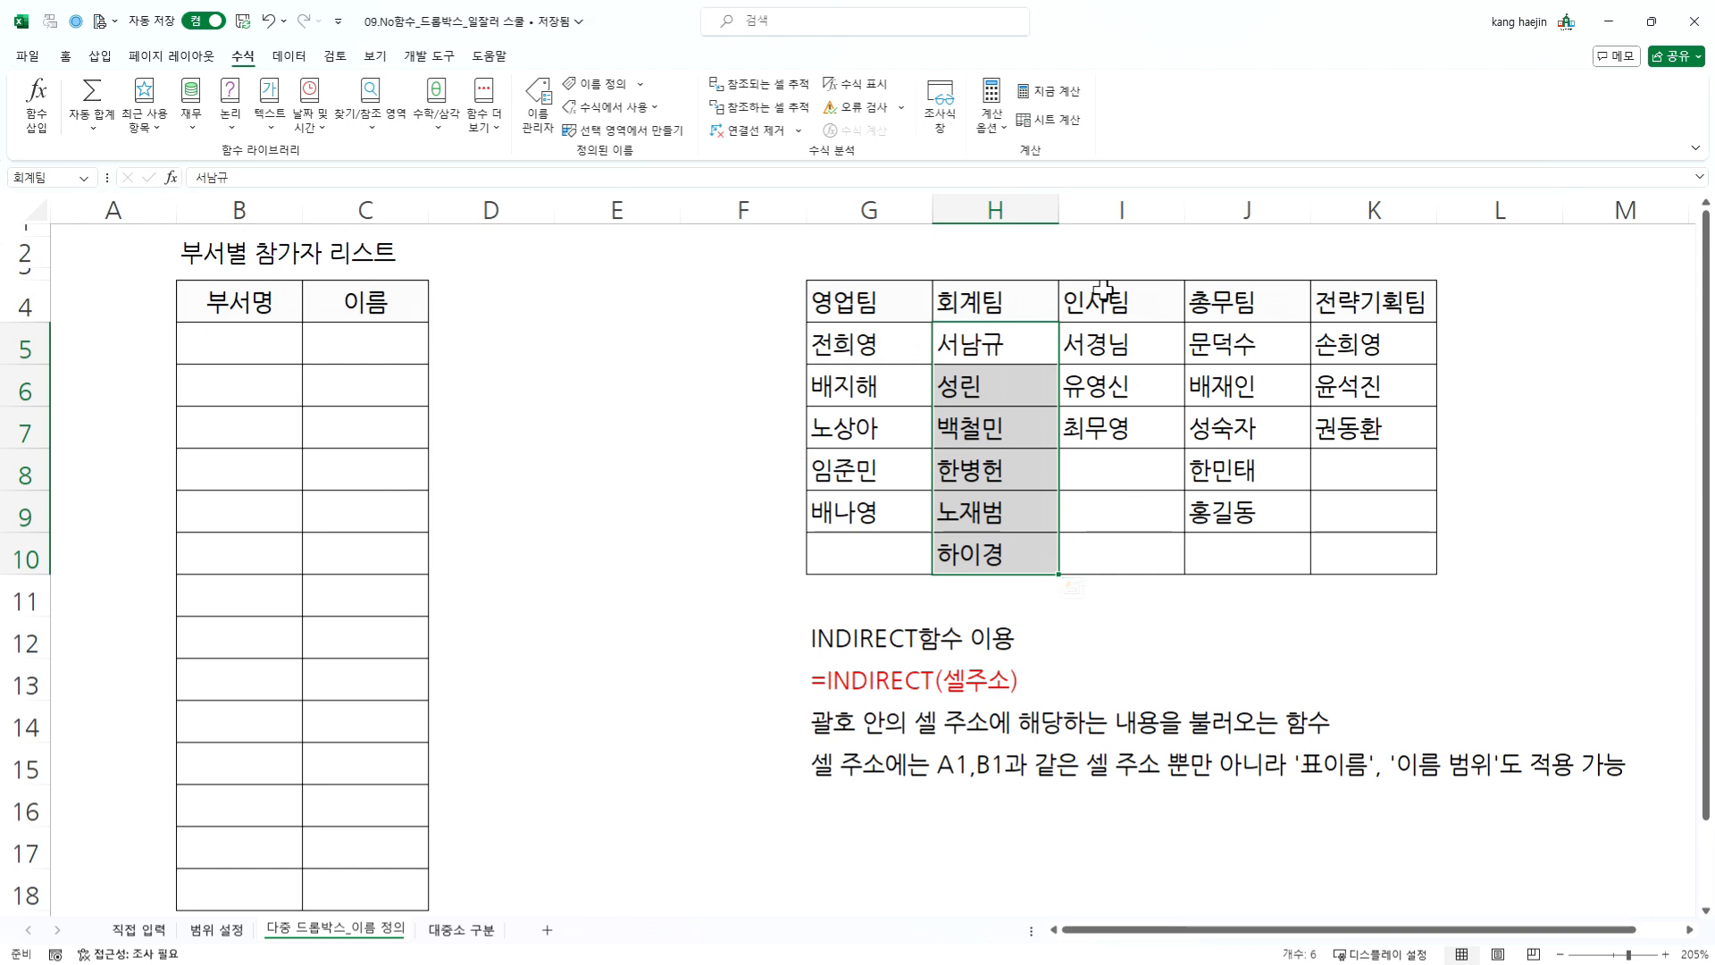
# - Create names for the 인사팀, 총무팀 and 전략기획팀 columns in I4:K9 from the top row only, and open the Name Manager
pyautogui.moveTo(1104, 290); pyautogui.dragTo(1378, 516)
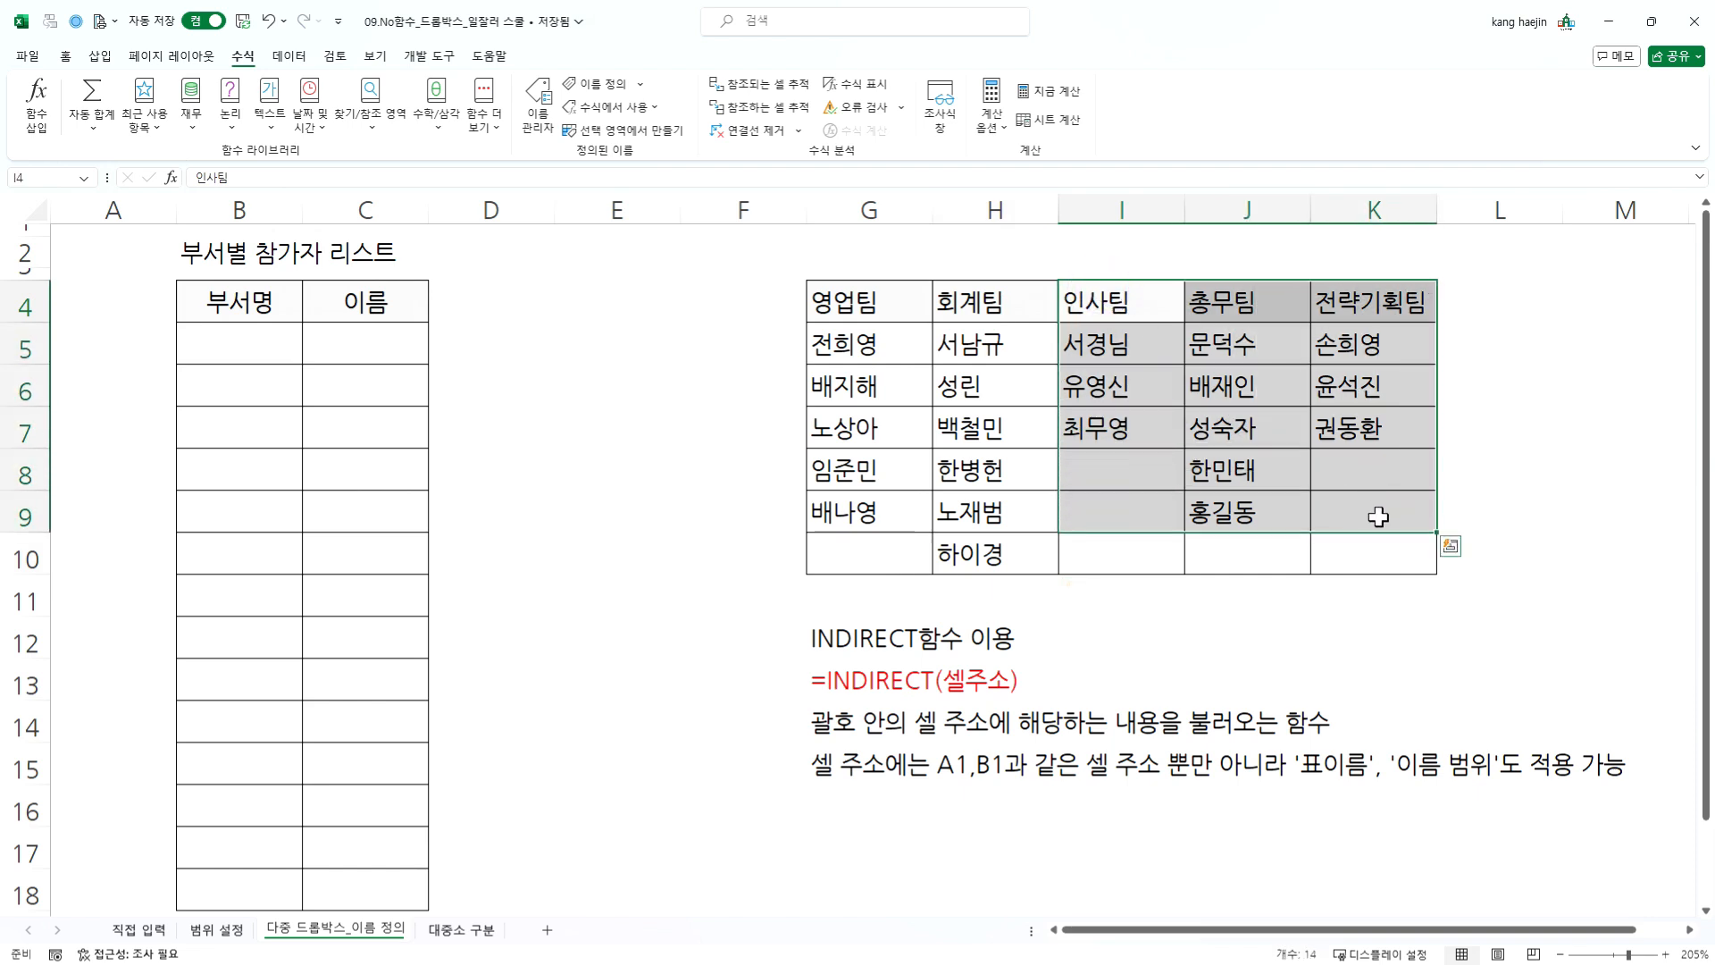
pyautogui.click(644, 134)
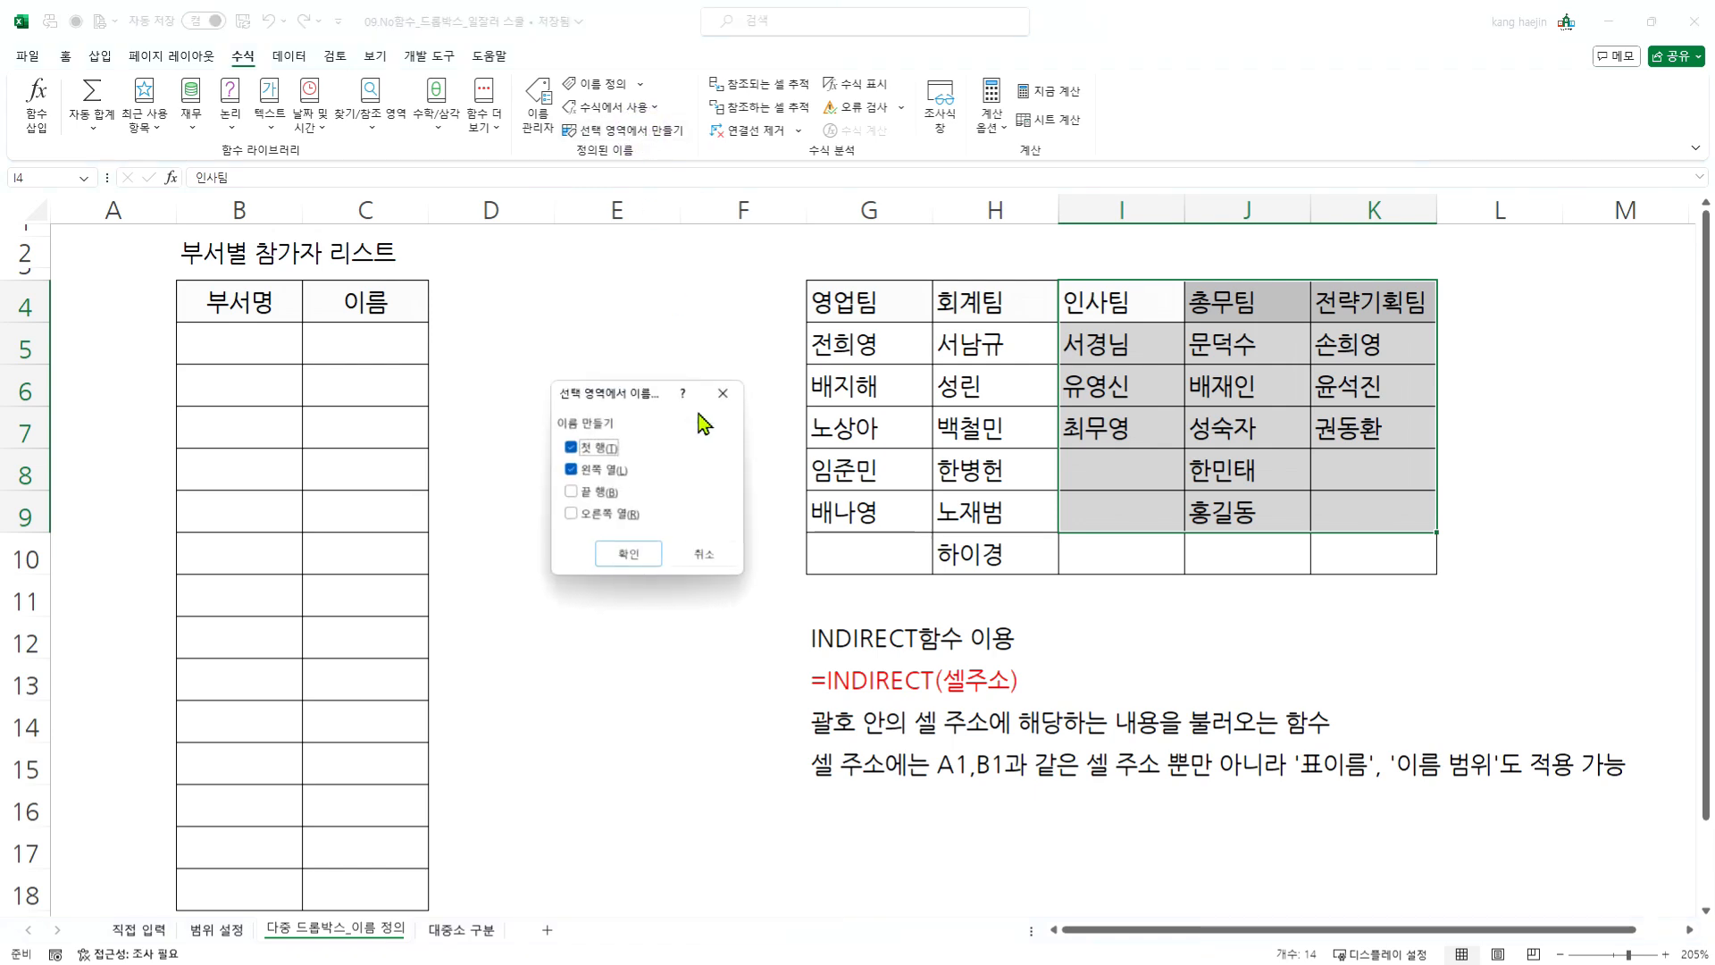
pyautogui.click(577, 470)
pyautogui.click(628, 555)
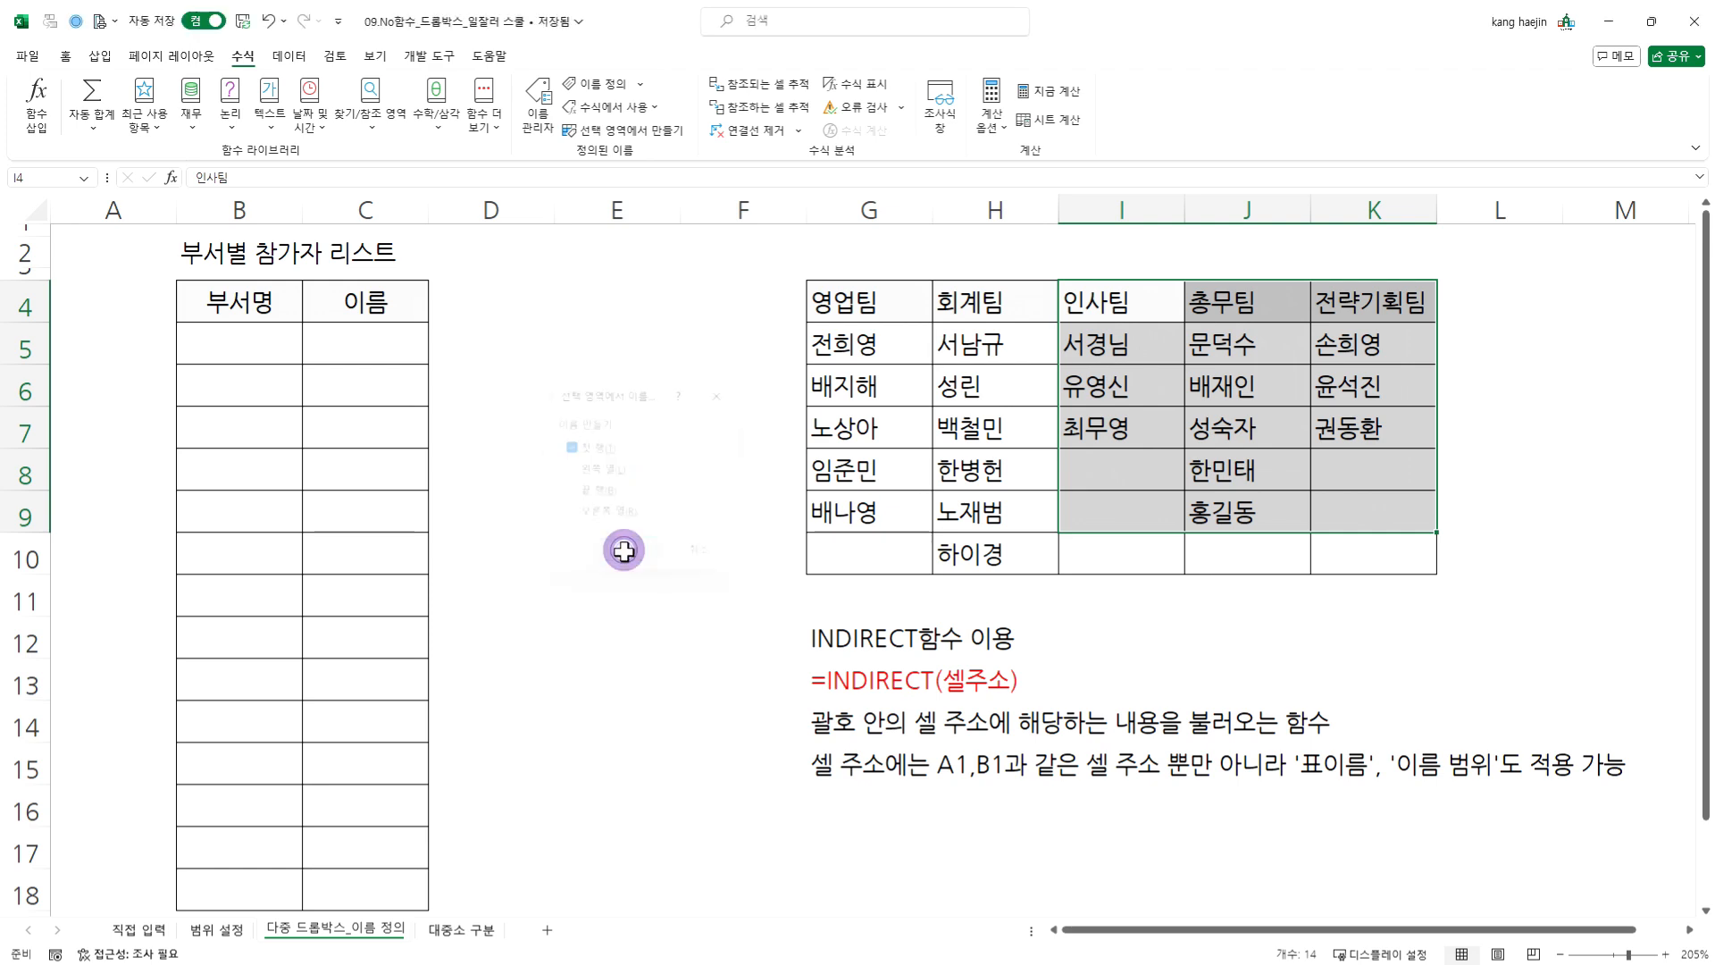
pyautogui.click(529, 114)
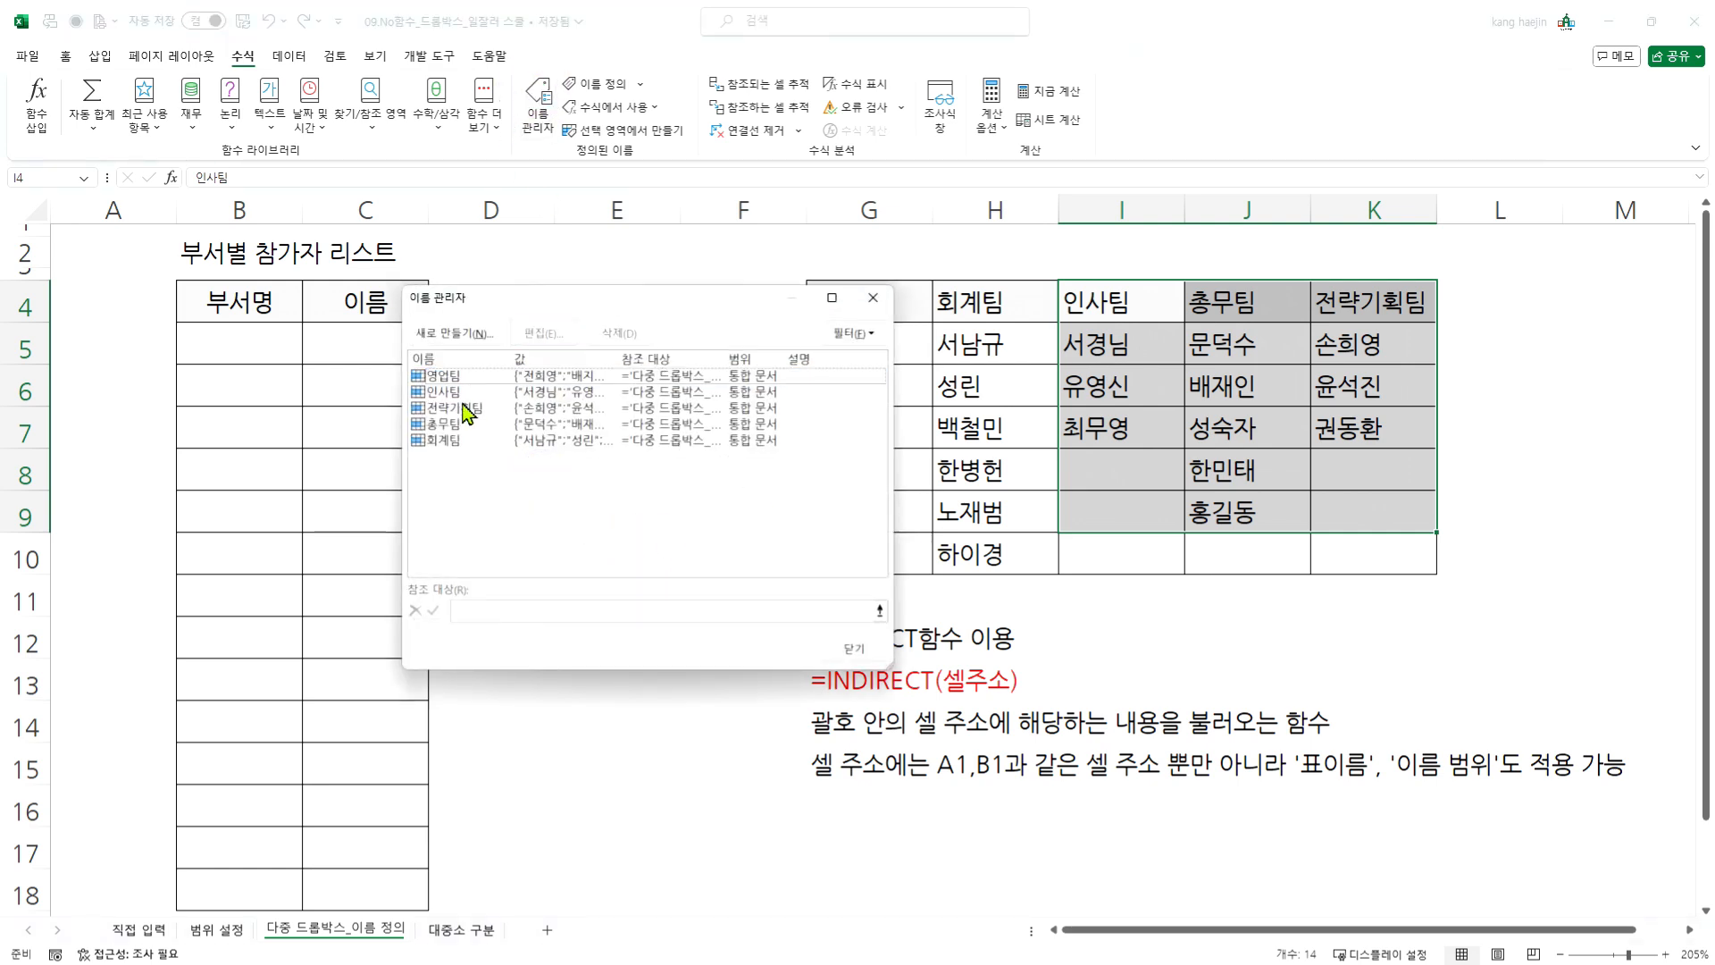
# - Review the reference ranges of the names 영업팀 and 회계팀 in the Name Manager, and close it
pyautogui.moveTo(733, 304); pyautogui.dragTo(640, 320)
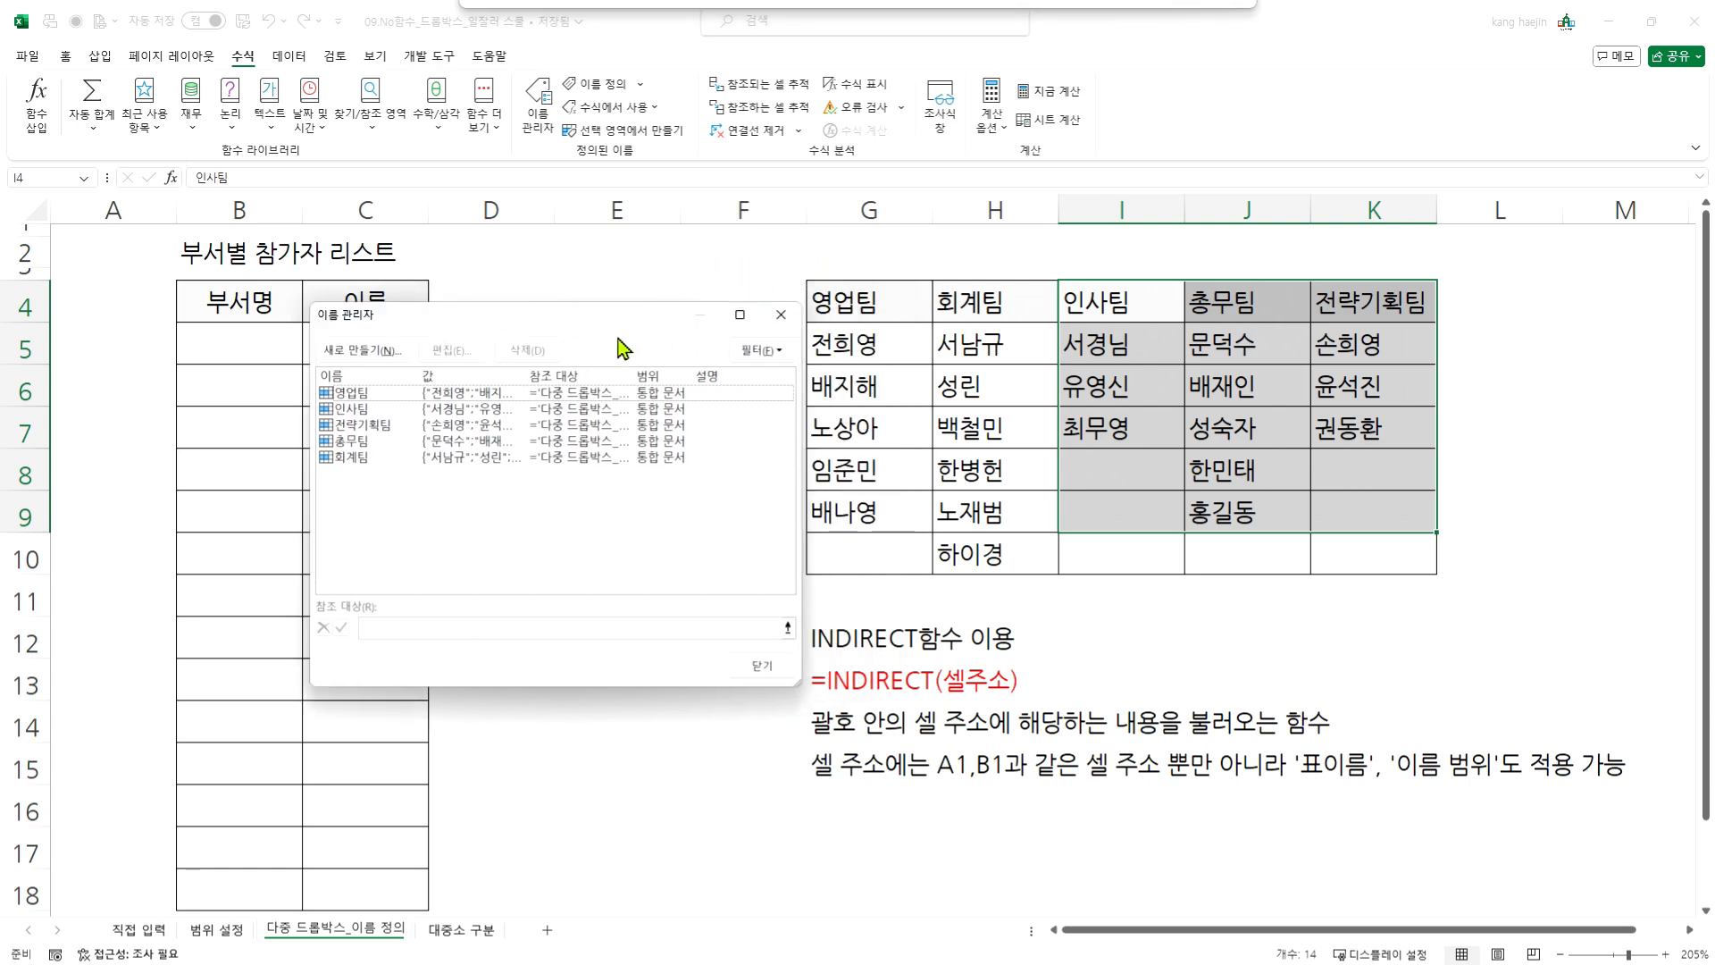
pyautogui.doubleClick(353, 456)
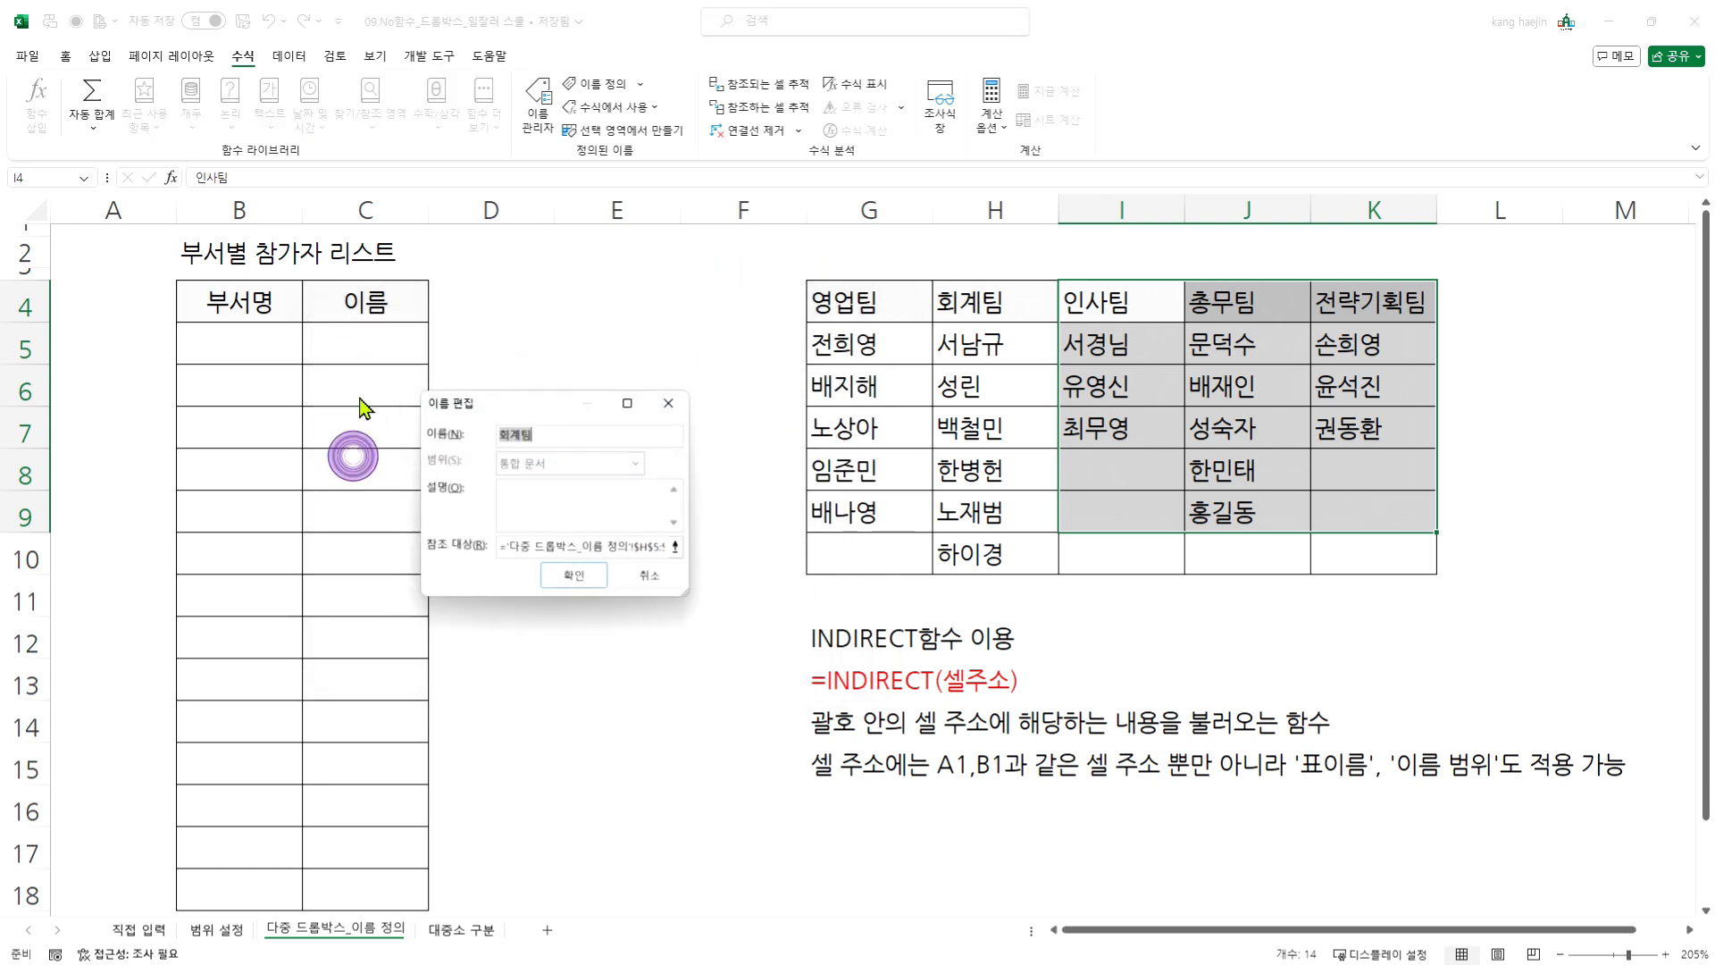
pyautogui.click(669, 403)
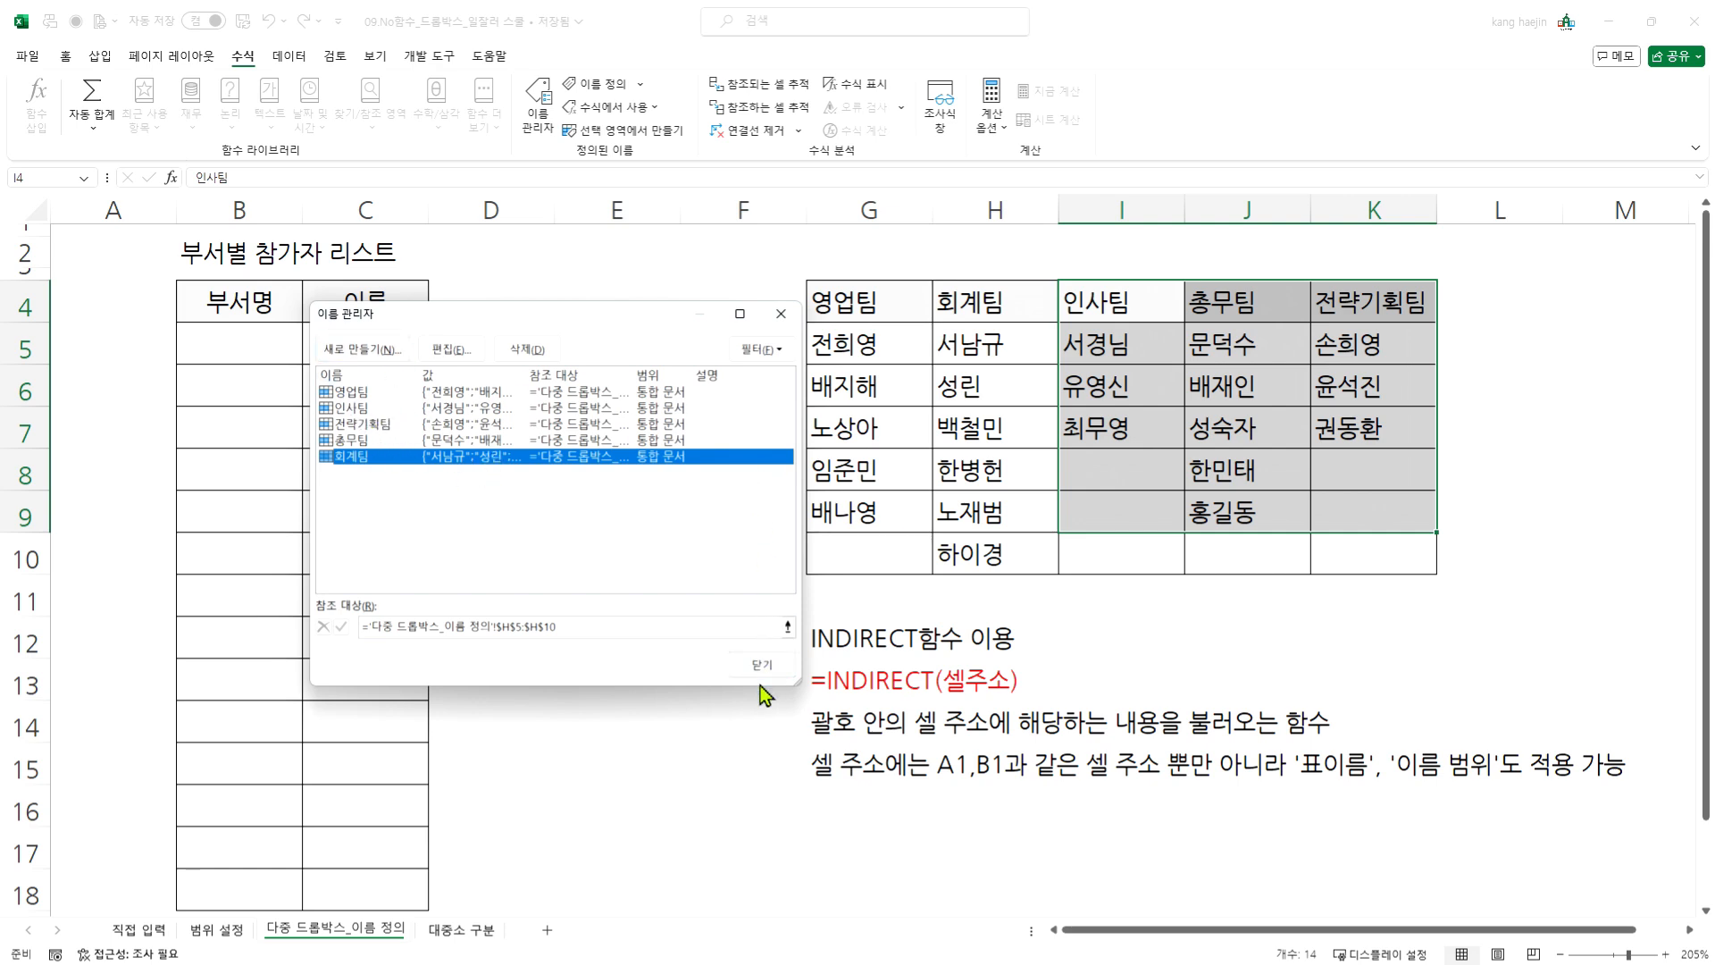
pyautogui.click(753, 663)
pyautogui.click(946, 548)
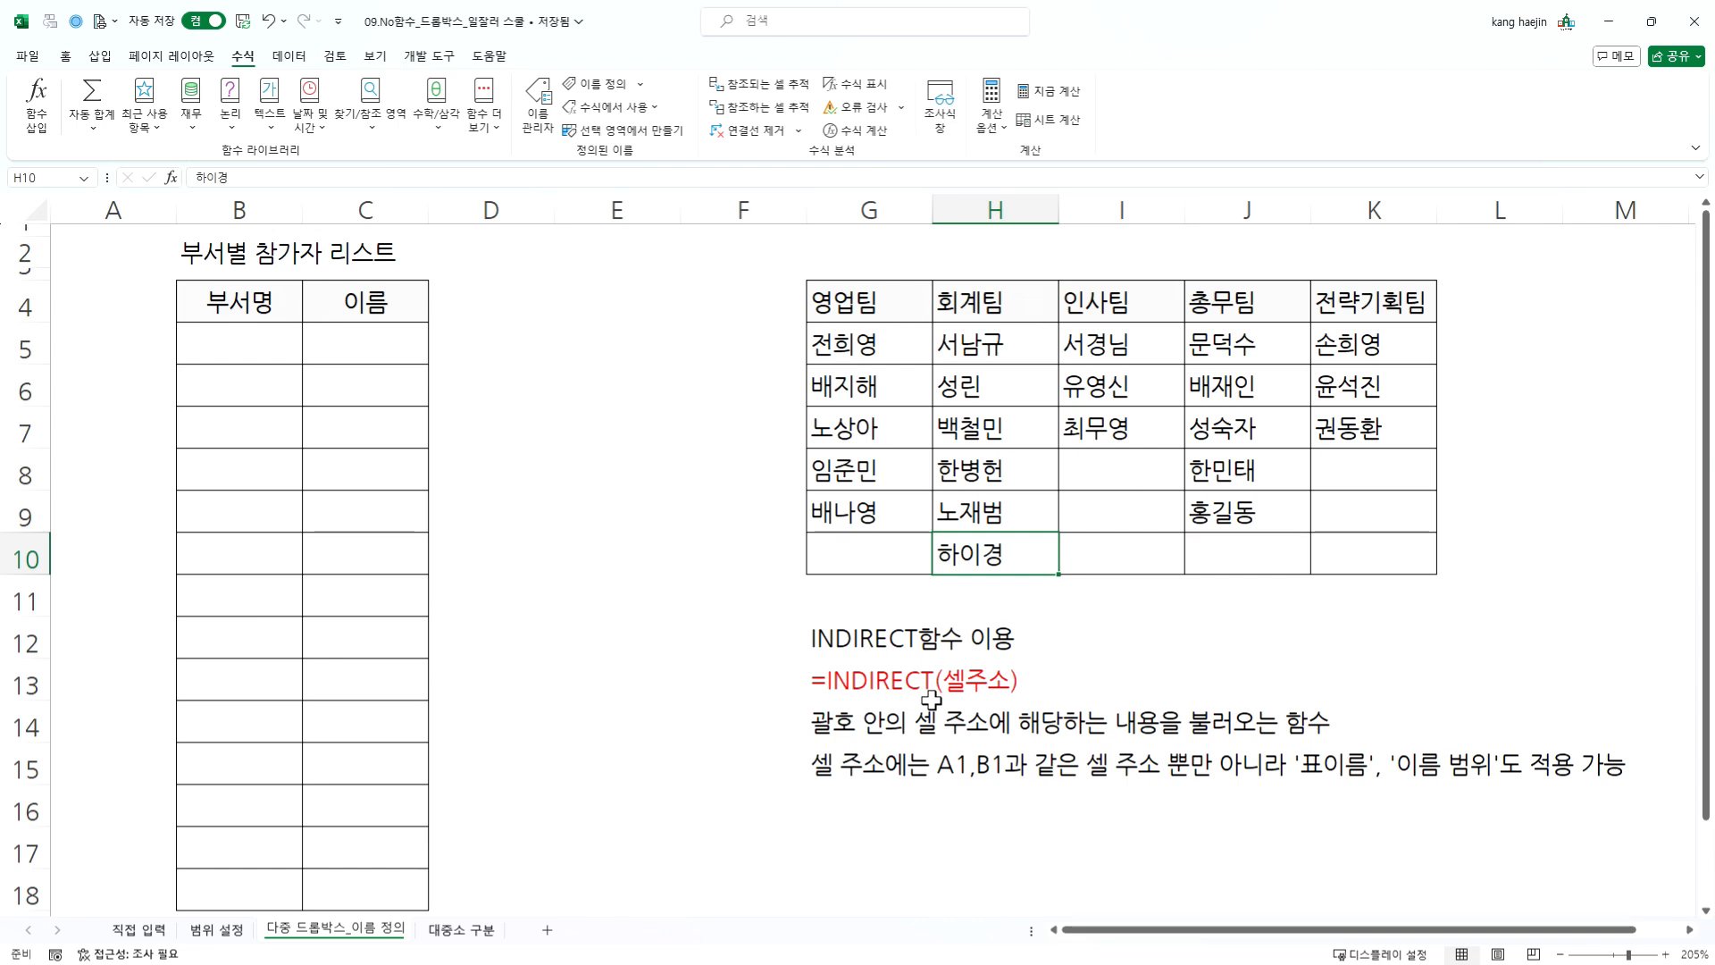
# - Set up a list-type data validation for cell B5 under 부서명, using the team headers G4:K4 as the source
pyautogui.click(243, 347)
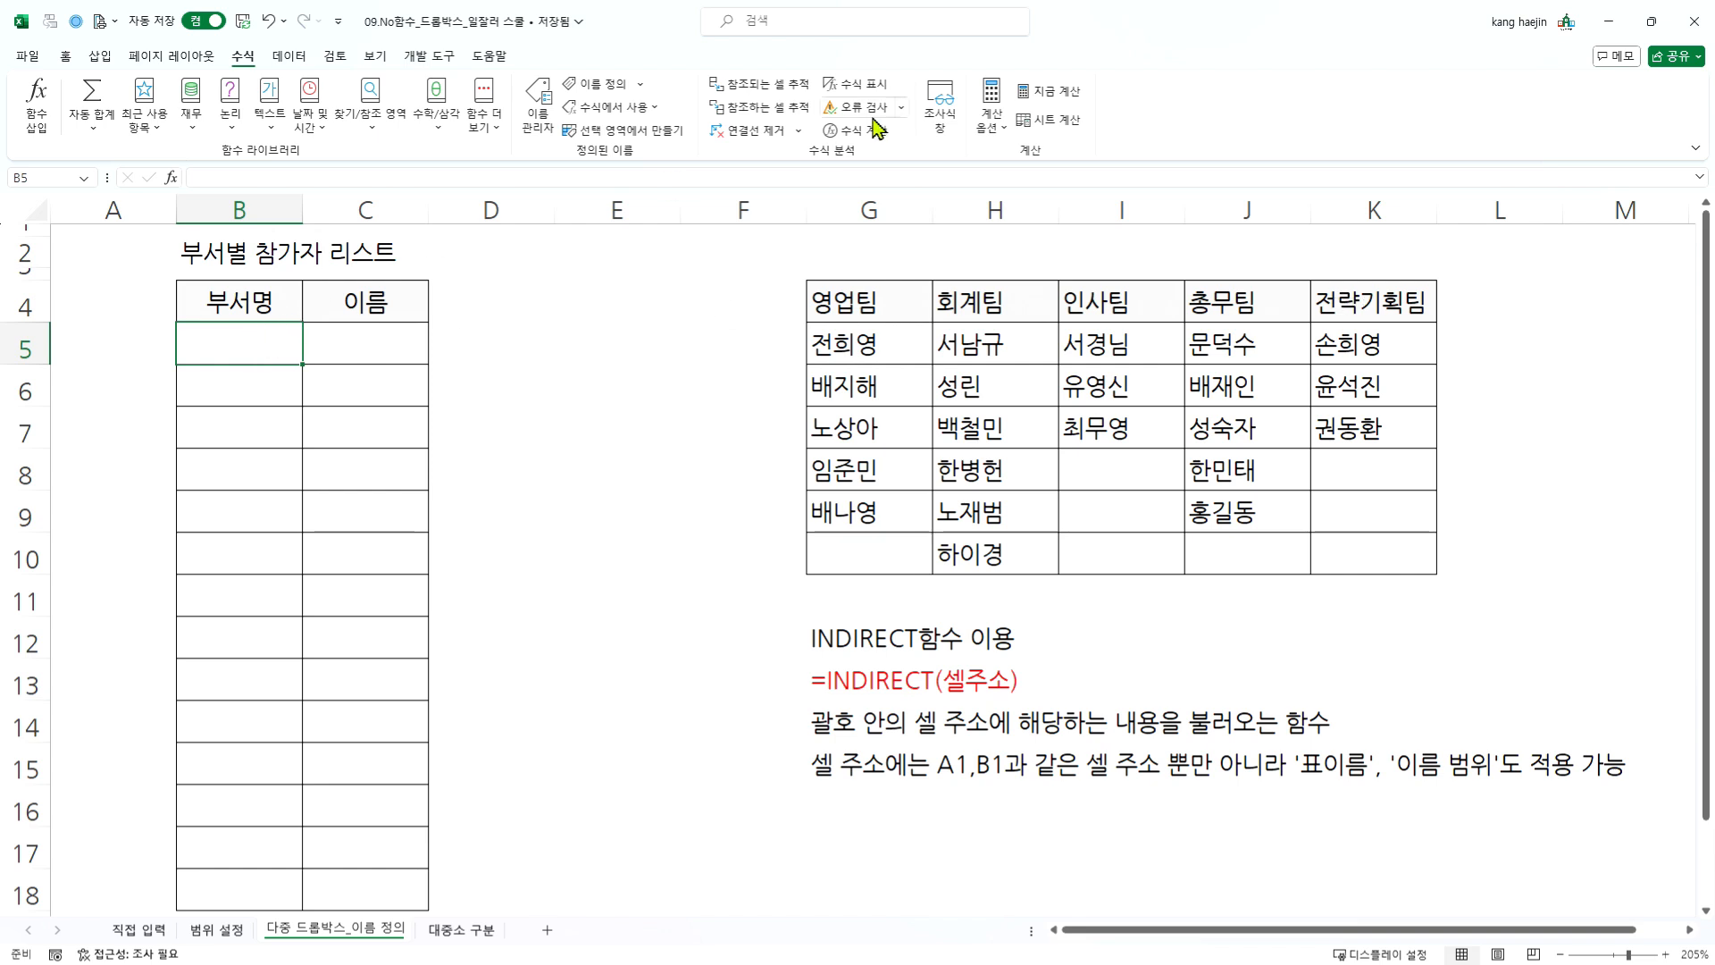
pyautogui.click(289, 56)
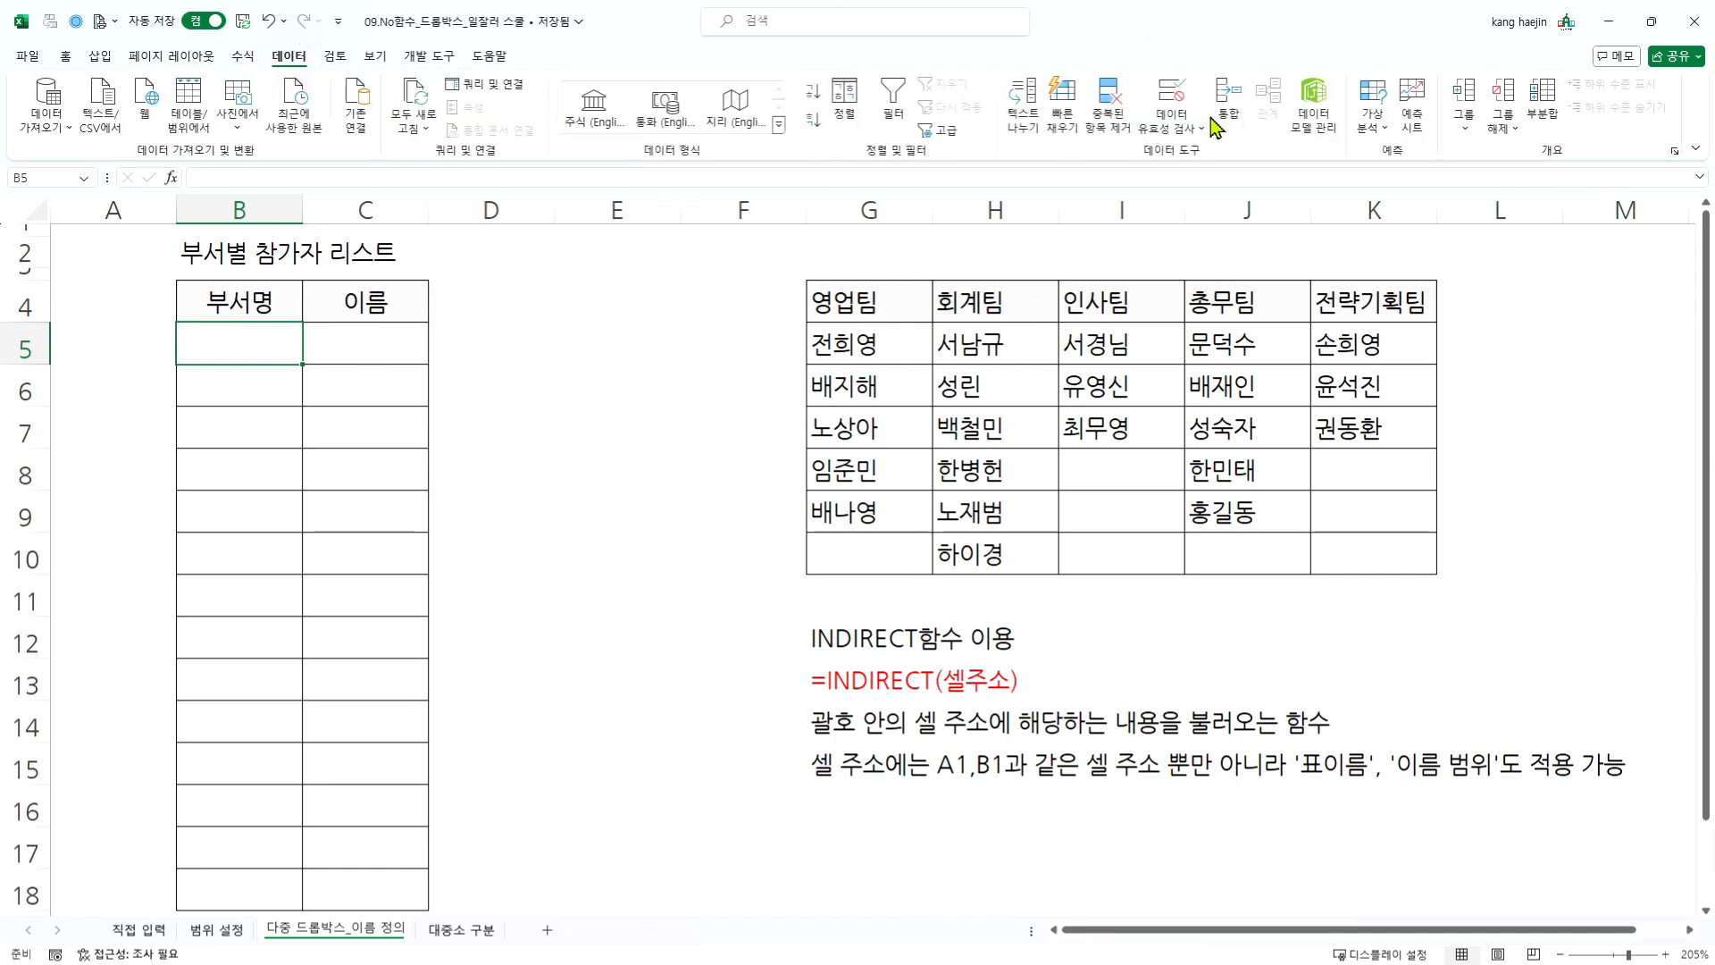
pyautogui.click(1171, 92)
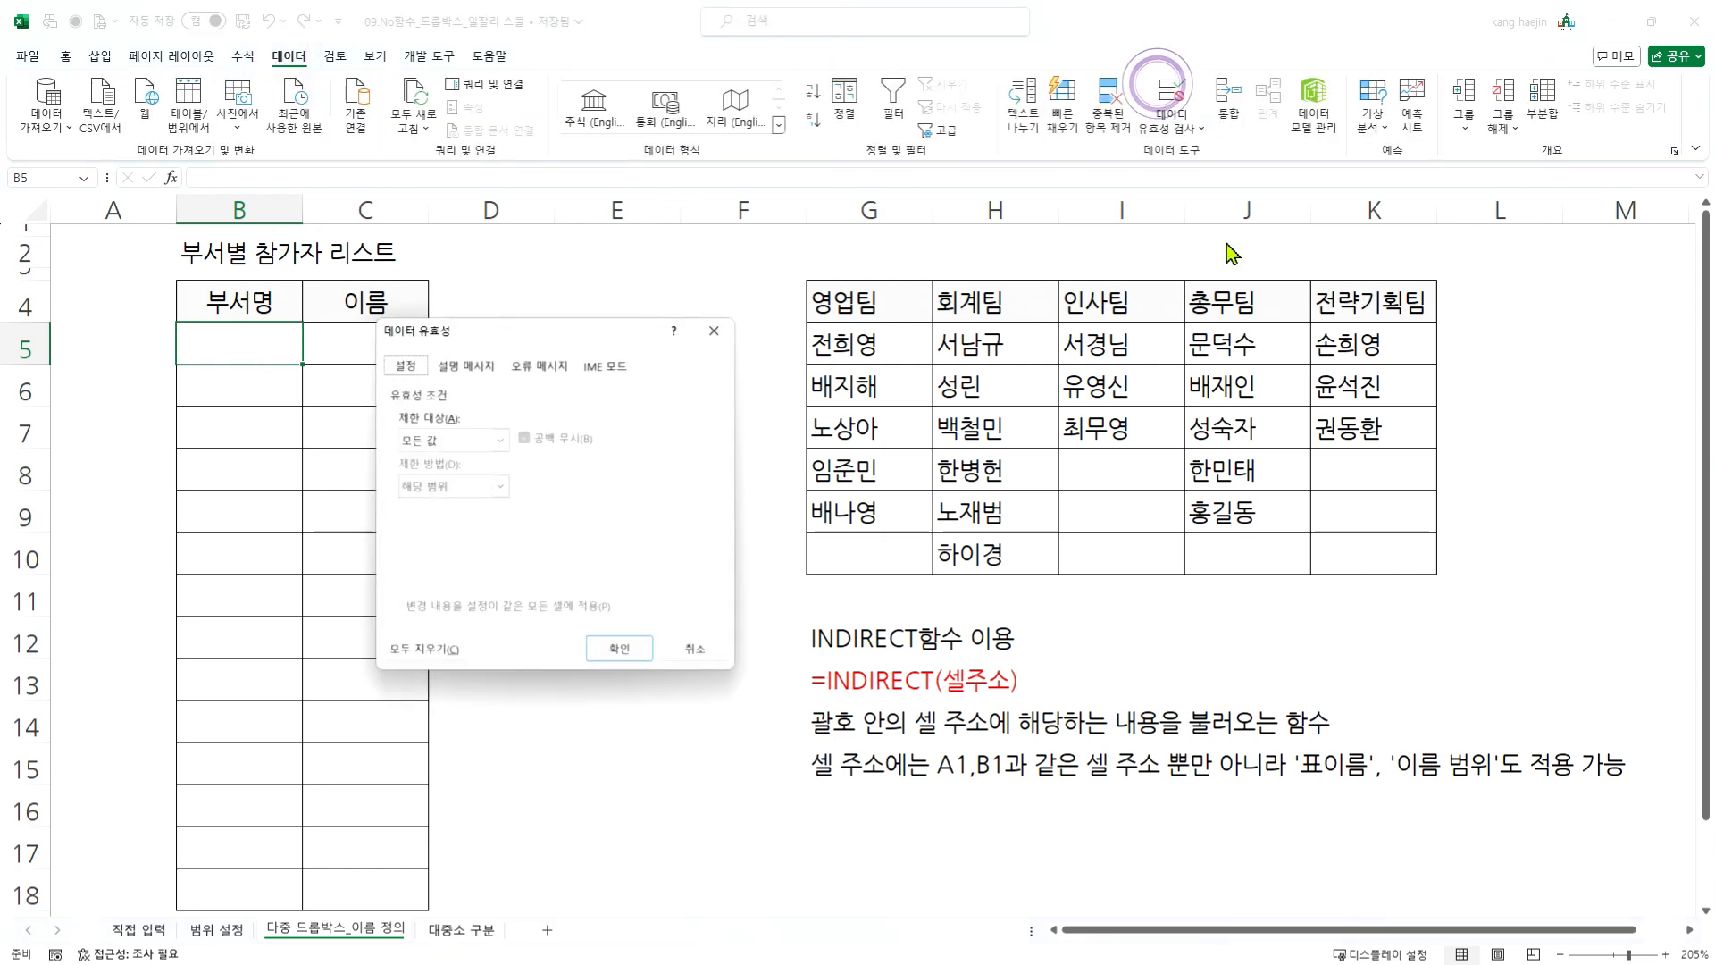
pyautogui.click(498, 440)
pyautogui.click(431, 515)
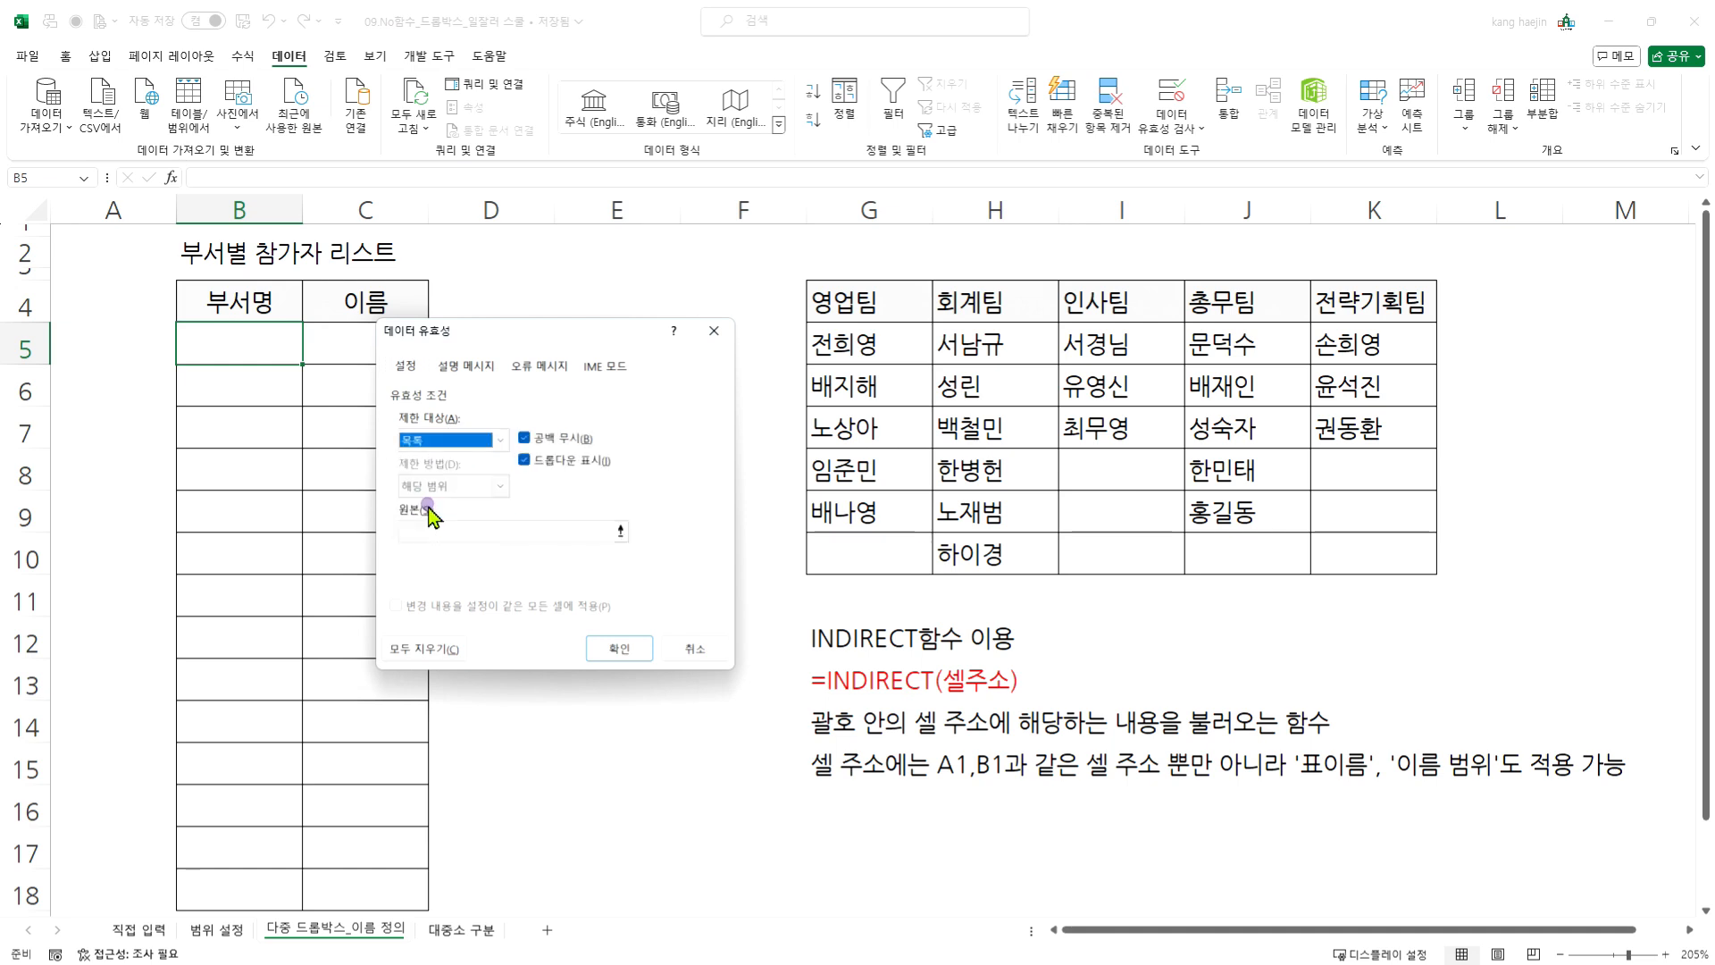
pyautogui.click(581, 532)
pyautogui.click(922, 304)
pyautogui.moveTo(922, 305); pyautogui.dragTo(1370, 319)
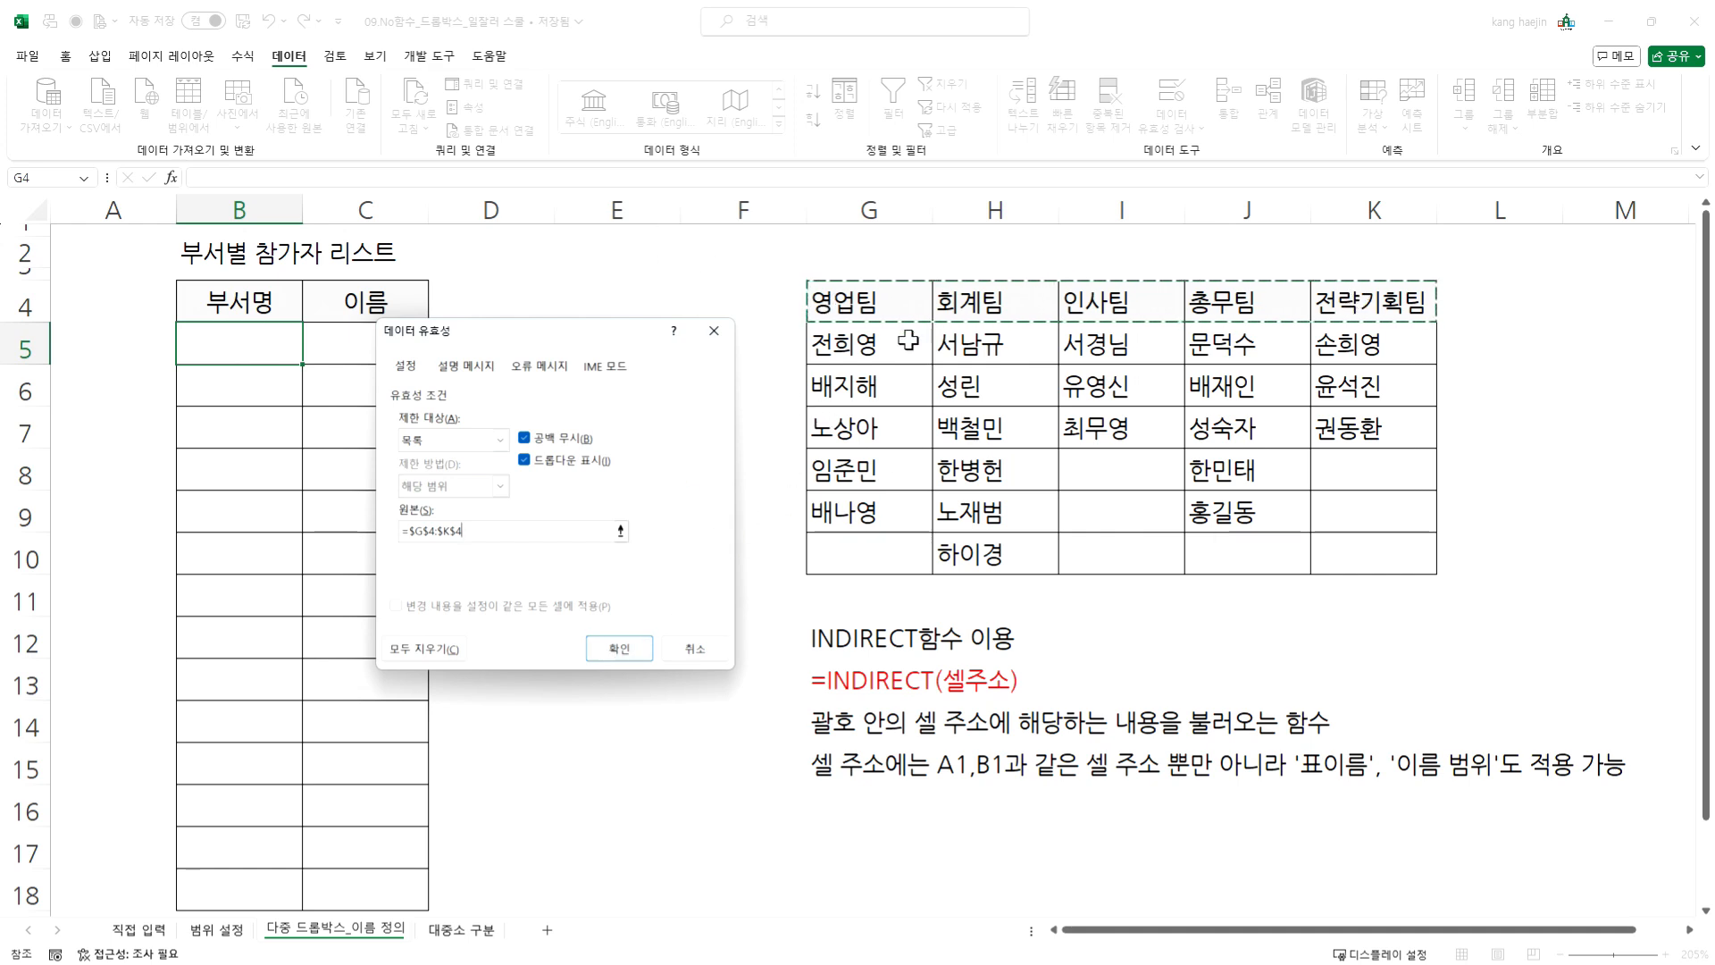
# - Try to use the whole team table G4:K10 as the source of the validation list
pyautogui.moveTo(898, 304); pyautogui.dragTo(1342, 551)
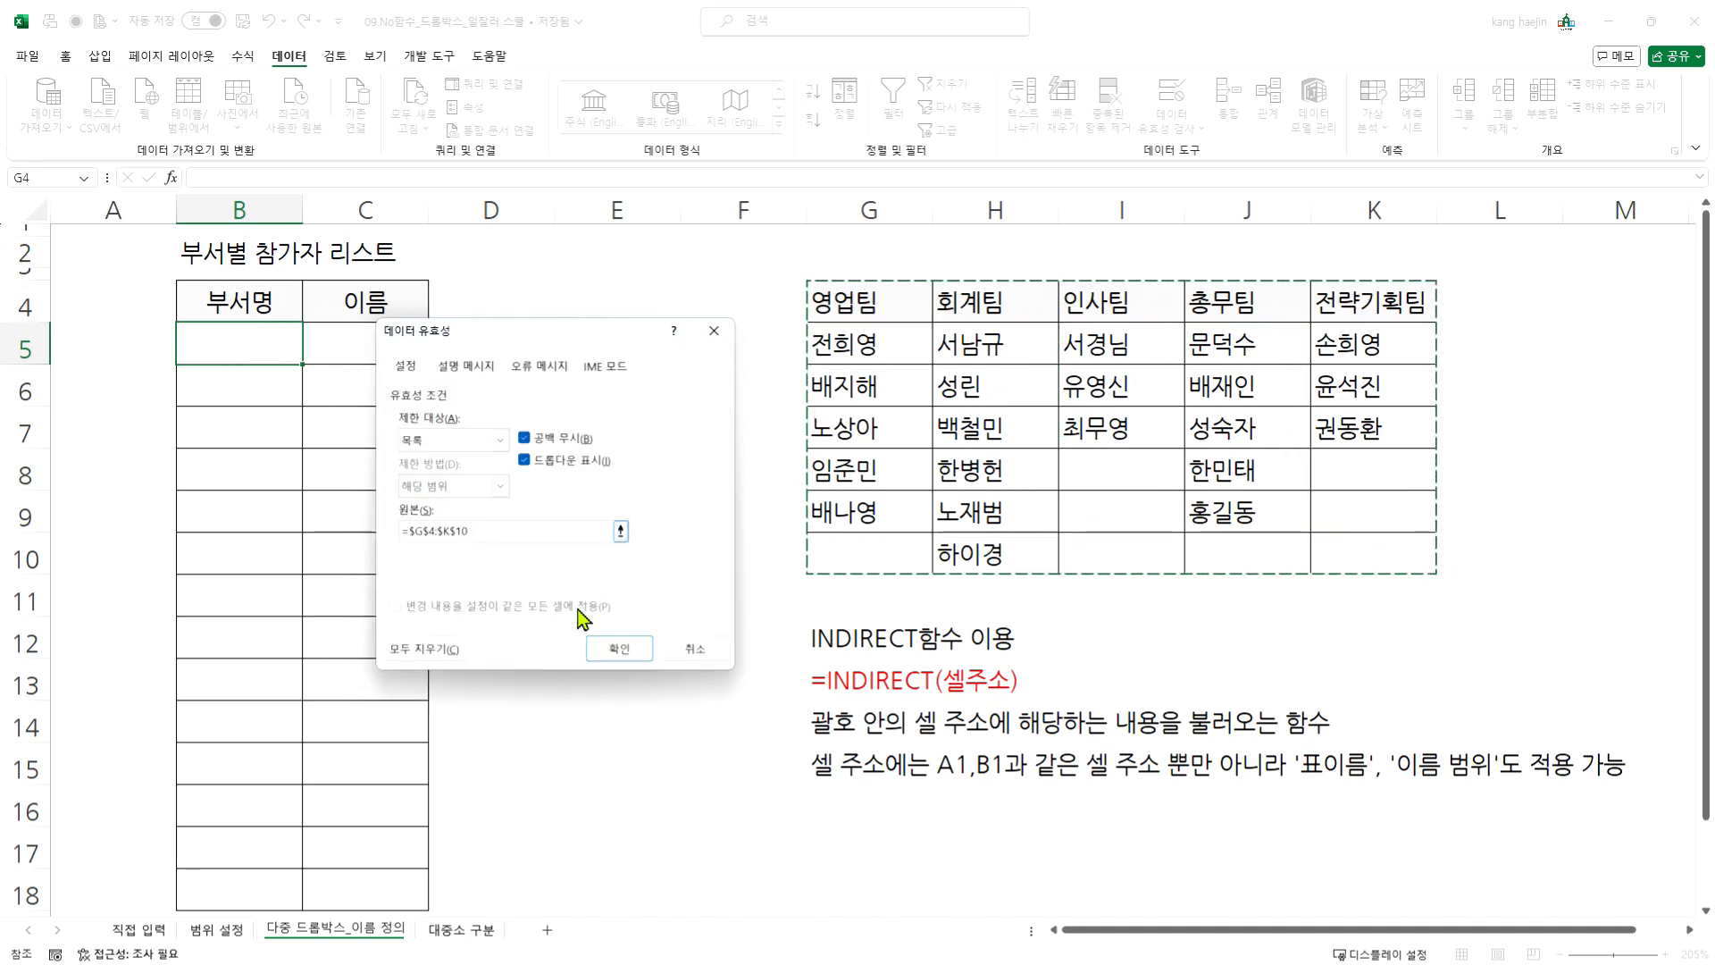
pyautogui.click(620, 649)
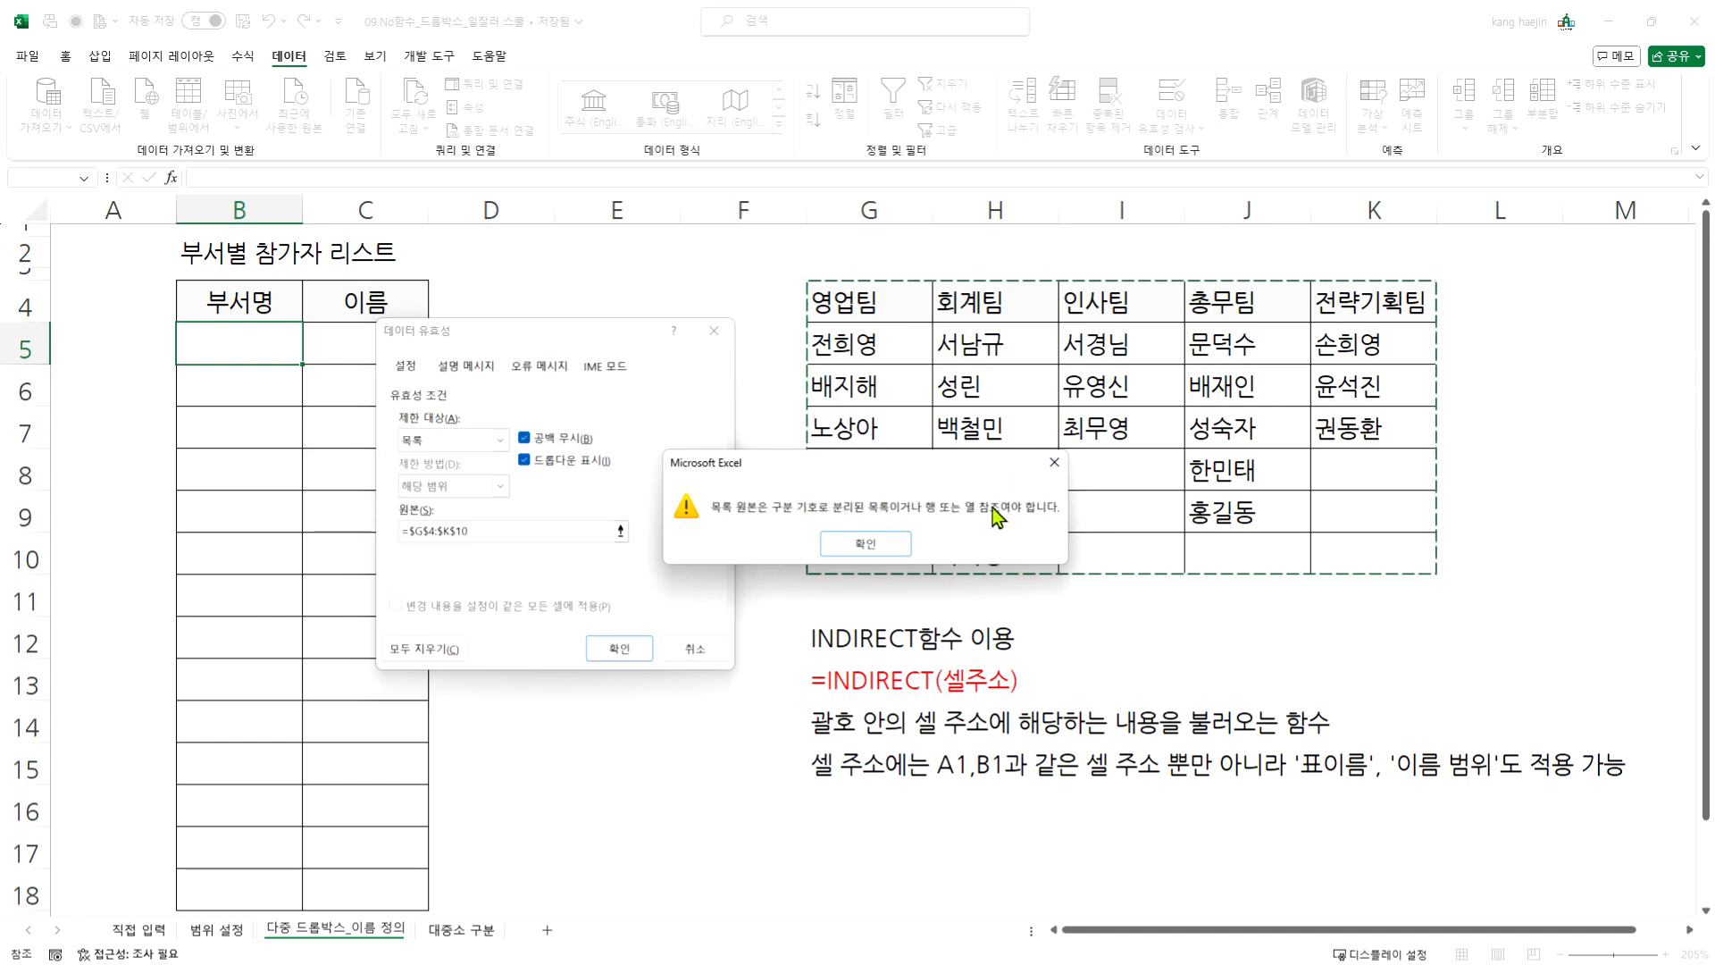
pyautogui.click(844, 545)
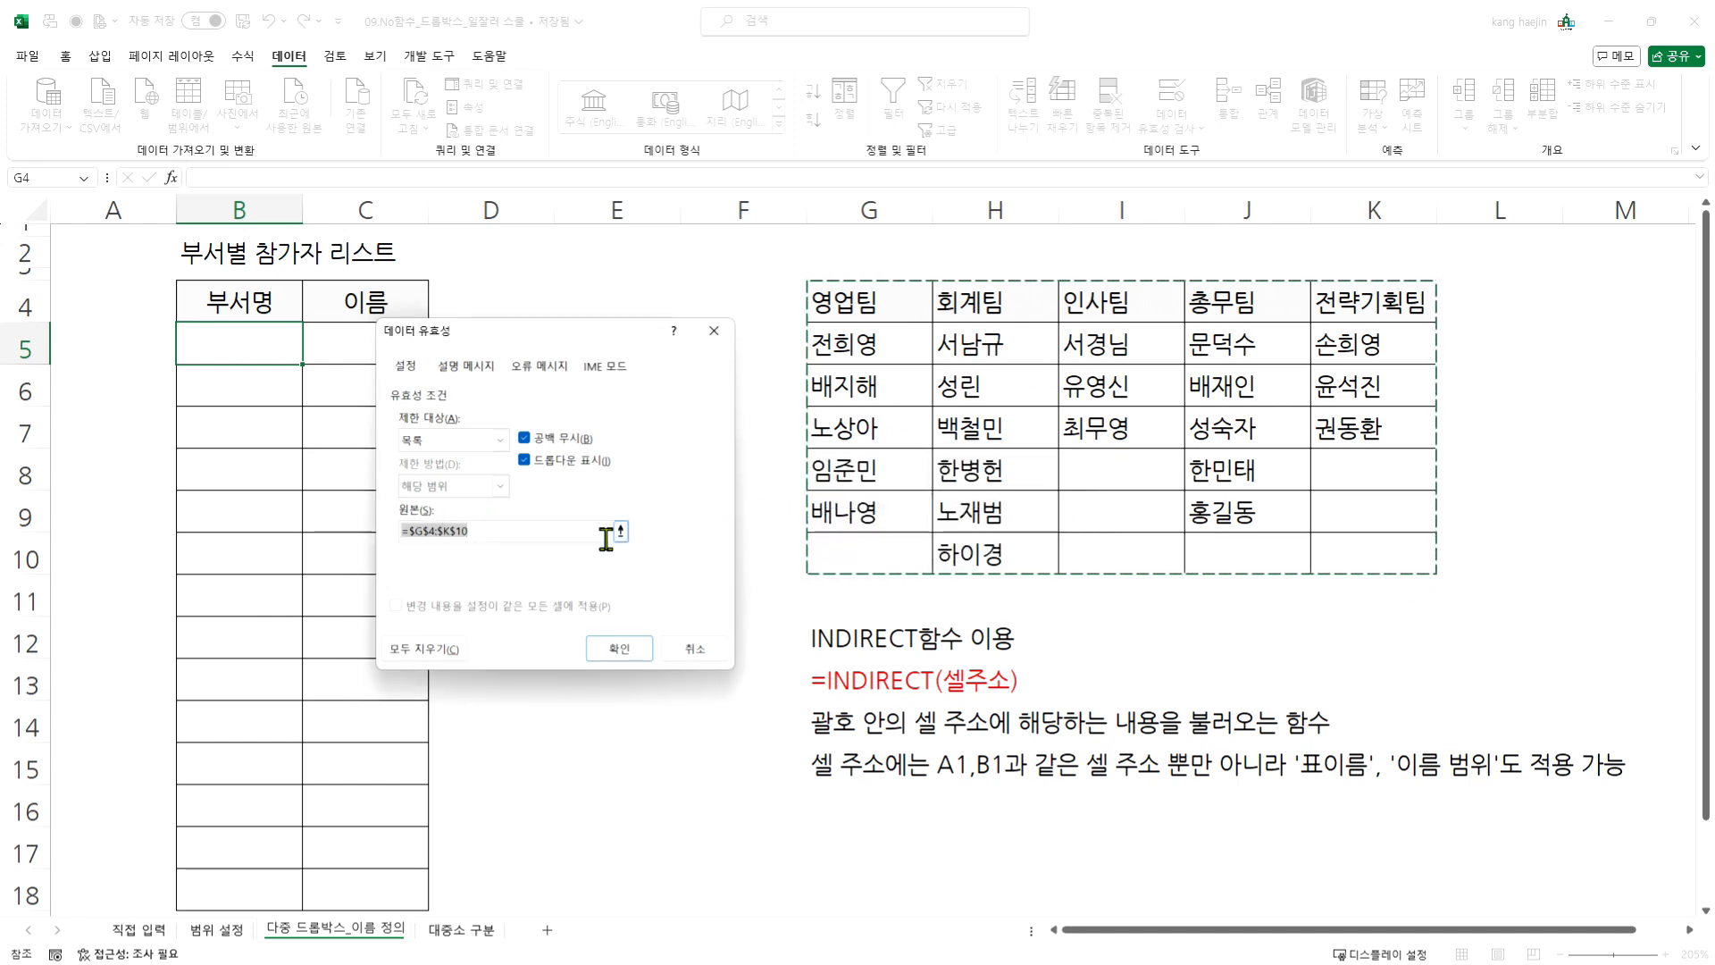
# - Set the list source back to G4:K4, apply the validation to B5, and check its department dropdown
pyautogui.moveTo(844, 302); pyautogui.dragTo(1351, 299)
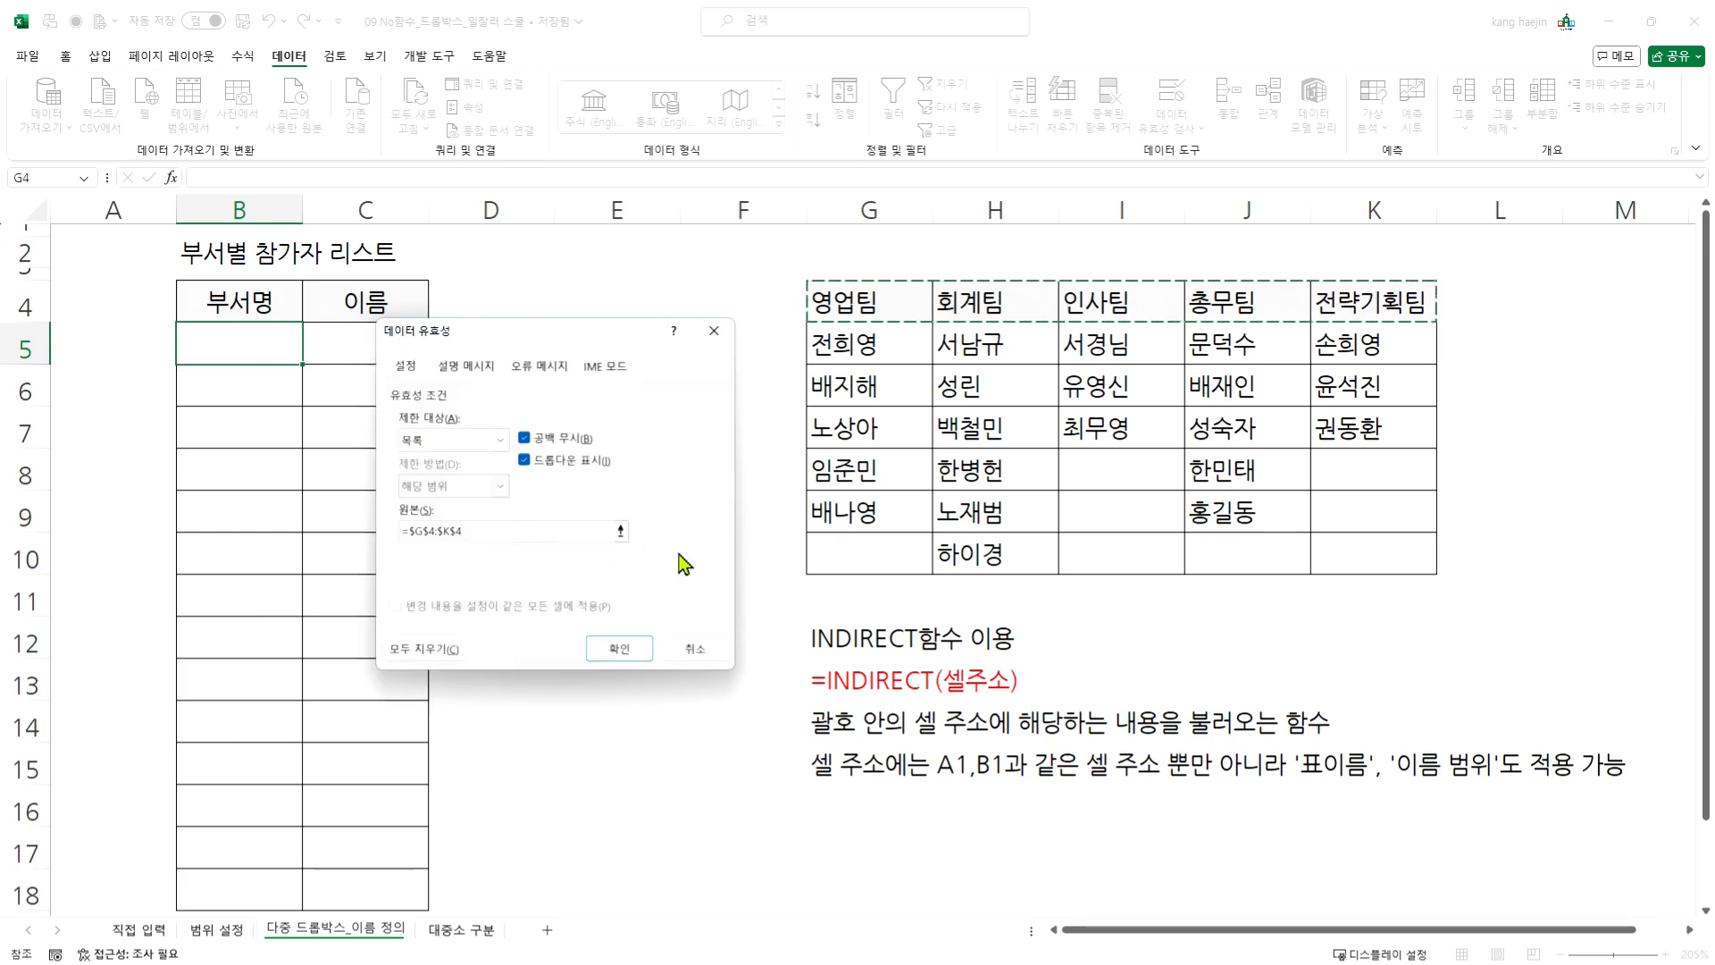
pyautogui.click(619, 649)
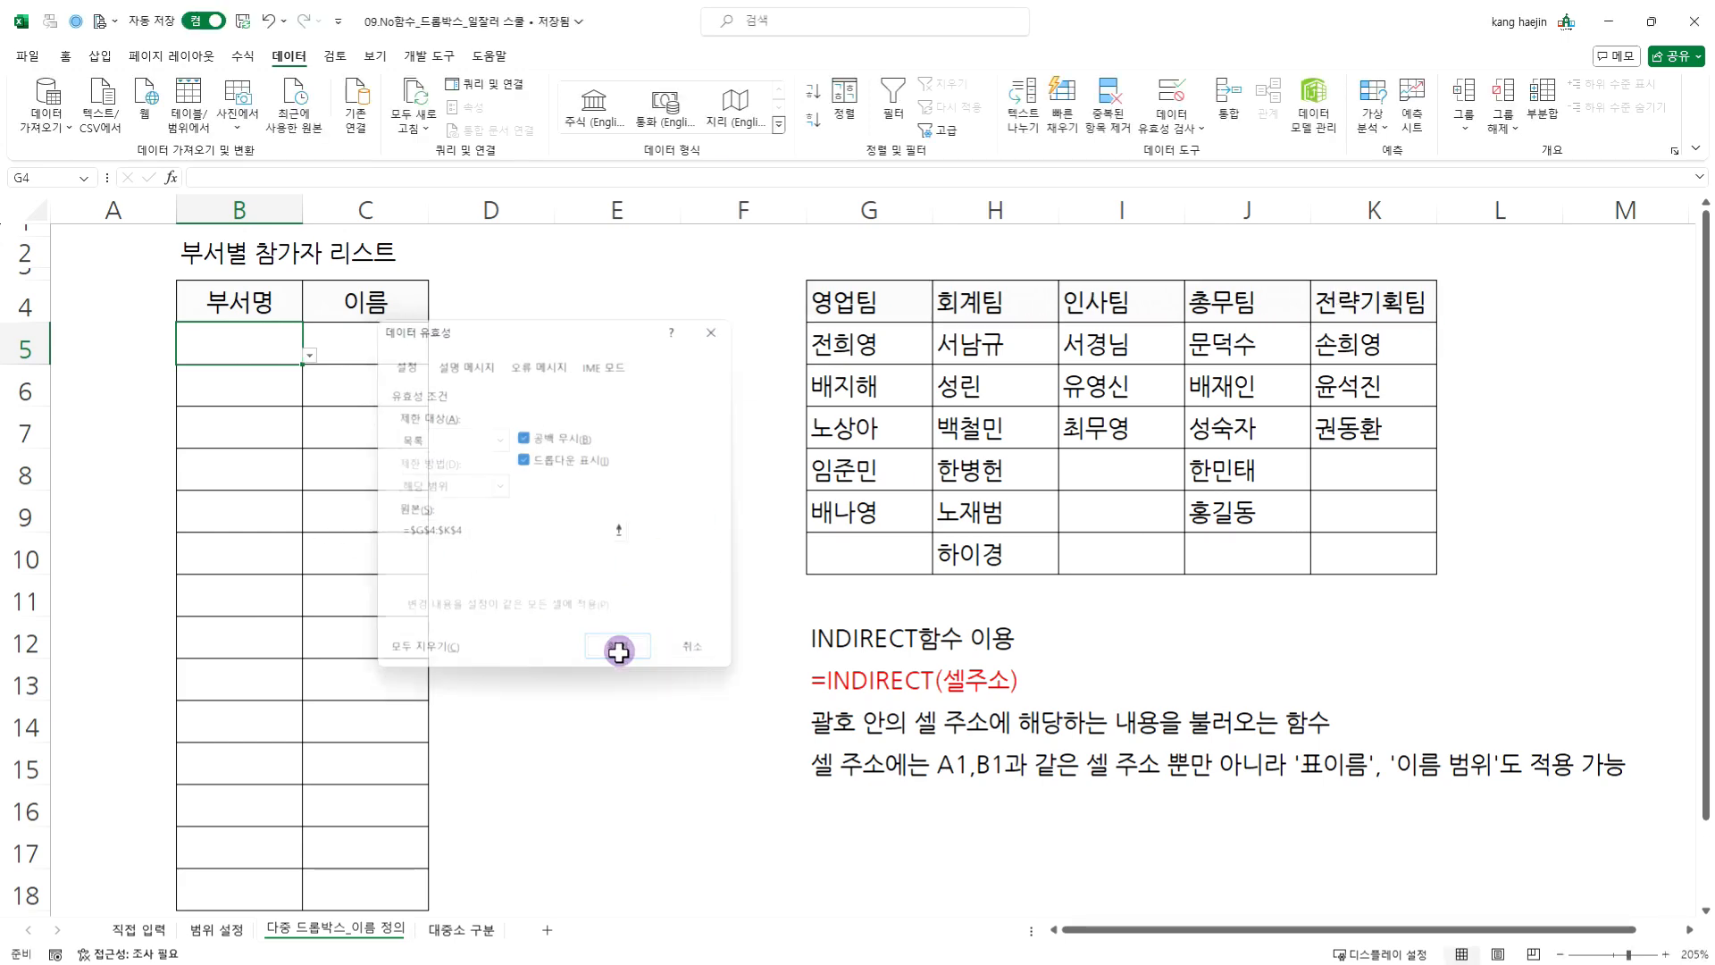
pyautogui.click(309, 354)
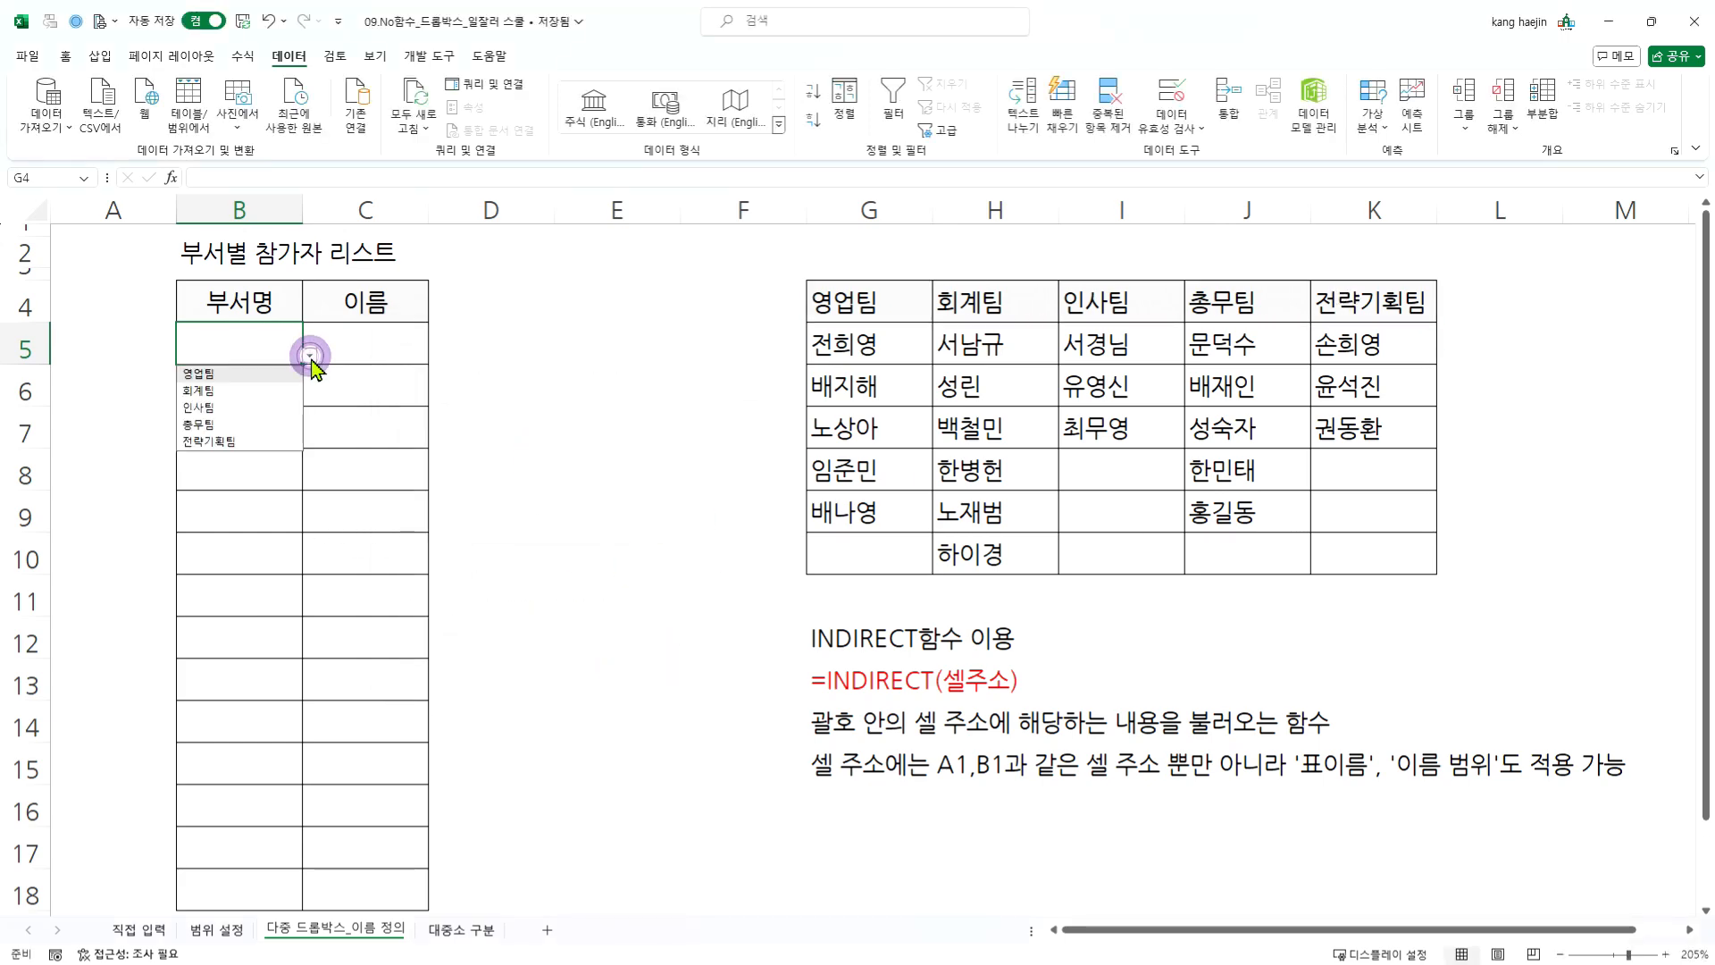
pyautogui.click(207, 460)
pyautogui.click(268, 338)
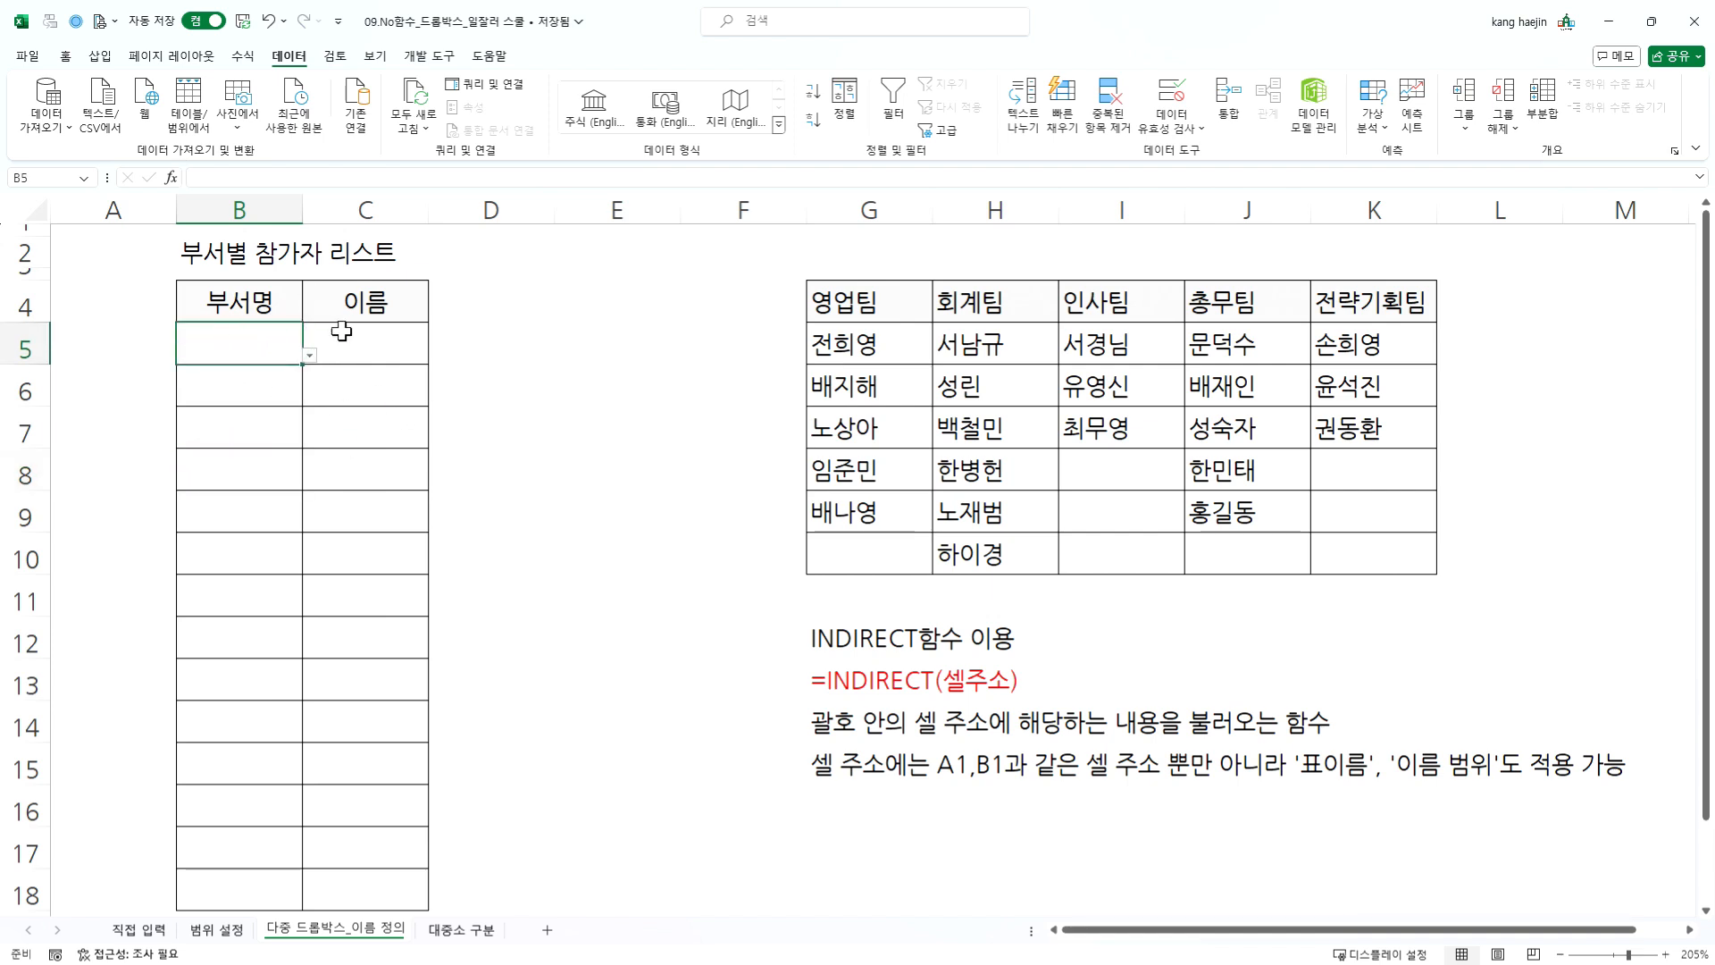
# - Apply a list-type data validation to cell C5 under 이름 with the source =INDIRECT("영업팀")
pyautogui.click(416, 354)
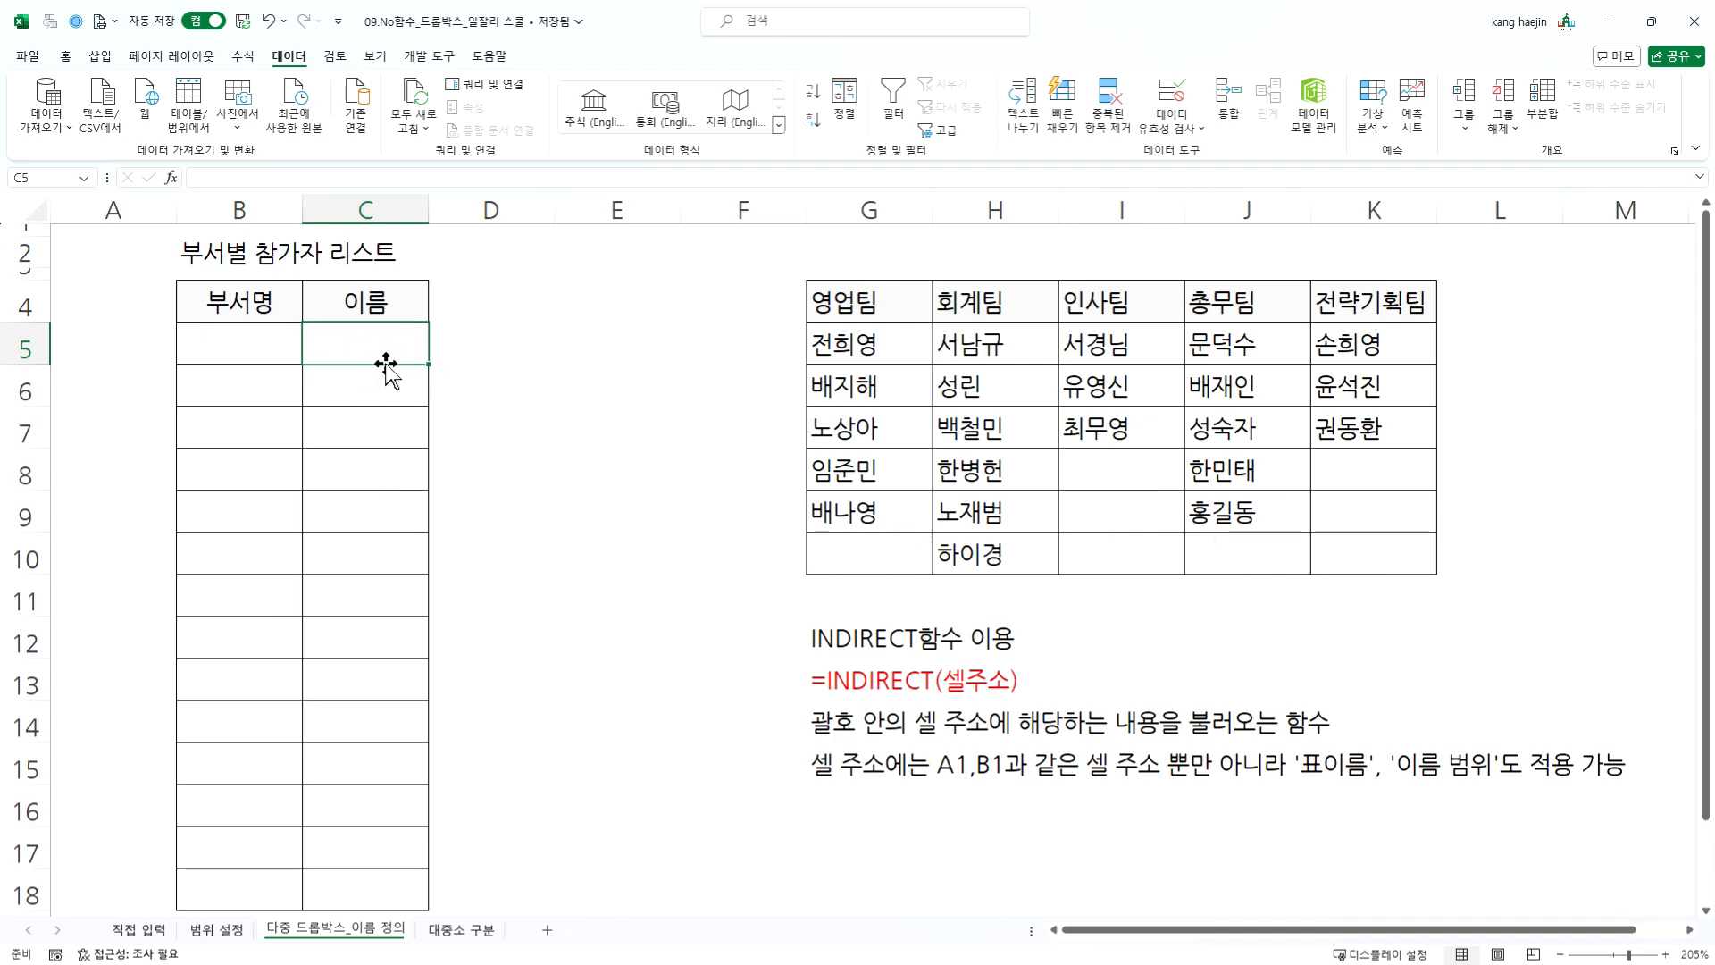
pyautogui.click(1177, 89)
pyautogui.click(451, 443)
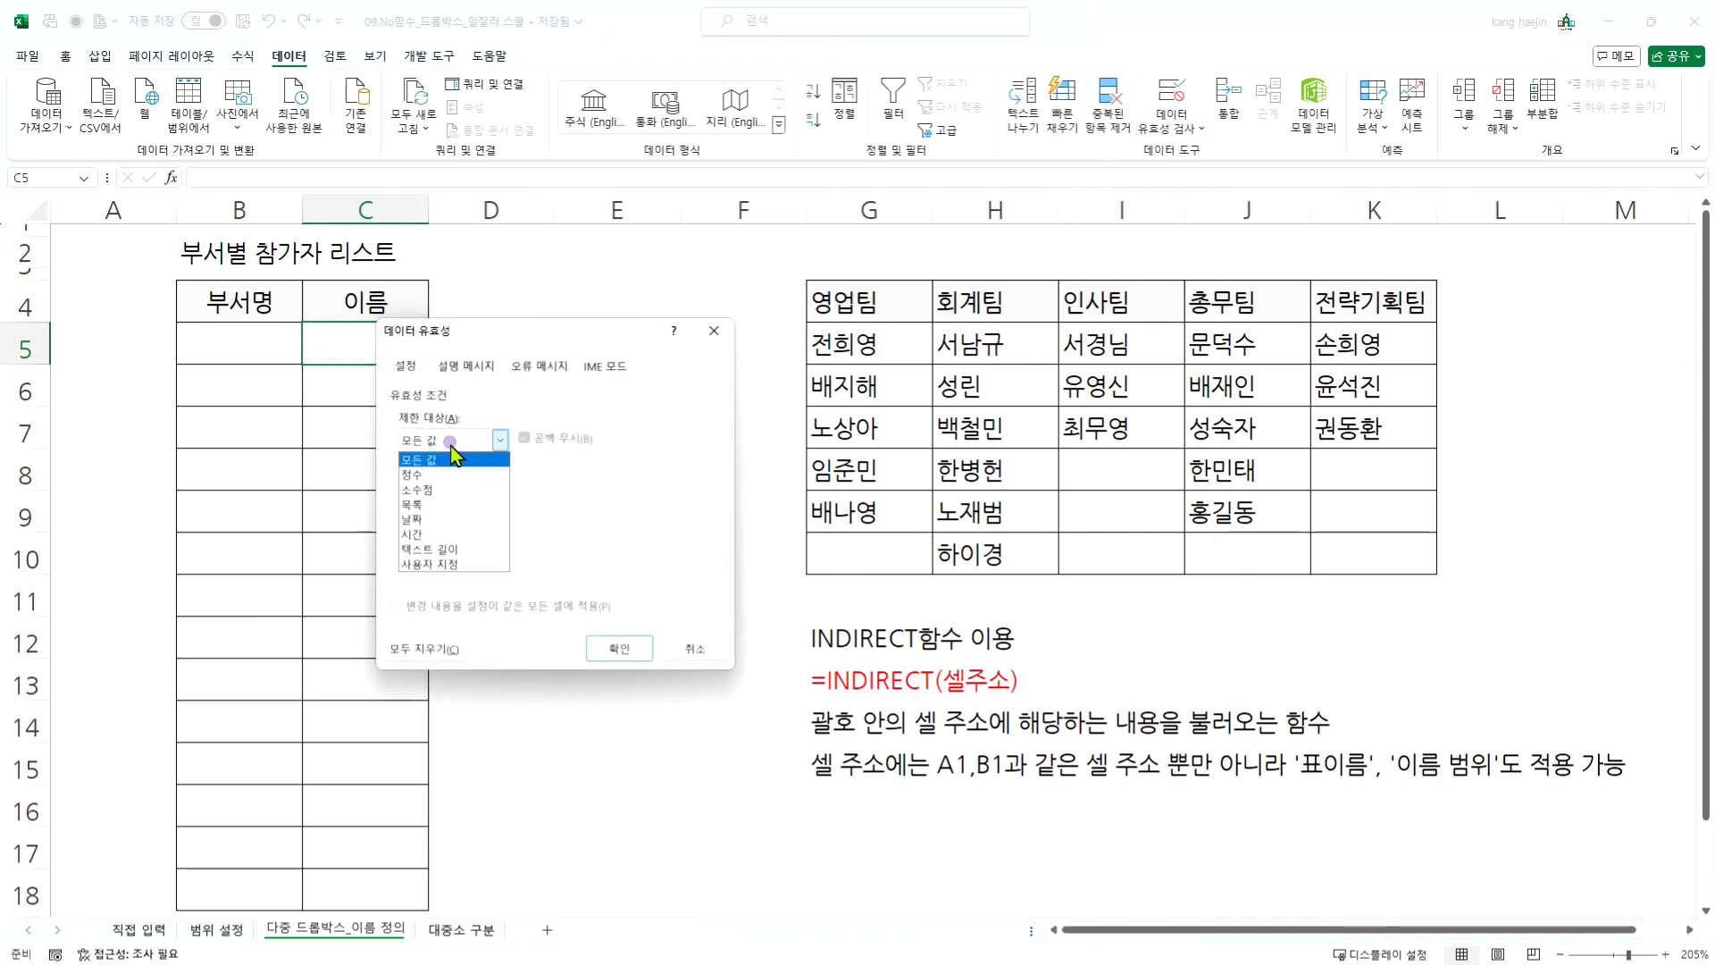
pyautogui.click(420, 504)
pyautogui.click(465, 531)
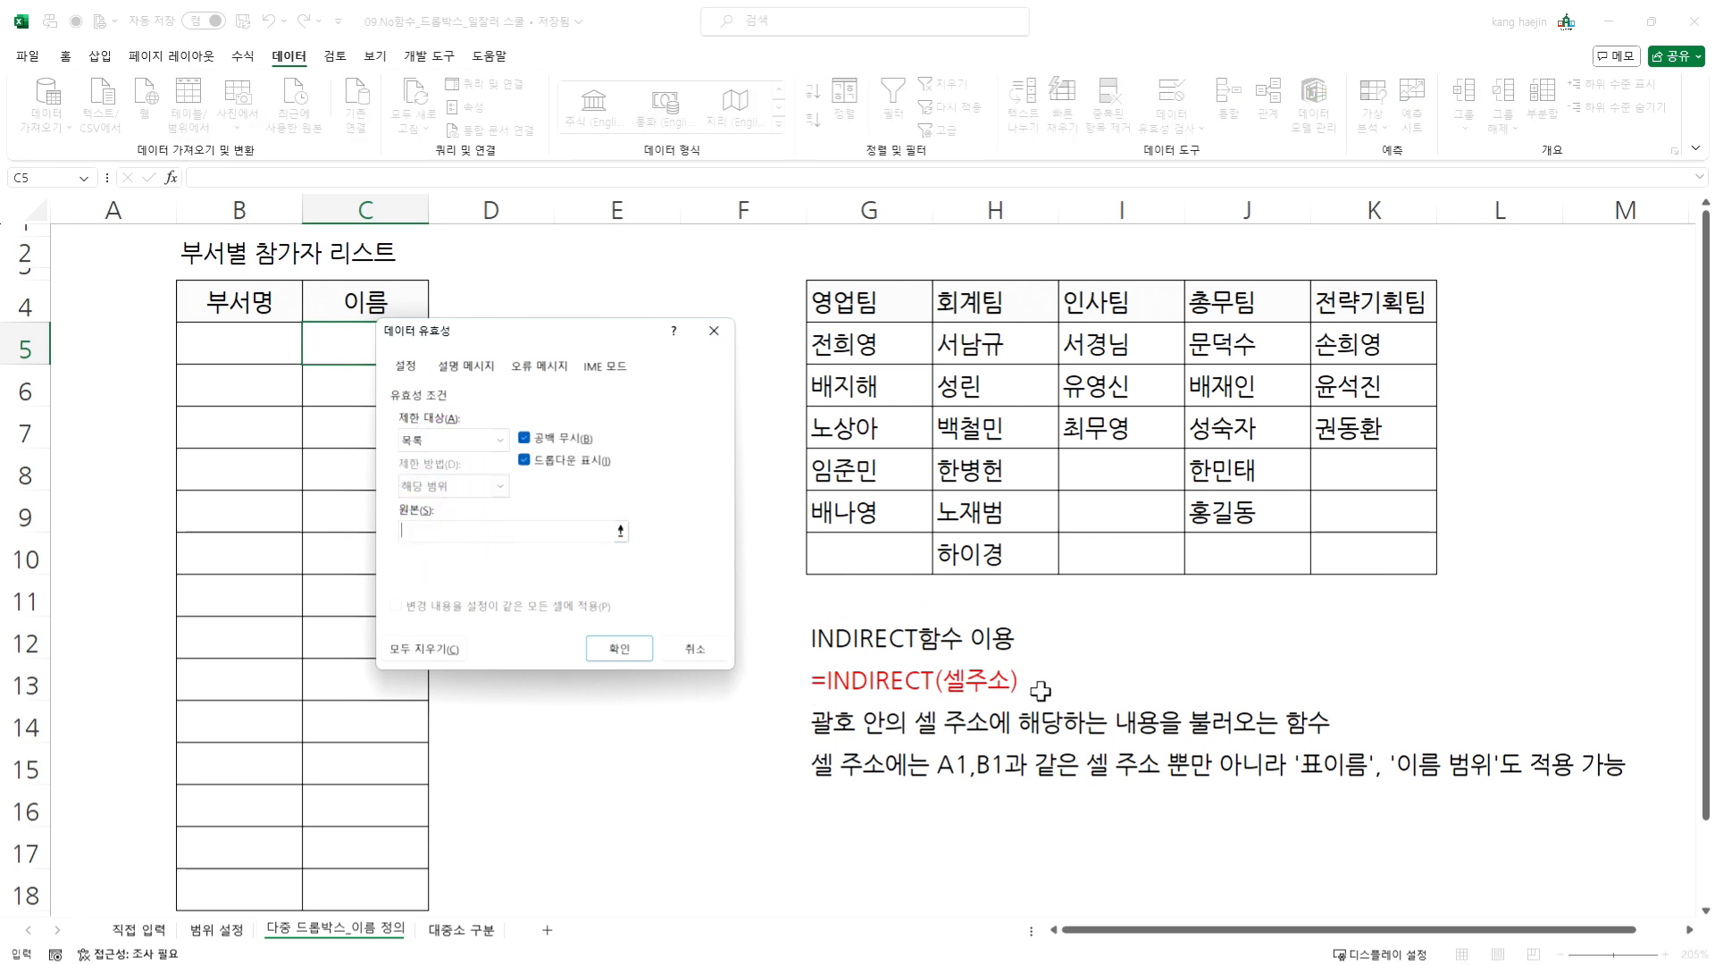
pyautogui.click(426, 530)
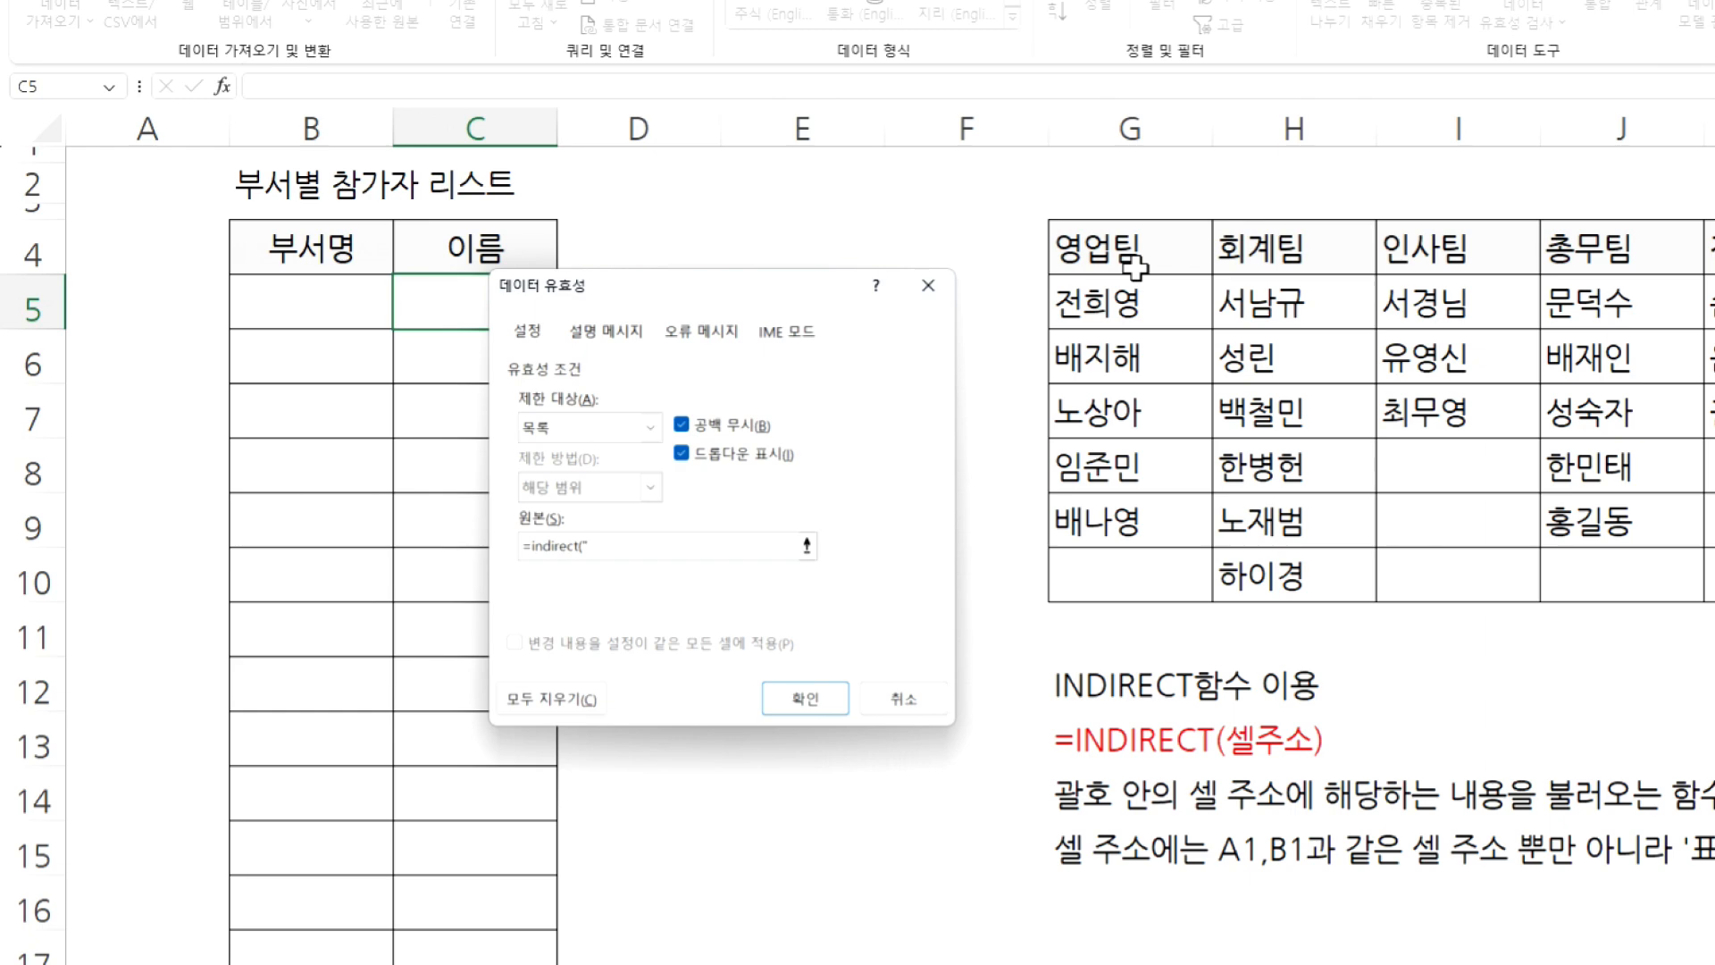
pyautogui.write('팀')
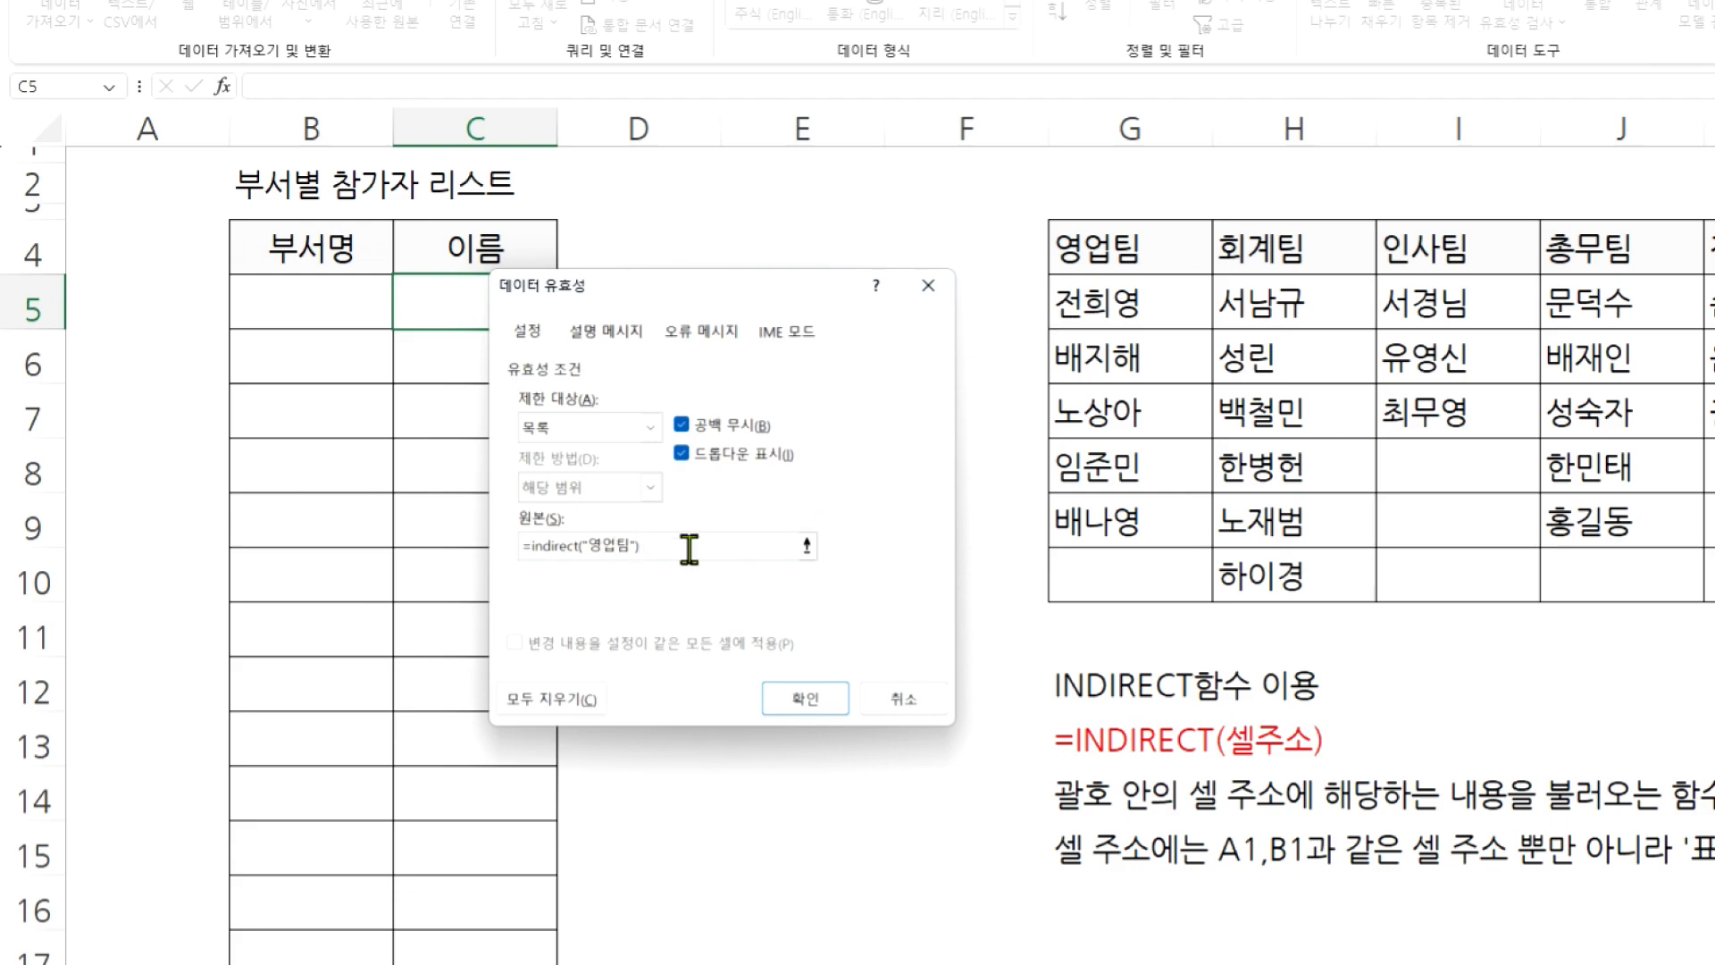
pyautogui.click(809, 701)
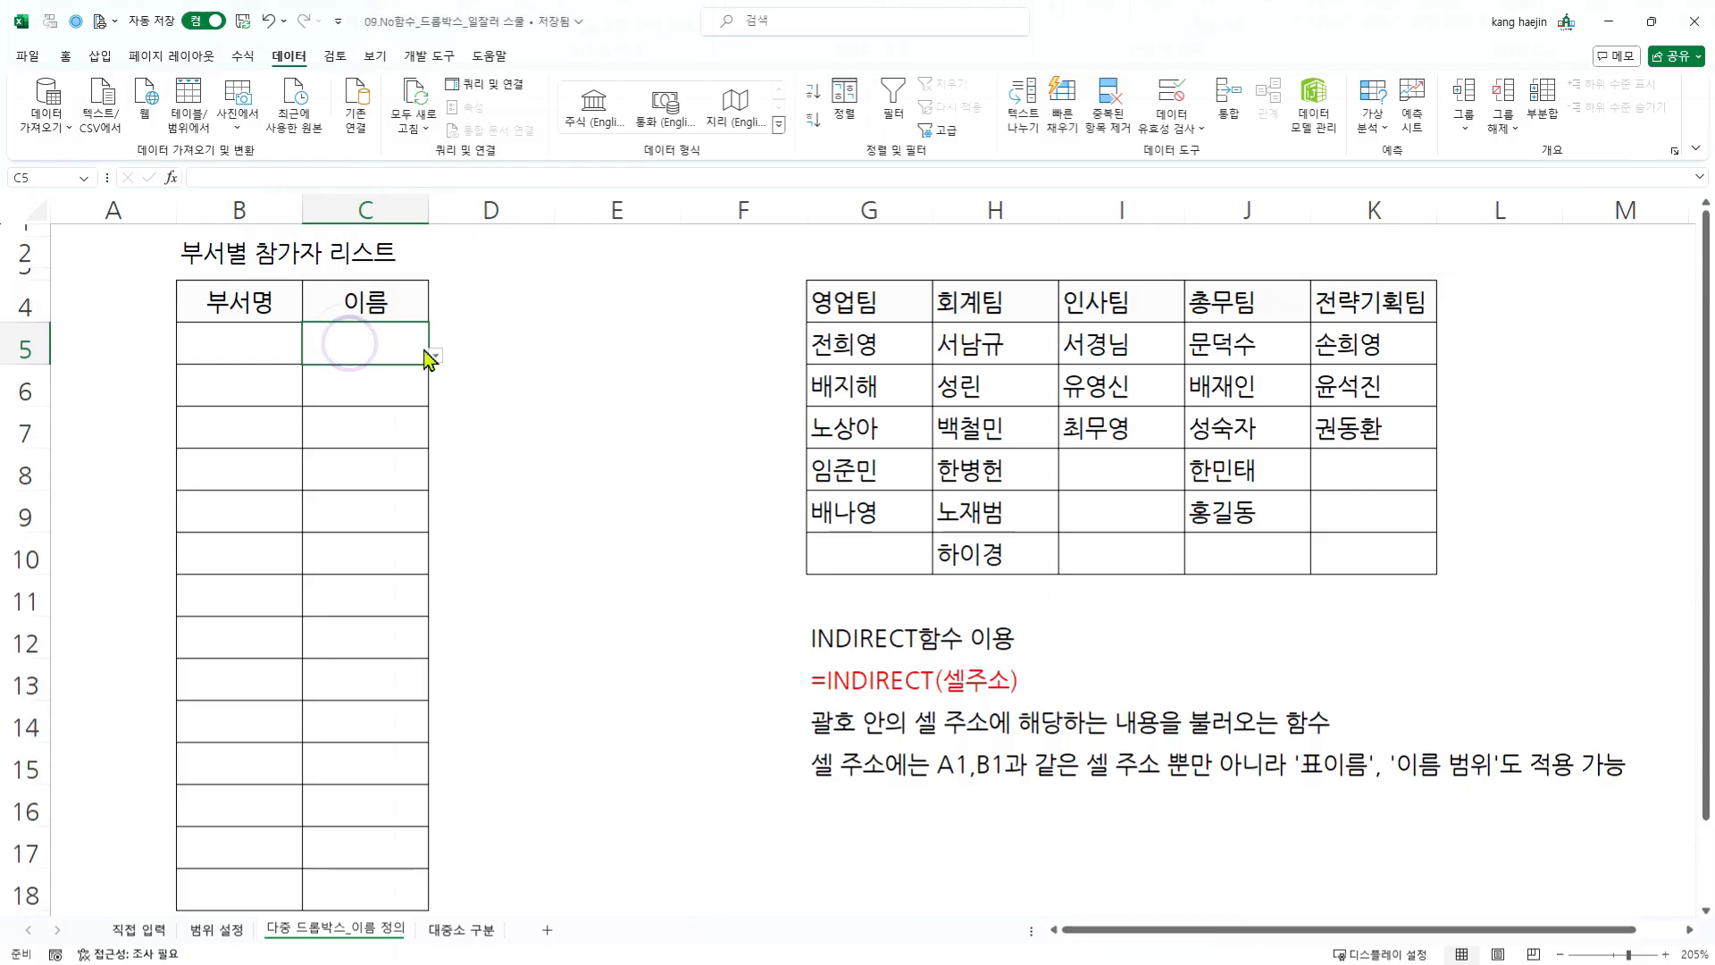
# - Test the C5 dropdown by choosing names from the 영업팀 list, and clear the cell
pyautogui.click(438, 355)
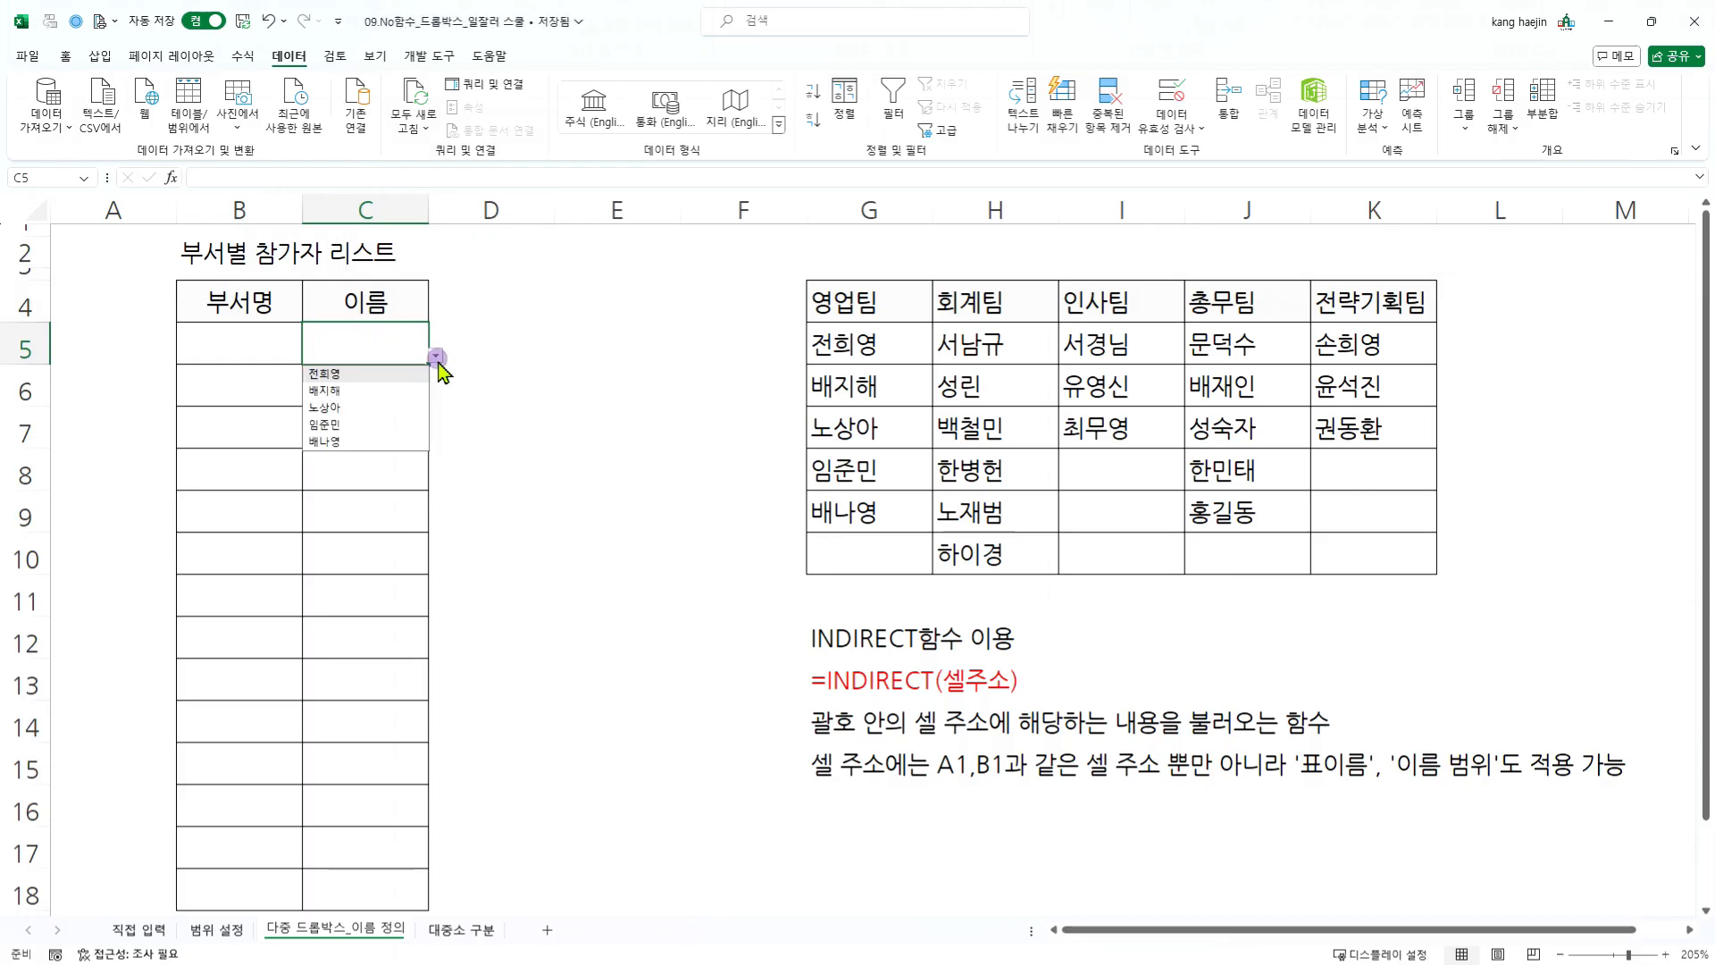
pyautogui.click(343, 388)
pyautogui.click(436, 356)
pyautogui.click(383, 413)
pyautogui.click(382, 343)
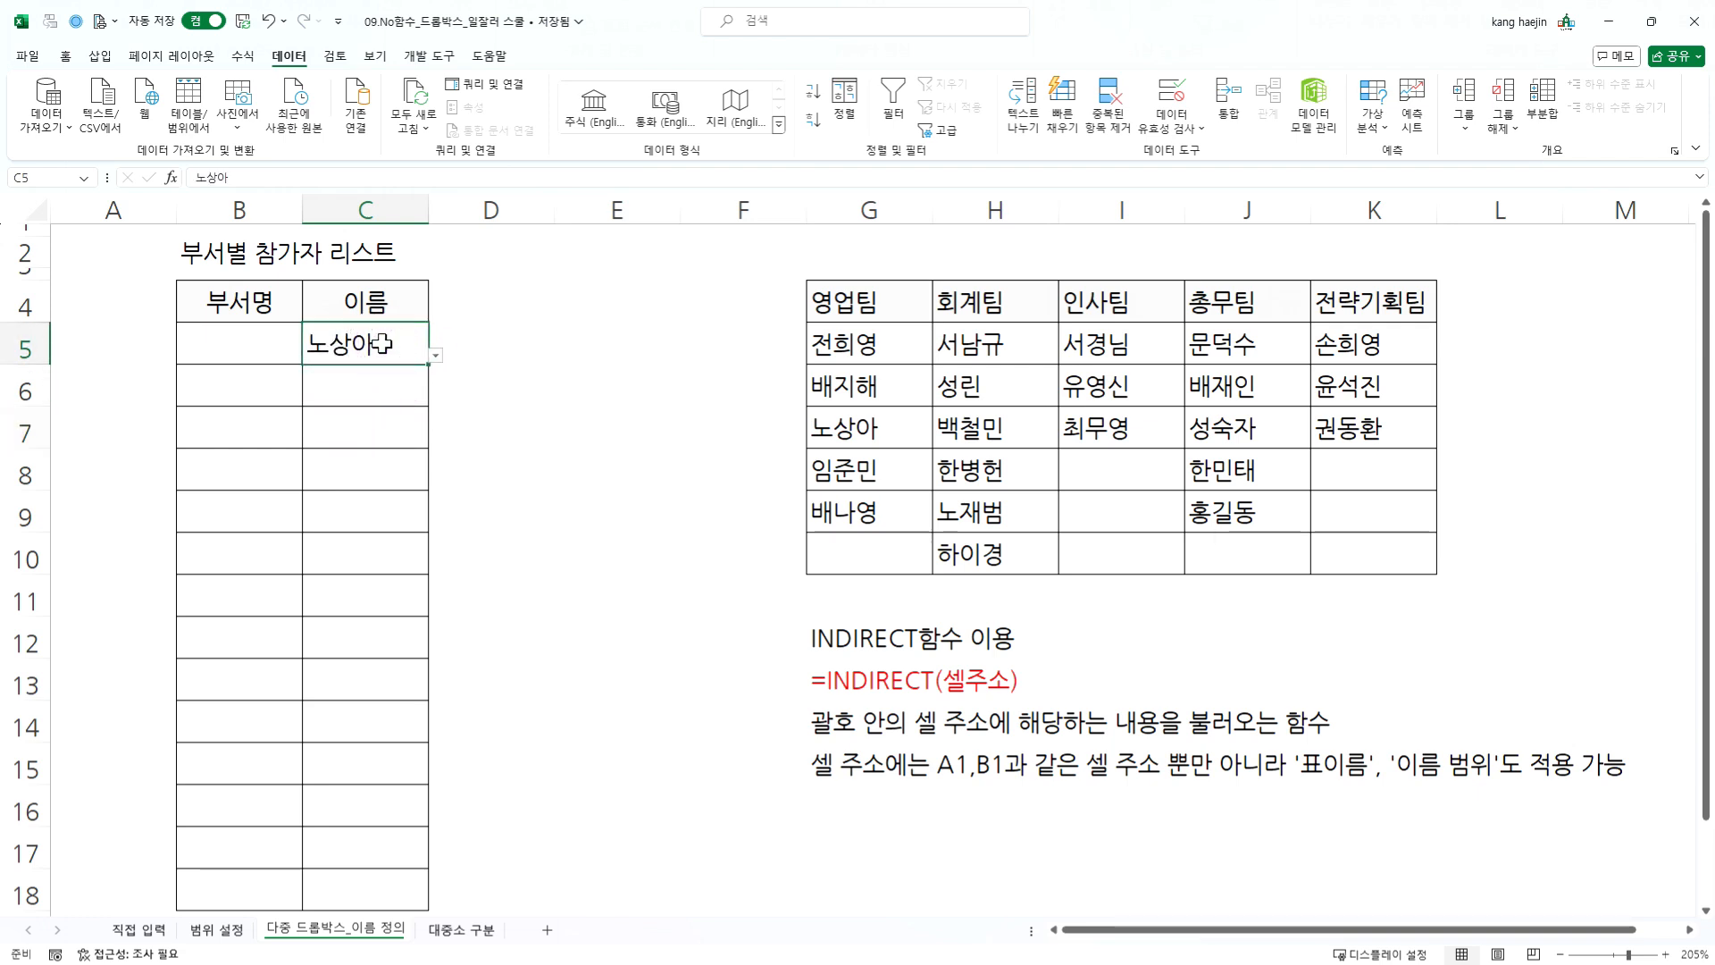
pyautogui.press('Delete')
# - Choose 영업팀 from the department dropdown in B5
pyautogui.click(268, 337)
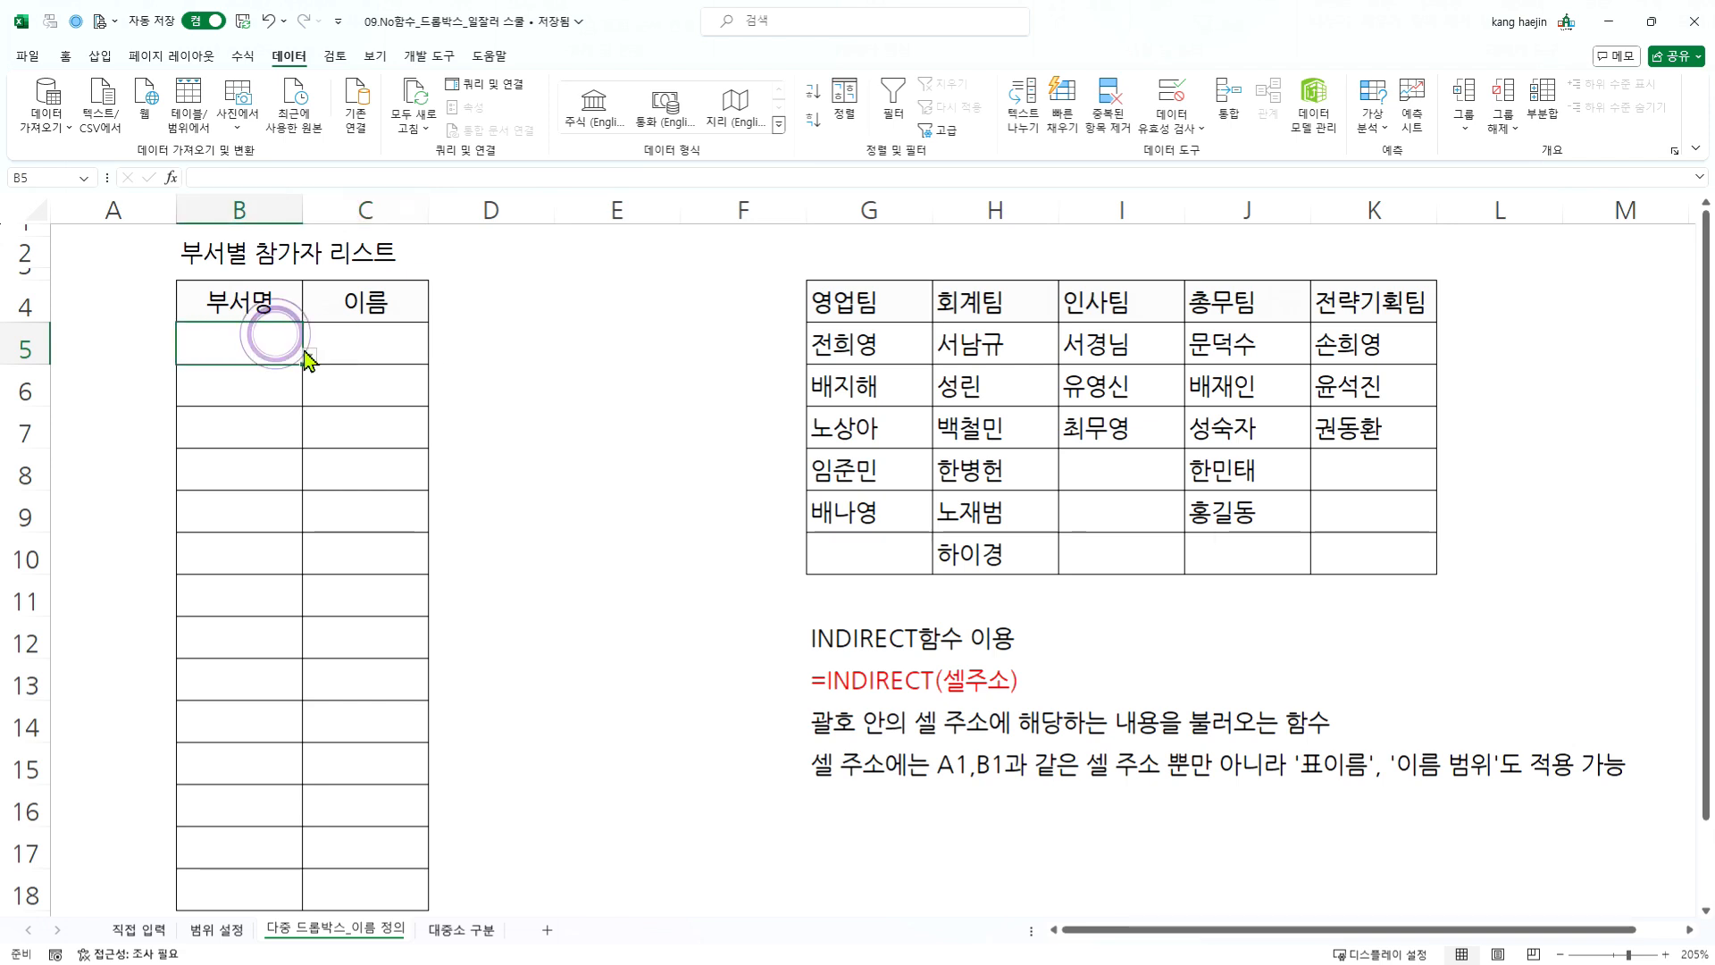
pyautogui.click(309, 356)
pyautogui.click(241, 375)
pyautogui.click(398, 345)
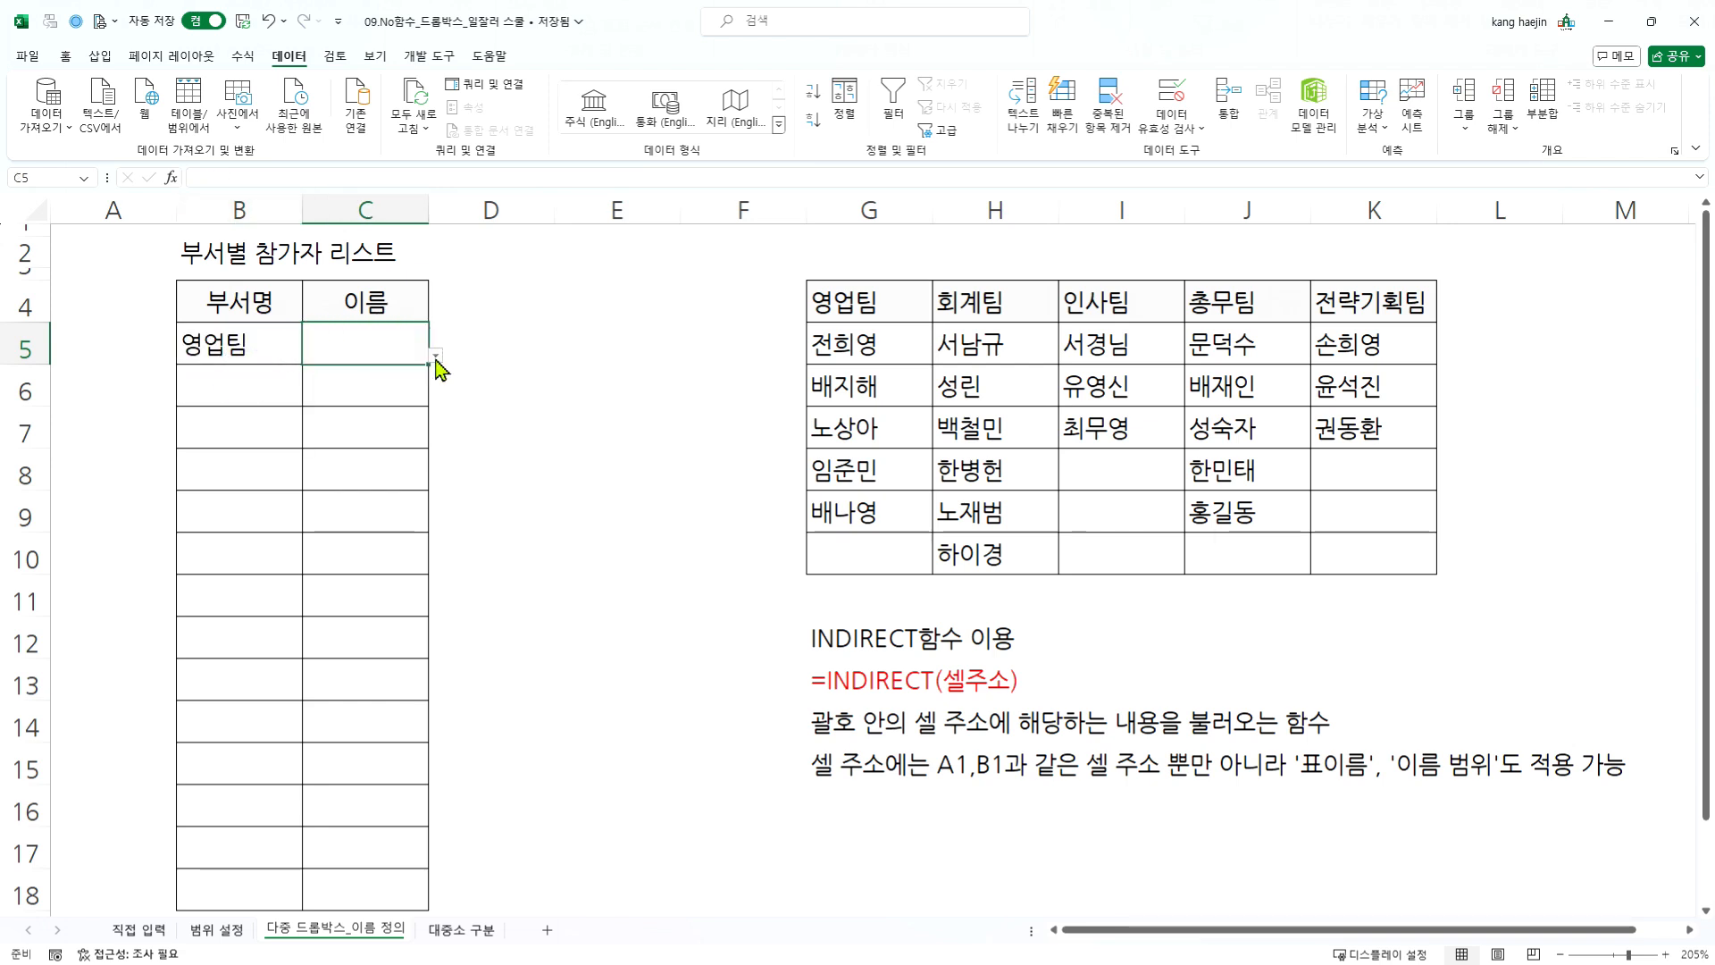
pyautogui.click(212, 341)
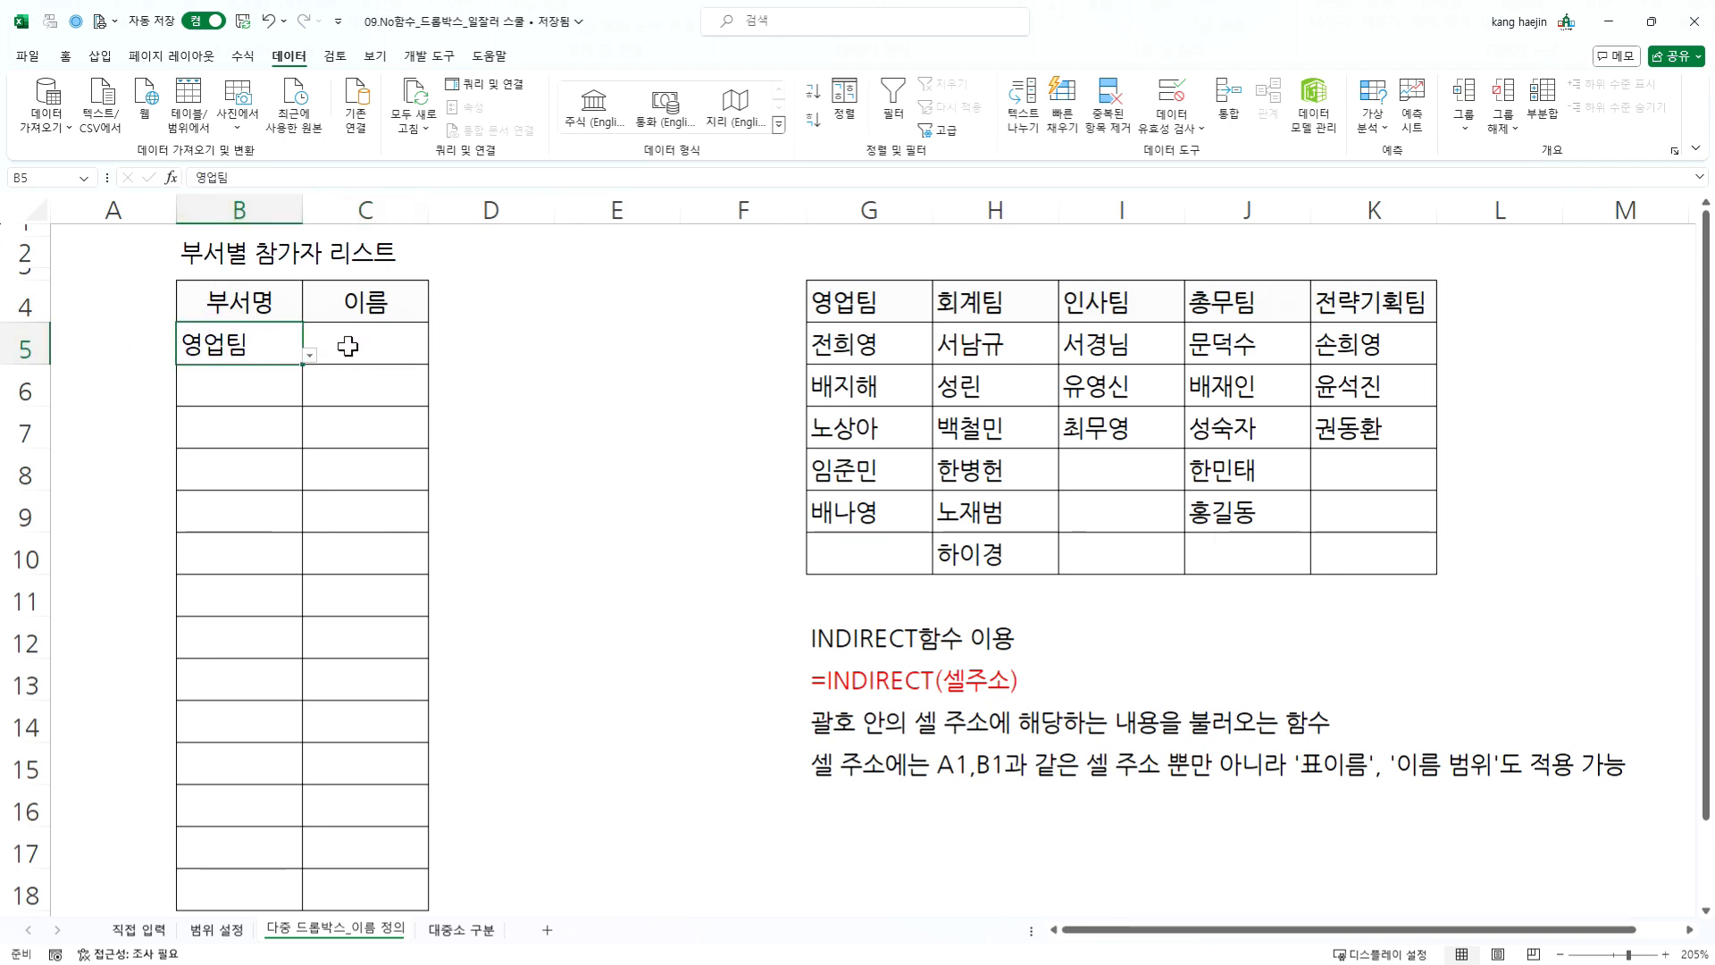
# - Change the validation list source of C5 to =INDIRECT($B$5) so that it refers to the department cell
pyautogui.click(410, 354)
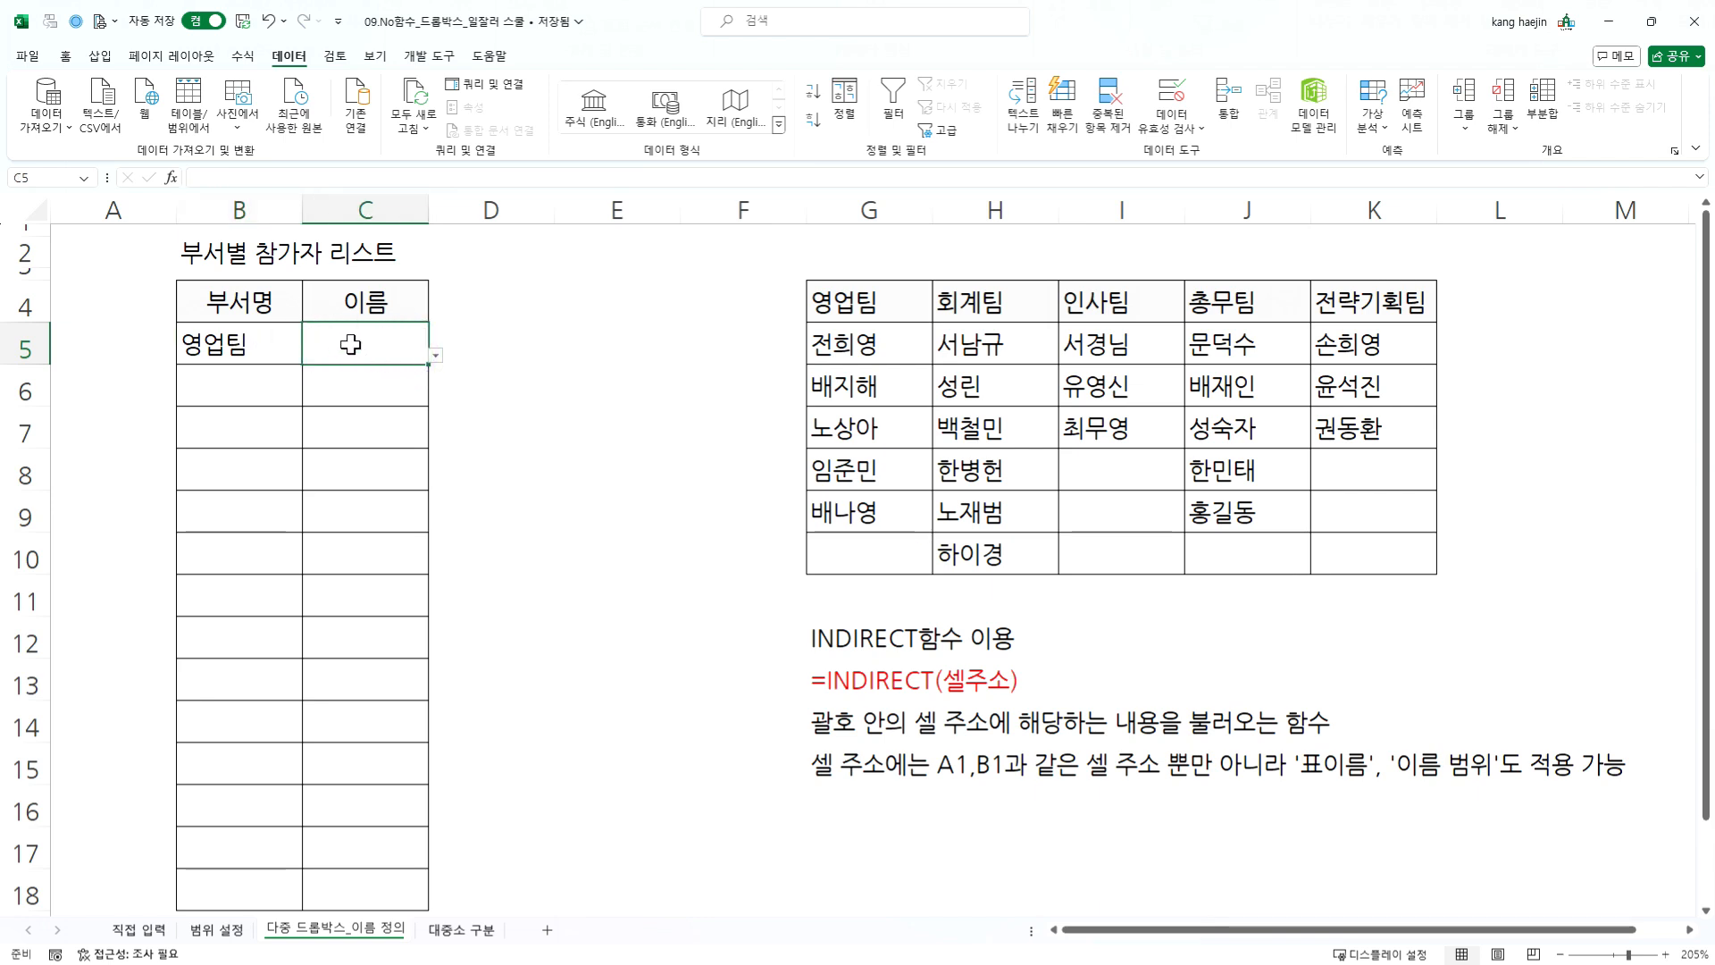
pyautogui.click(1175, 100)
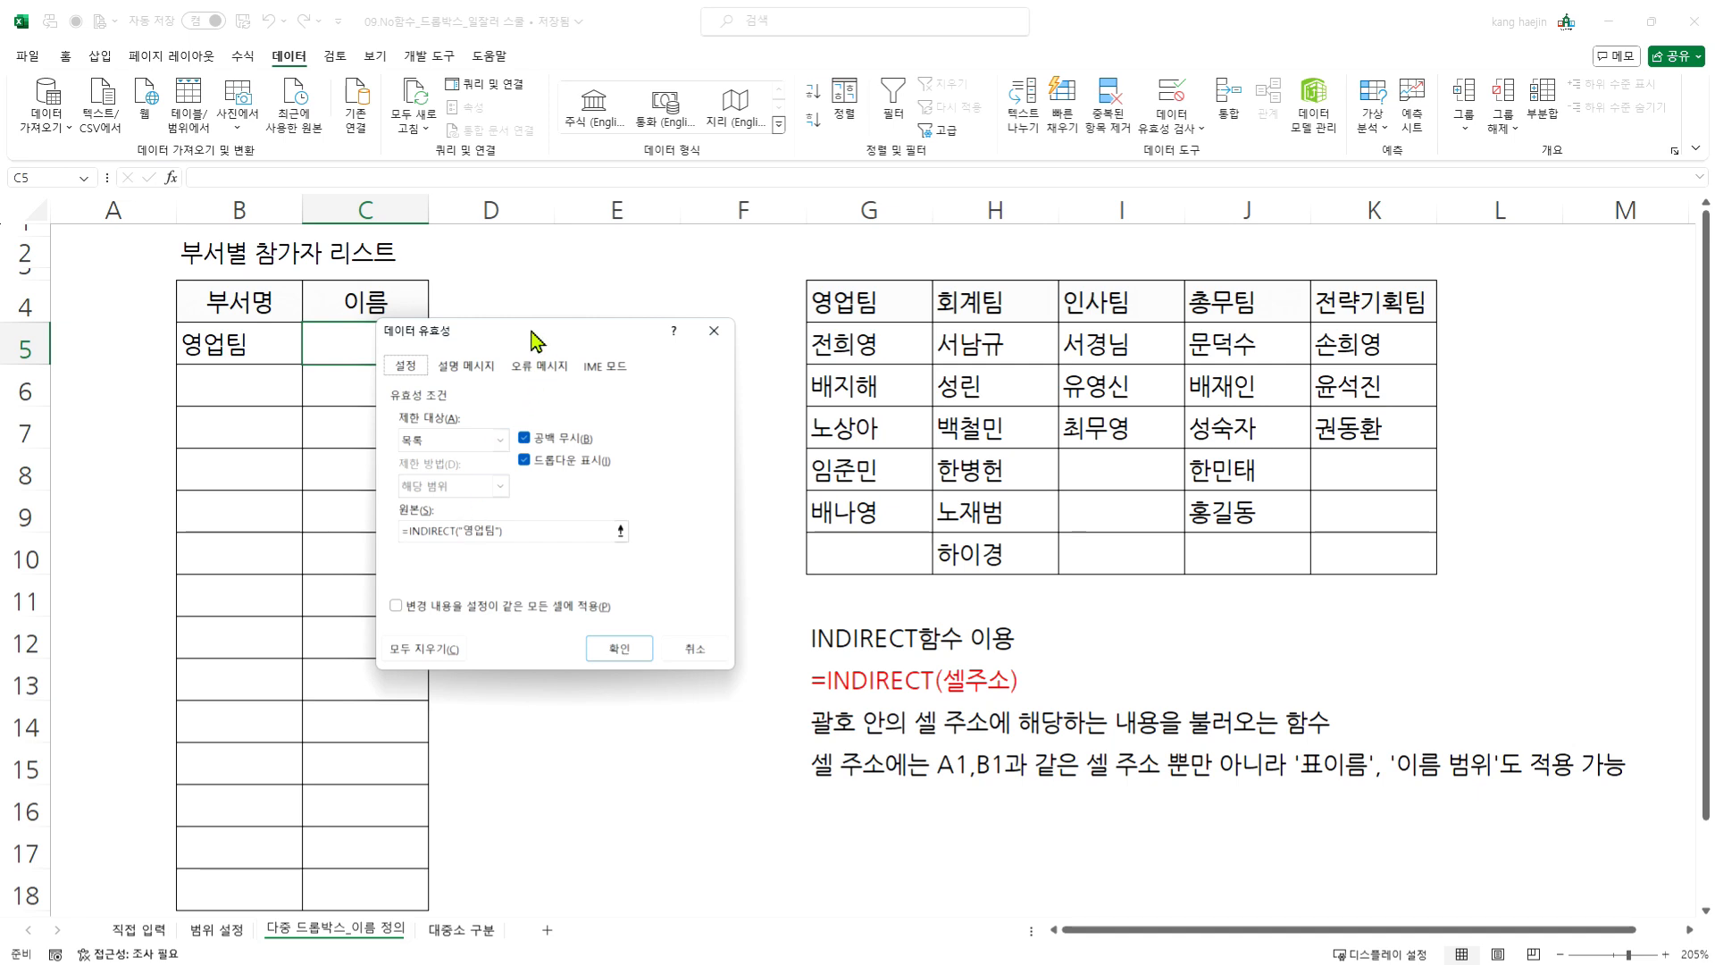
pyautogui.moveTo(530, 329); pyautogui.dragTo(640, 412)
pyautogui.click(623, 585)
pyautogui.press('BackSpace')
pyautogui.press('BackSpace')
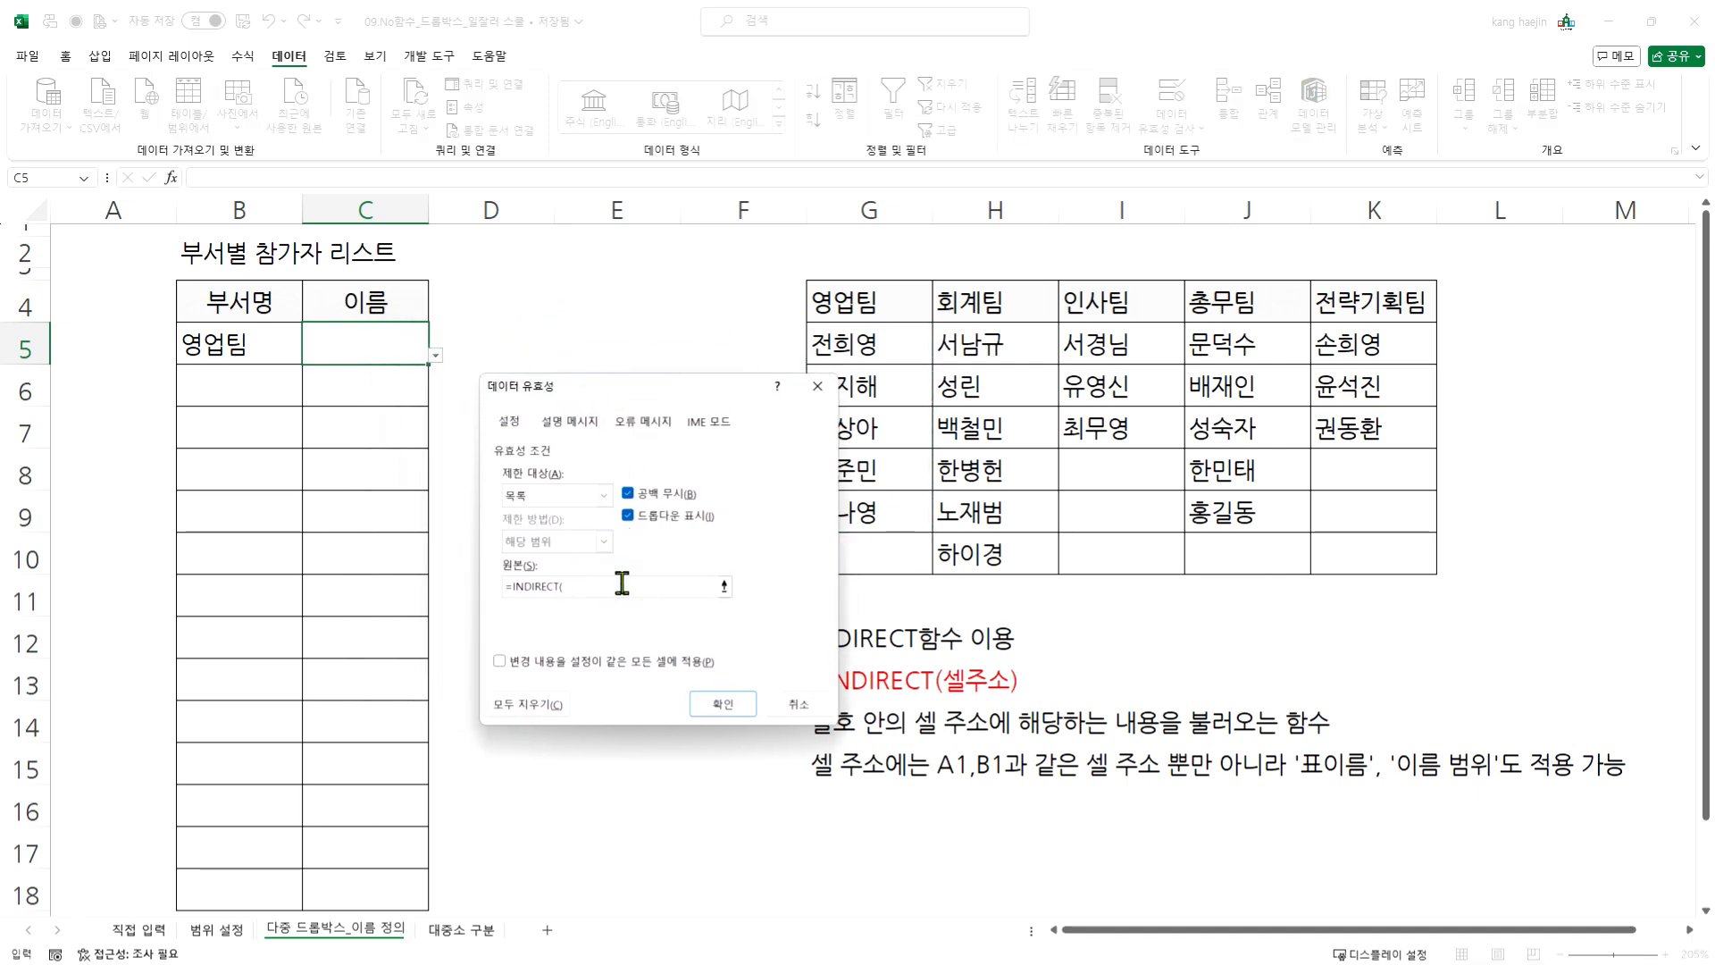
pyautogui.click(221, 342)
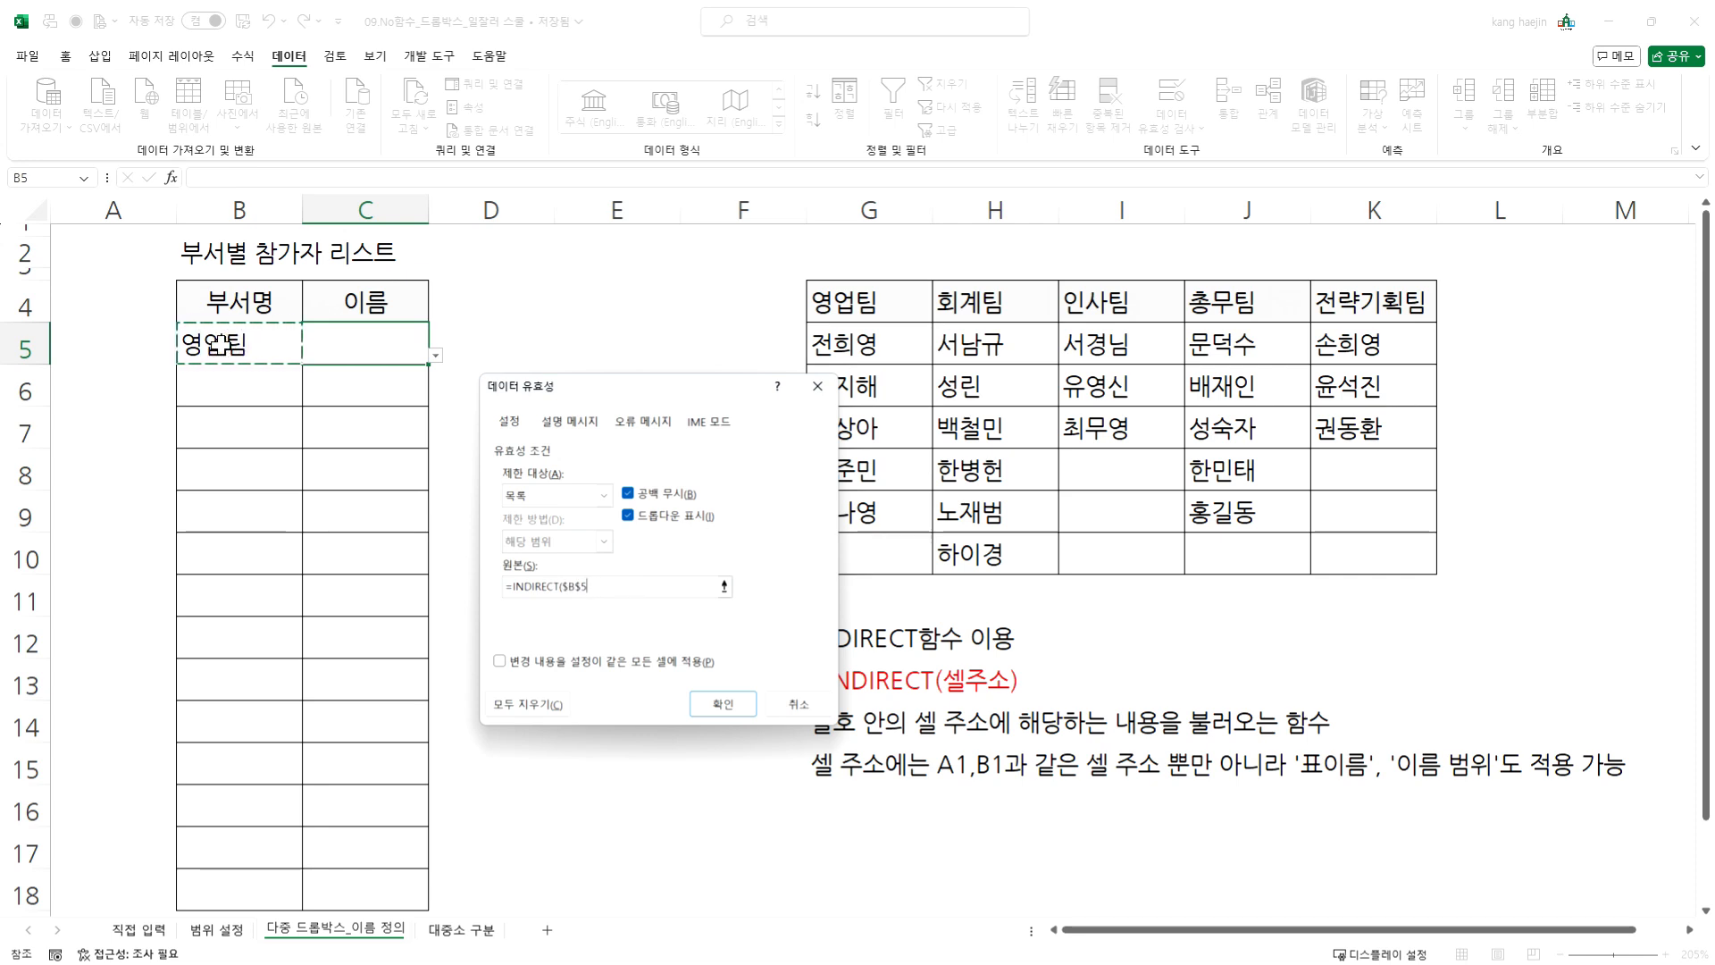
pyautogui.write(')')
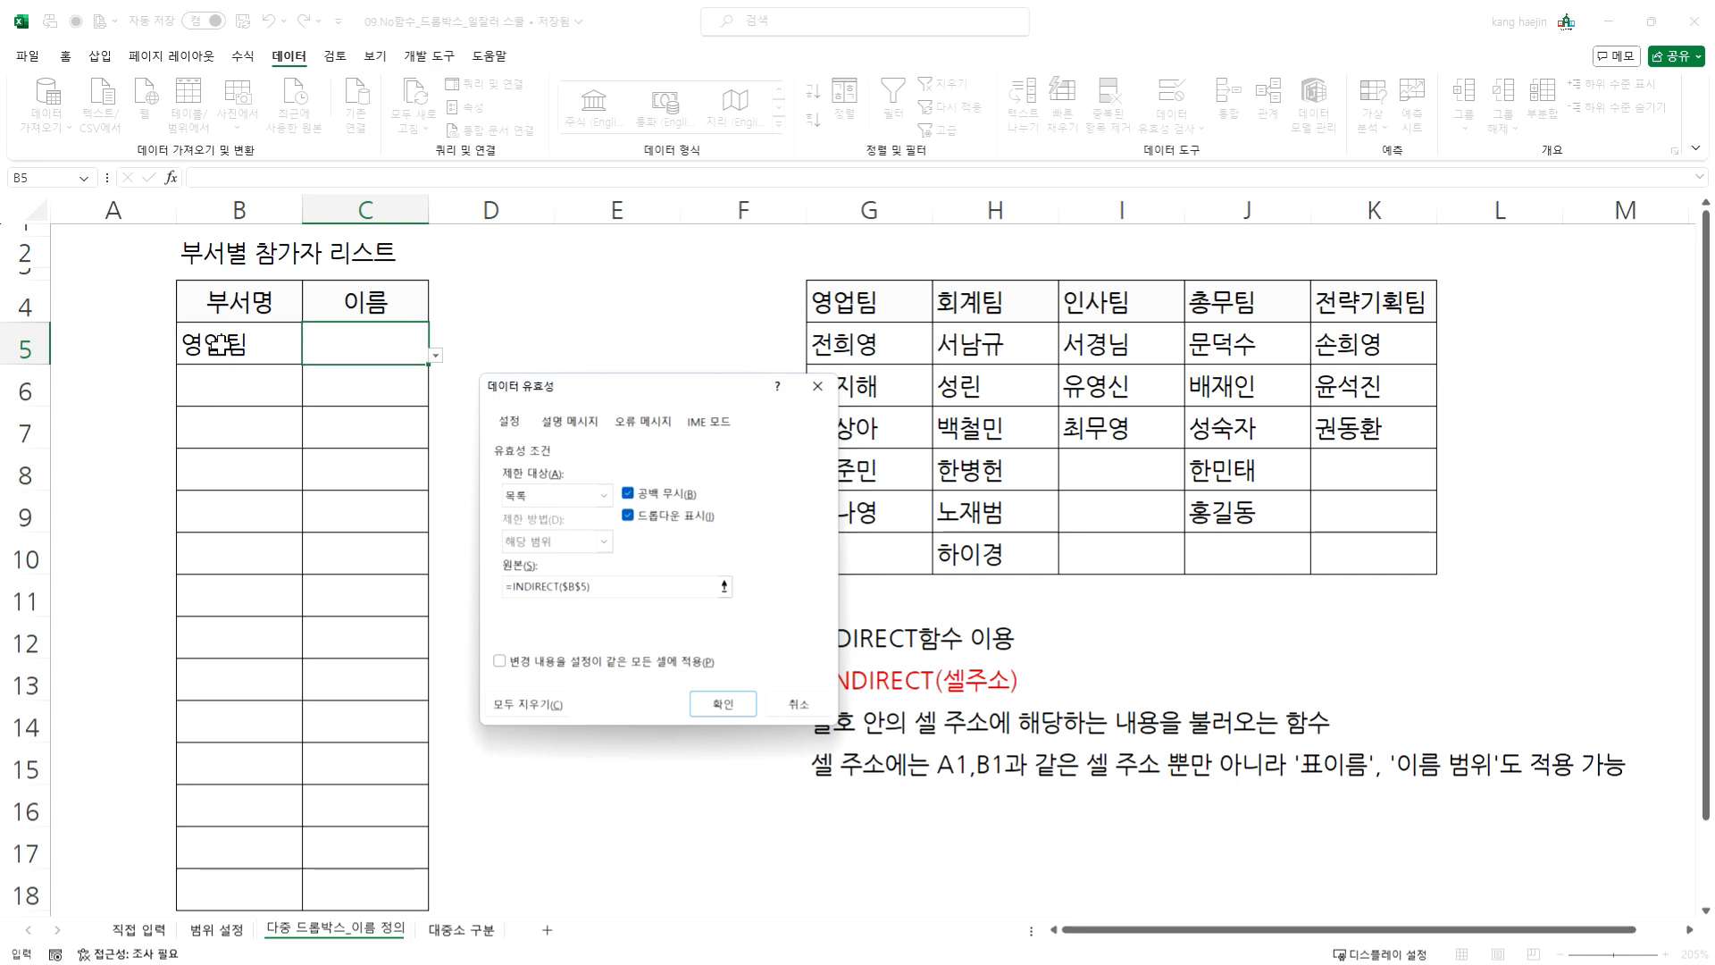
pyautogui.press('Return')
# - Test the dependent dropdown in C5 by choosing the second 영업팀 member
pyautogui.click(268, 341)
pyautogui.click(398, 353)
pyautogui.click(435, 356)
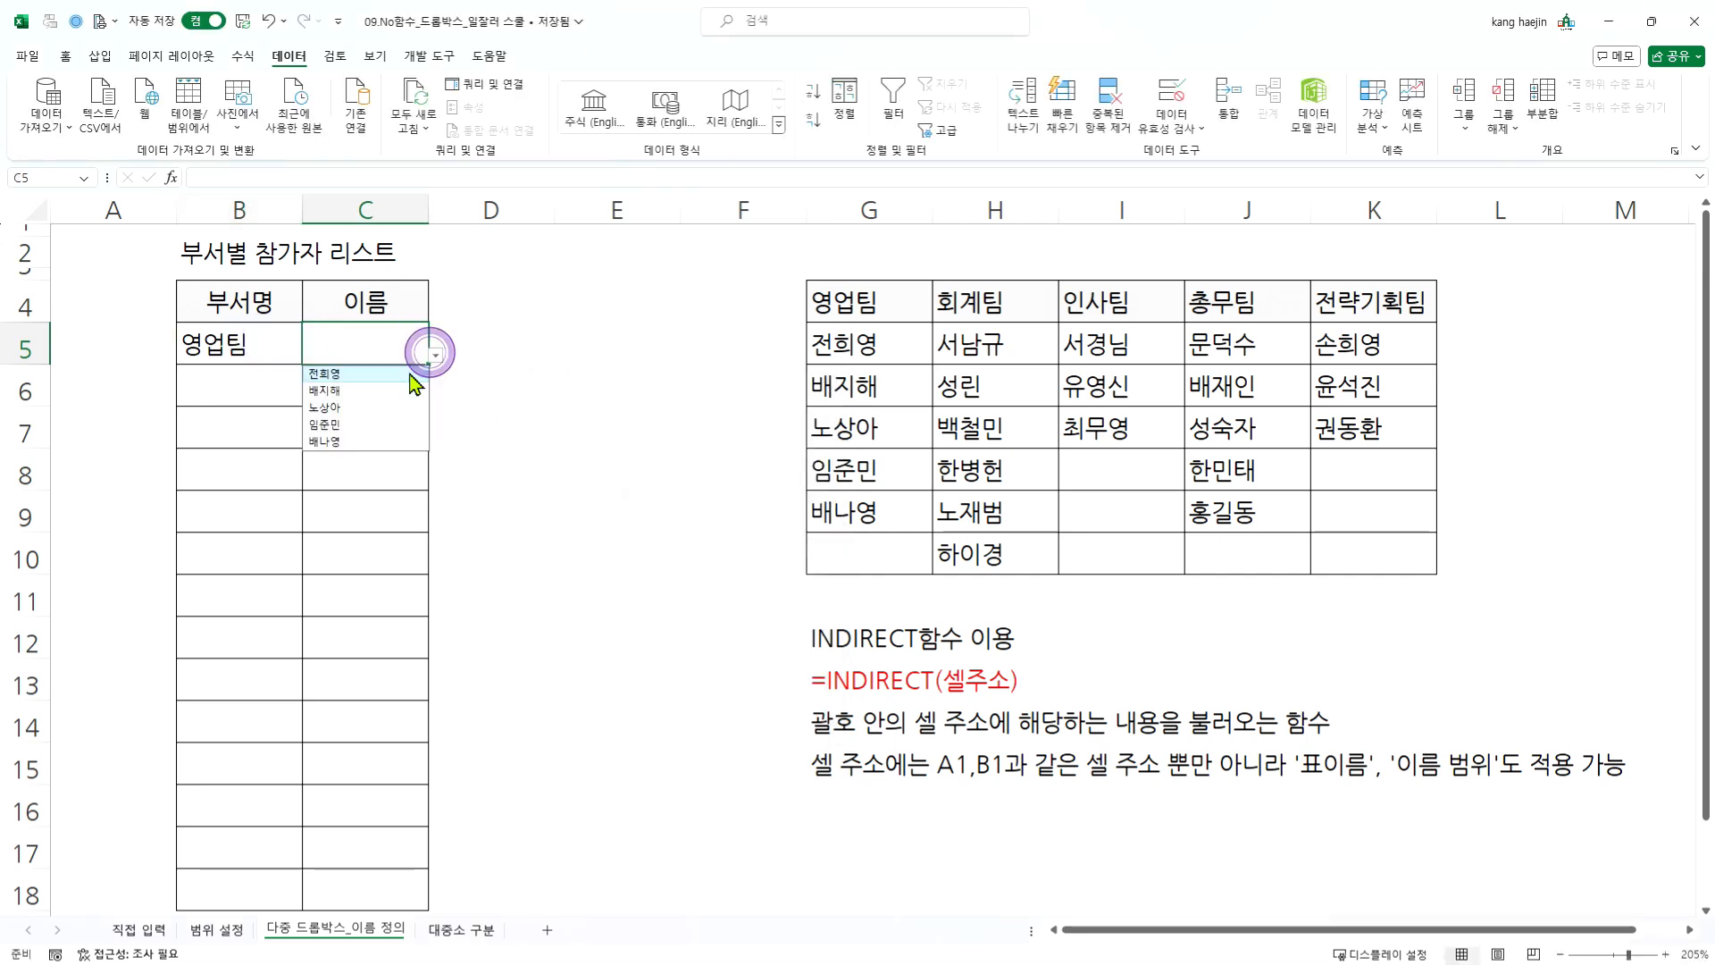
pyautogui.click(390, 390)
# - Switch the department in B5 to 회계팀 and choose the second member of that team in C5
pyautogui.click(240, 350)
pyautogui.click(309, 356)
pyautogui.click(242, 387)
pyautogui.click(352, 349)
pyautogui.click(435, 356)
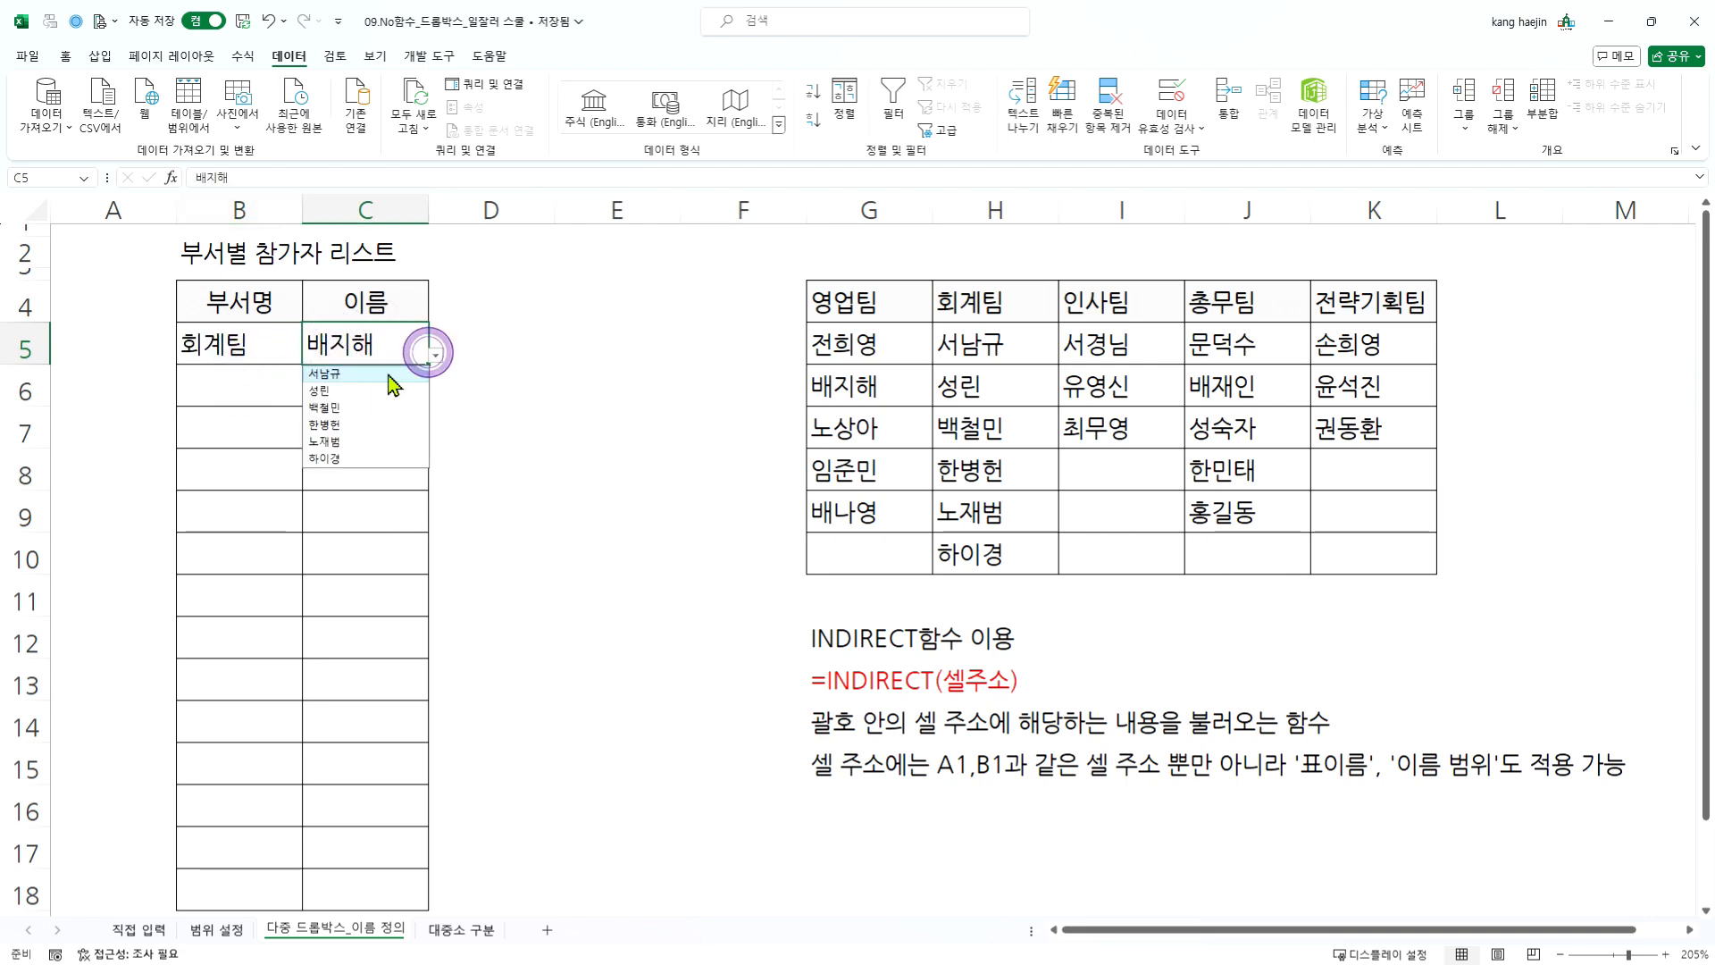
pyautogui.click(348, 387)
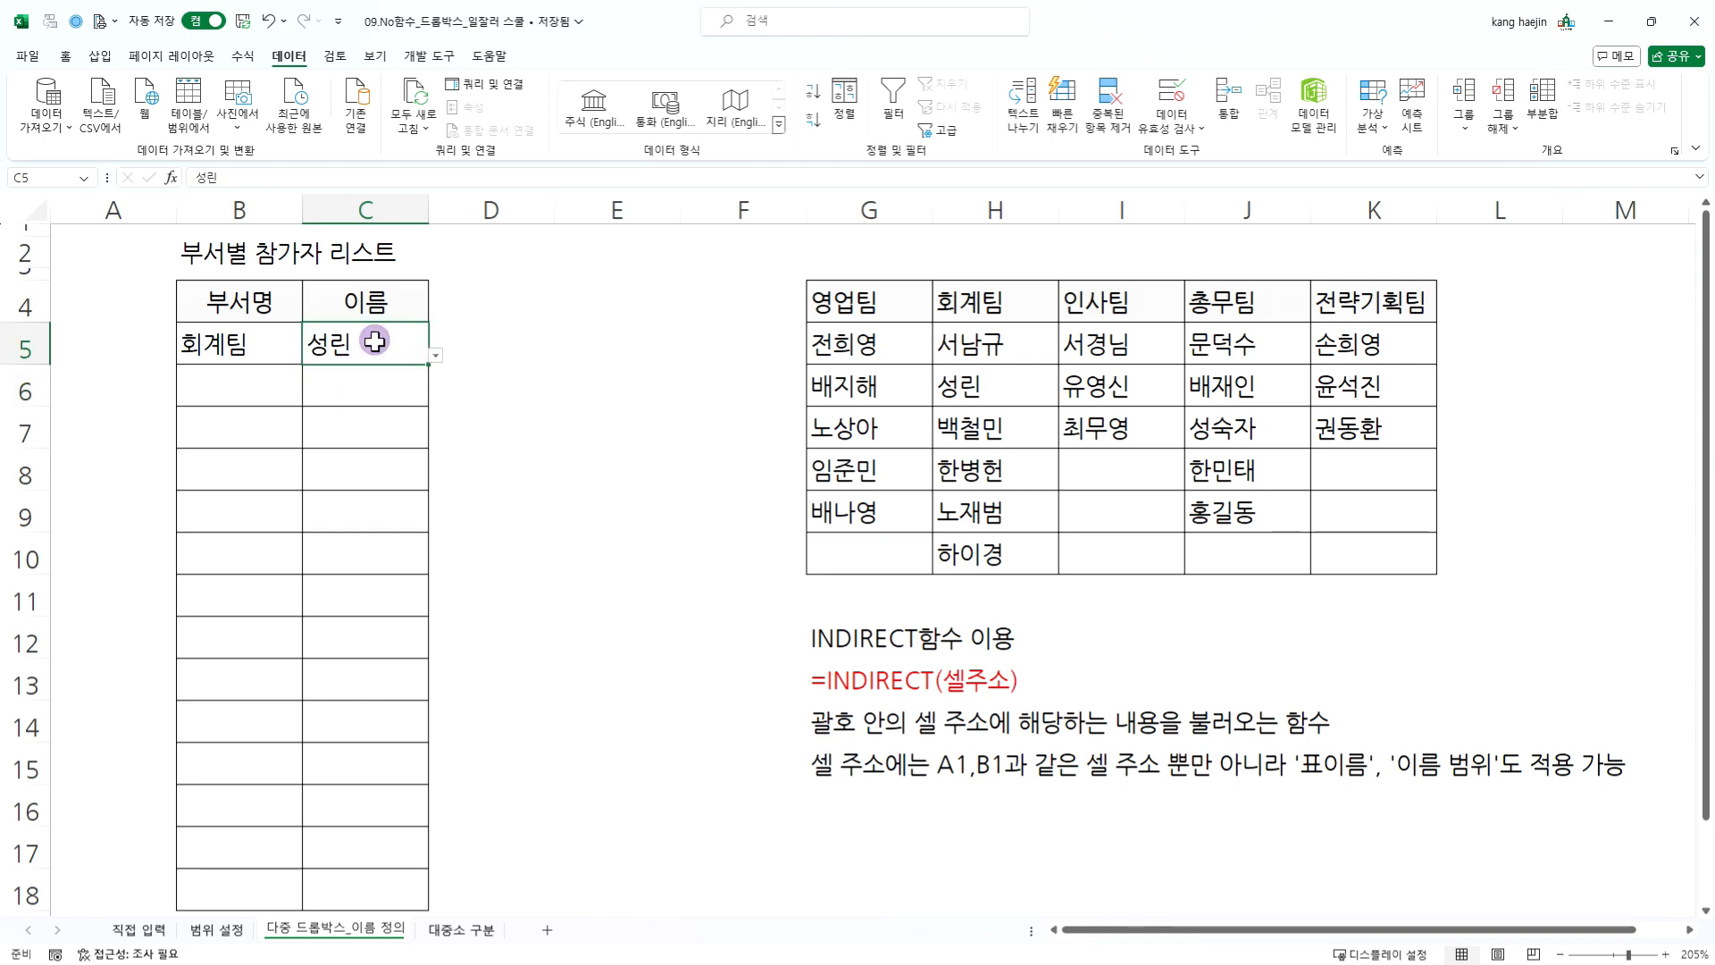
# - Clear B5:C5 and copy the empty cells with their dropdowns down the participant table to row 18
pyautogui.moveTo(234, 355); pyautogui.dragTo(384, 356)
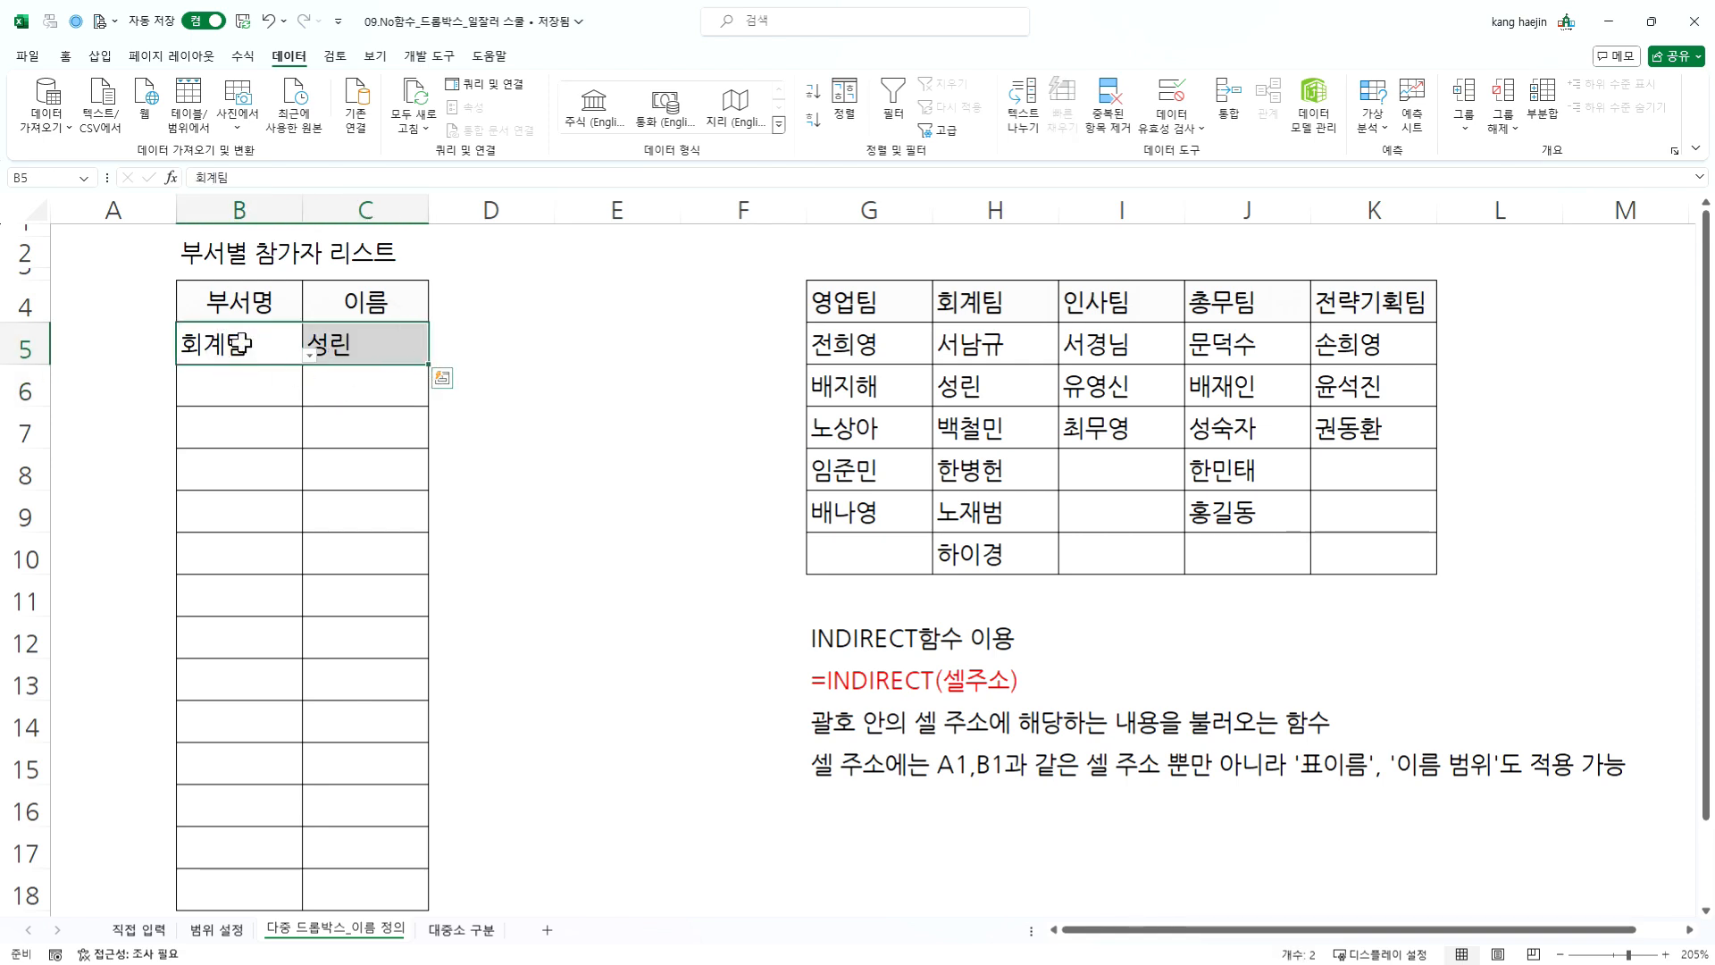
pyautogui.press('Delete')
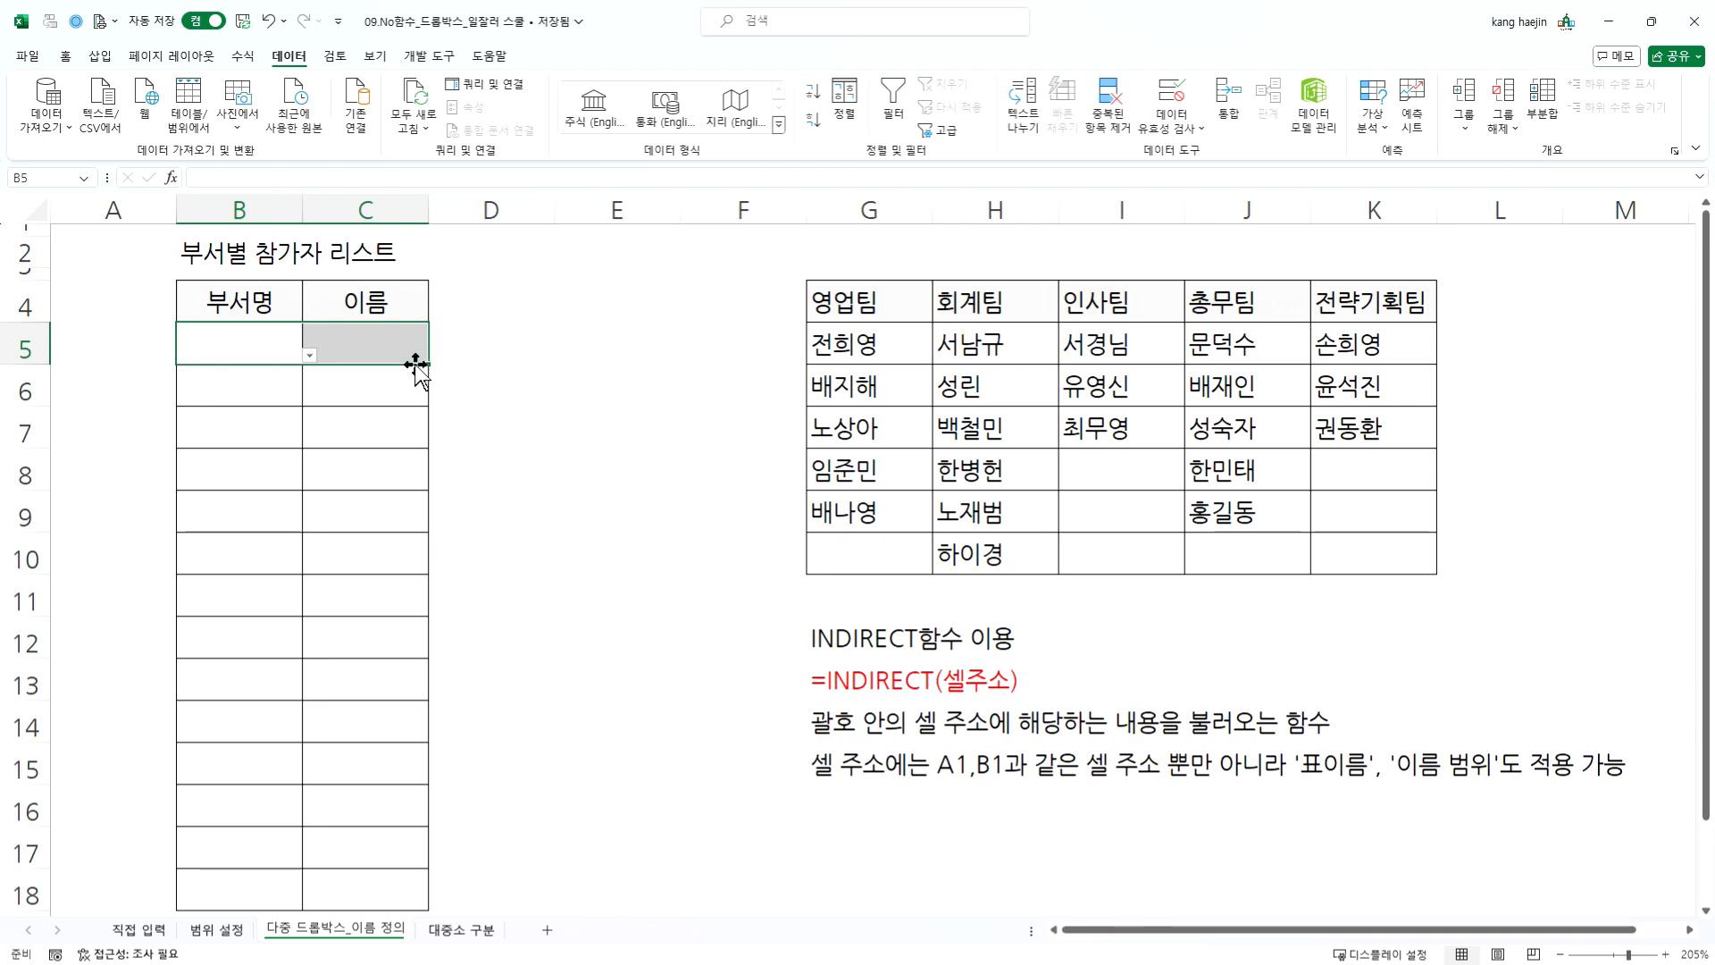
pyautogui.moveTo(427, 366); pyautogui.dragTo(429, 894)
pyautogui.click(350, 600)
# - Choose 회계팀 in B5 and 인사팀 in B6, and pick the first 회계팀 member in C5
pyautogui.click(369, 346)
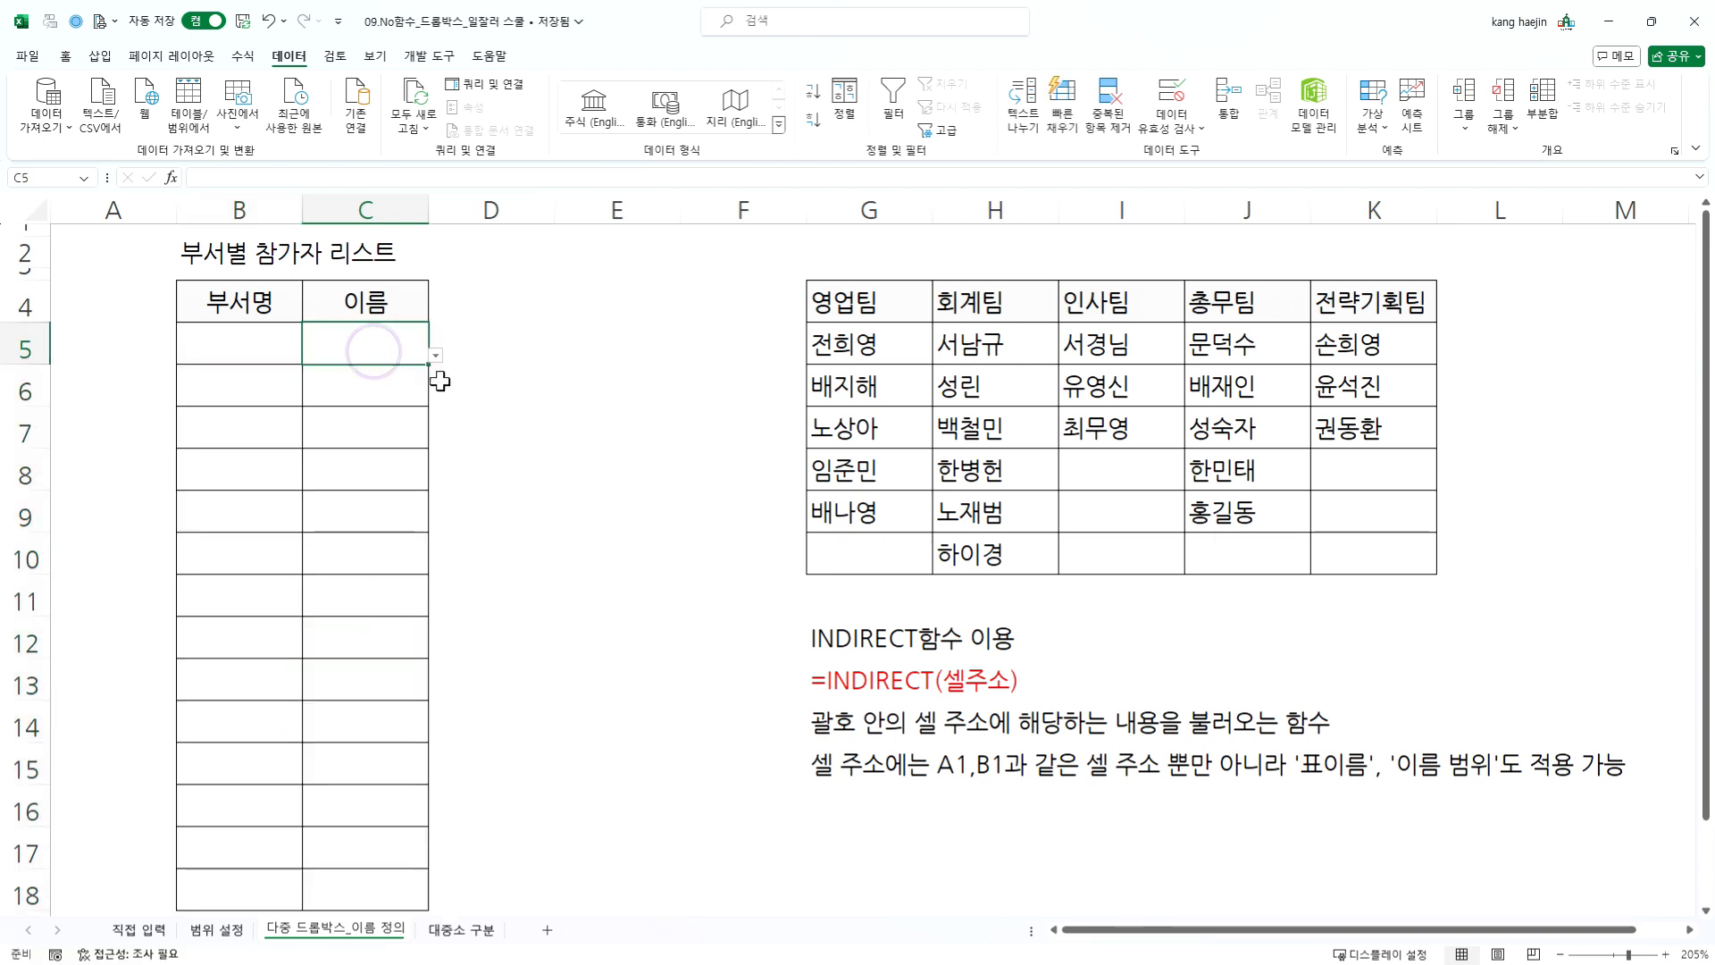
pyautogui.click(407, 398)
pyautogui.click(379, 353)
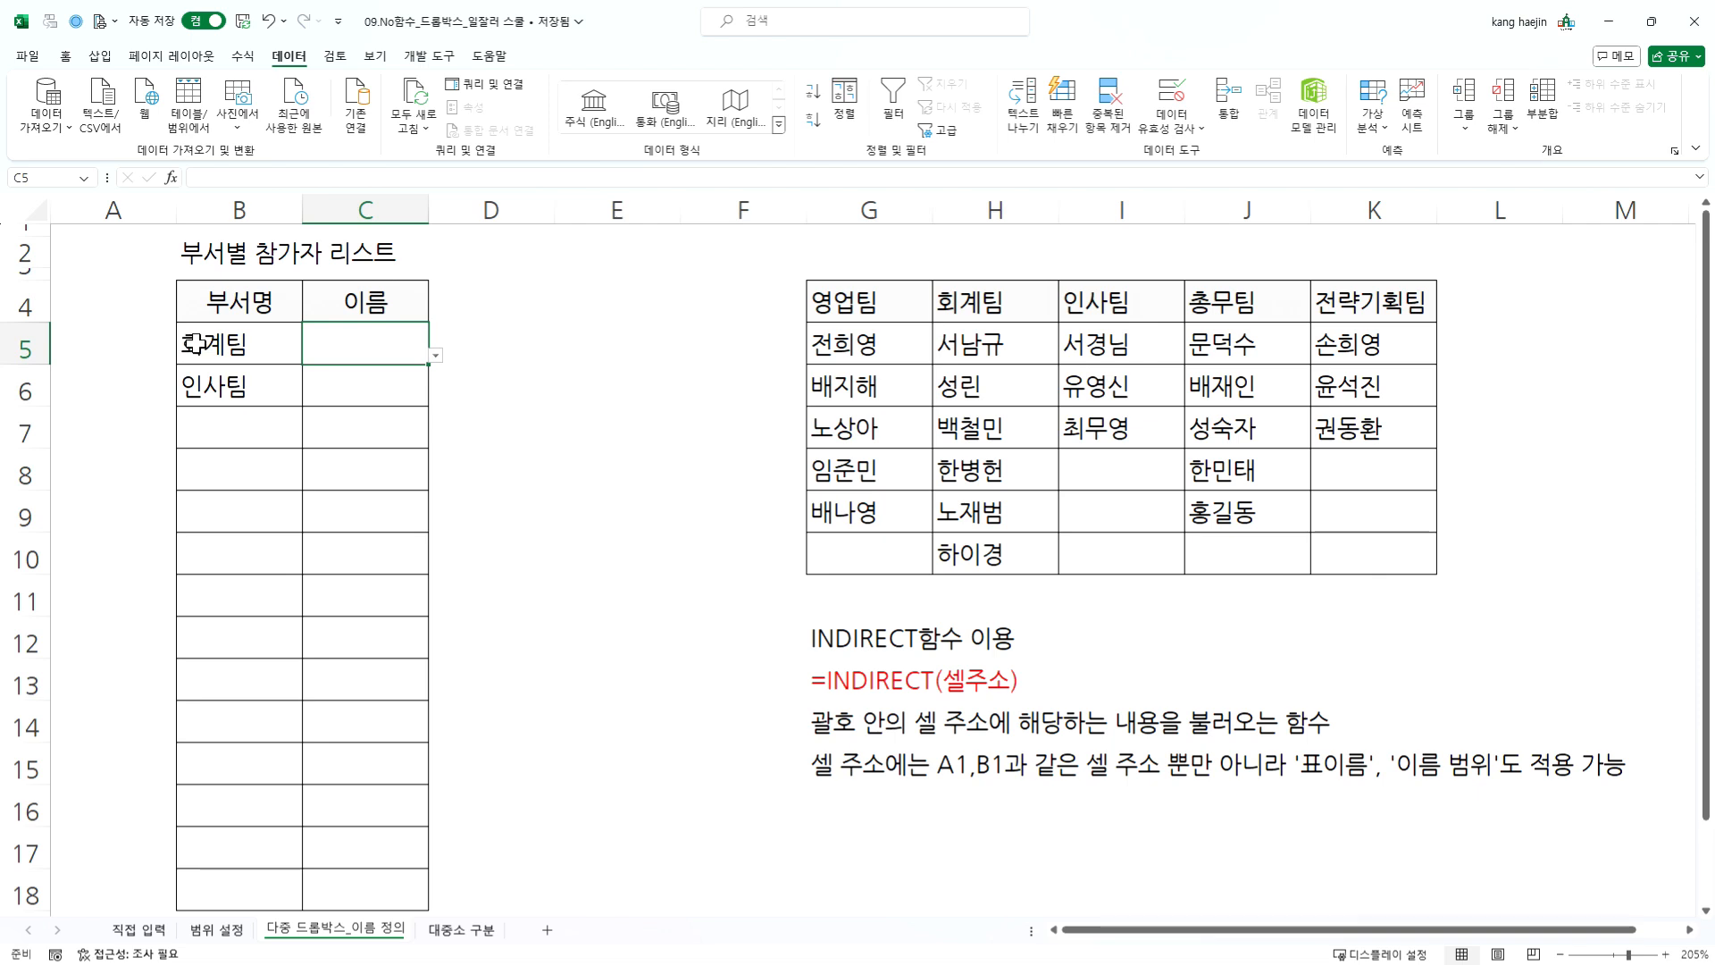
pyautogui.click(233, 345)
pyautogui.click(337, 345)
pyautogui.click(435, 355)
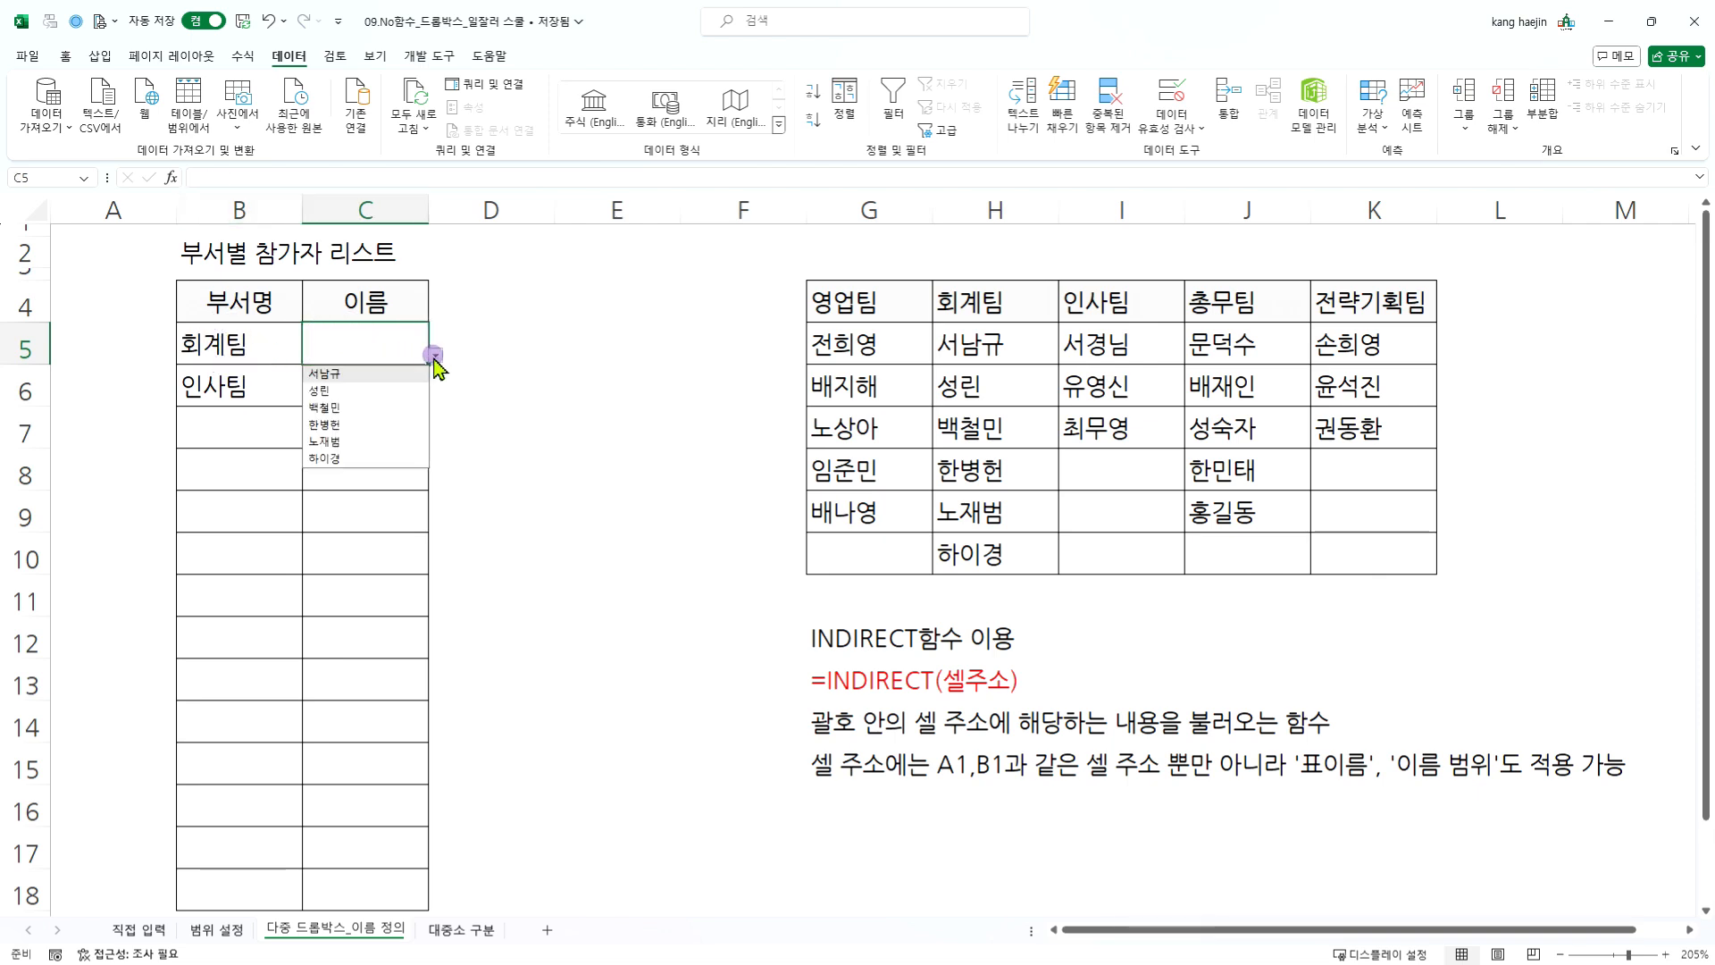
pyautogui.click(335, 373)
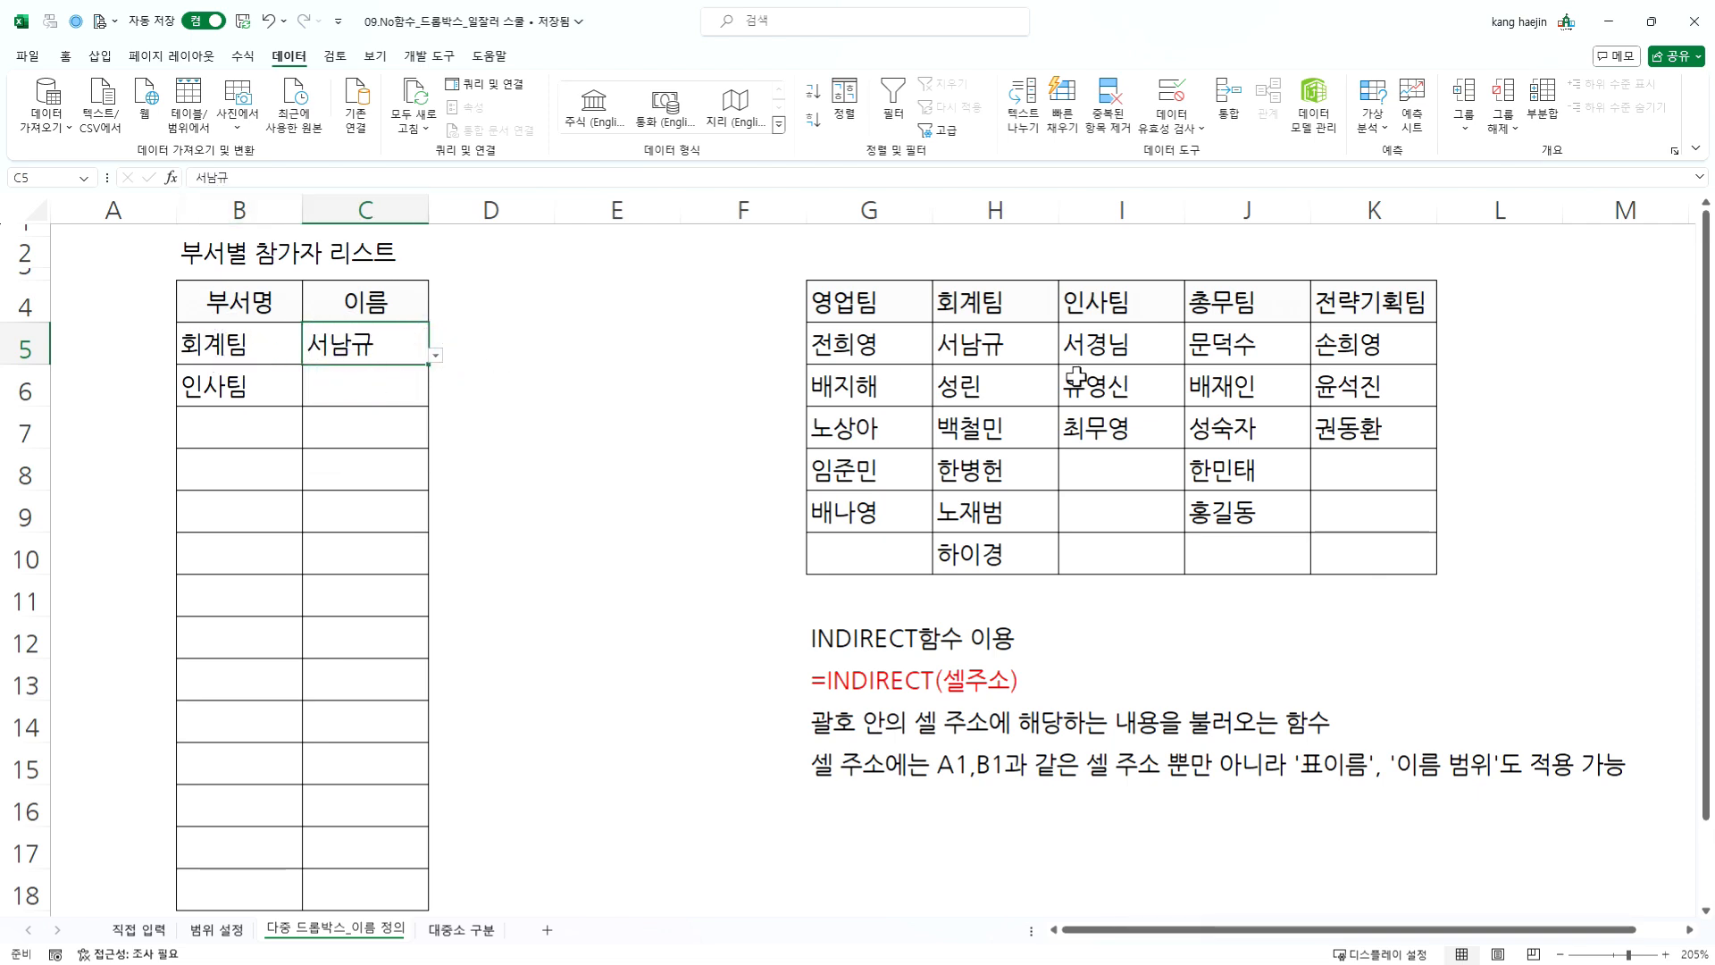
# - Check which team's members the name dropdown in C6 offers for 인사팀
pyautogui.click(400, 377)
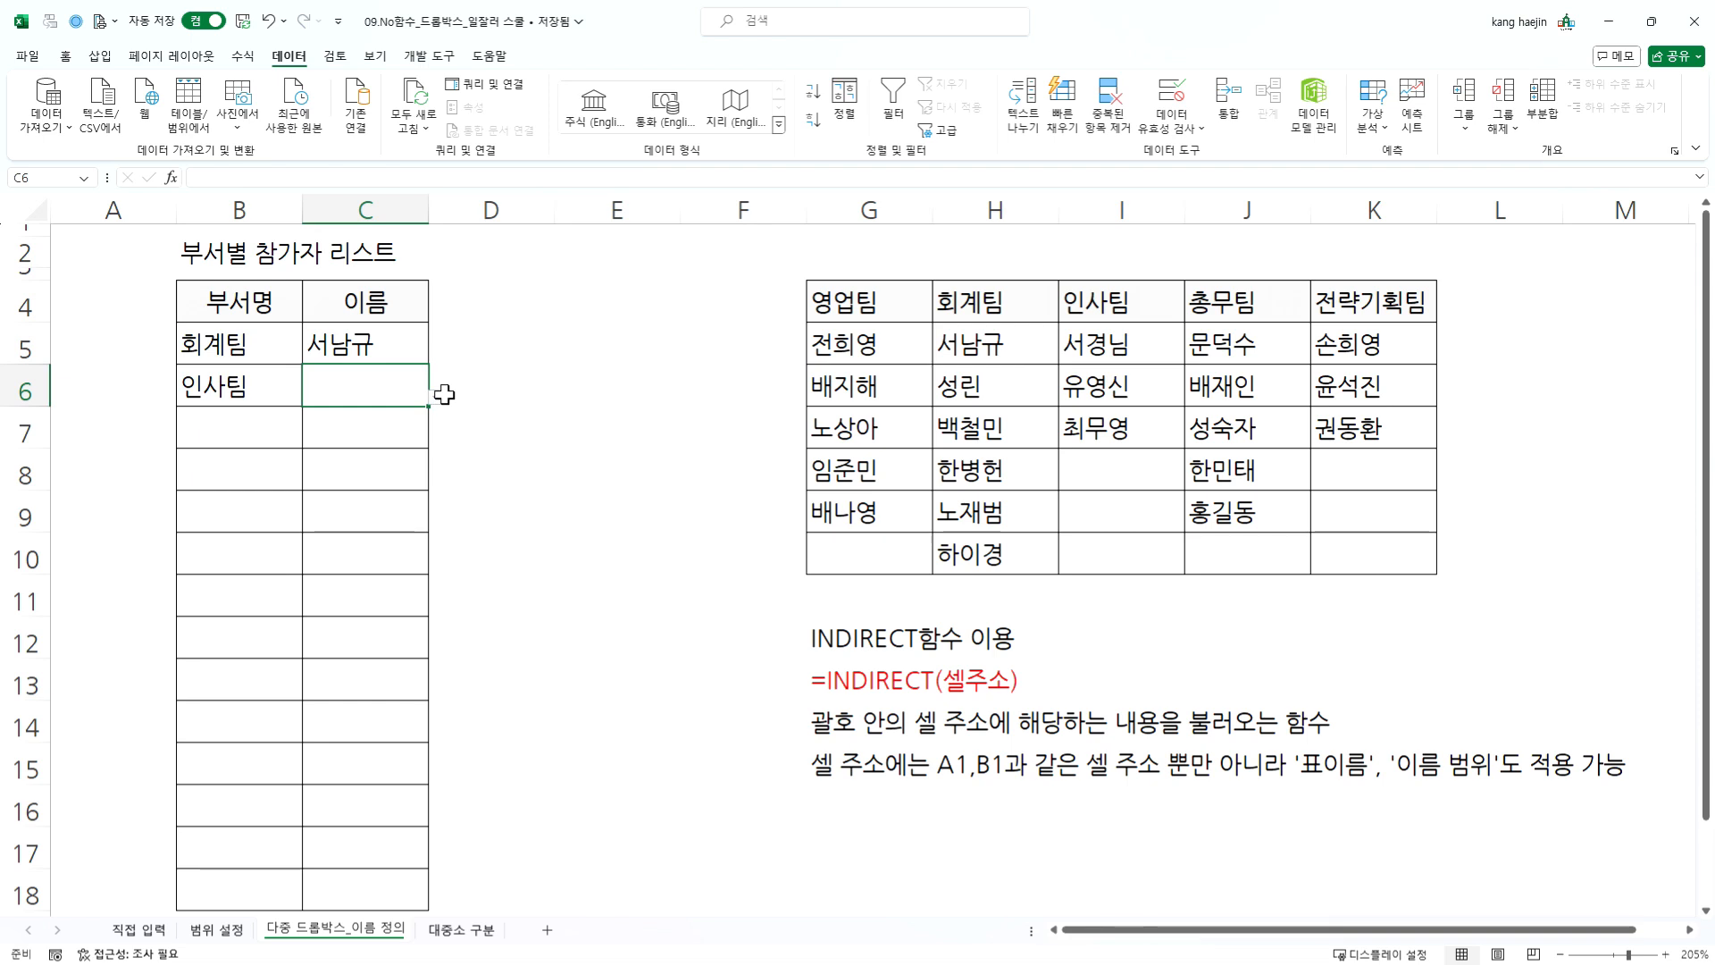
pyautogui.click(436, 398)
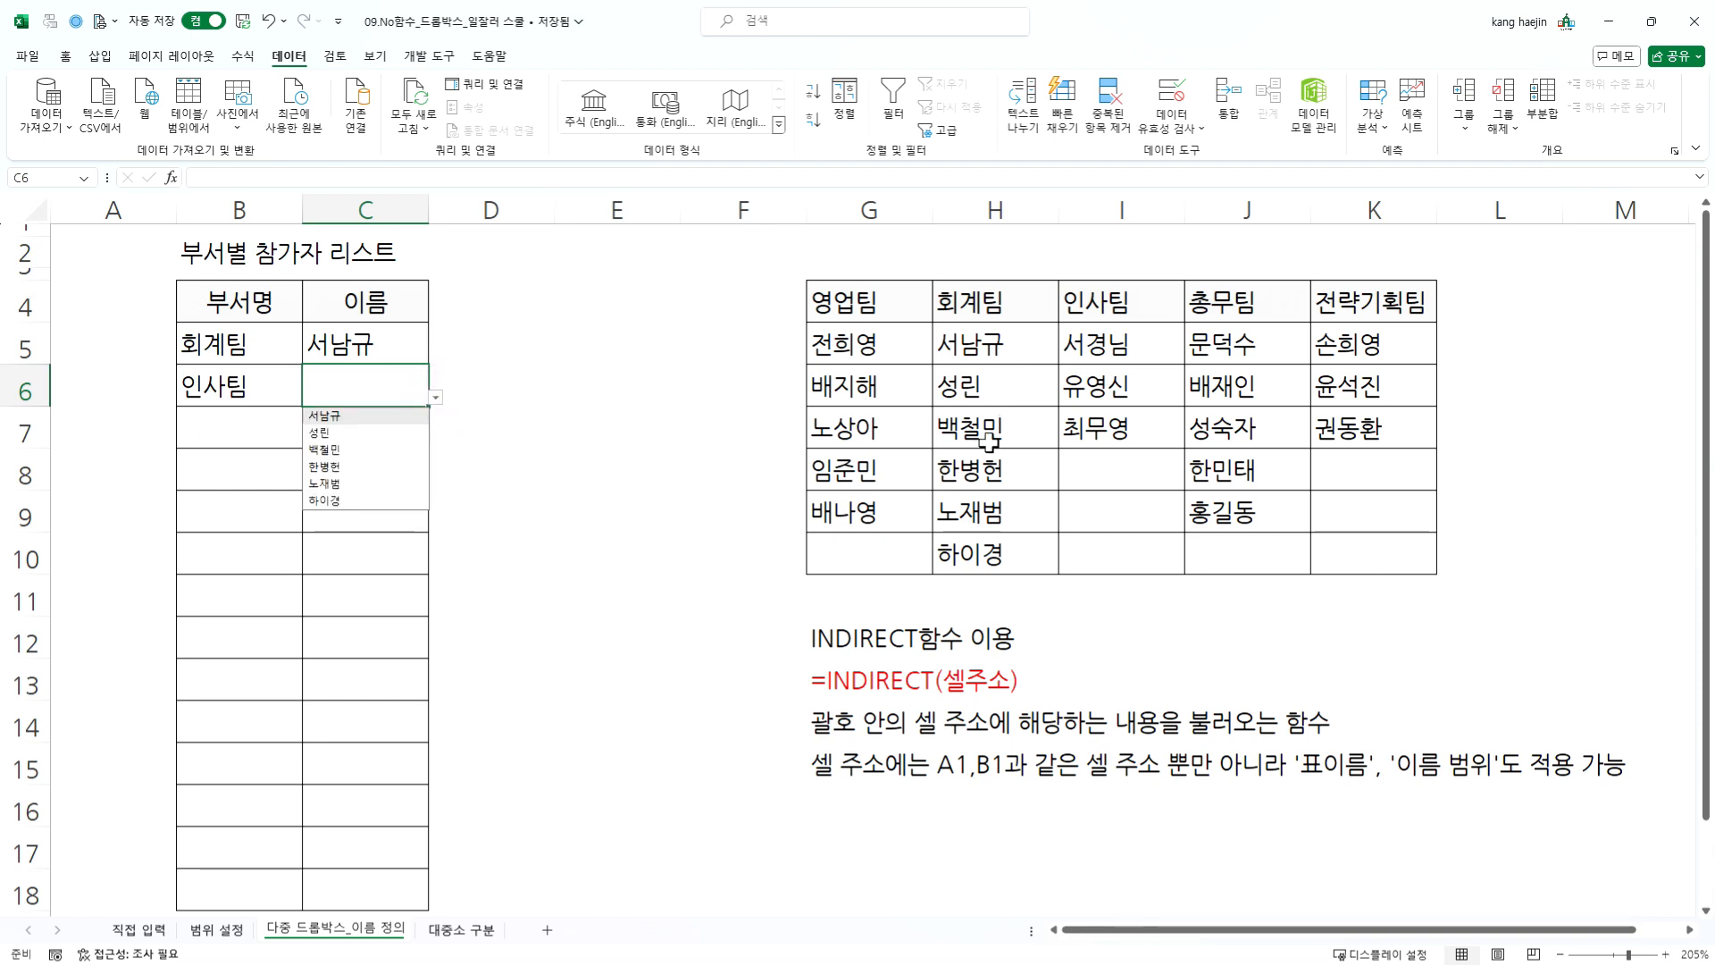
pyautogui.click(227, 518)
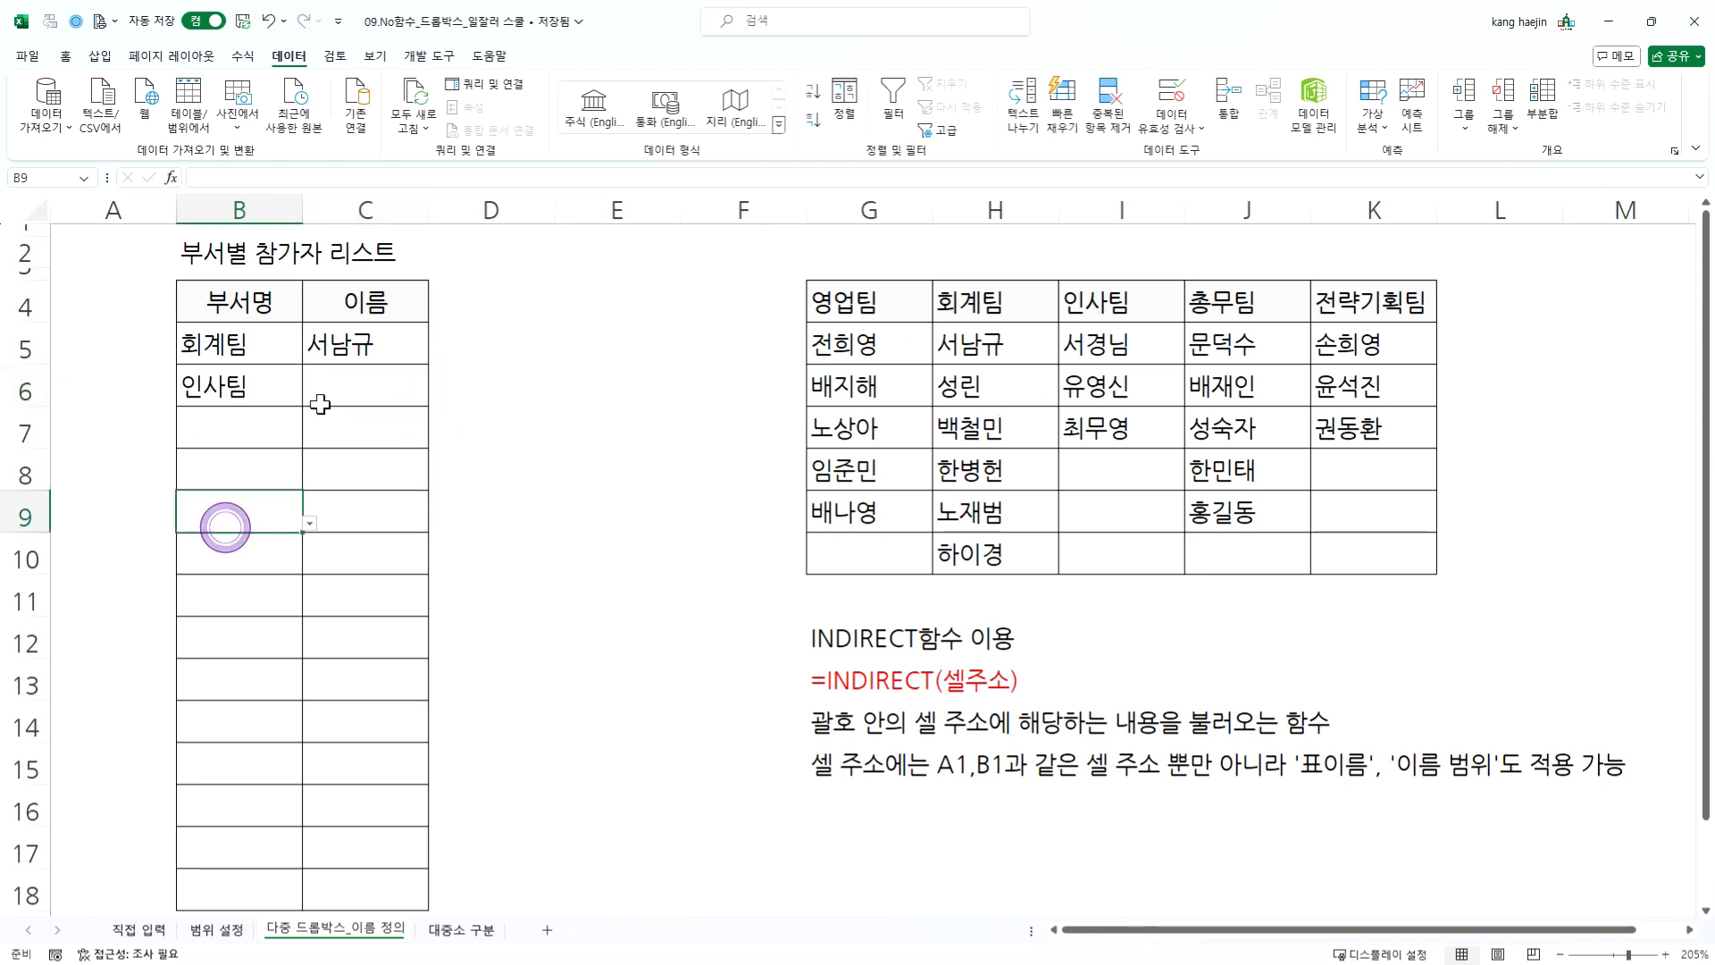
# - Change the validation list source of C5 to =INDIRECT($B5) so that the row reference is relative
pyautogui.click(382, 340)
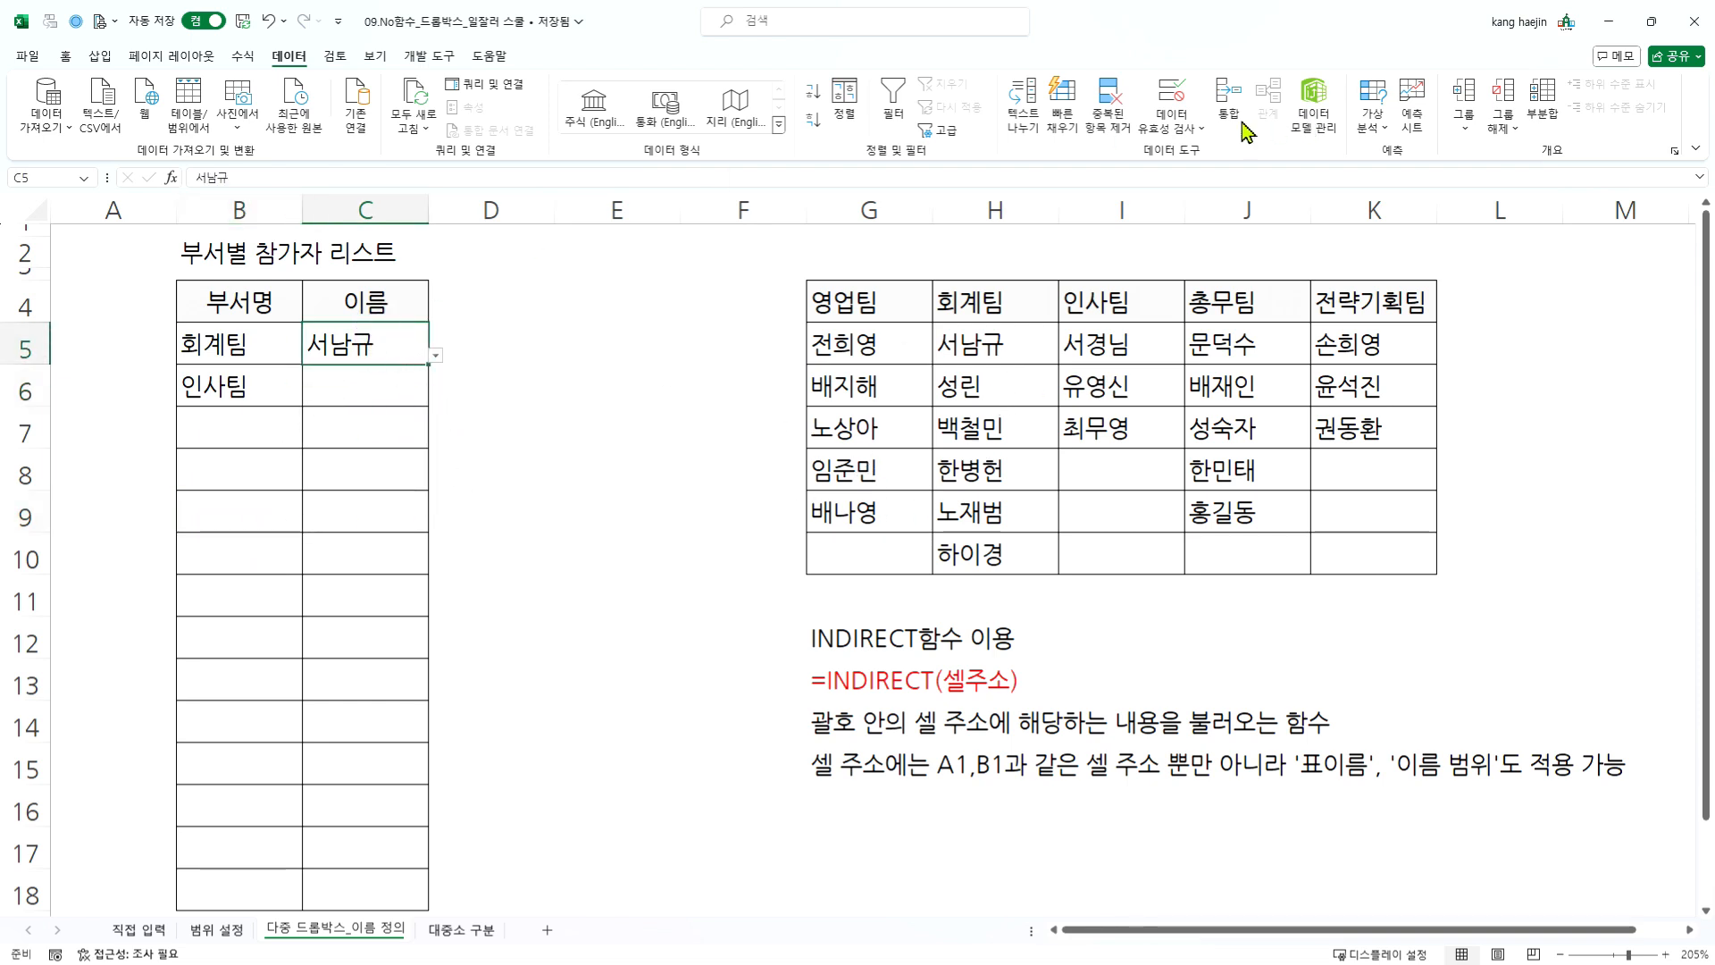
pyautogui.click(1172, 92)
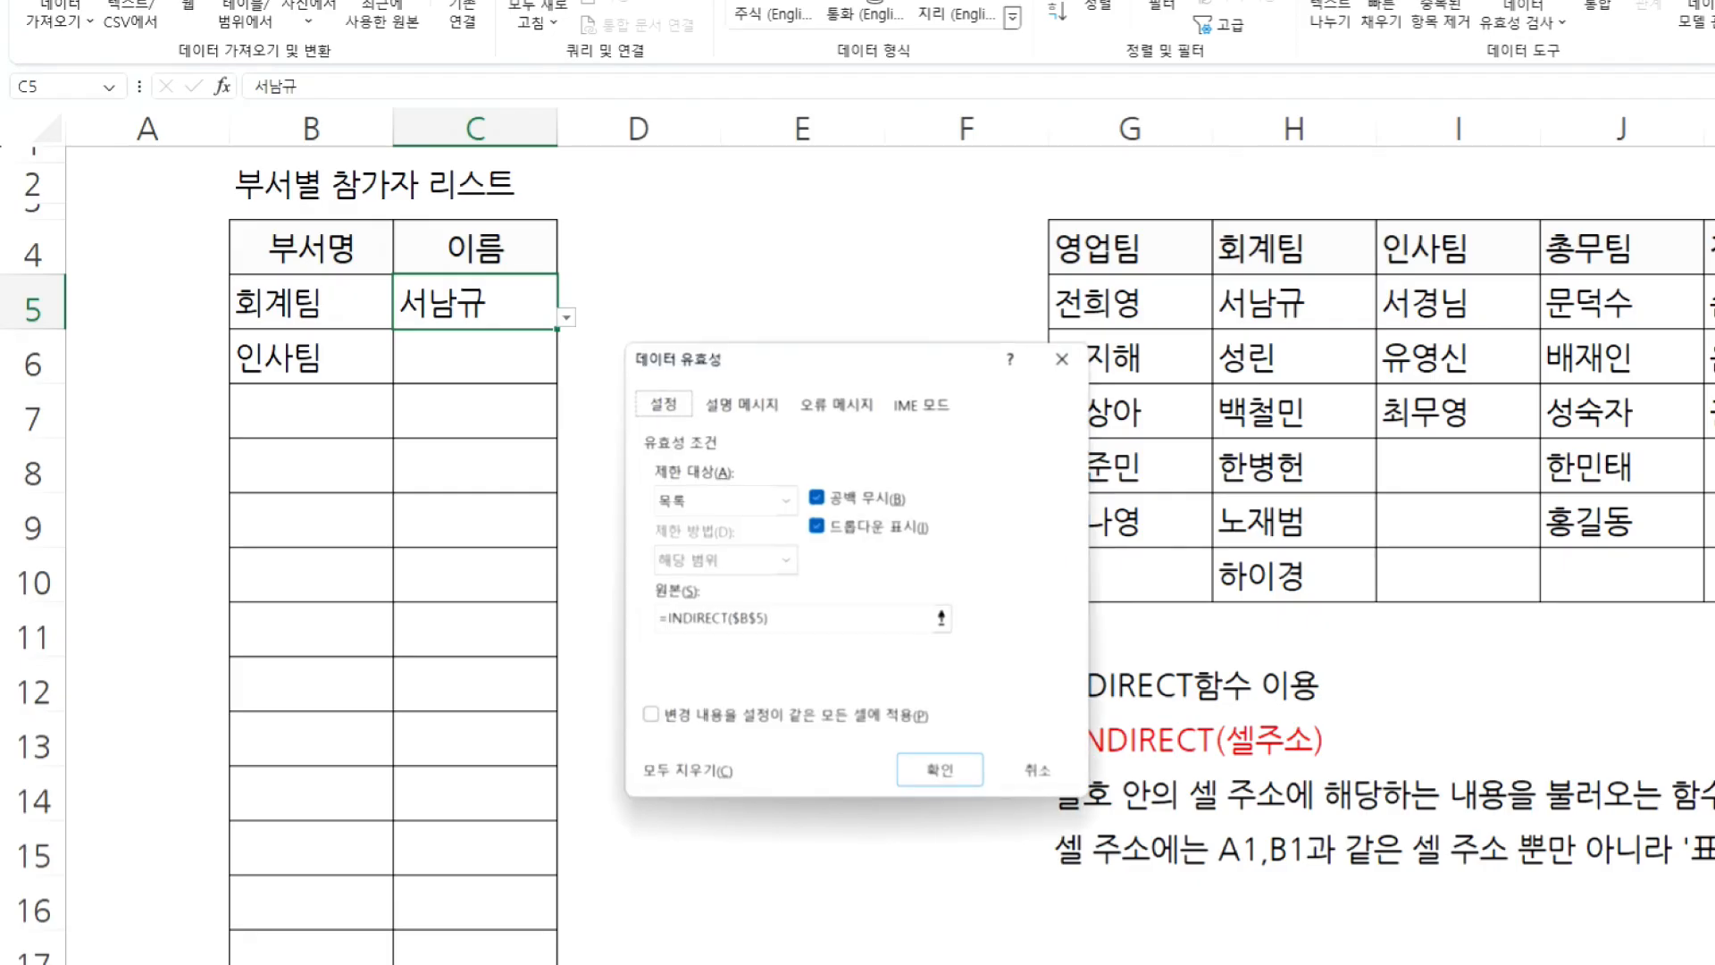
pyautogui.click(754, 617)
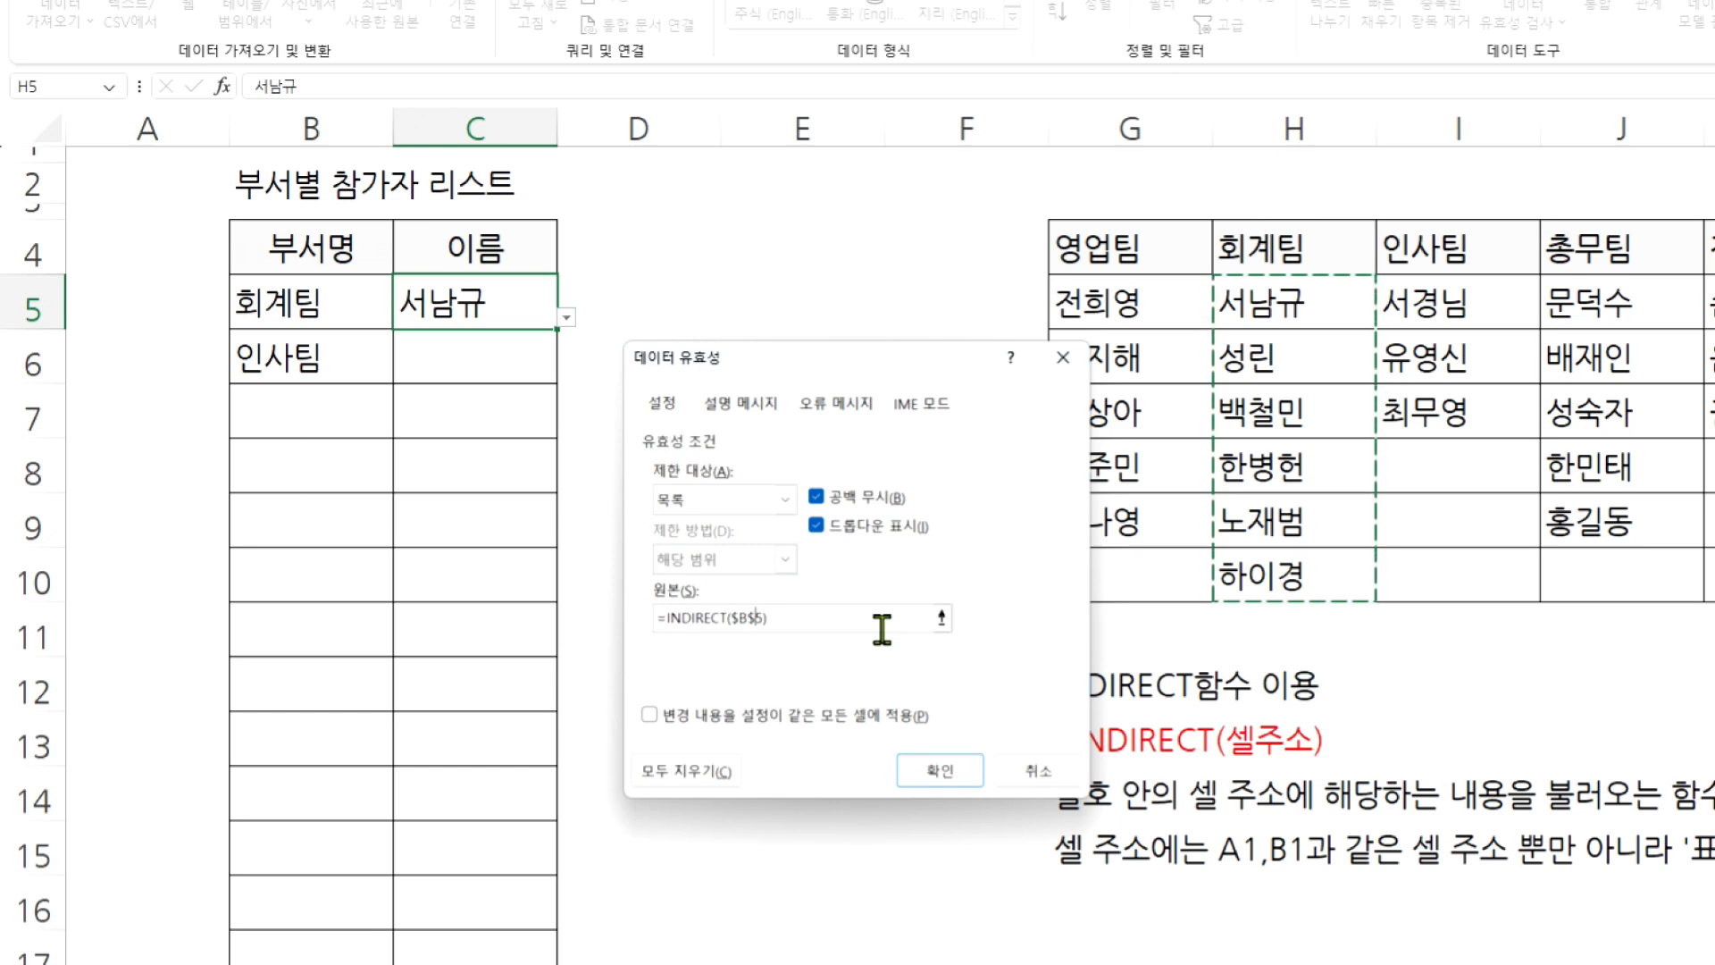
pyautogui.press('BackSpace')
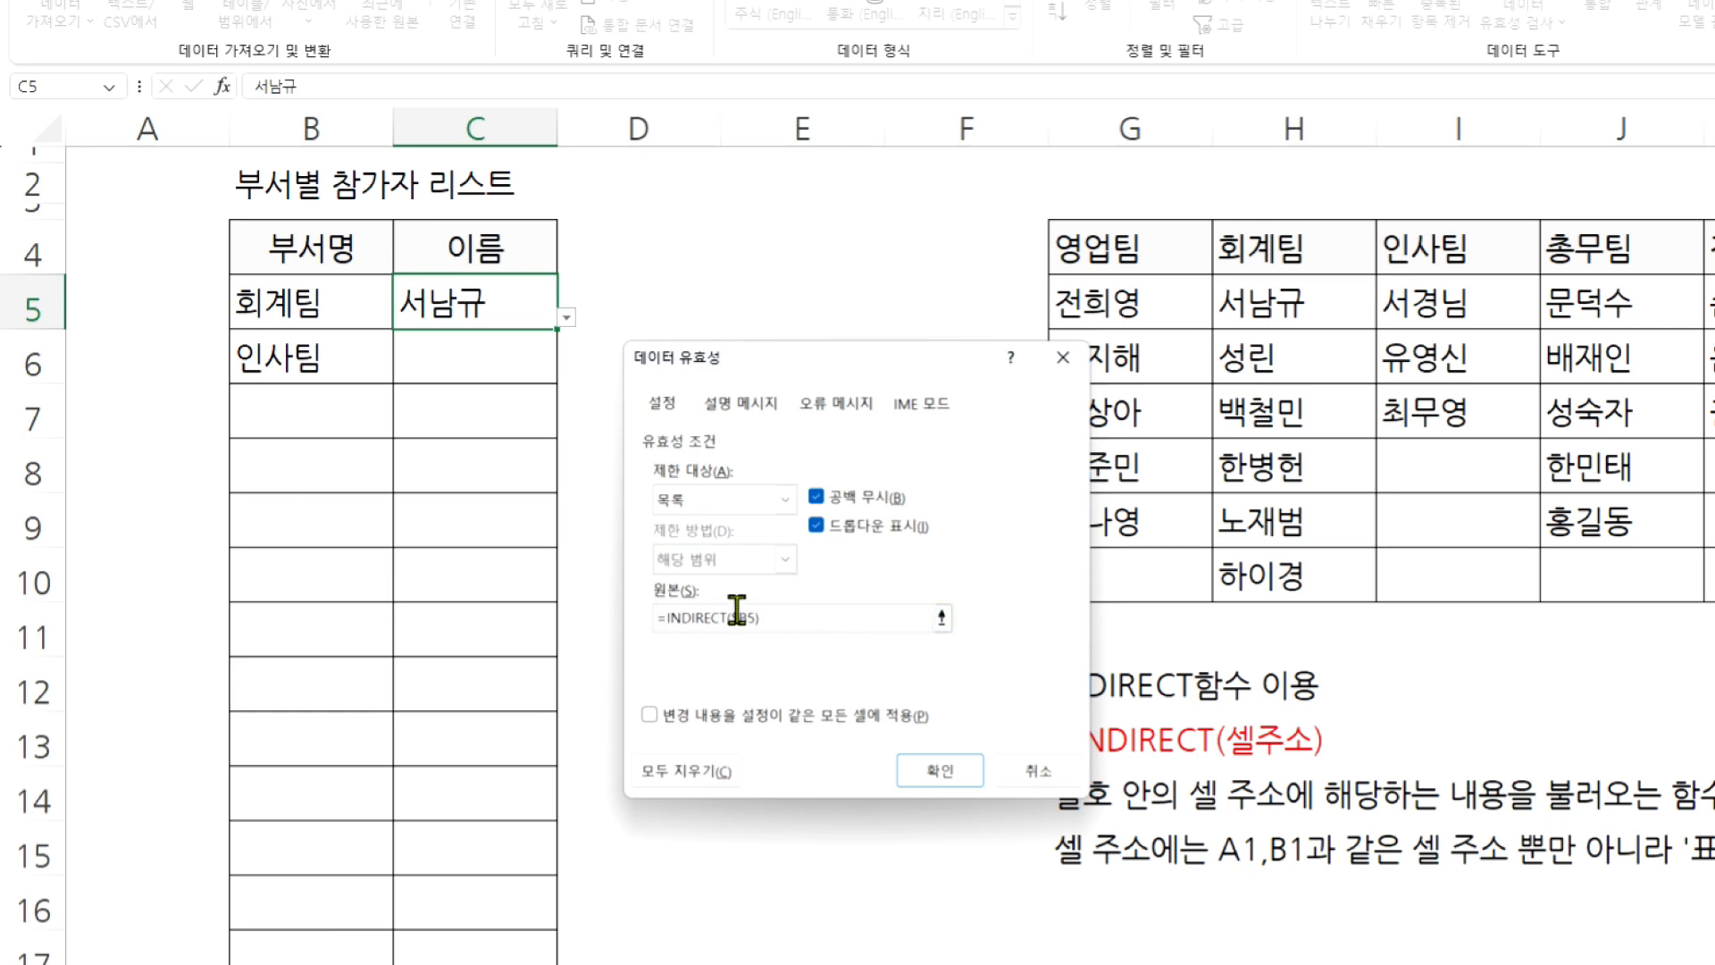
pyautogui.click(940, 770)
pyautogui.click(939, 768)
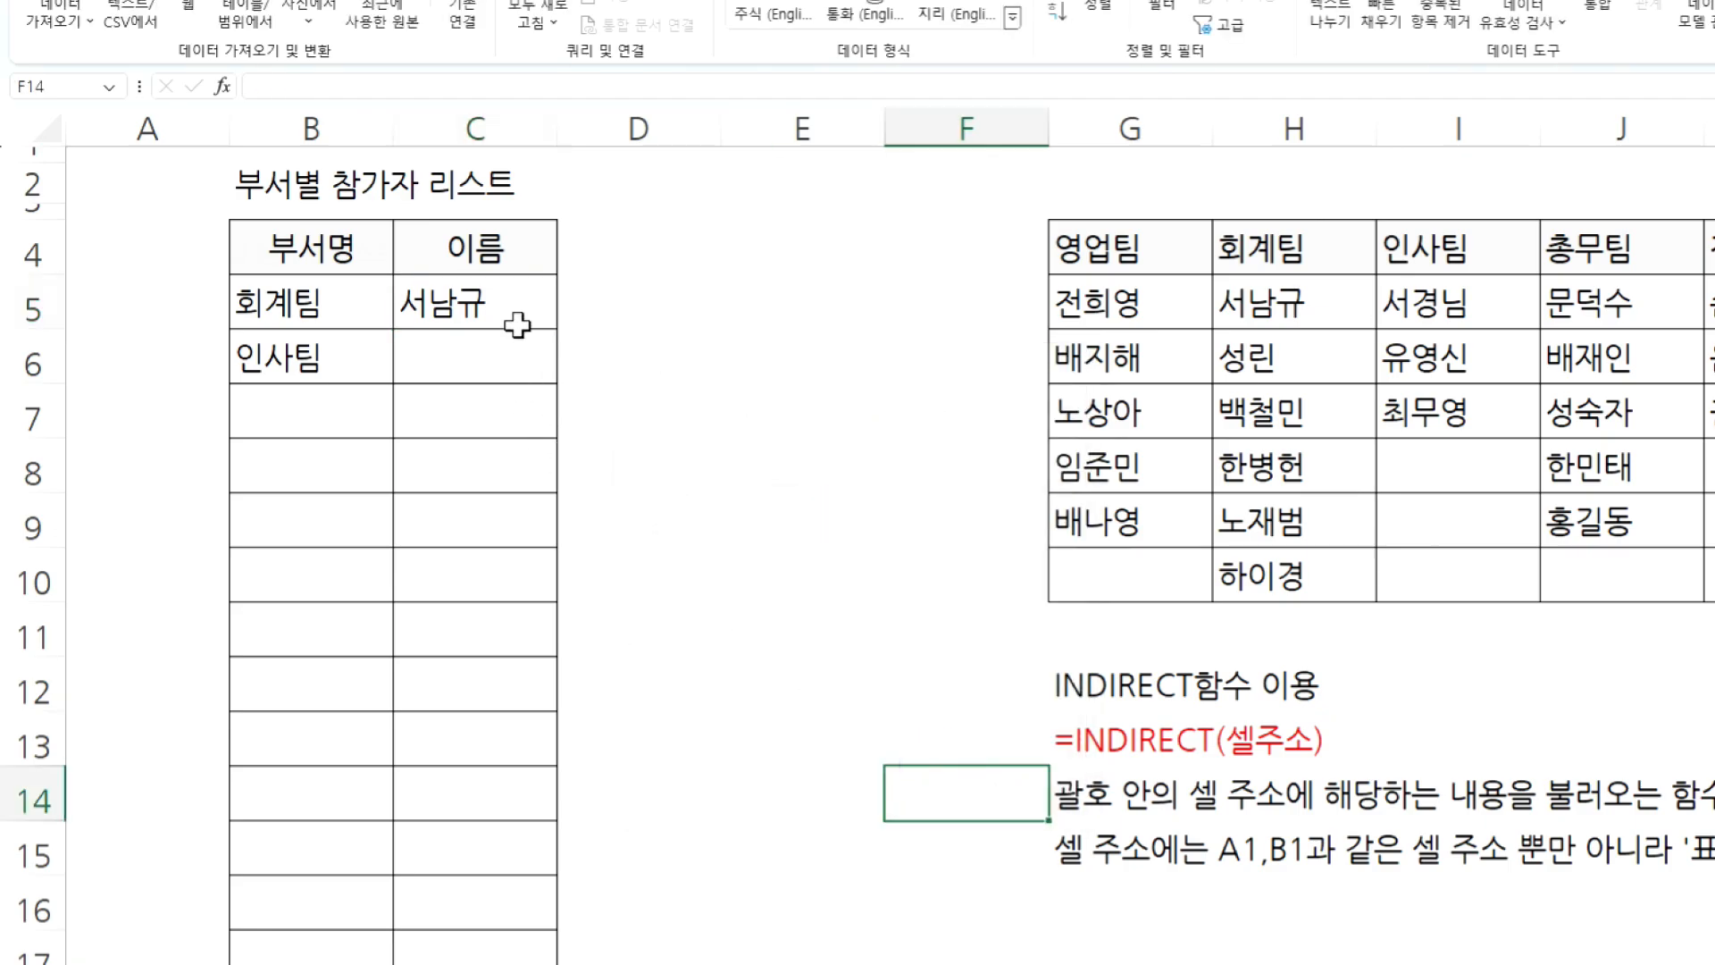
# - Clear the name in C5 and copy its updated dropdown down the name column to row 18
pyautogui.click(496, 309)
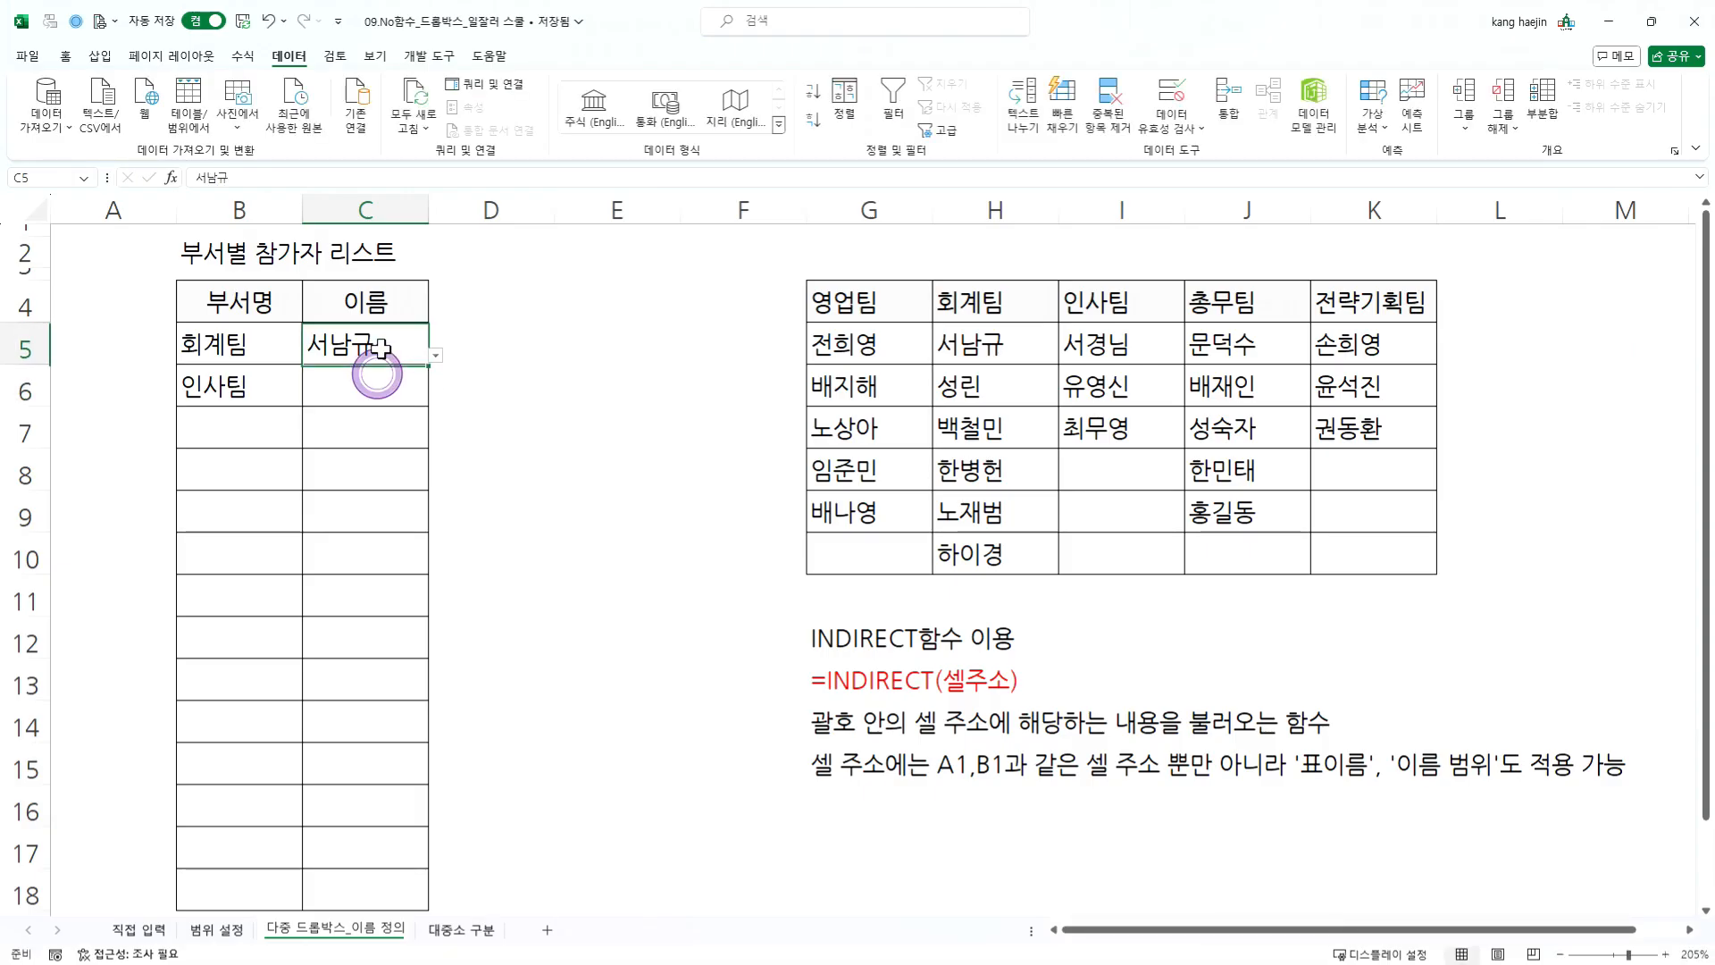
pyautogui.press('Delete')
pyautogui.click(393, 384)
pyautogui.click(435, 393)
pyautogui.click(436, 393)
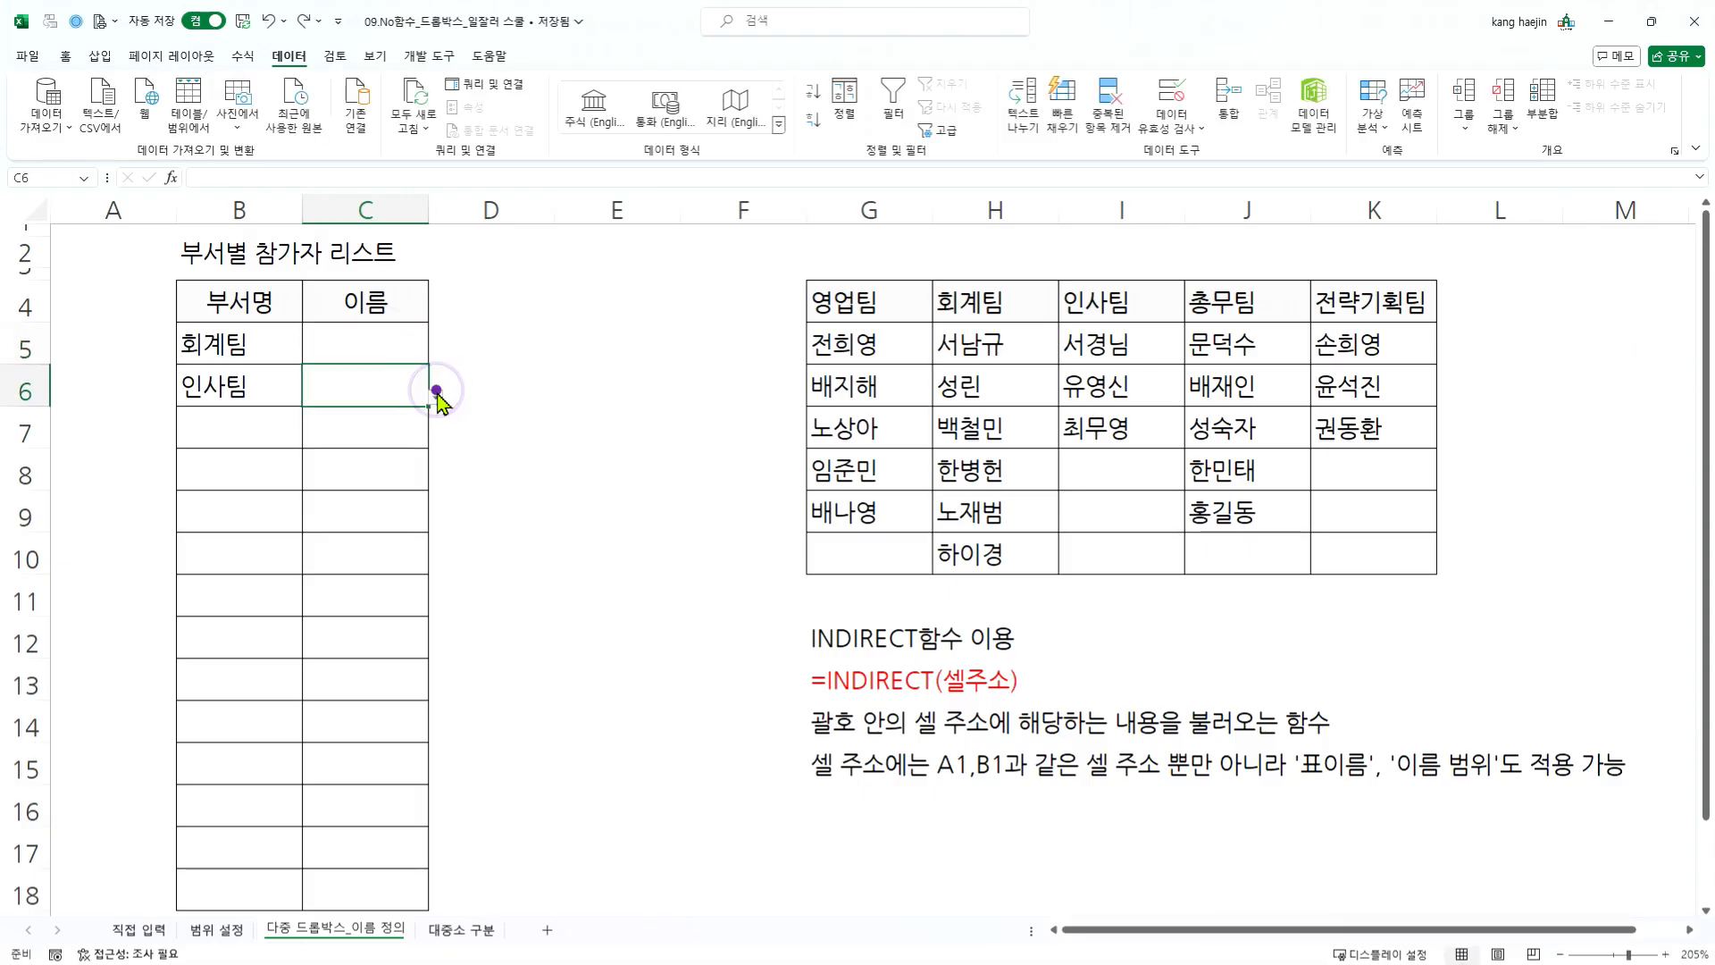
pyautogui.click(362, 346)
pyautogui.moveTo(429, 364); pyautogui.dragTo(442, 893)
pyautogui.click(390, 583)
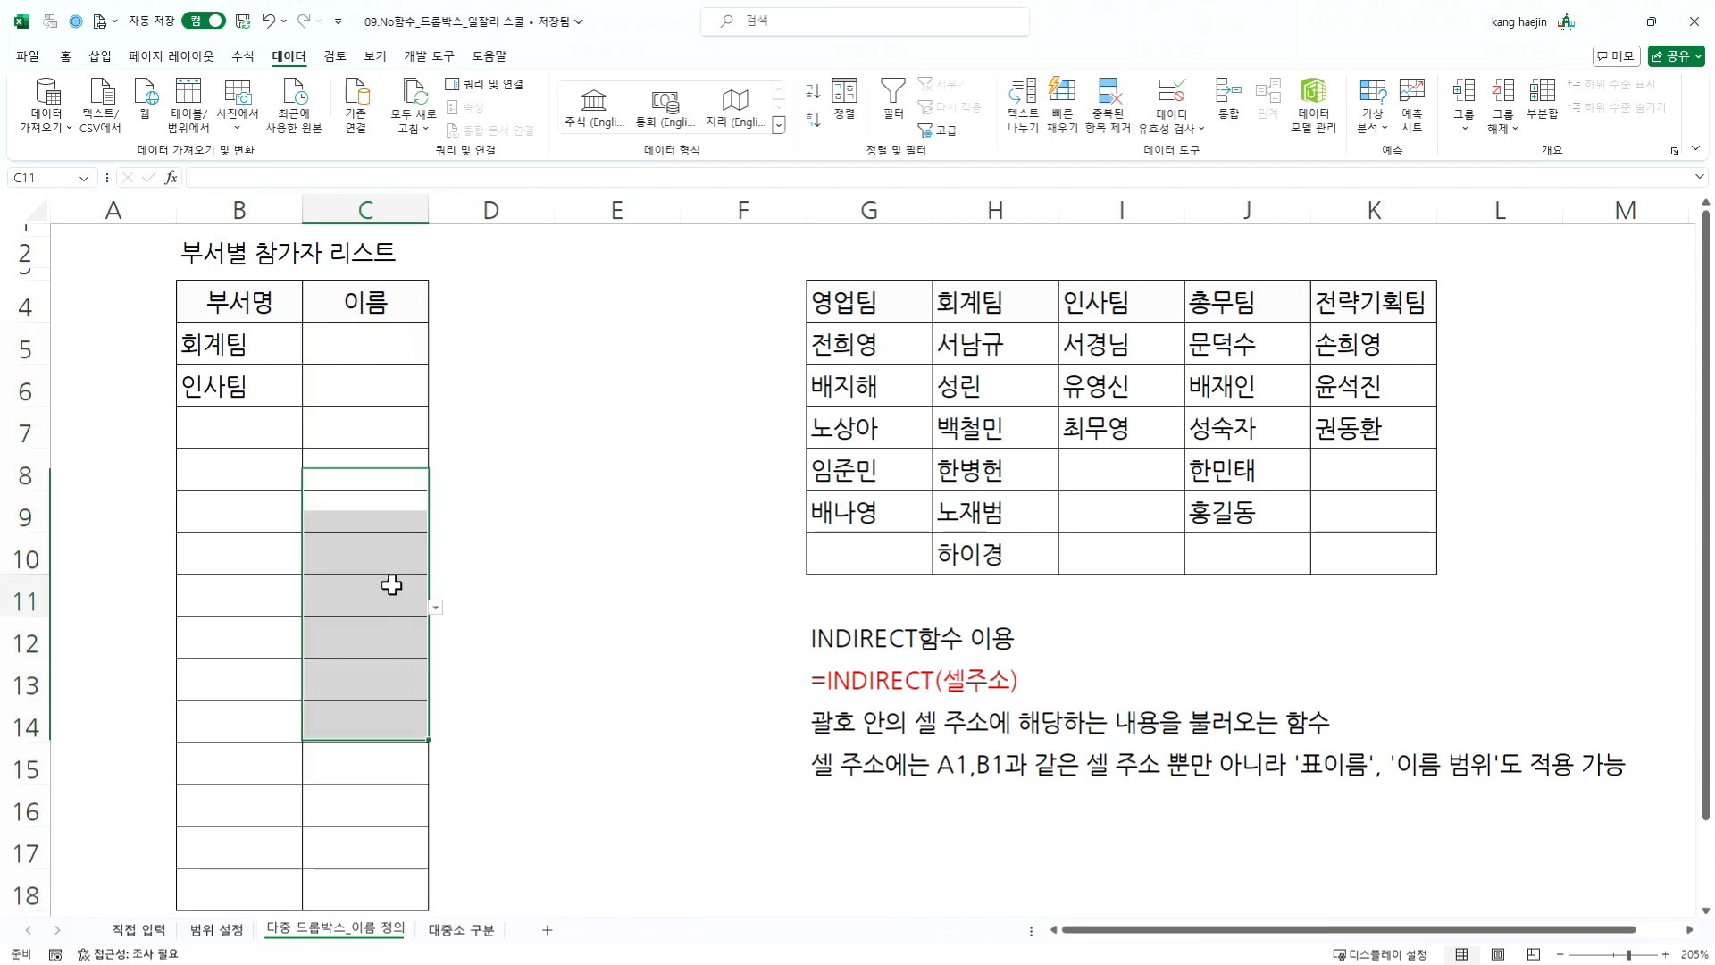
pyautogui.click(360, 331)
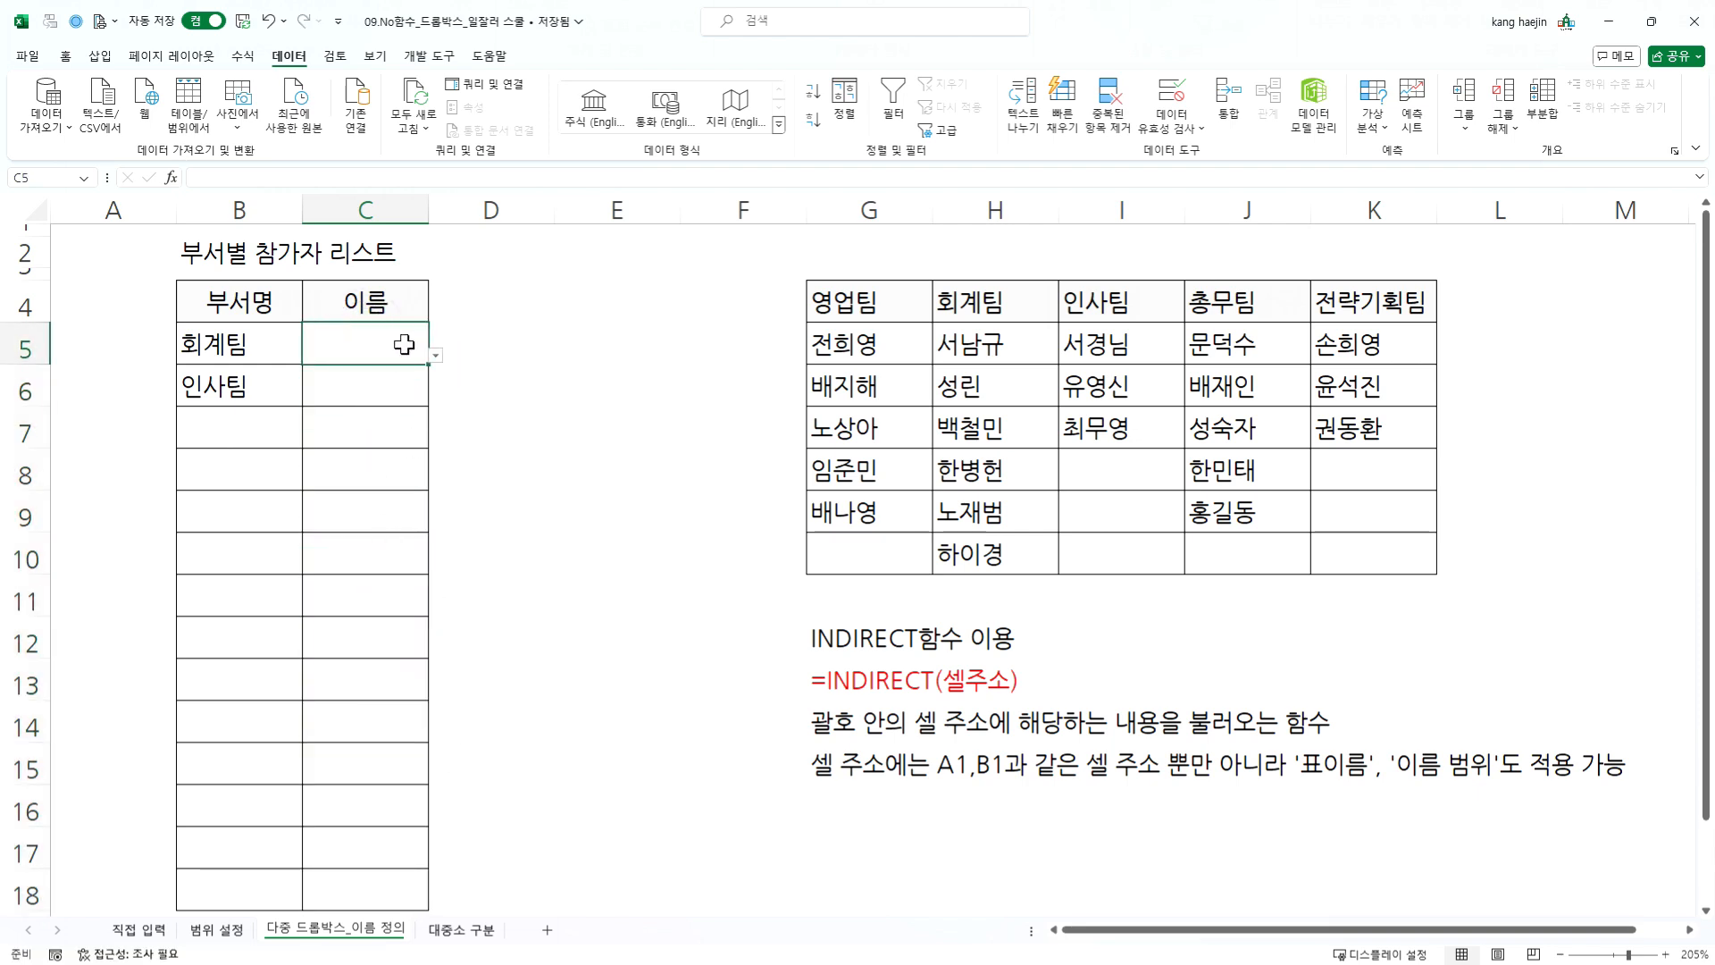
# - Check the 인사팀 list in C6, and set row 7 to 총무팀 with that team's third member
pyautogui.click(408, 378)
pyautogui.click(435, 396)
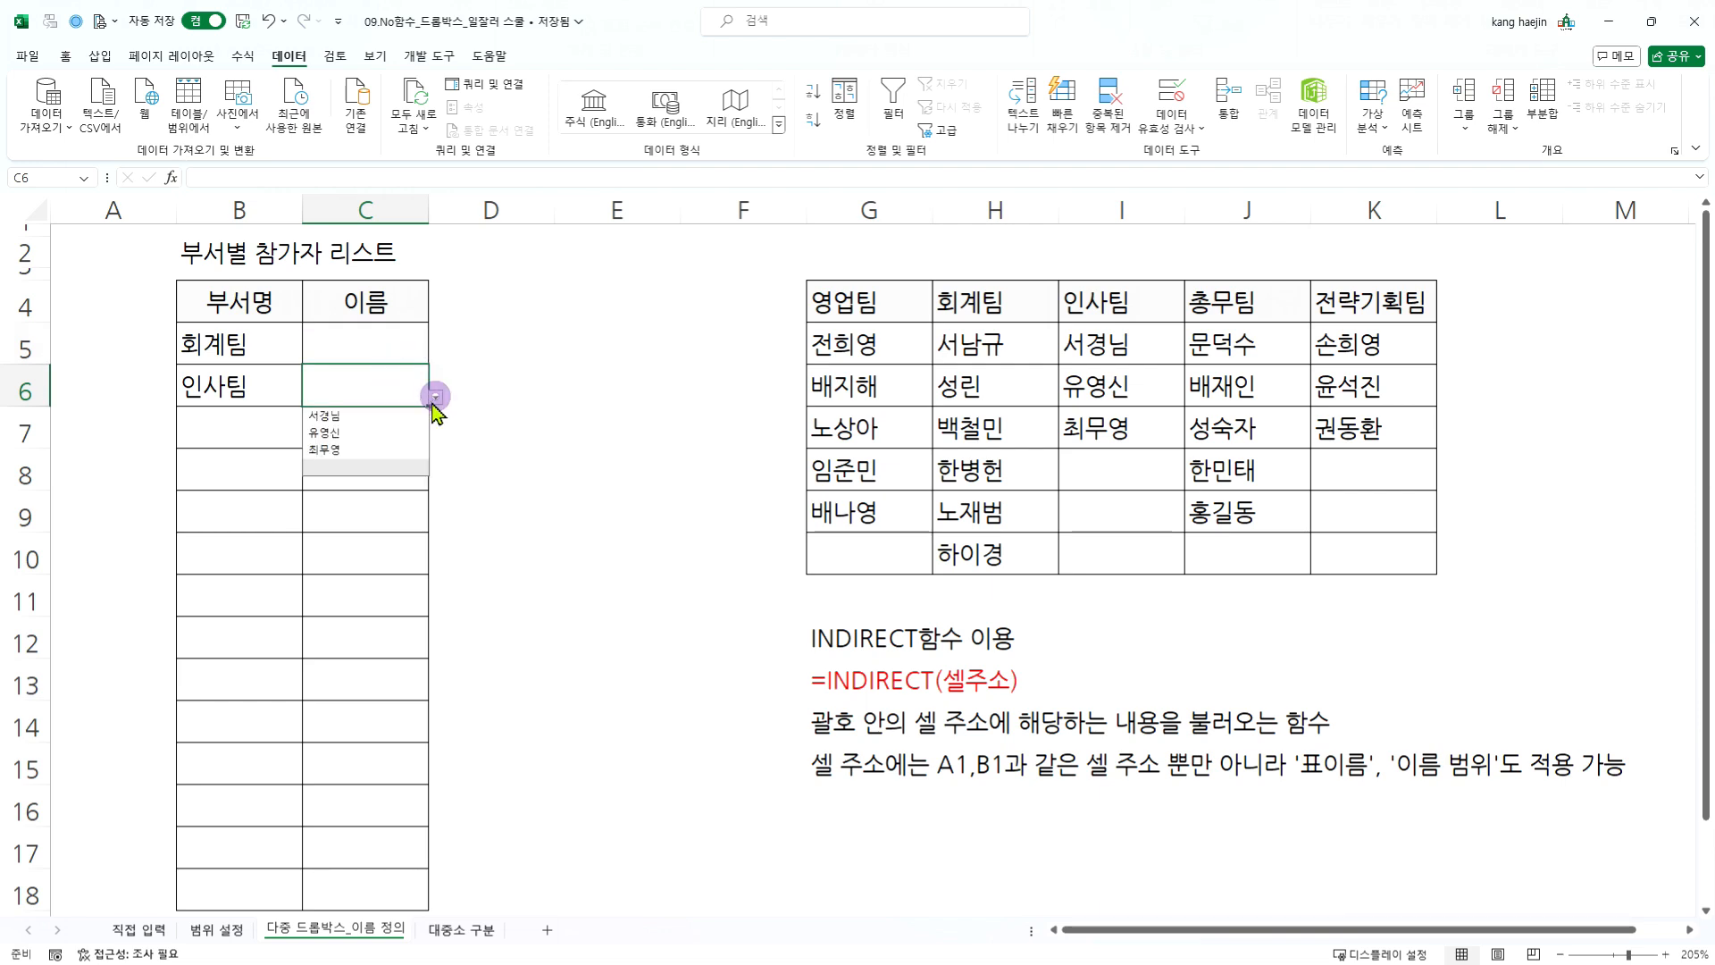
pyautogui.click(390, 429)
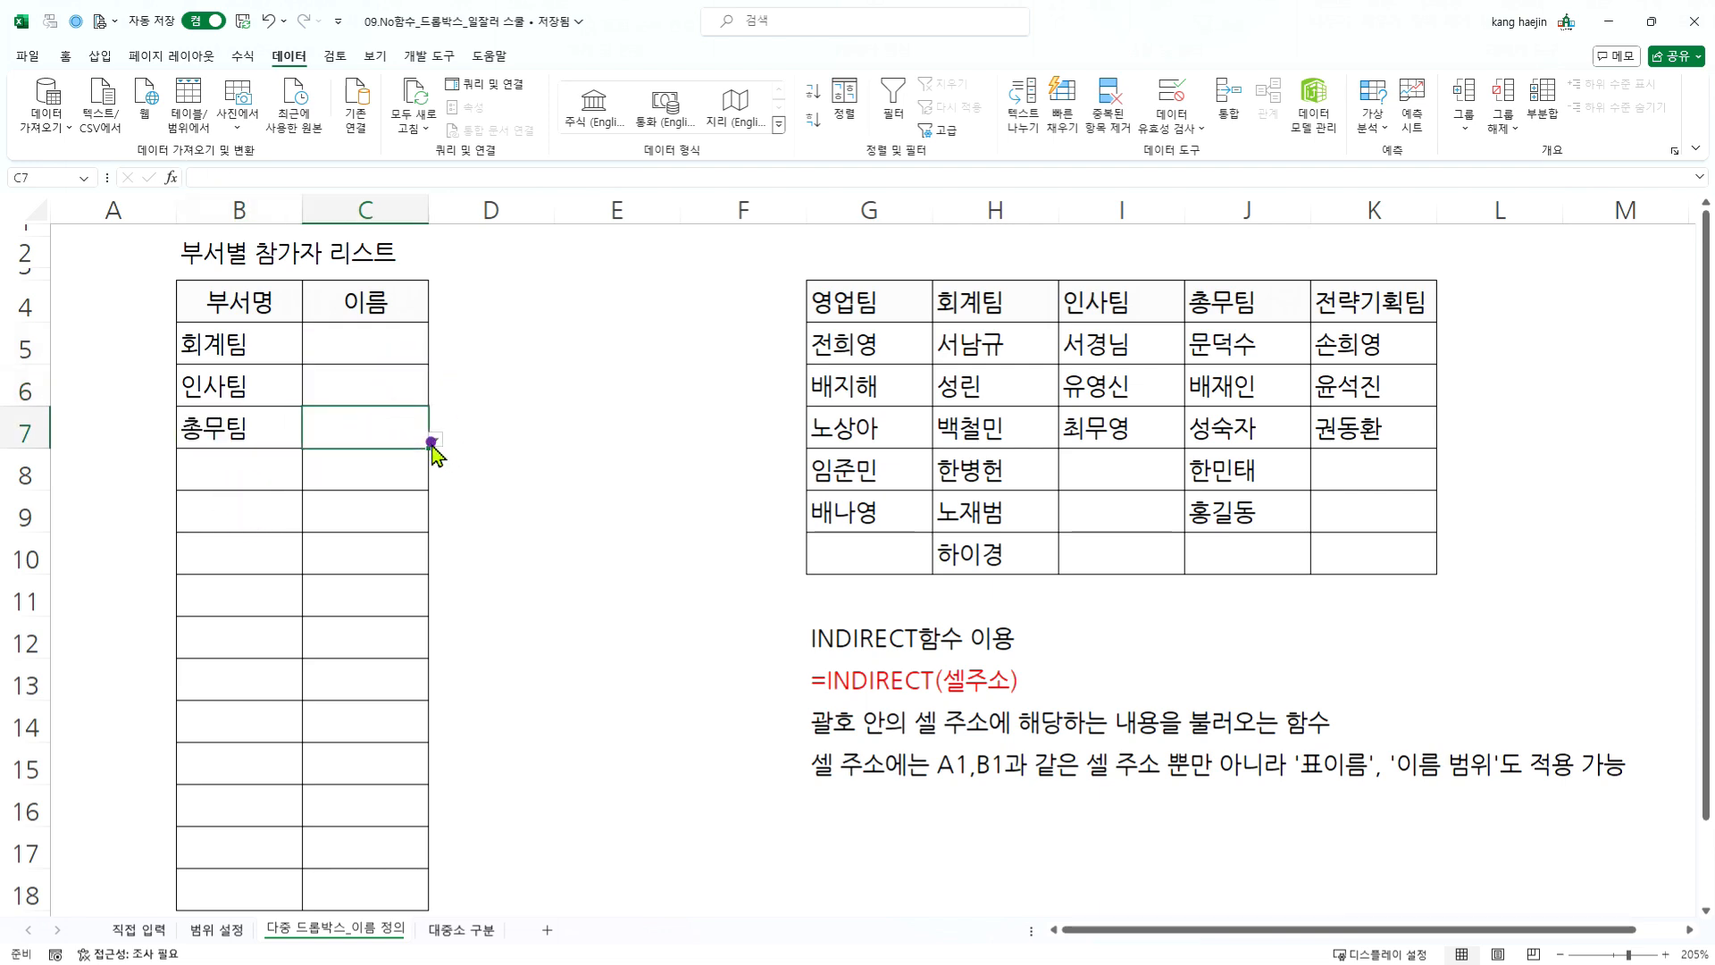
pyautogui.click(435, 439)
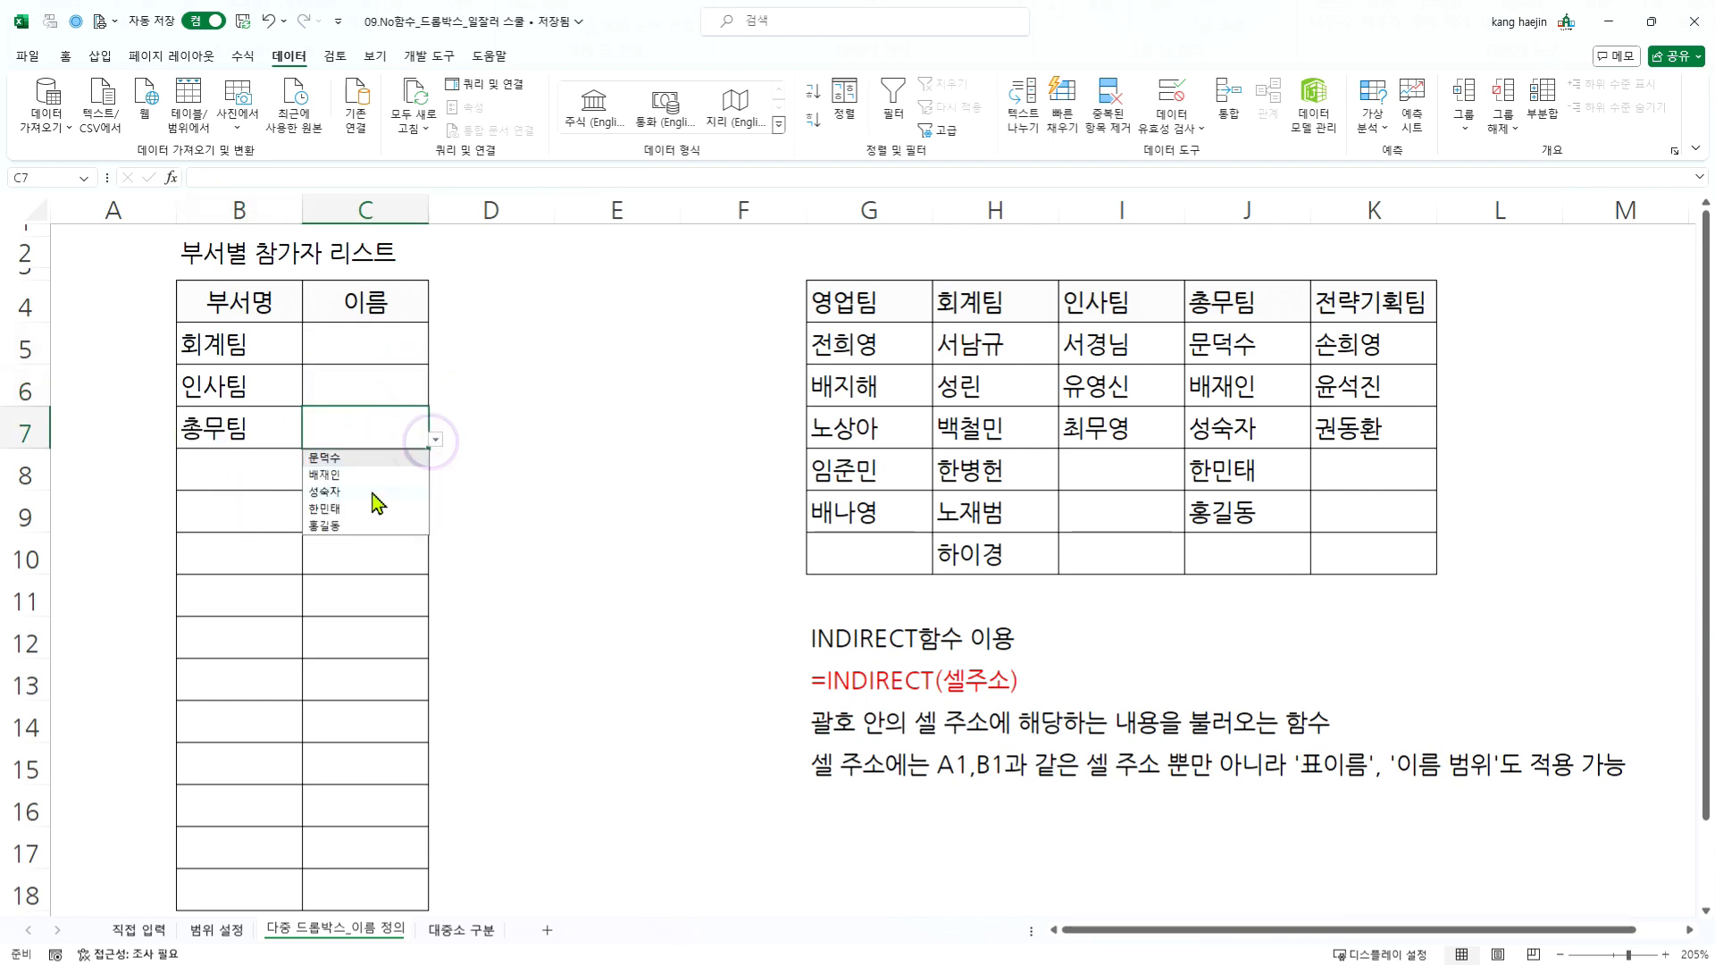
pyautogui.click(374, 493)
pyautogui.click(358, 523)
# - Examine the name list in C6 for blank entries and compare it with the empty cells under 인사팀
pyautogui.click(384, 393)
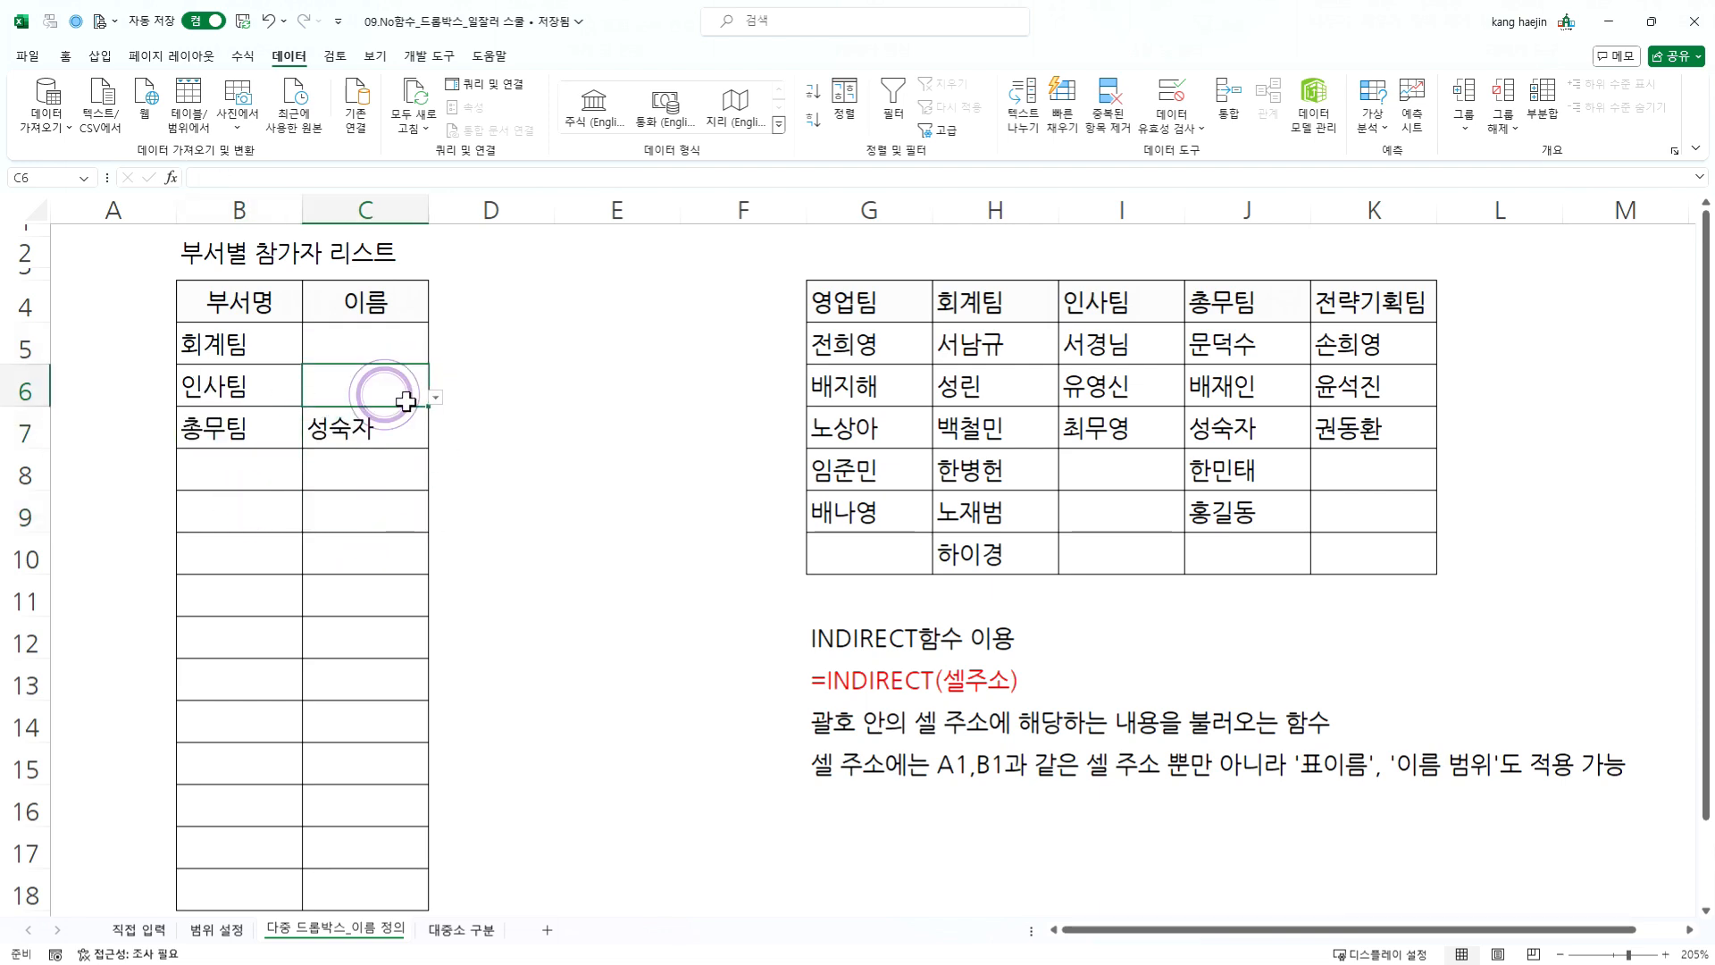
pyautogui.click(435, 396)
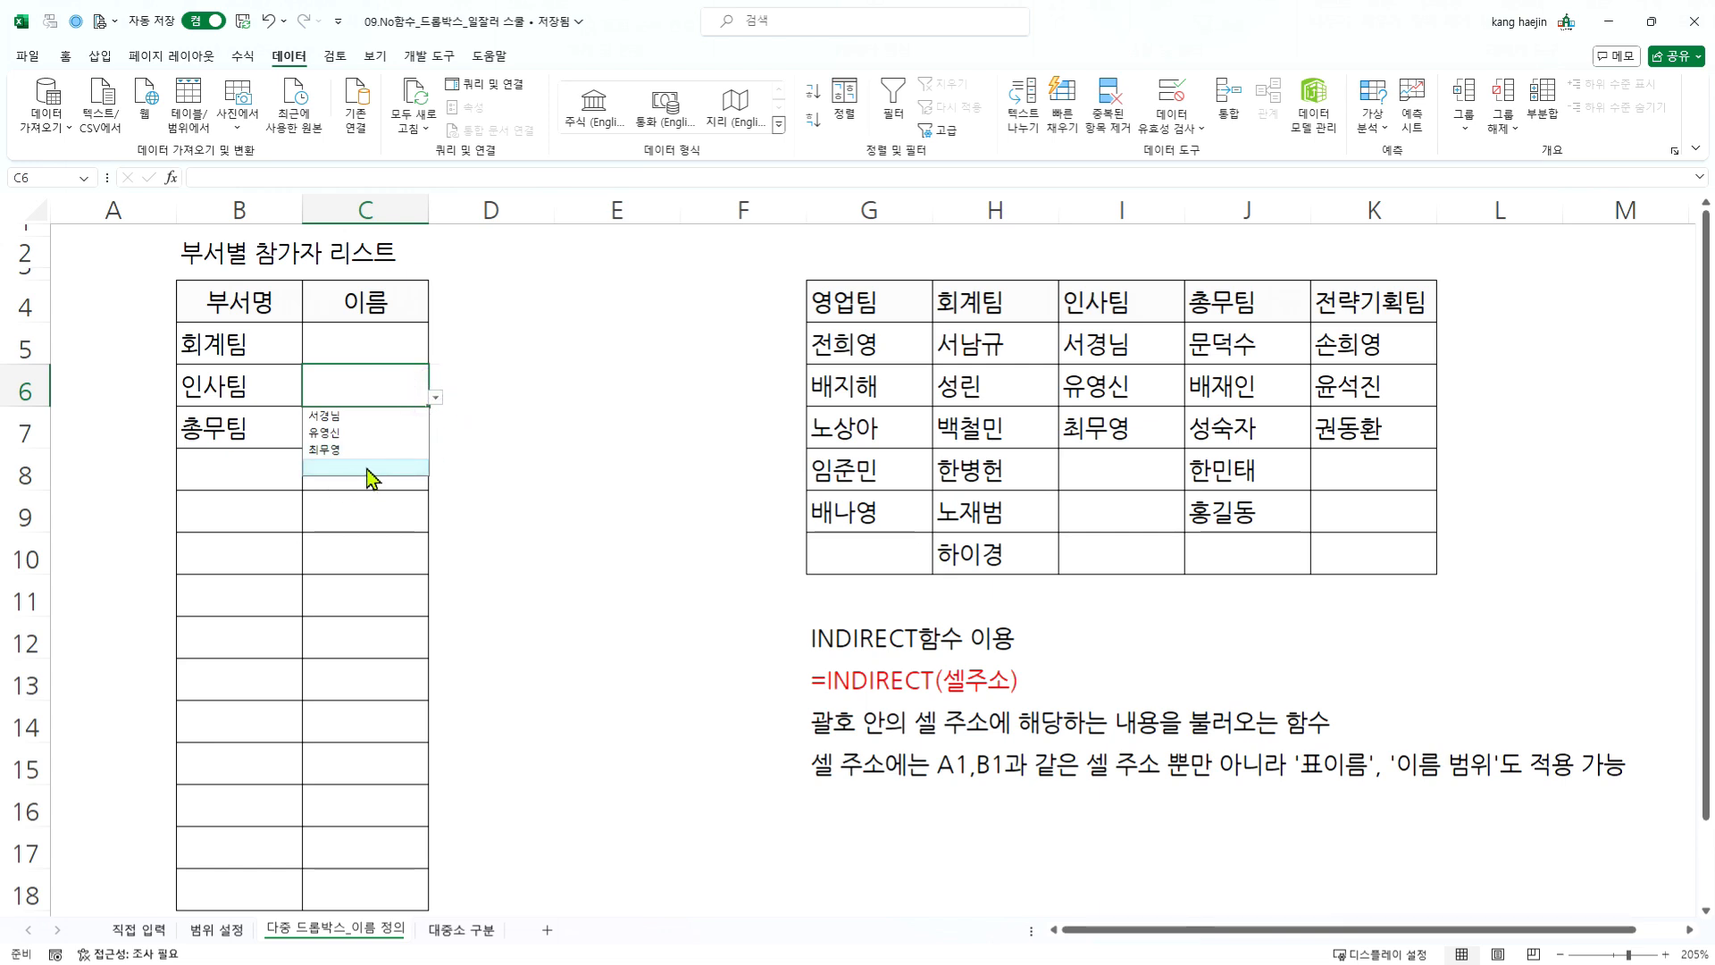
pyautogui.click(366, 466)
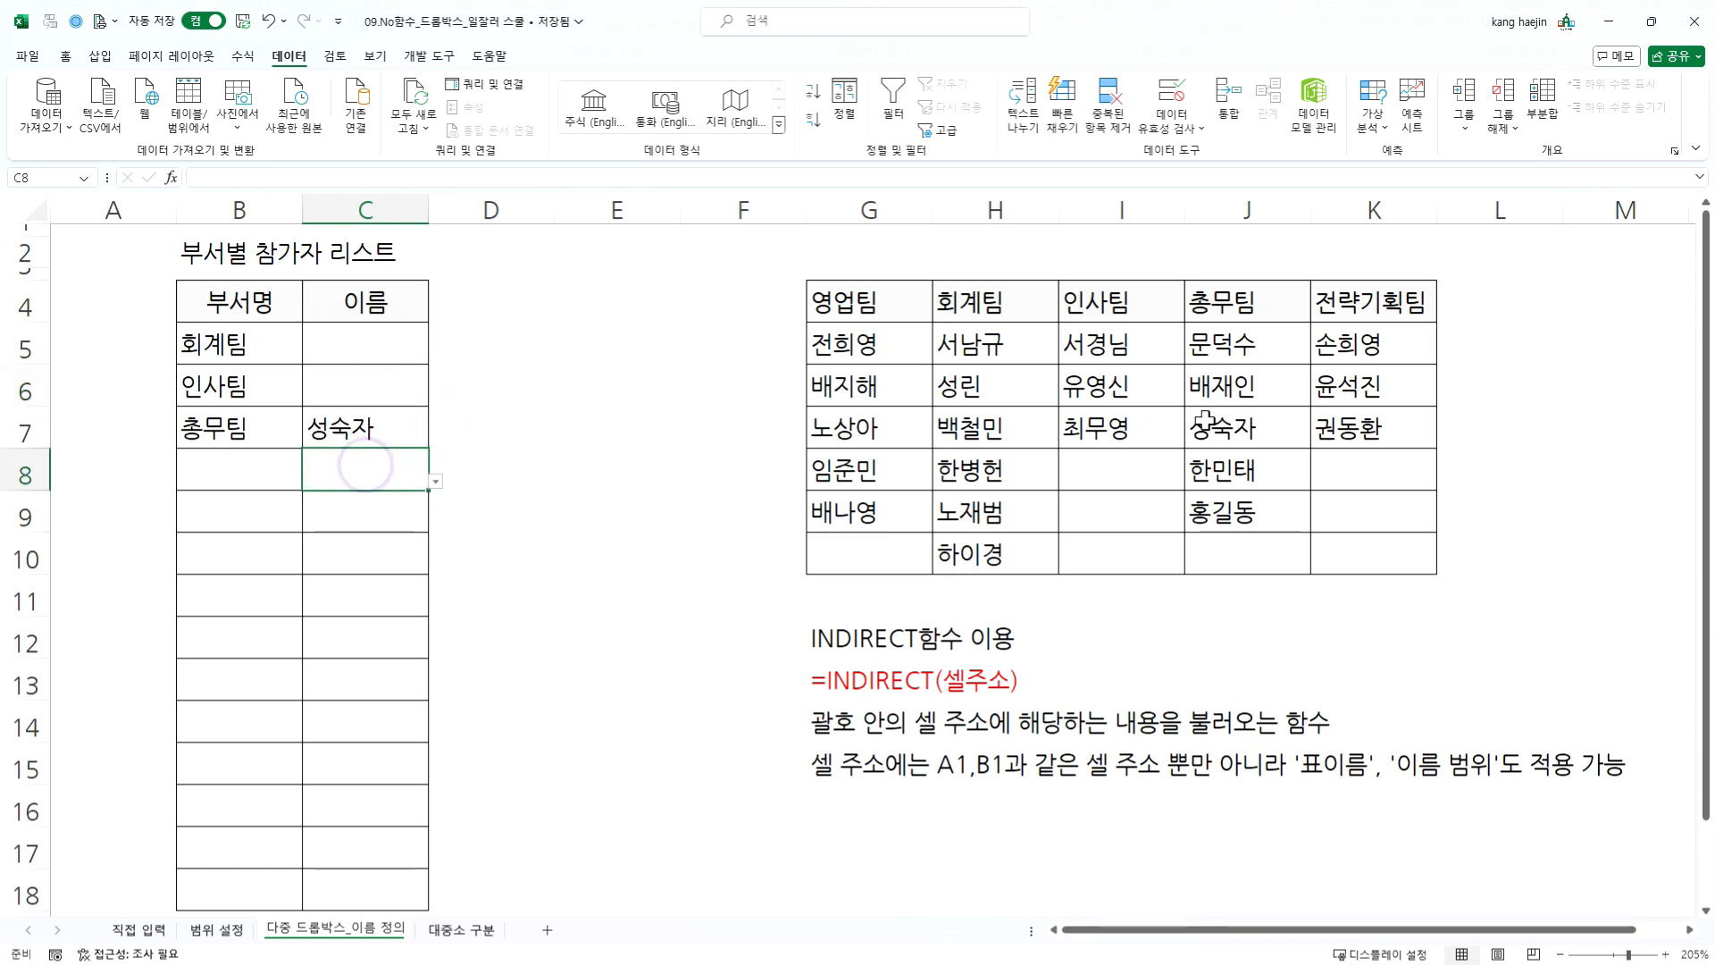
pyautogui.moveTo(1121, 338); pyautogui.dragTo(1128, 507)
pyautogui.moveTo(1119, 292); pyautogui.dragTo(1366, 510)
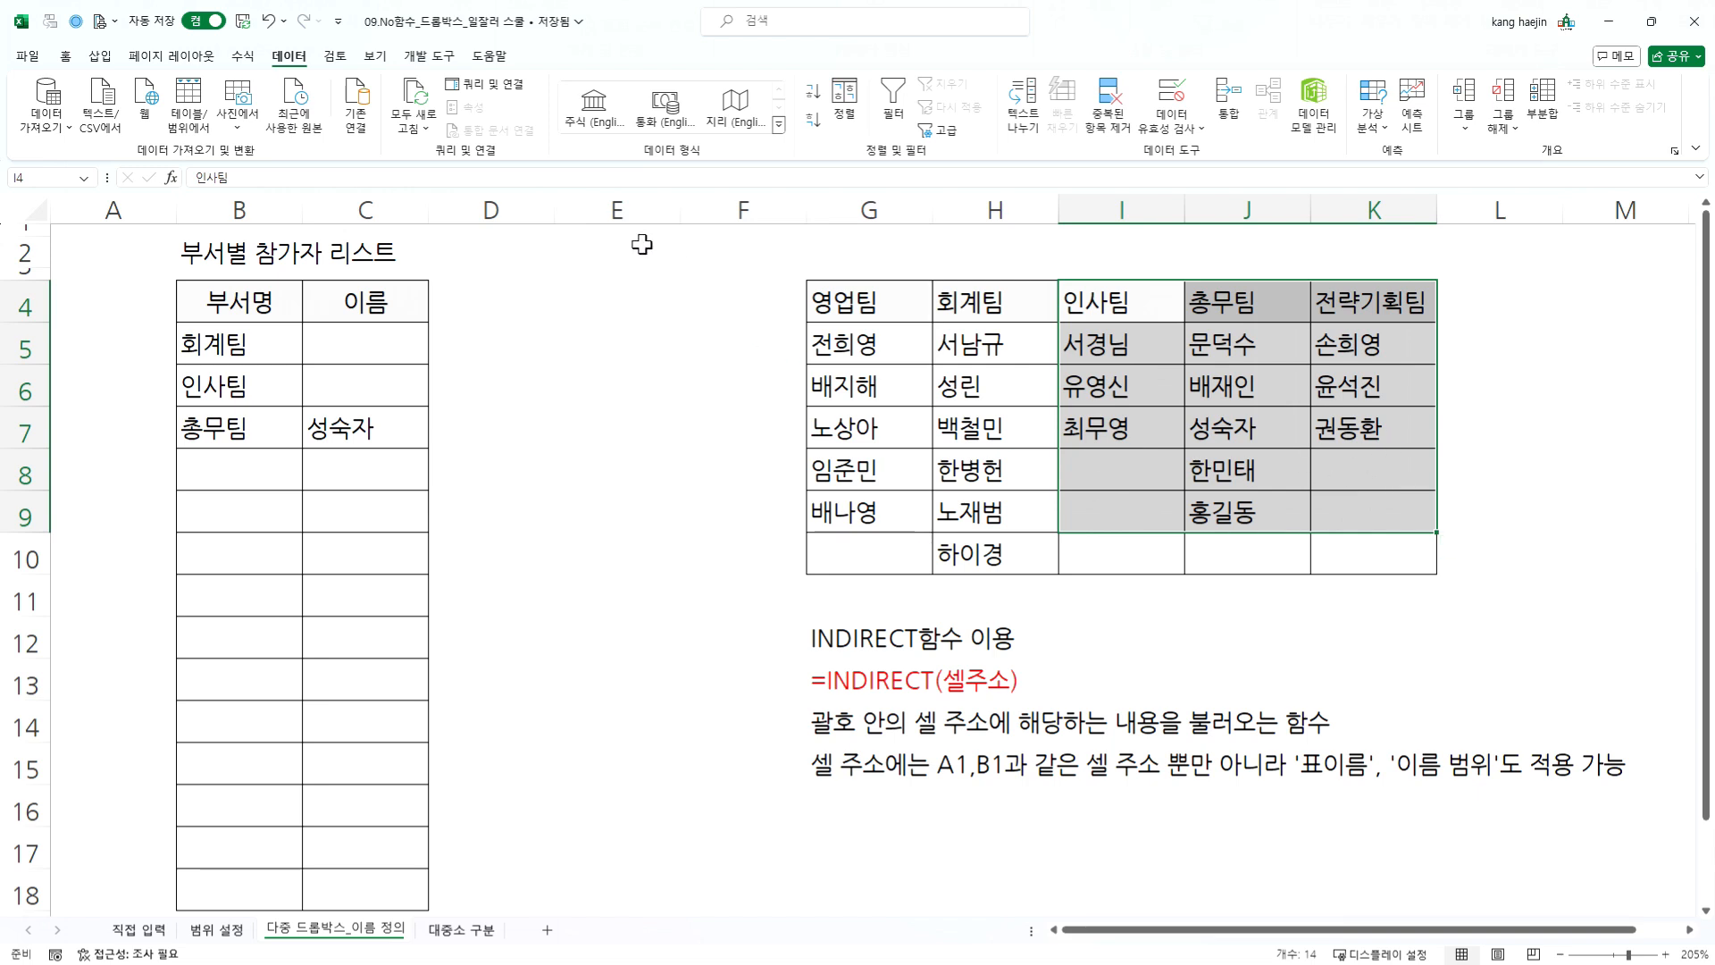
pyautogui.click(1152, 472)
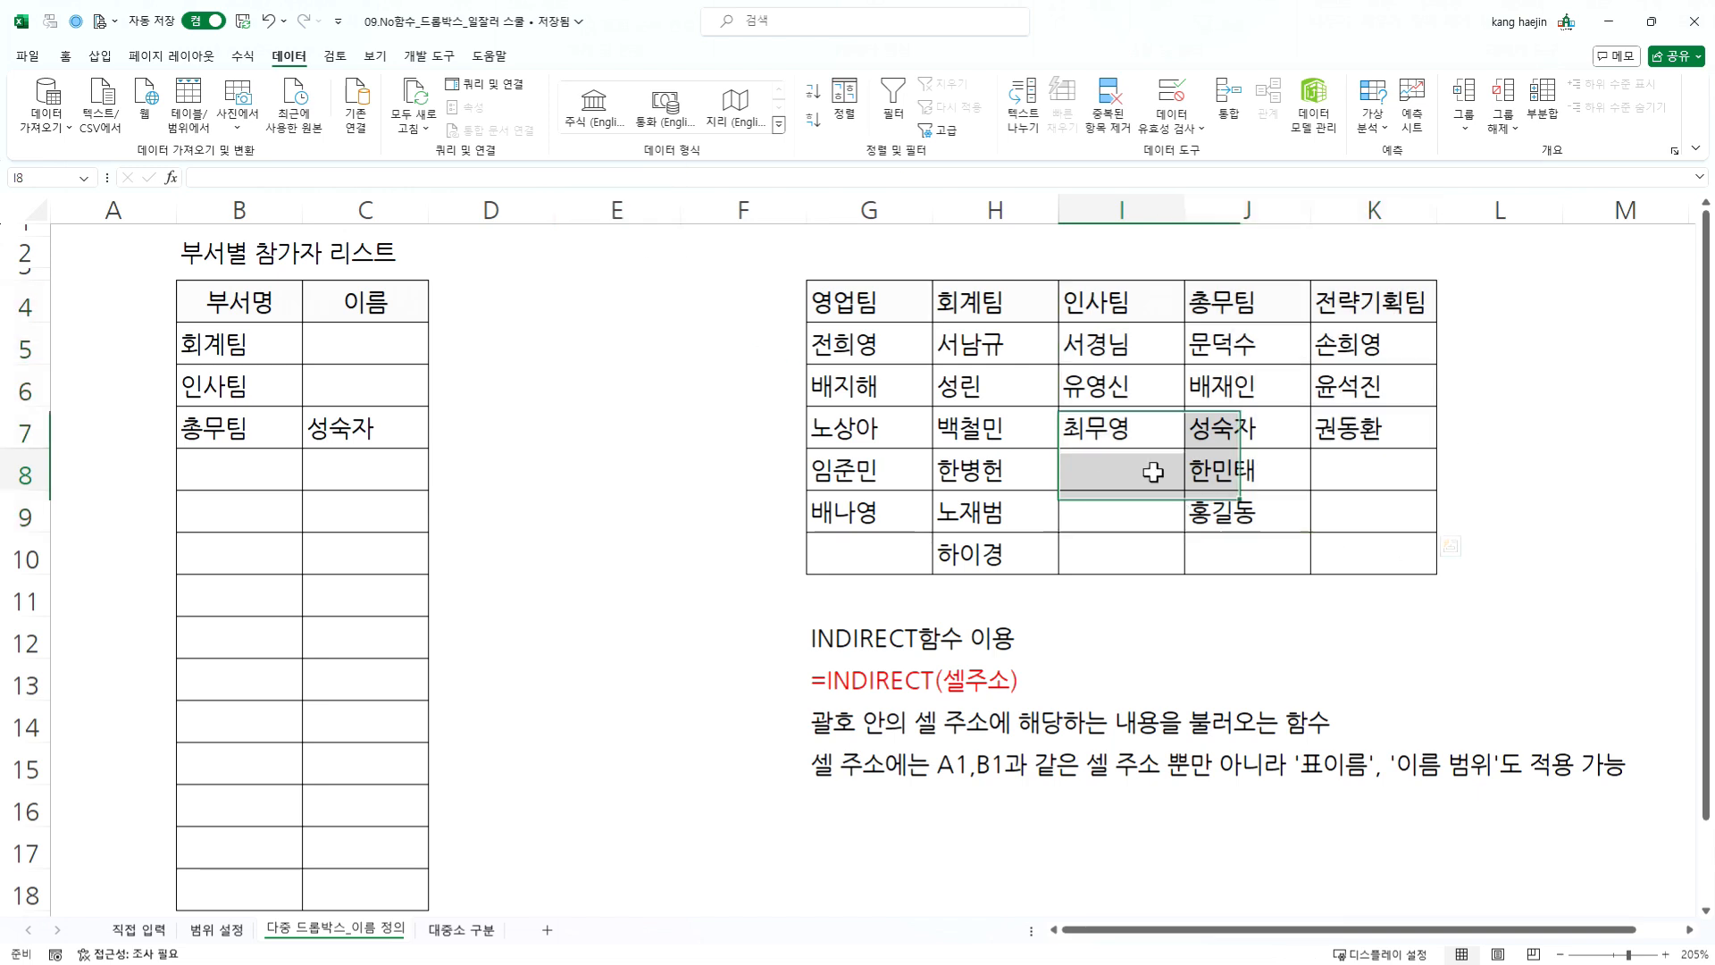
pyautogui.click(1131, 378)
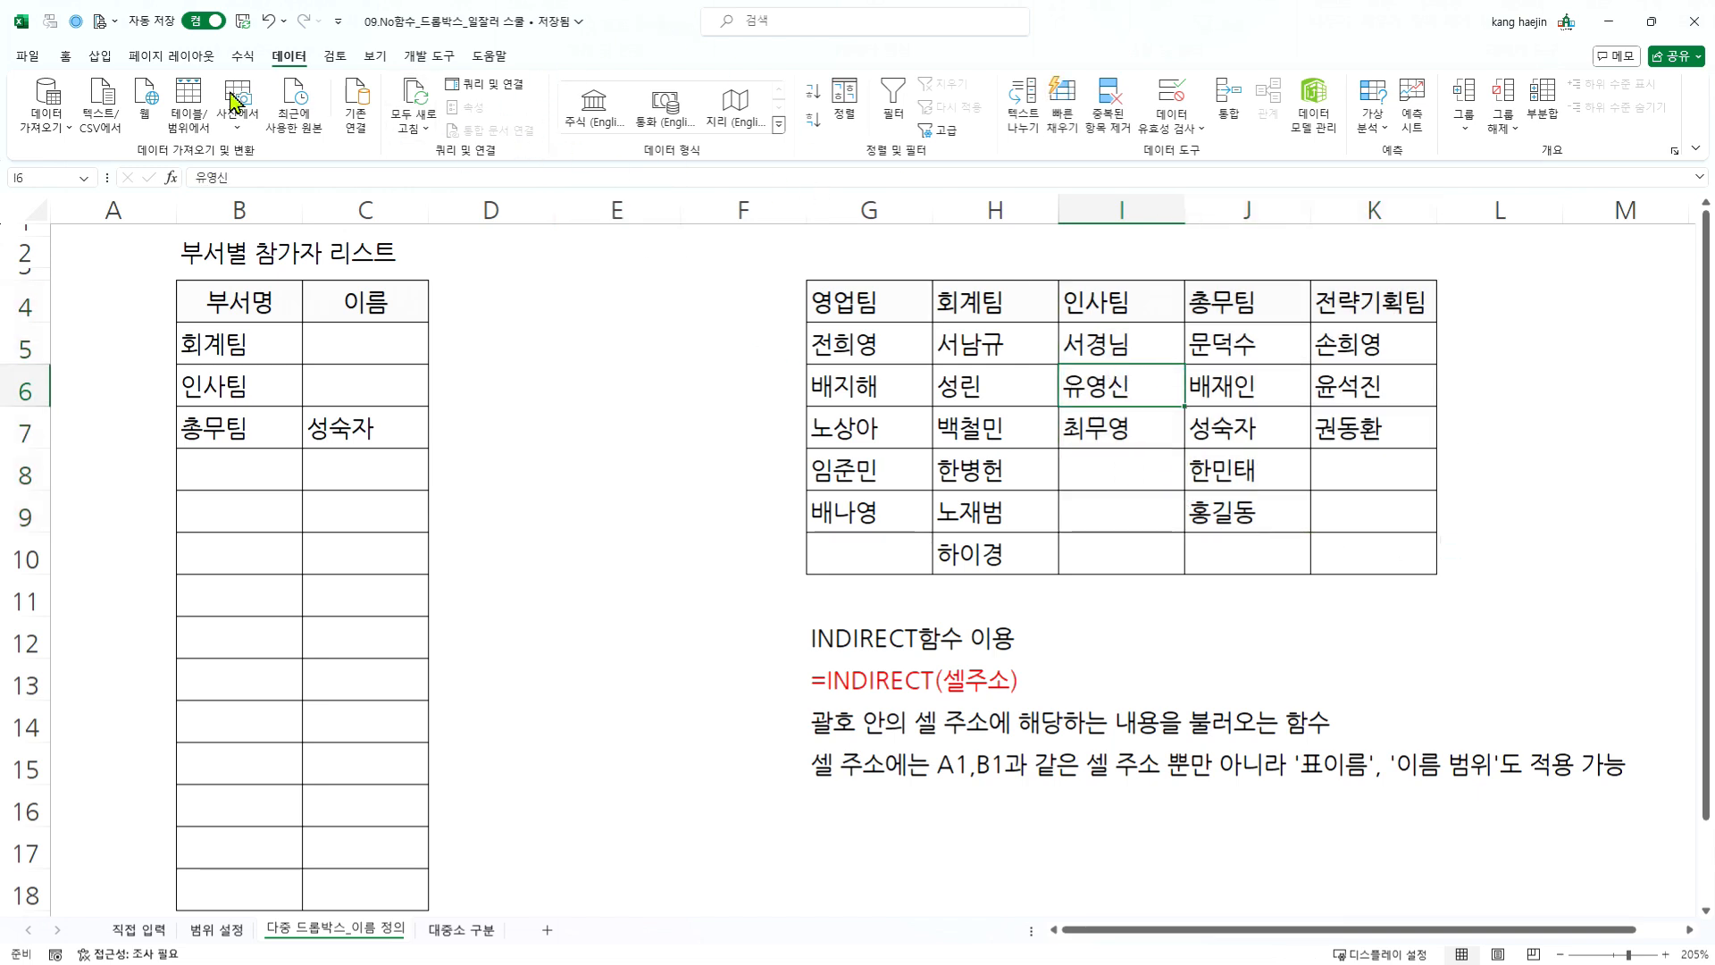
# - Examine which cells the named range 인사팀 covers, comparing I5:I9 with the filled cells I5:I7 and the list in C6
pyautogui.click(84, 178)
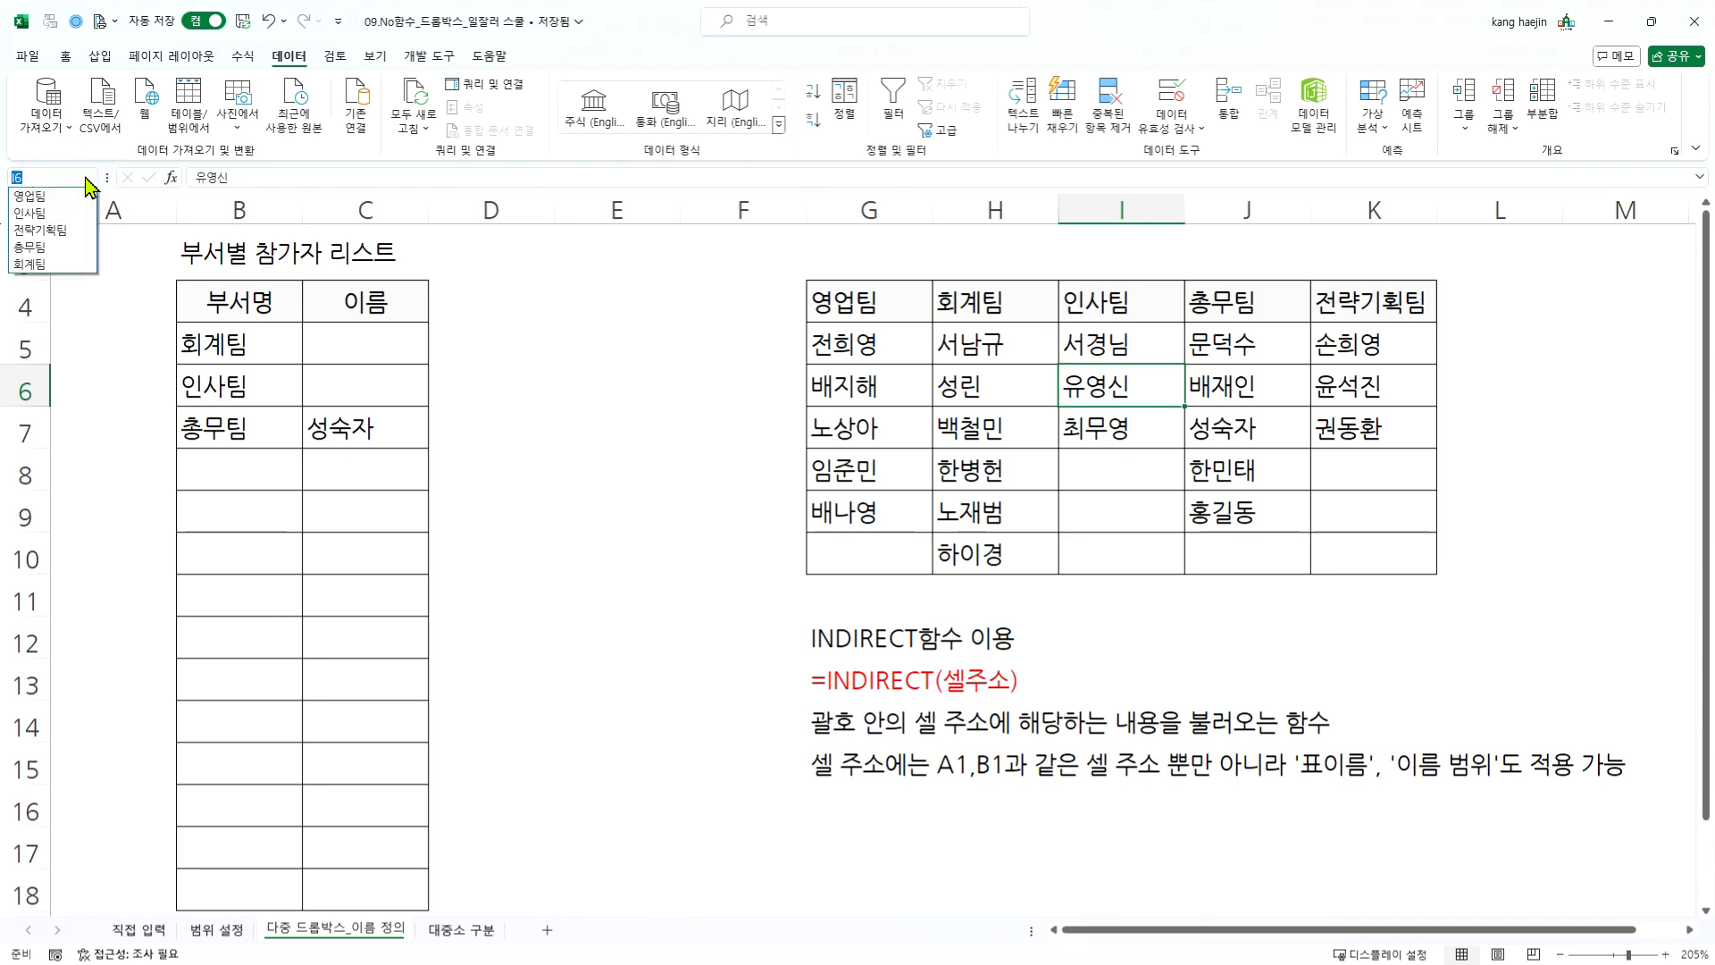
pyautogui.click(31, 213)
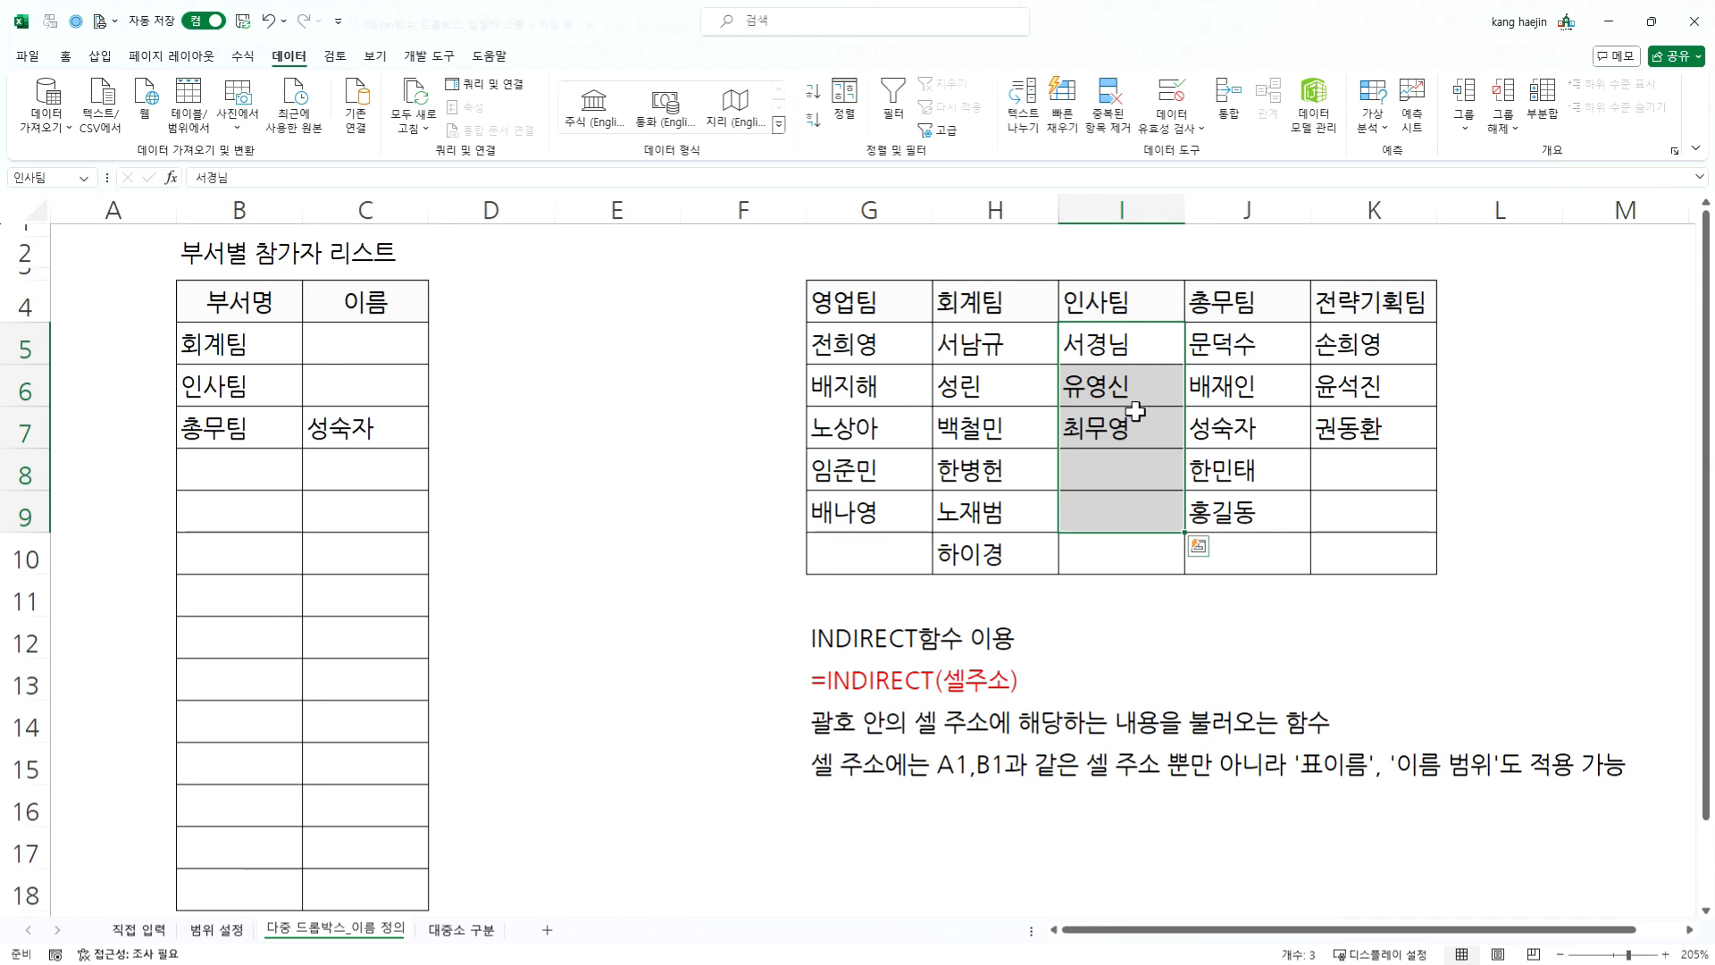
pyautogui.click(1141, 502)
pyautogui.moveTo(1137, 472); pyautogui.dragTo(1148, 495)
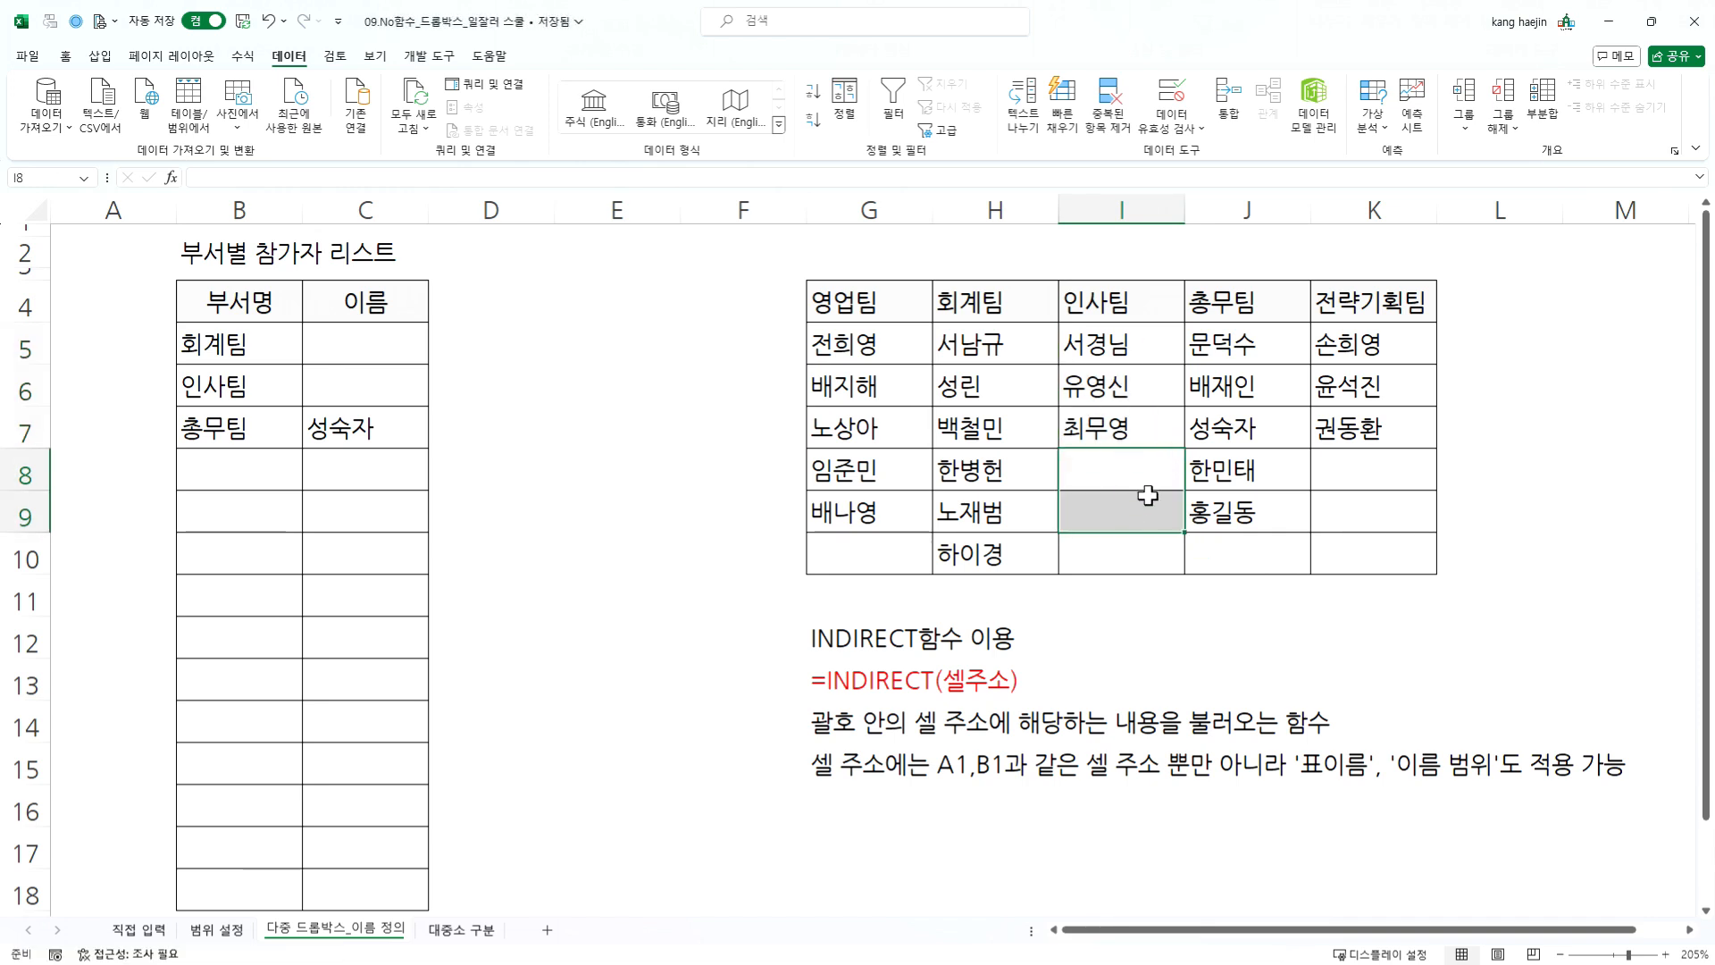
pyautogui.click(375, 384)
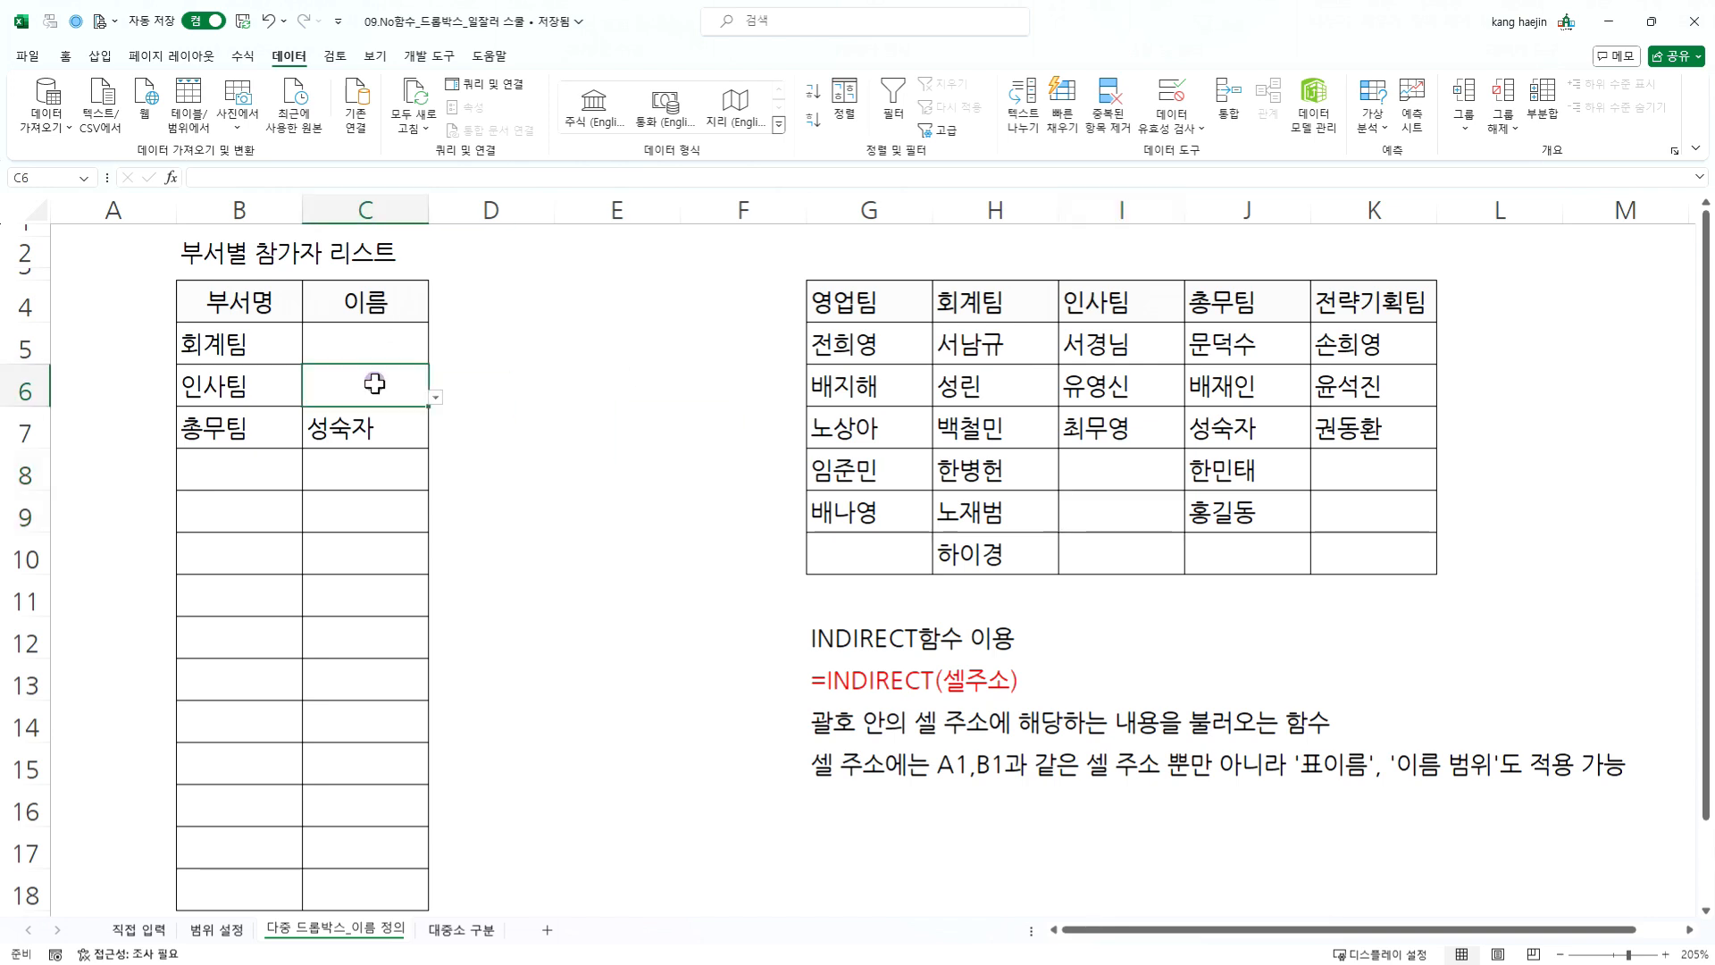
pyautogui.click(436, 396)
pyautogui.click(436, 397)
pyautogui.moveTo(1110, 340); pyautogui.dragTo(1104, 428)
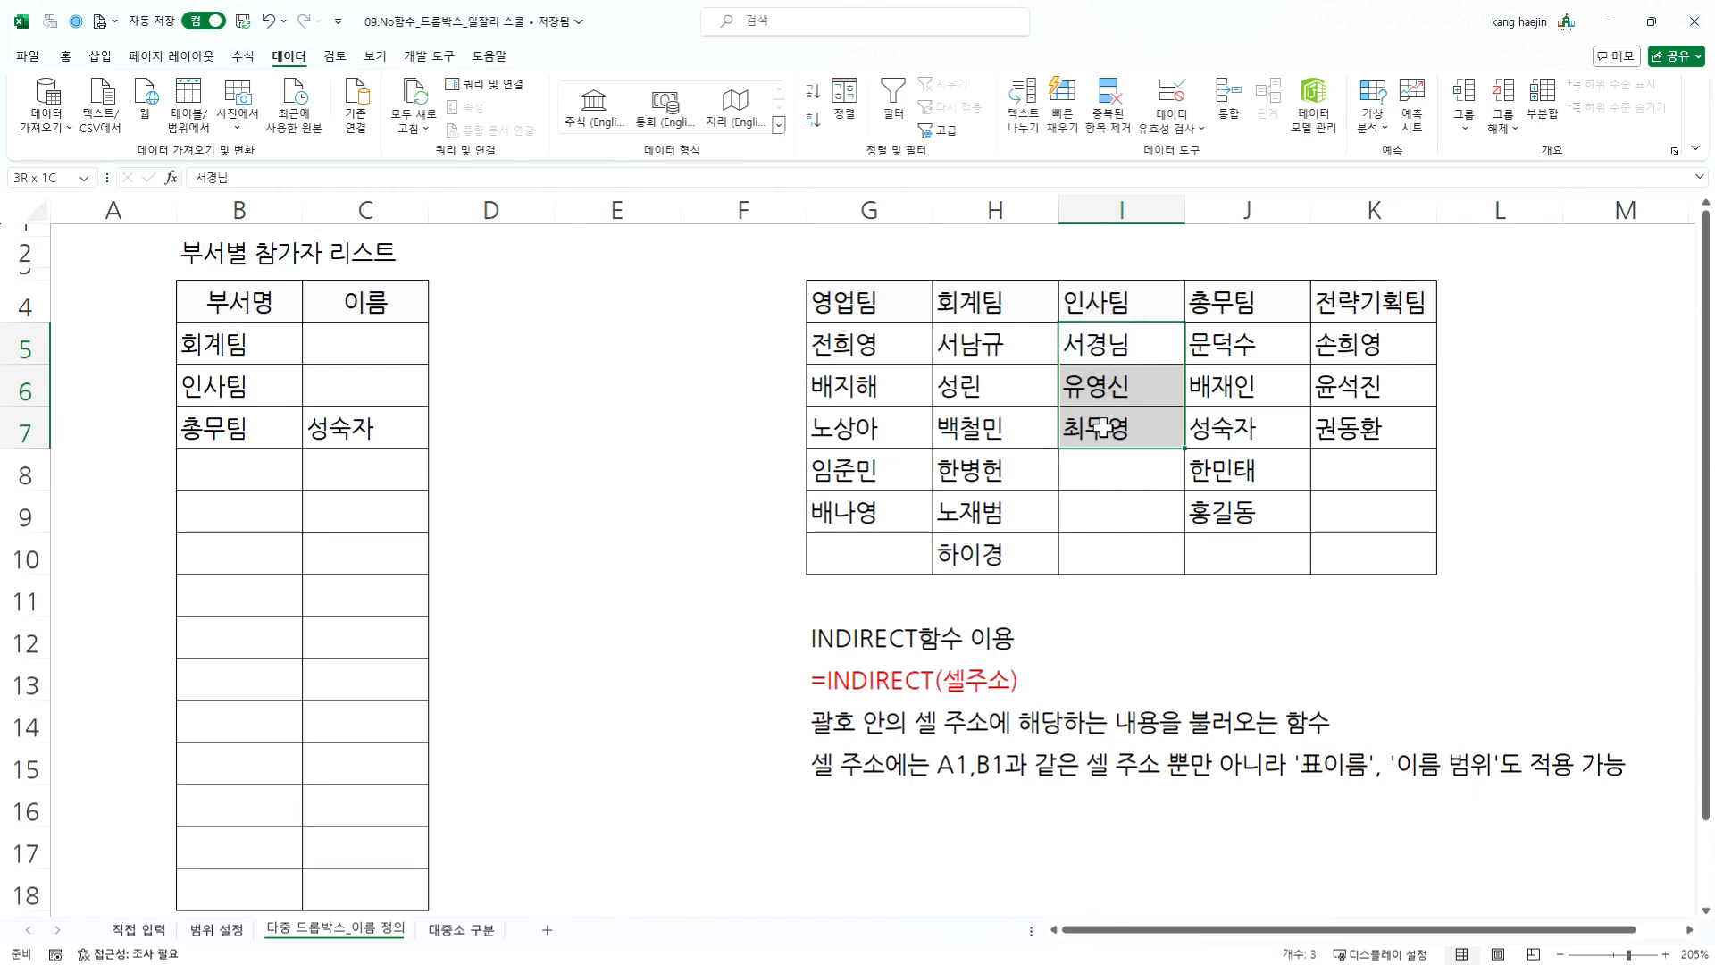
pyautogui.click(1106, 340)
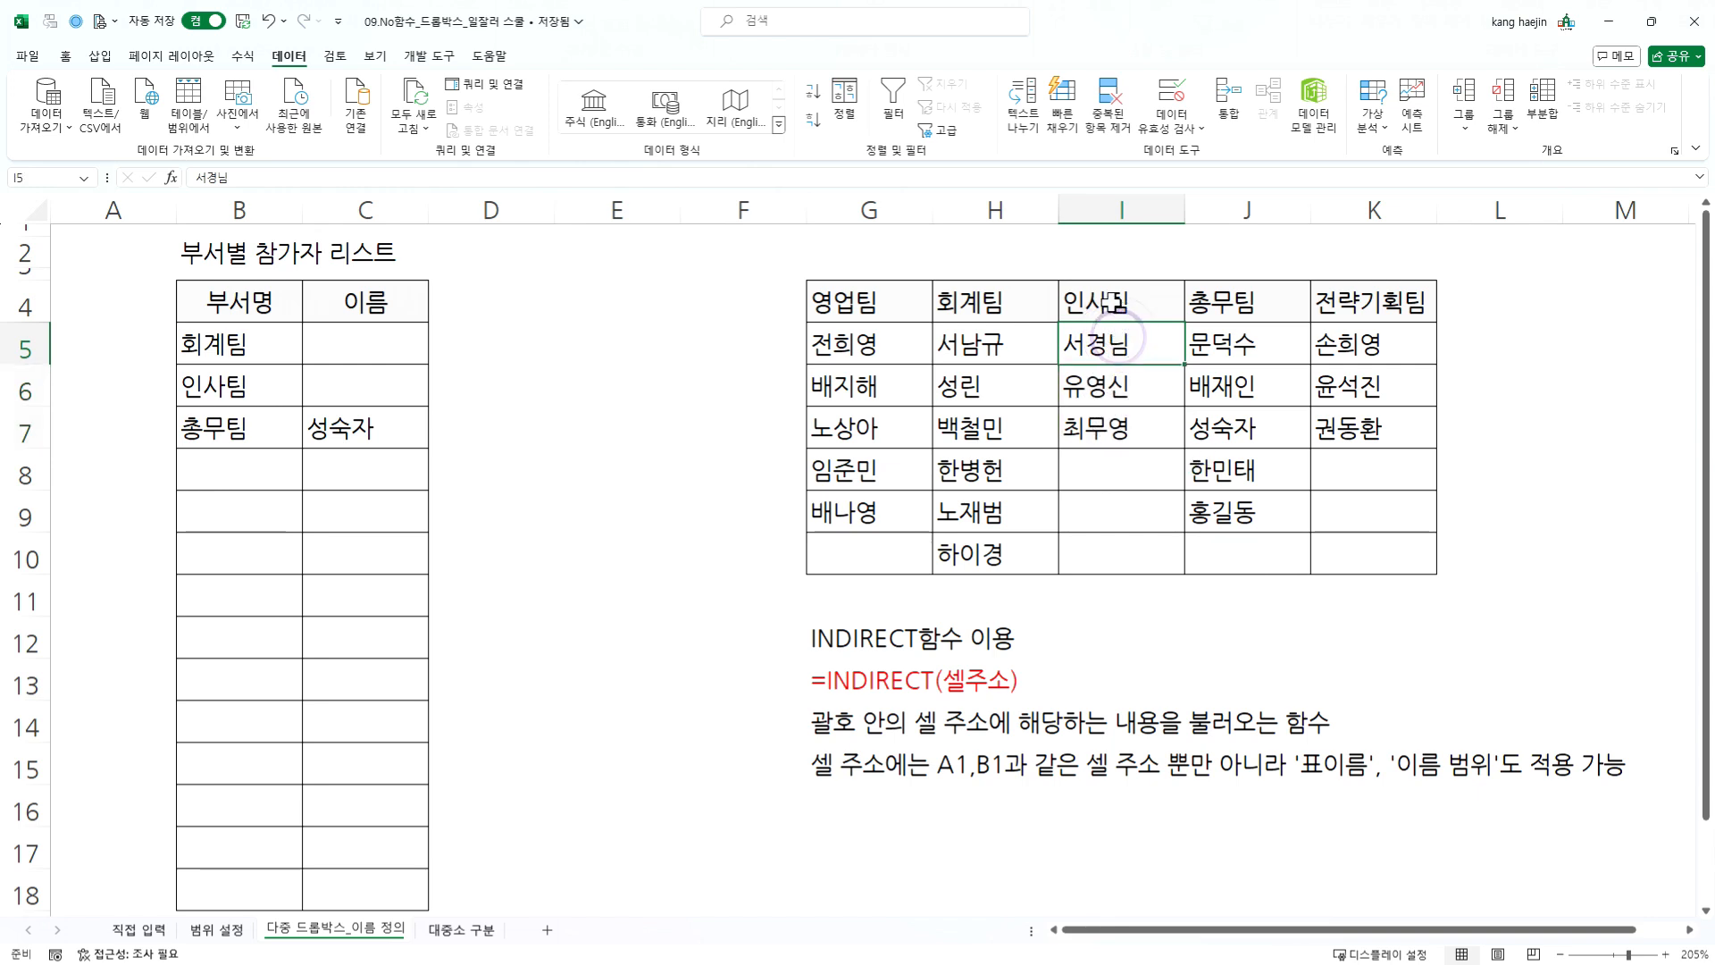
pyautogui.moveTo(1106, 340); pyautogui.dragTo(1103, 428)
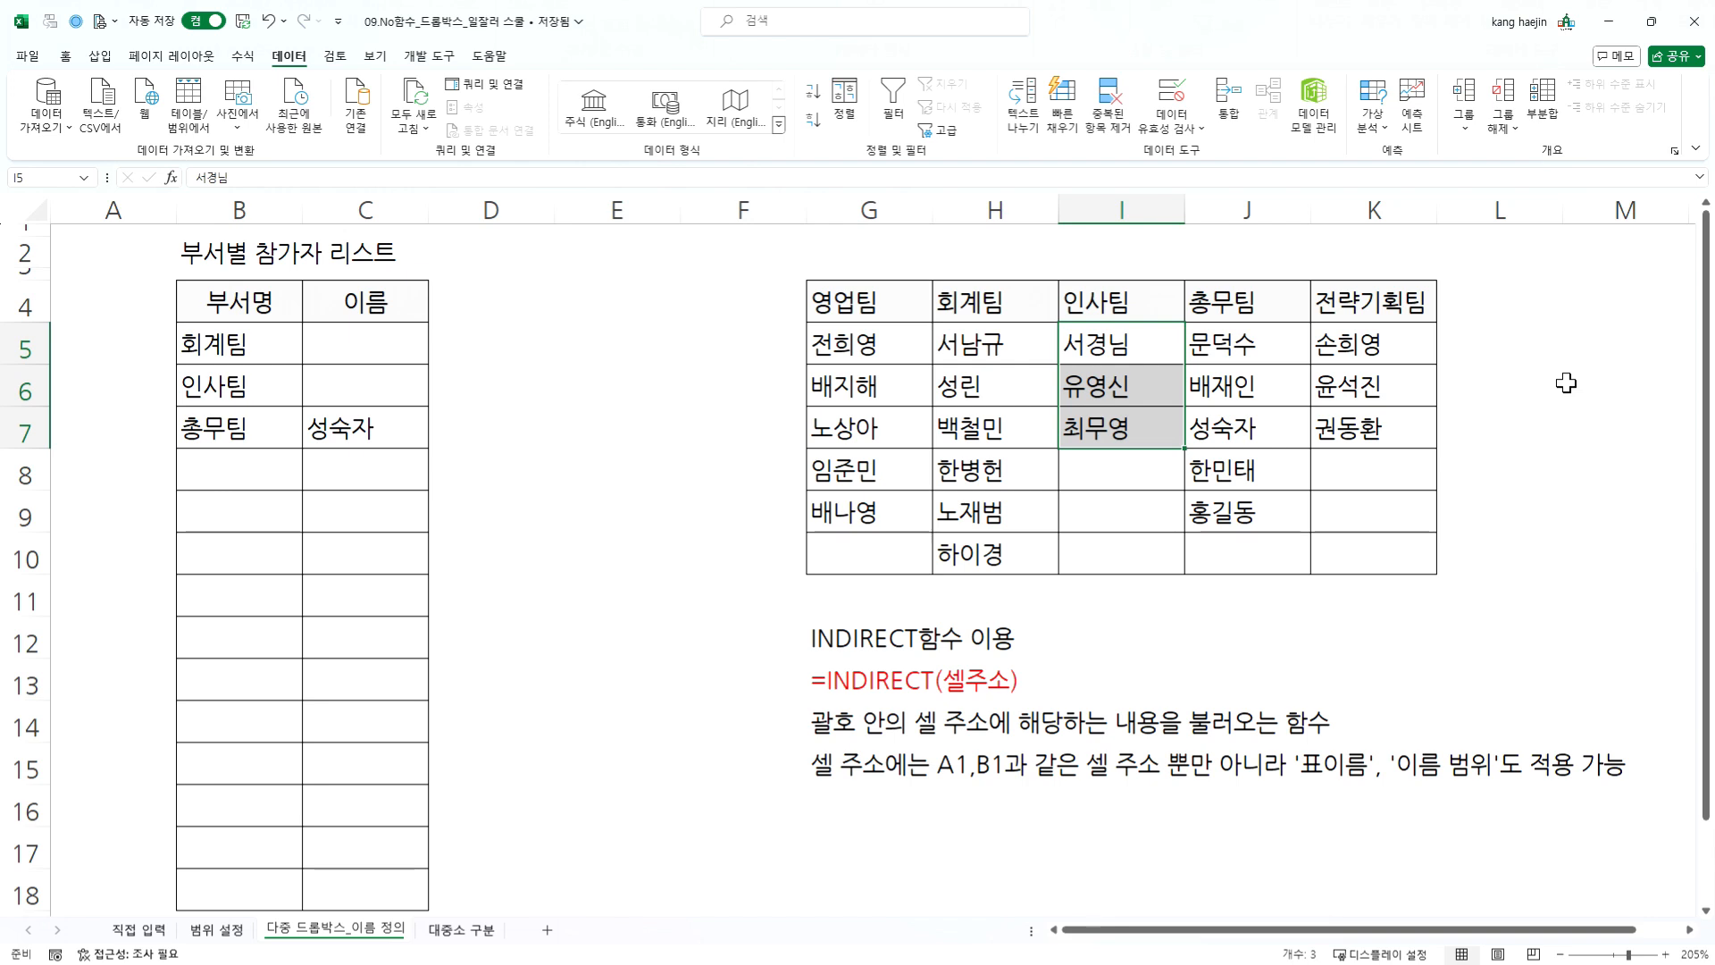
# - Redefine the named range 인사팀 to cover only I5:I7 and save the reference change
pyautogui.click(243, 56)
pyautogui.click(537, 107)
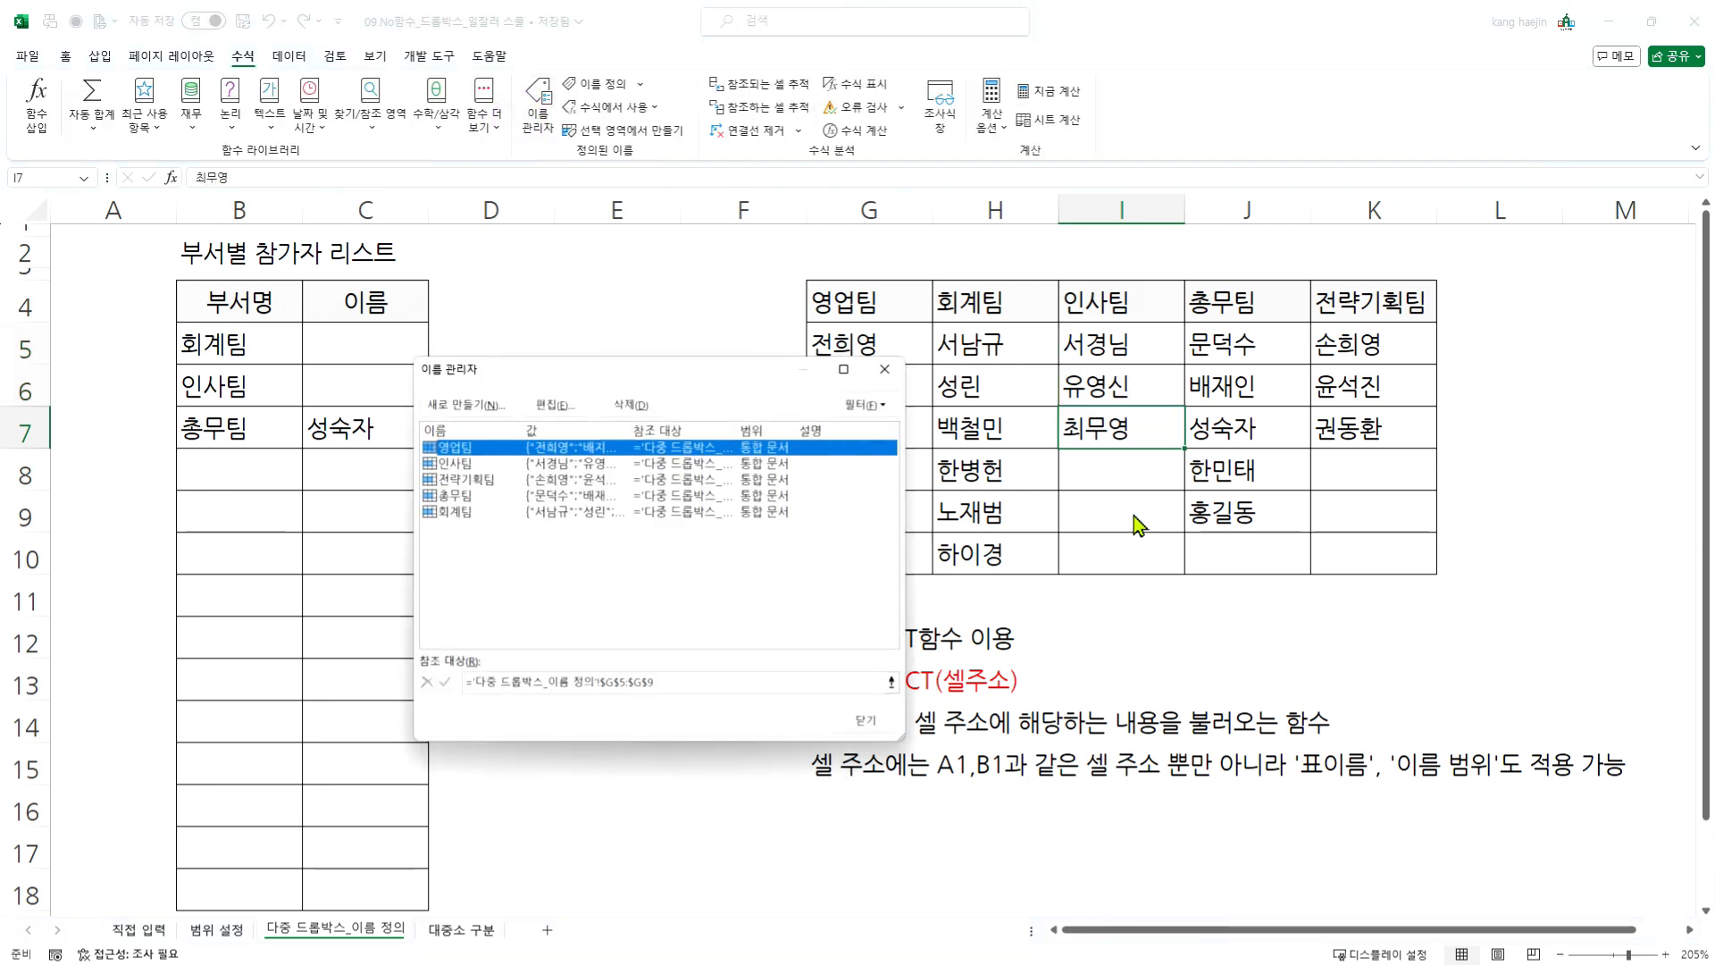
pyautogui.click(483, 462)
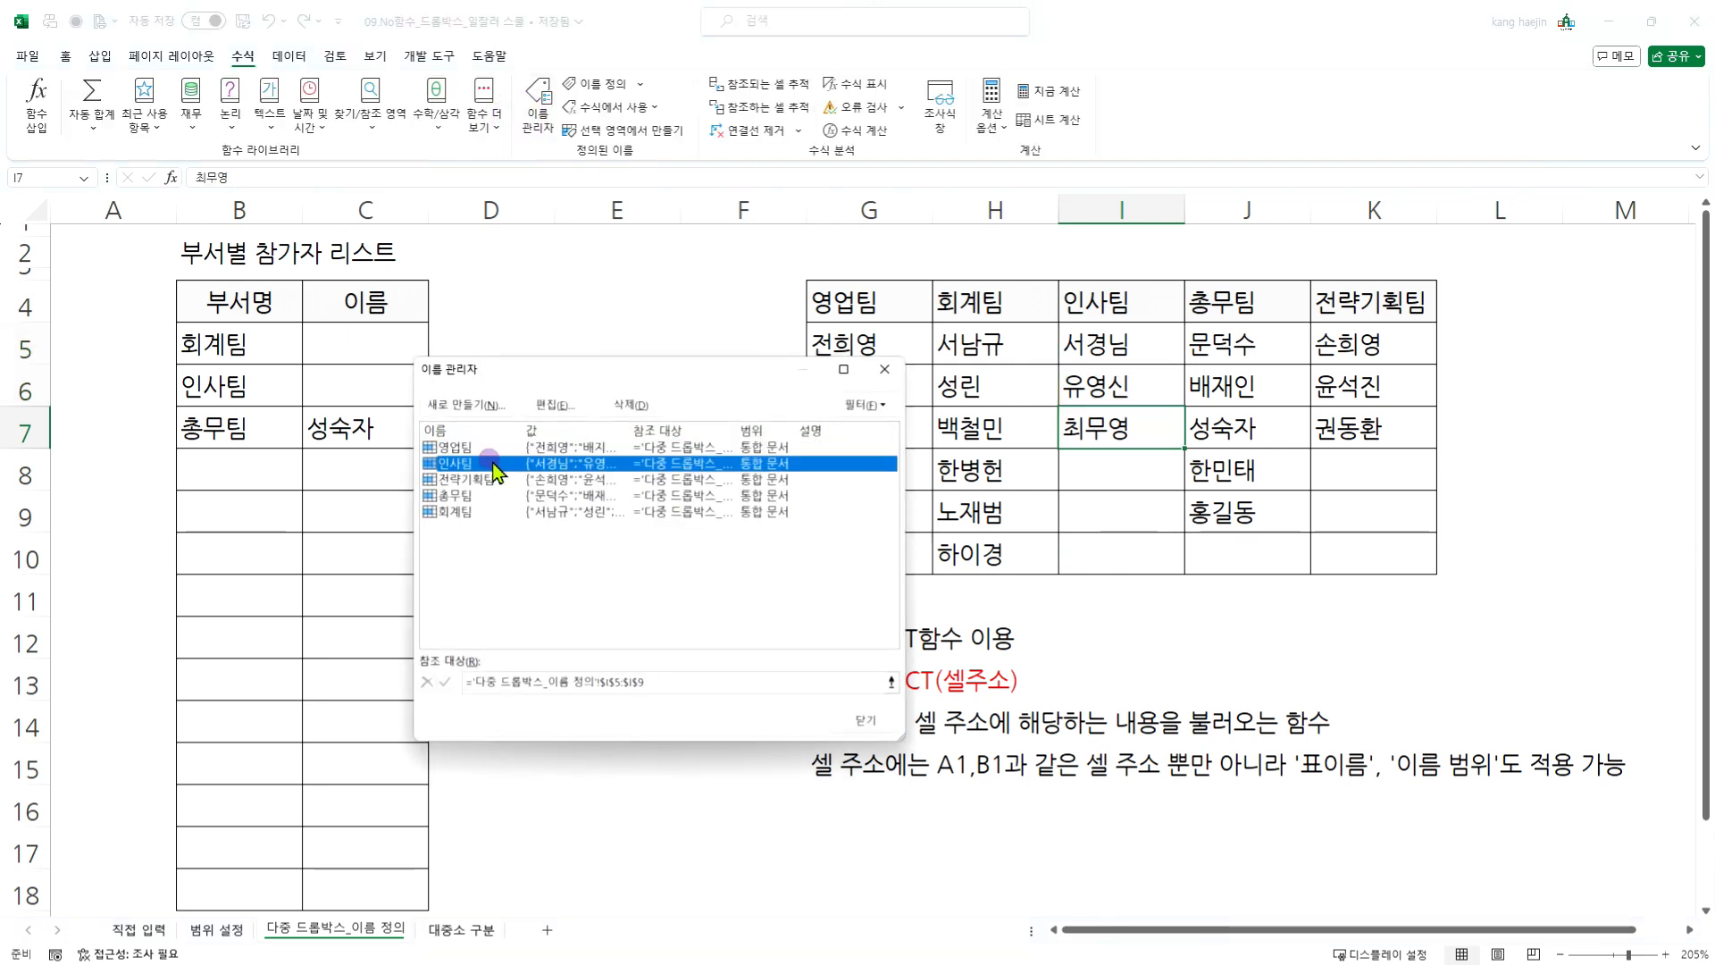
pyautogui.click(891, 682)
pyautogui.moveTo(1099, 344); pyautogui.dragTo(1099, 429)
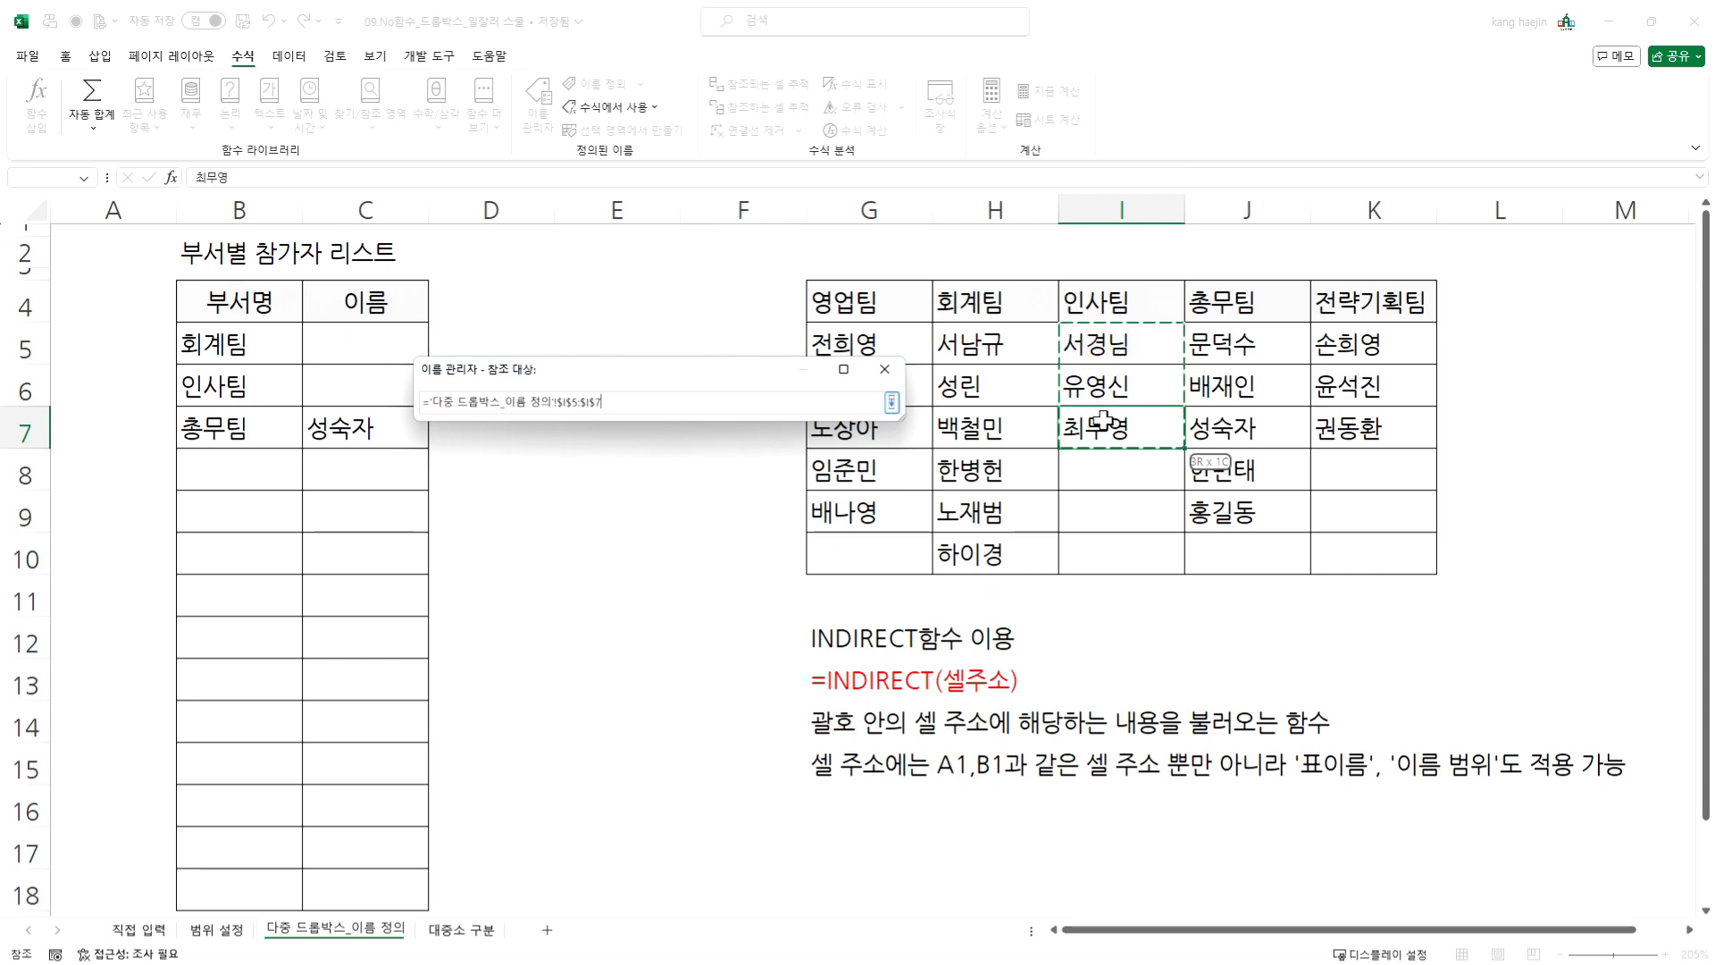
pyautogui.click(890, 402)
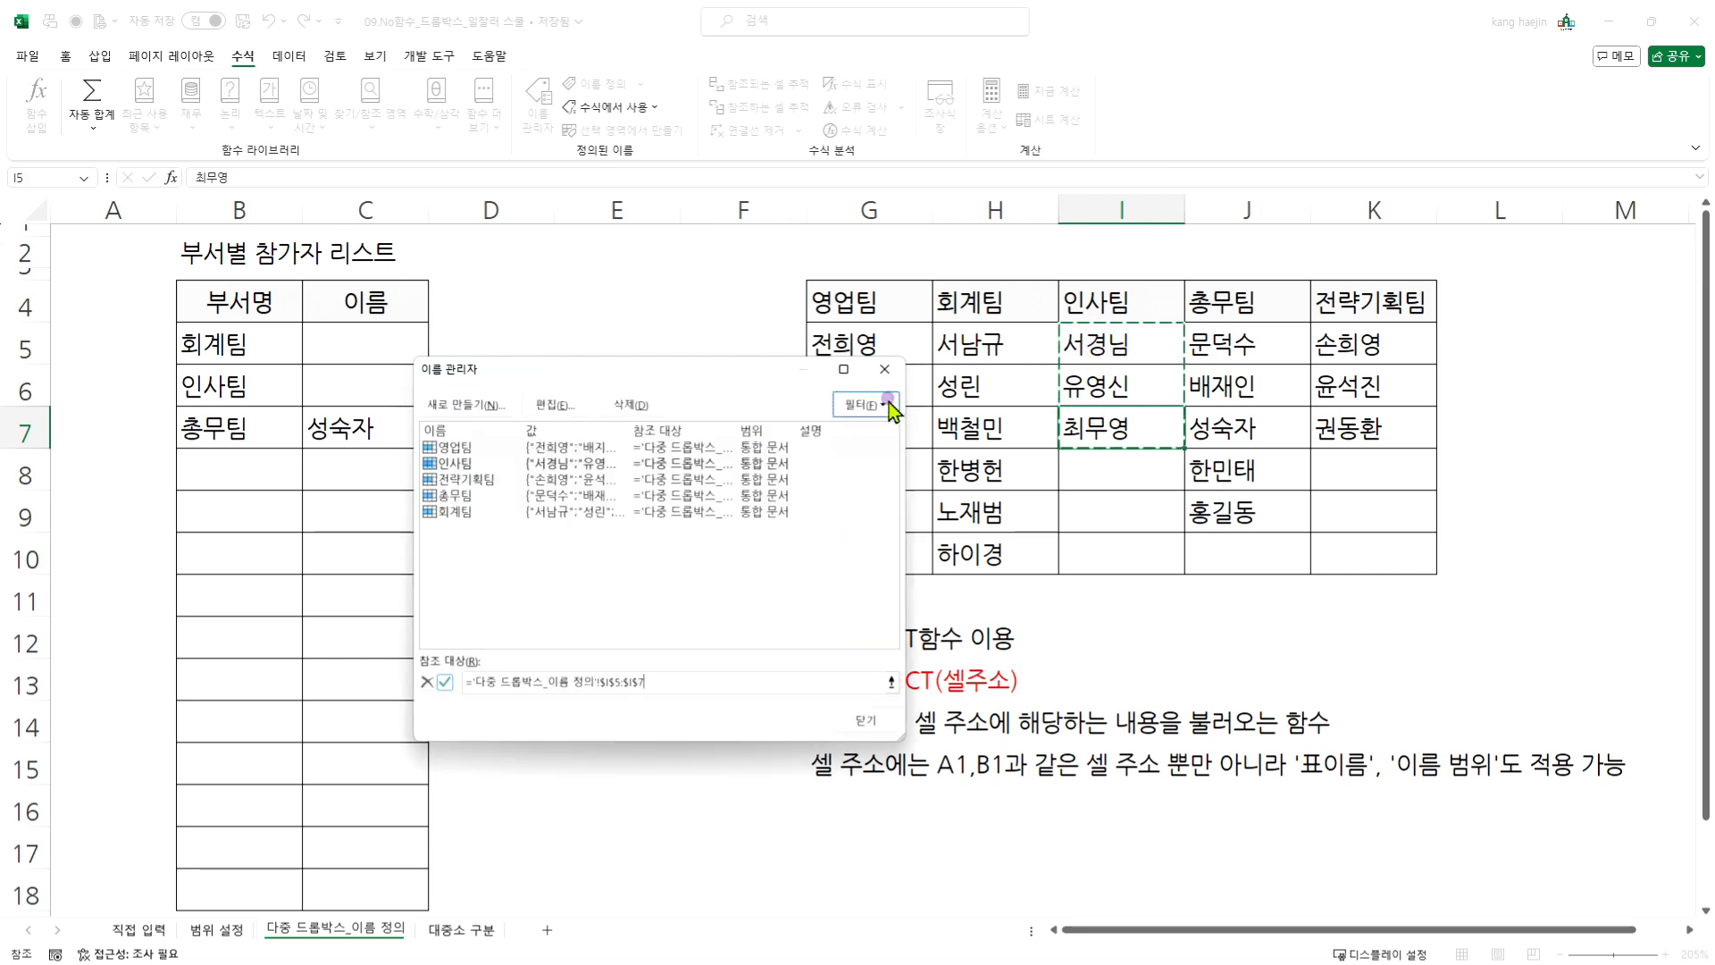
pyautogui.click(452, 496)
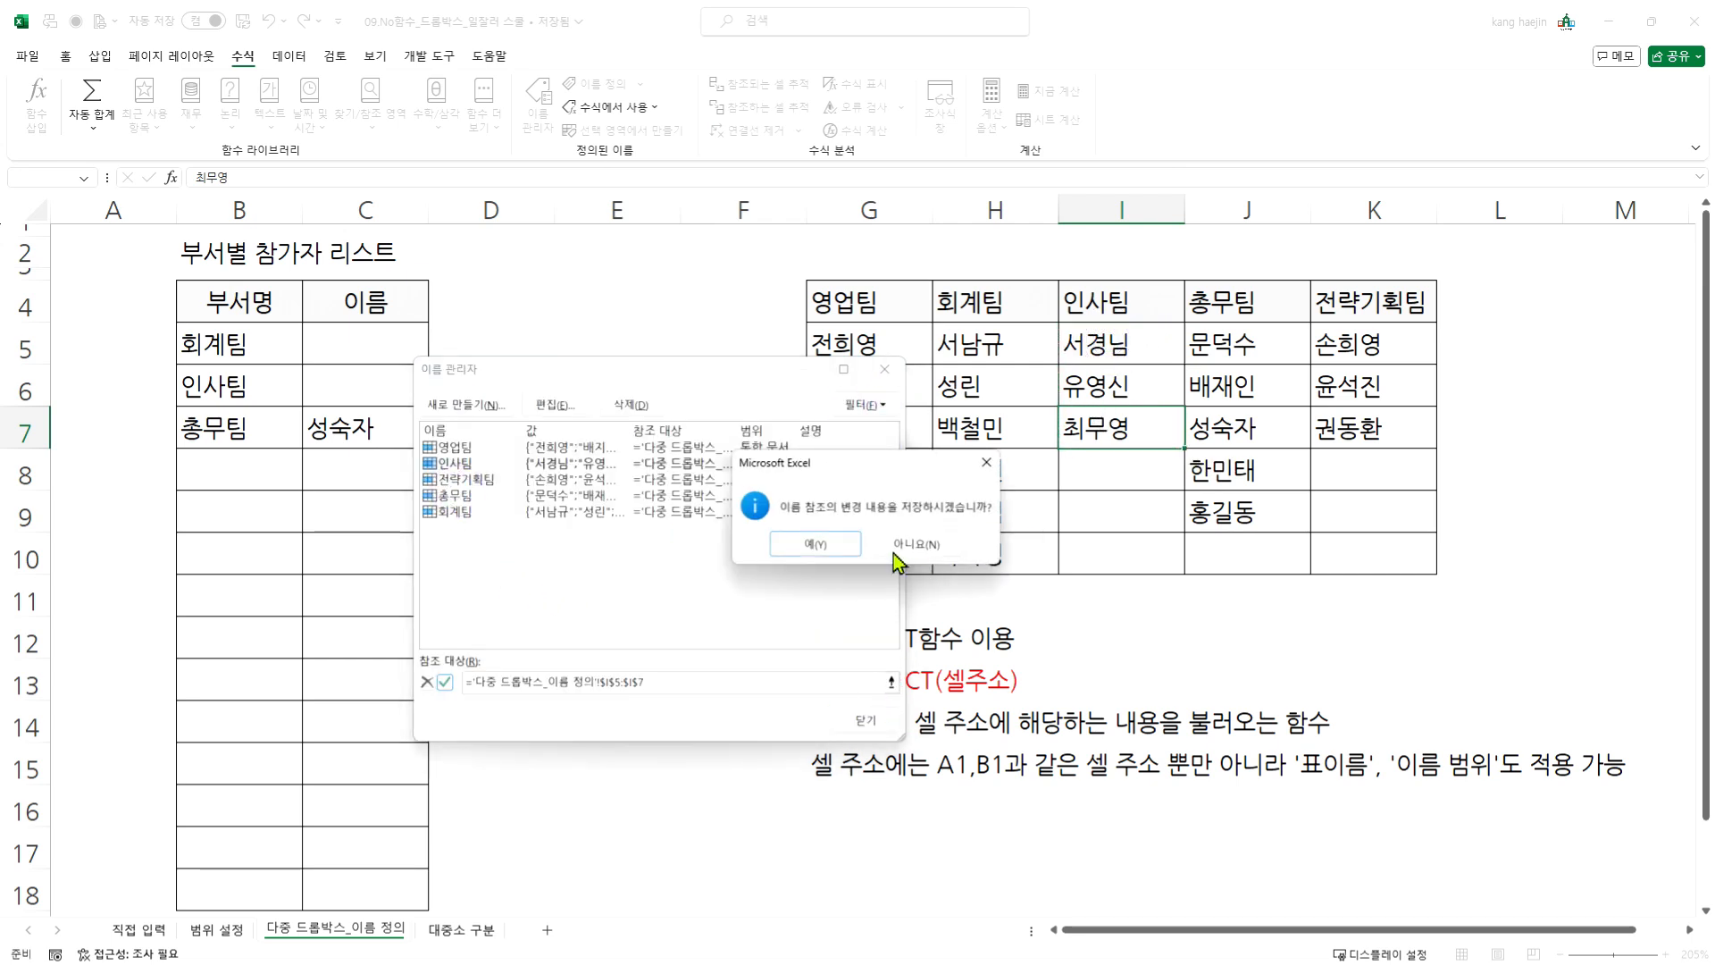
pyautogui.click(857, 545)
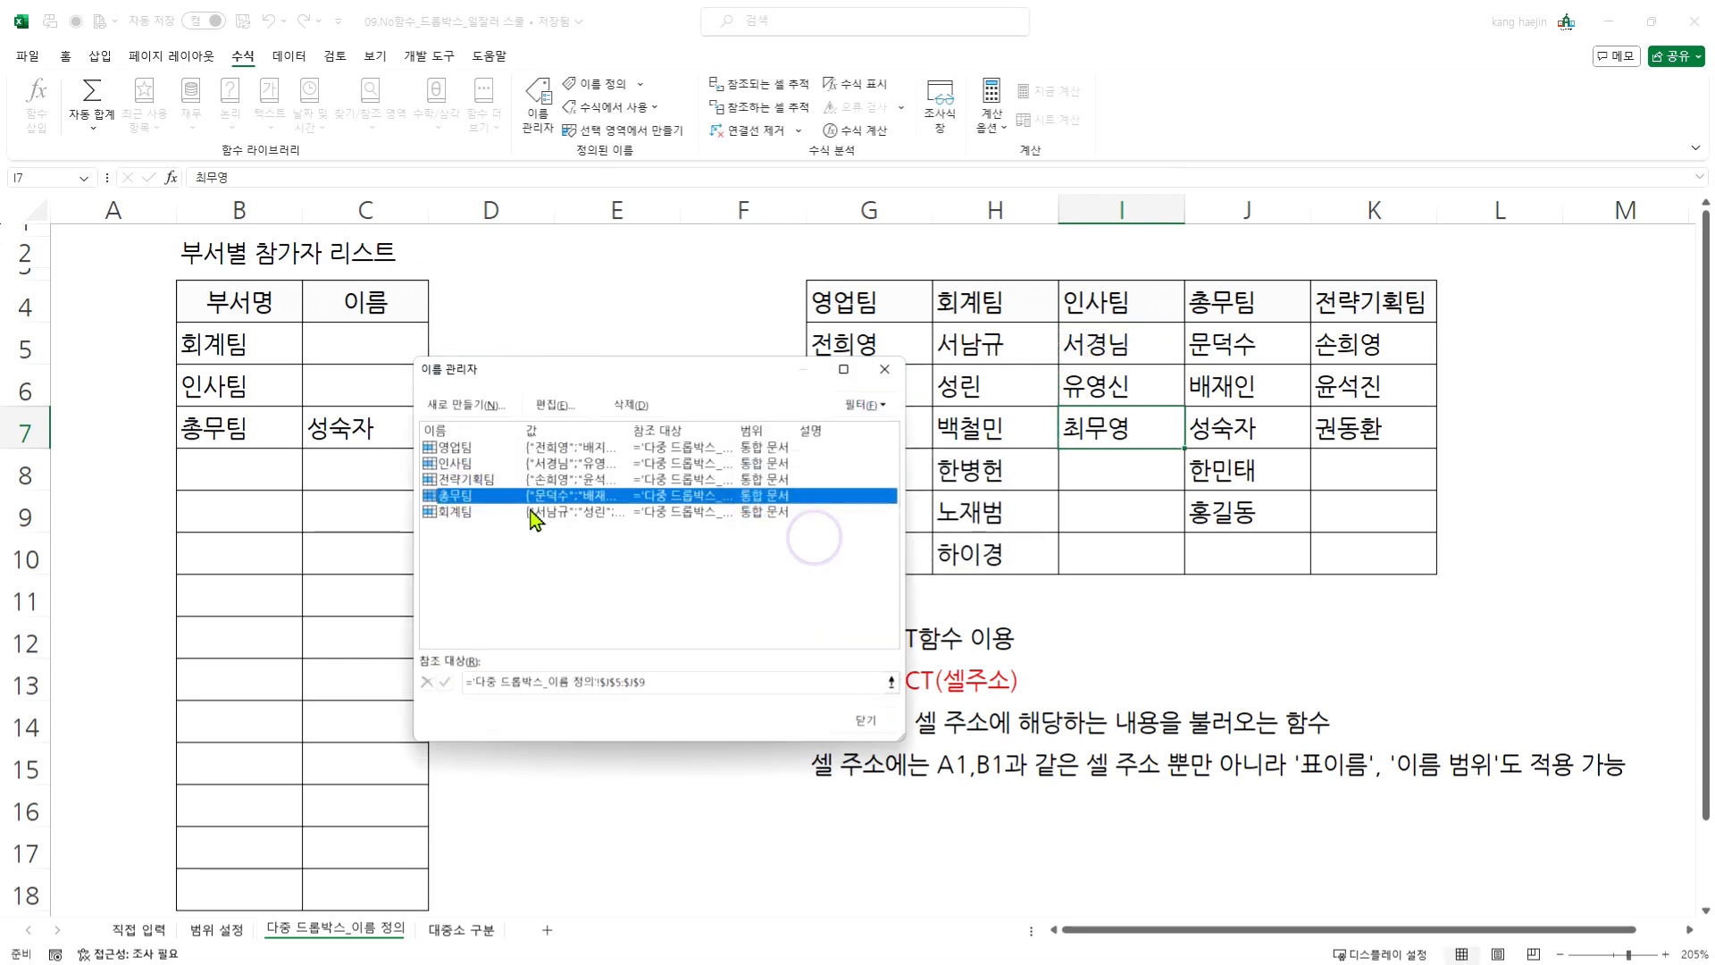
# - Check the cells covered by the named range 총무팀, and redefine 전략기획팀 to cover only K5:K7
pyautogui.click(891, 684)
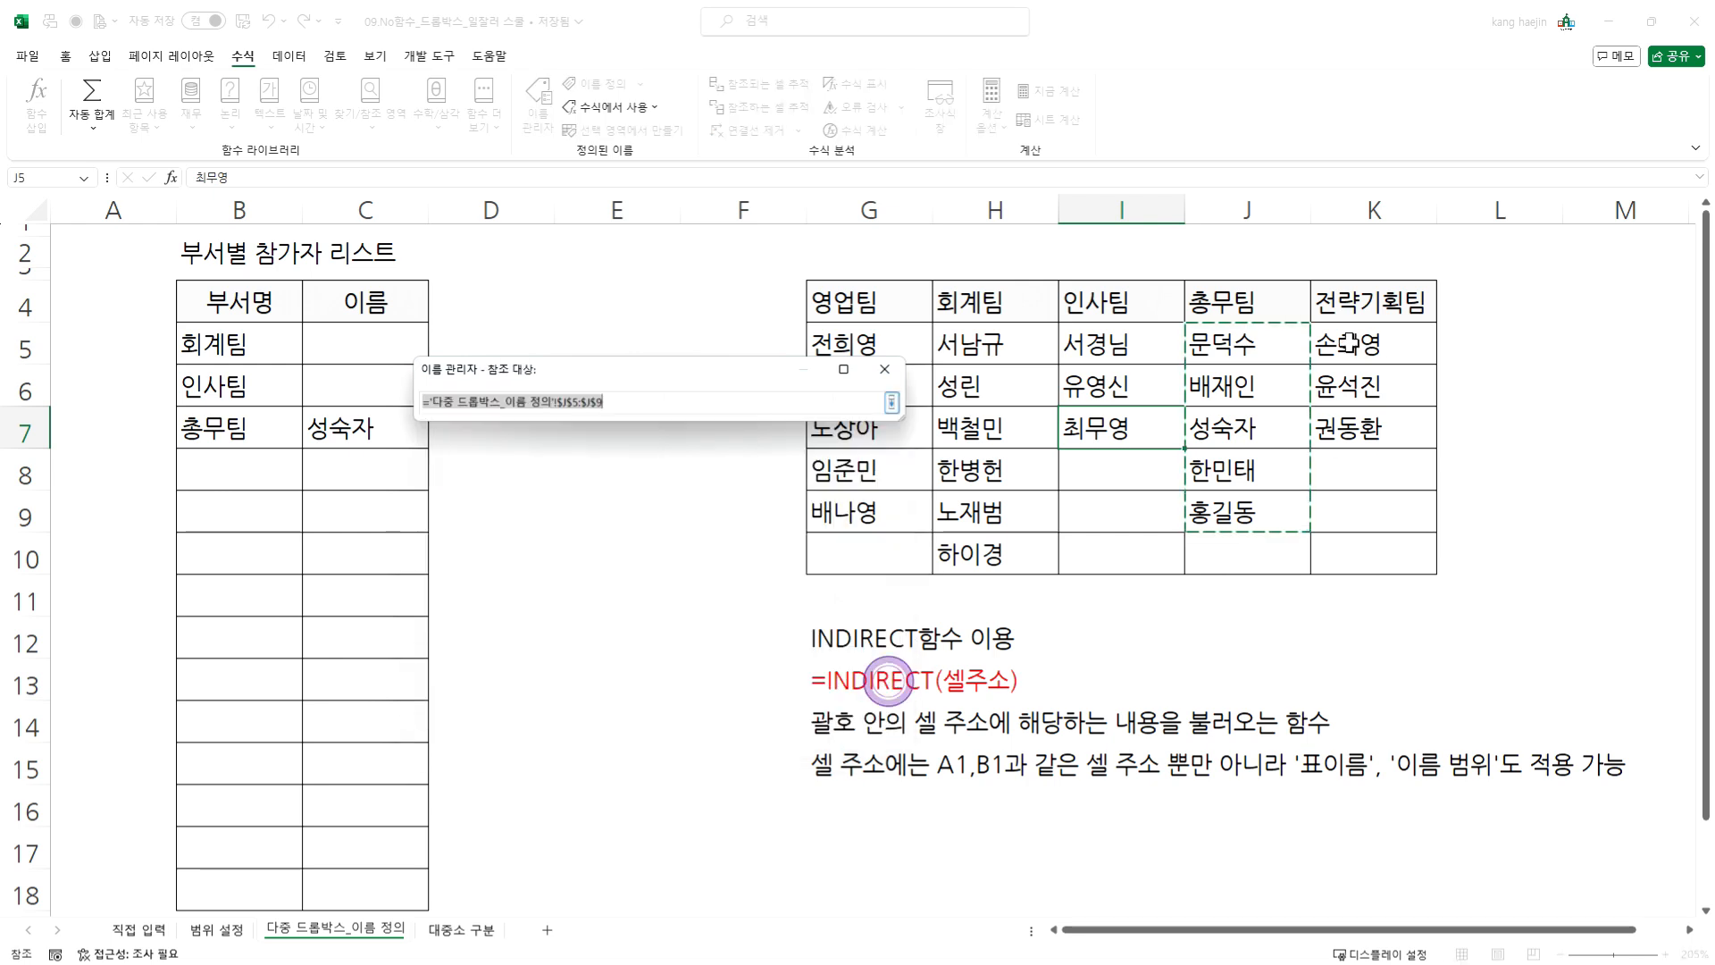
pyautogui.click(891, 402)
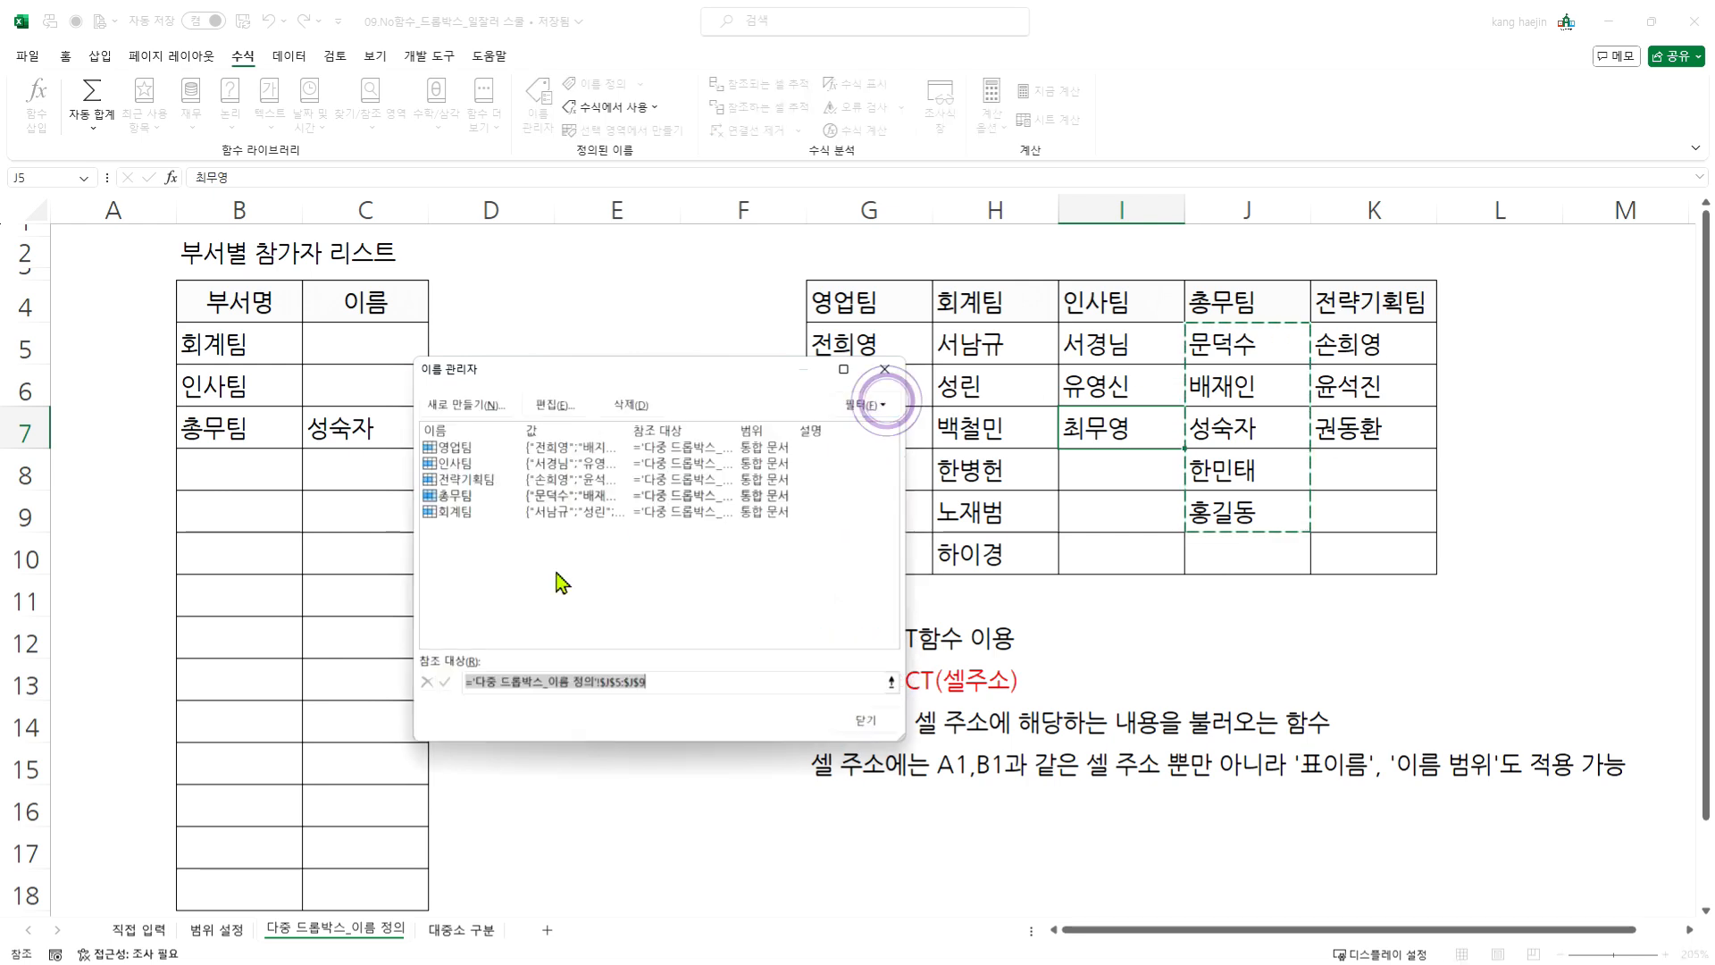
pyautogui.click(463, 478)
pyautogui.click(891, 683)
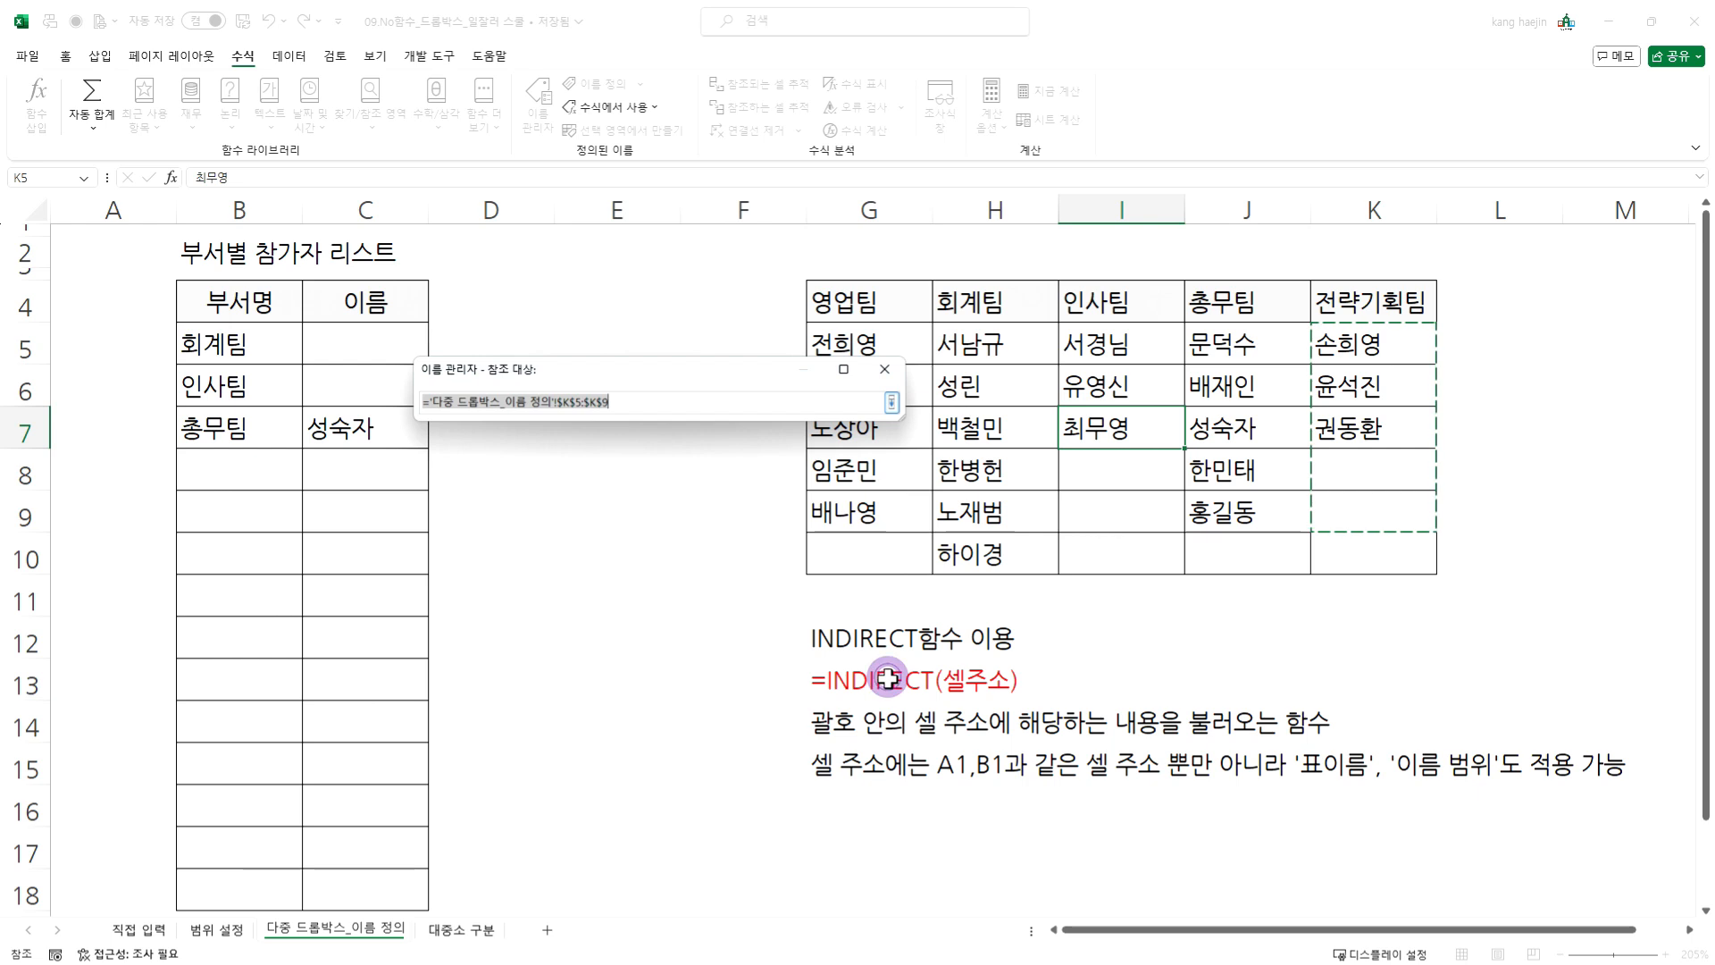
pyautogui.moveTo(1411, 339); pyautogui.dragTo(1376, 433)
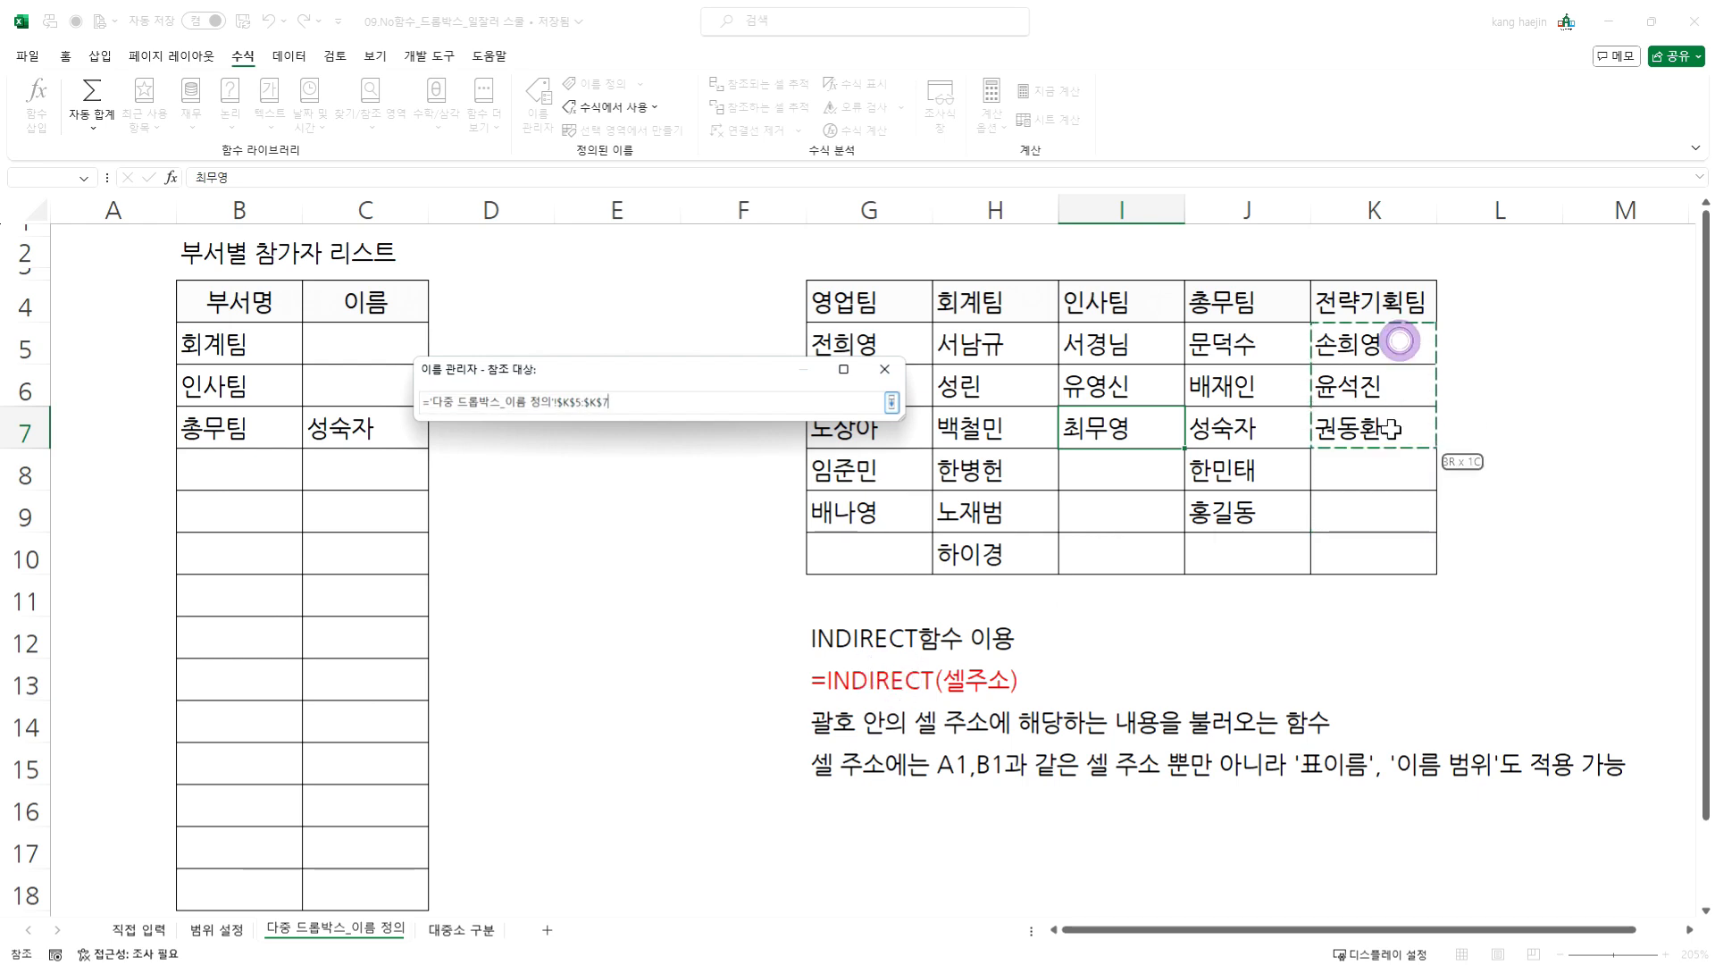
pyautogui.click(892, 402)
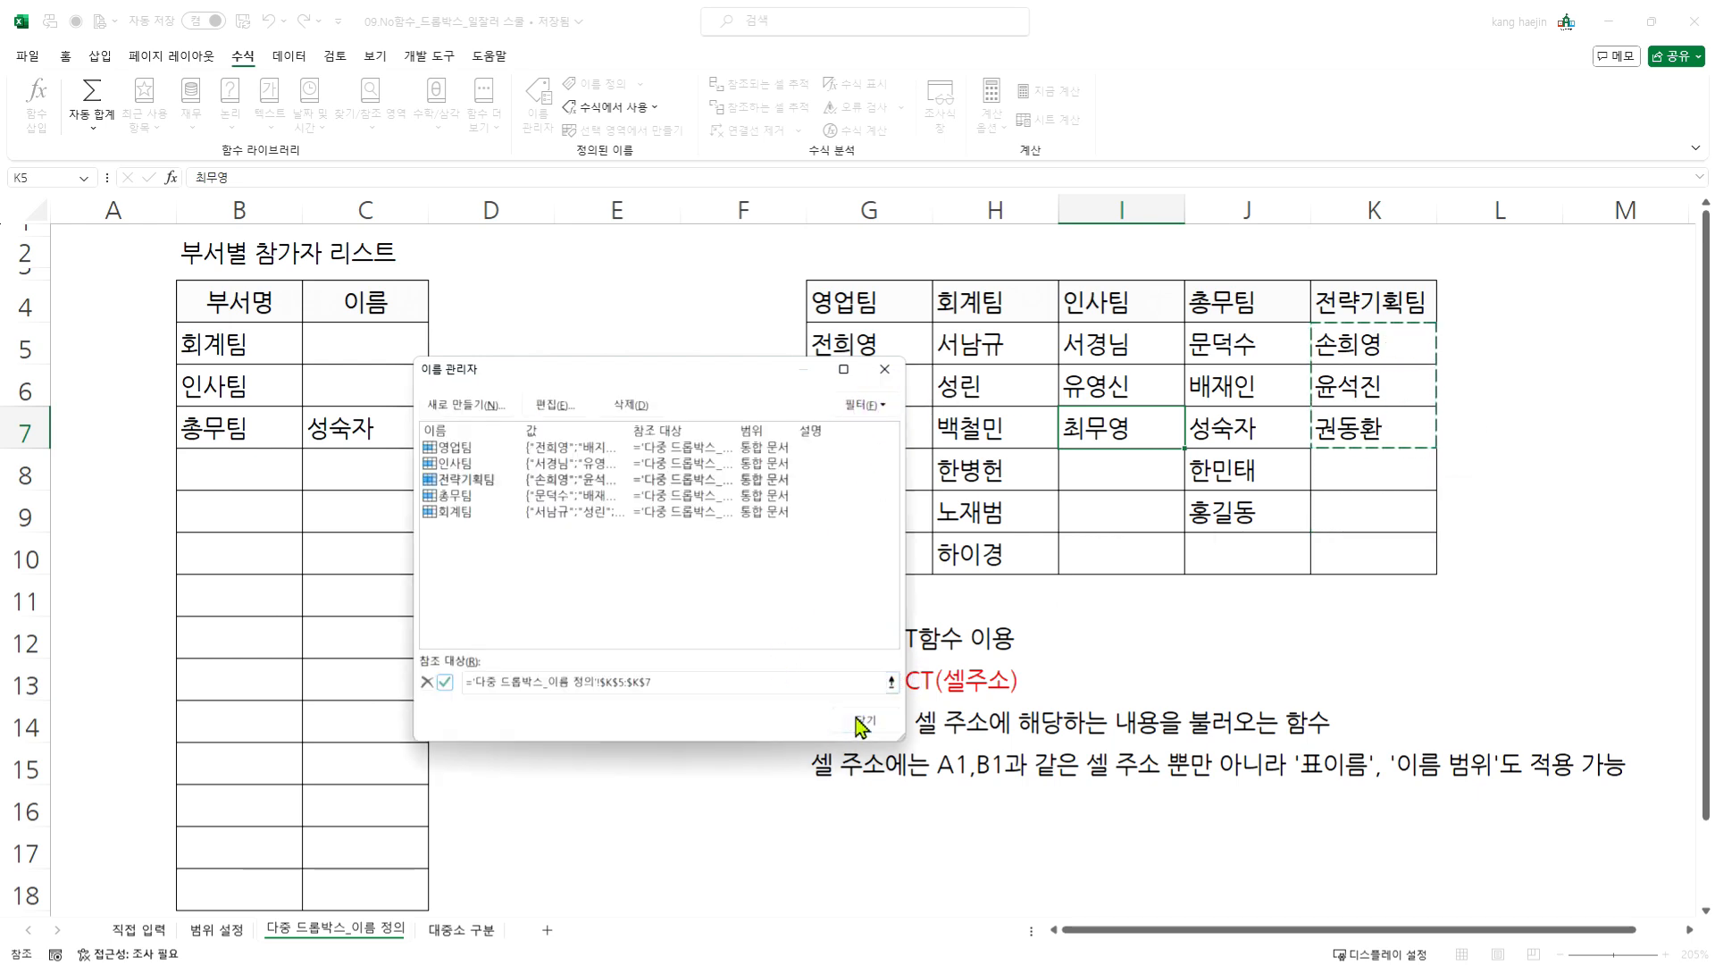
pyautogui.click(444, 686)
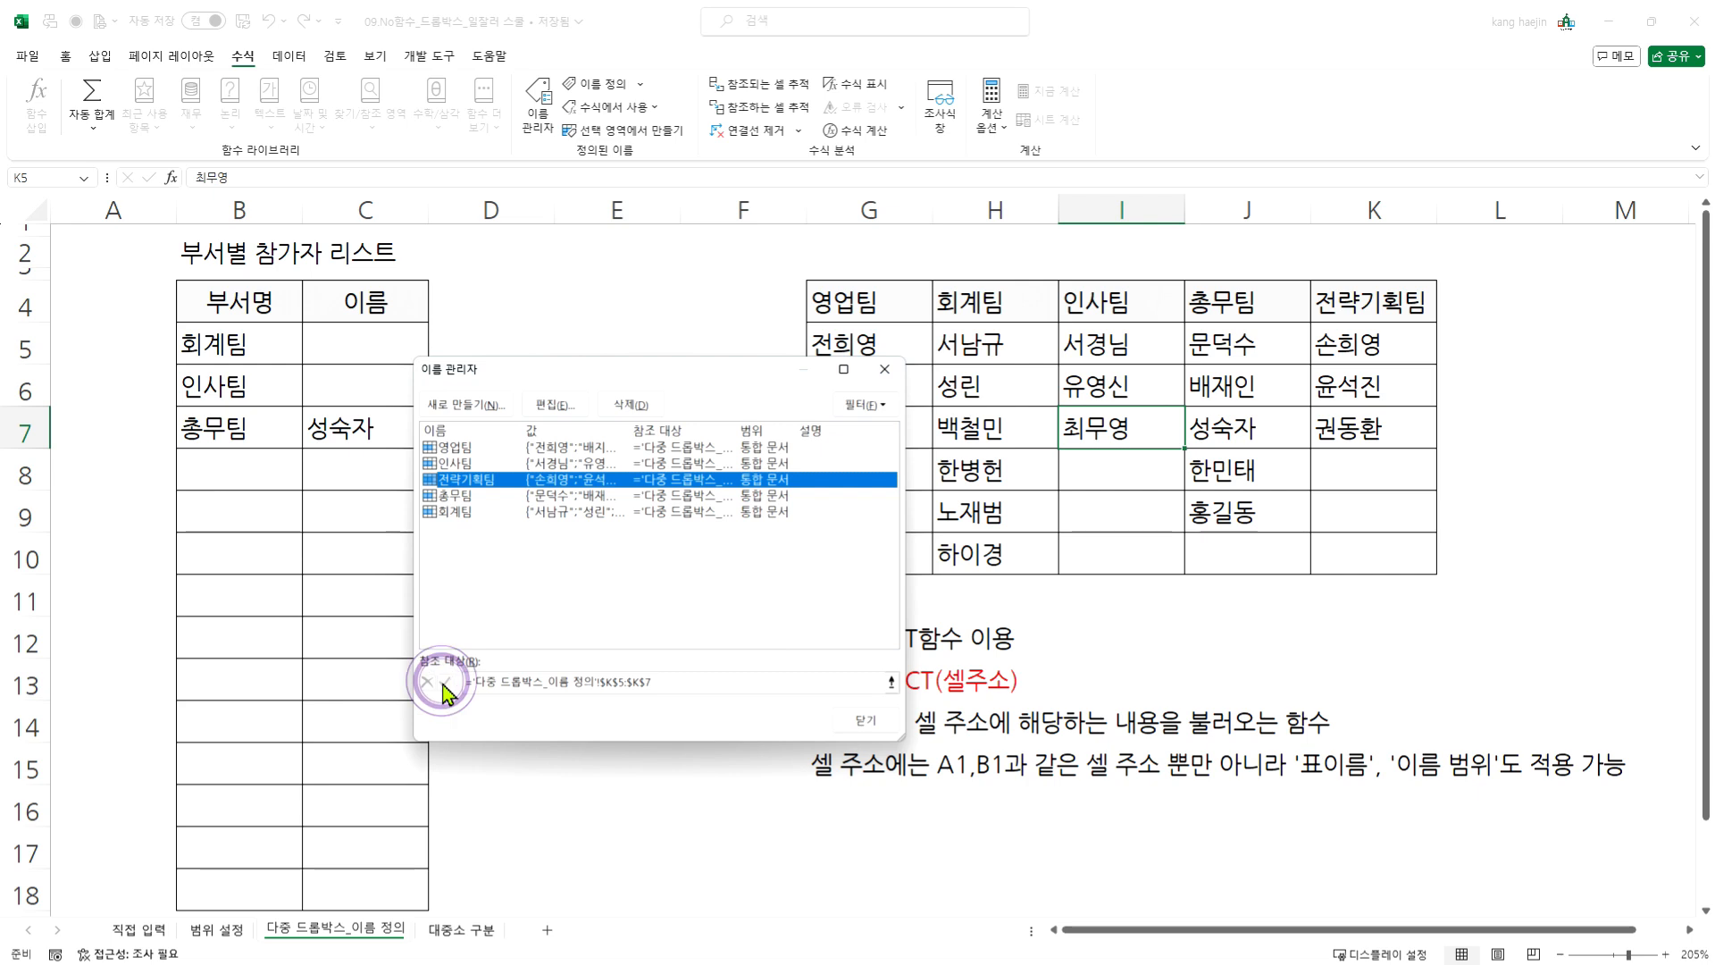
pyautogui.click(868, 377)
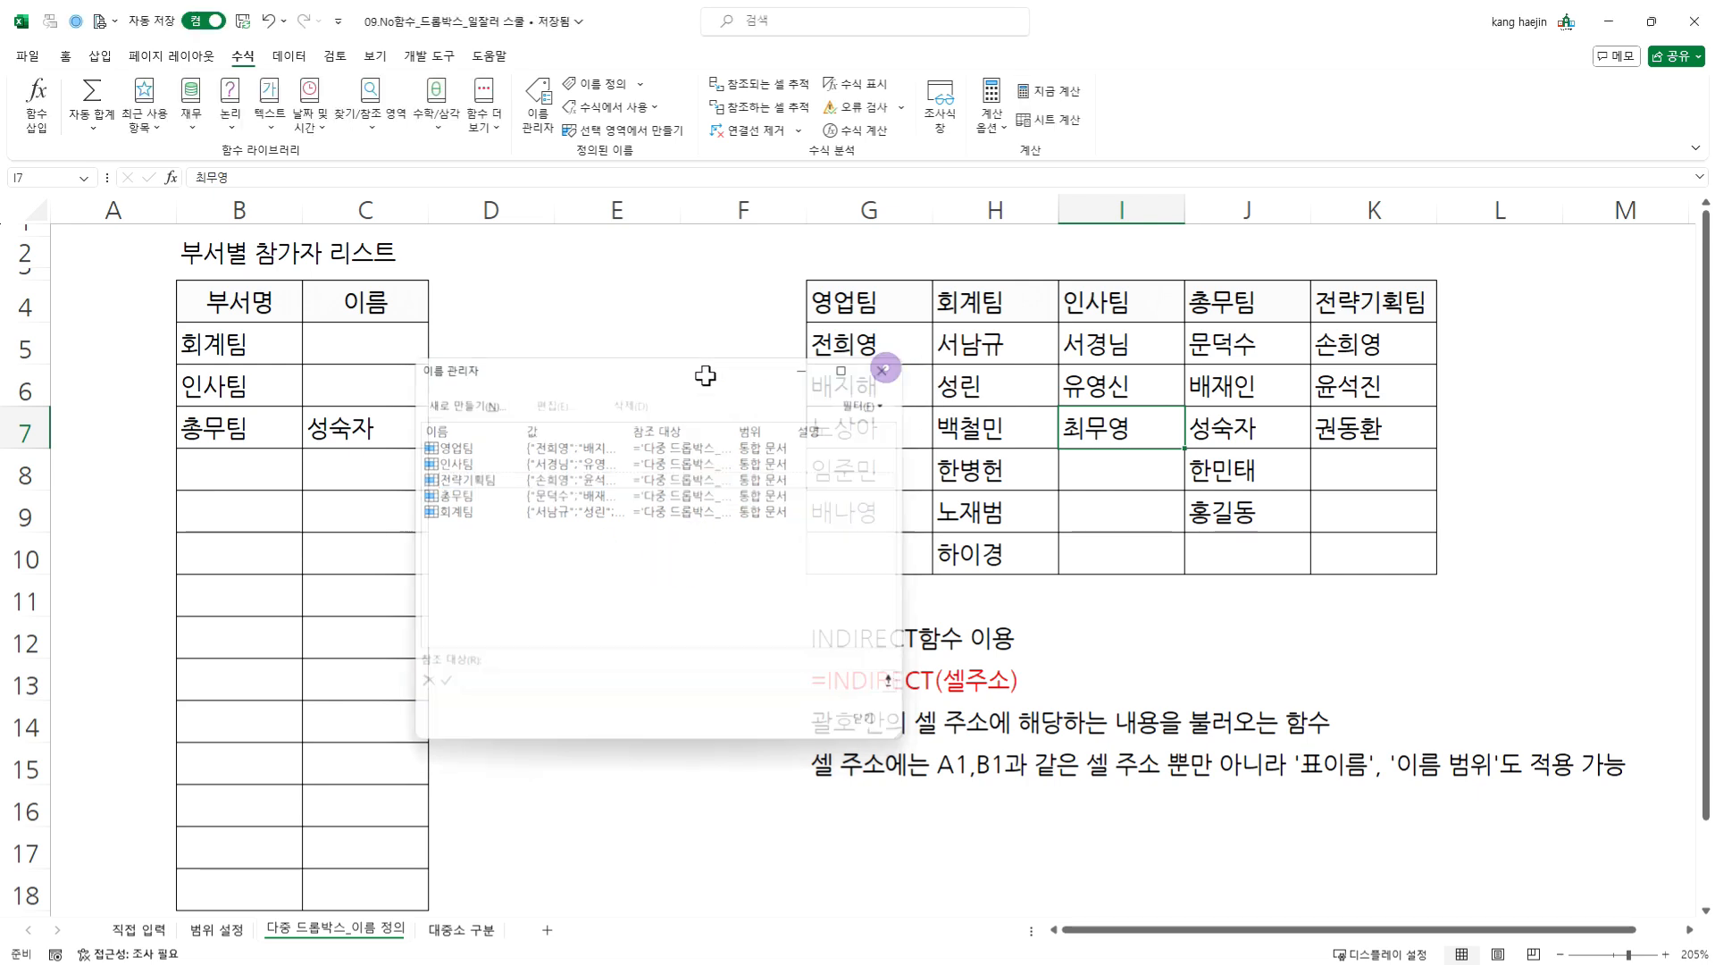
# - Check the name dropdown in C6 for blank entries under 인사팀, leaving the cell empty
pyautogui.click(351, 389)
pyautogui.click(436, 398)
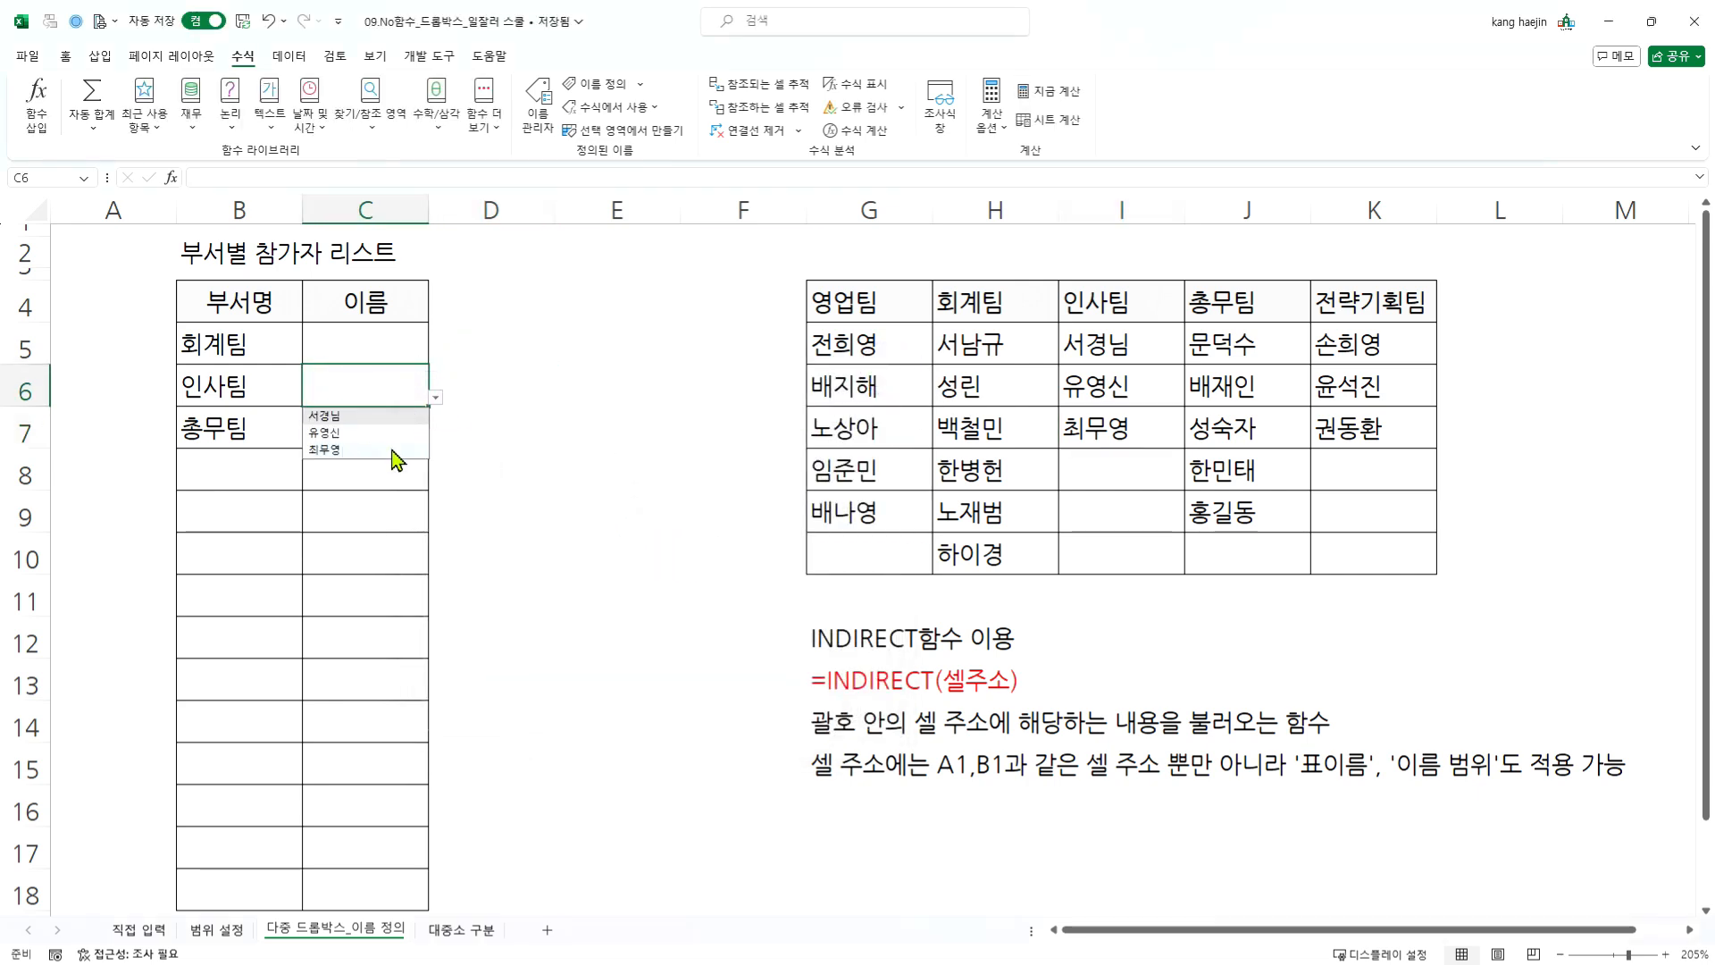
pyautogui.click(381, 386)
pyautogui.click(389, 484)
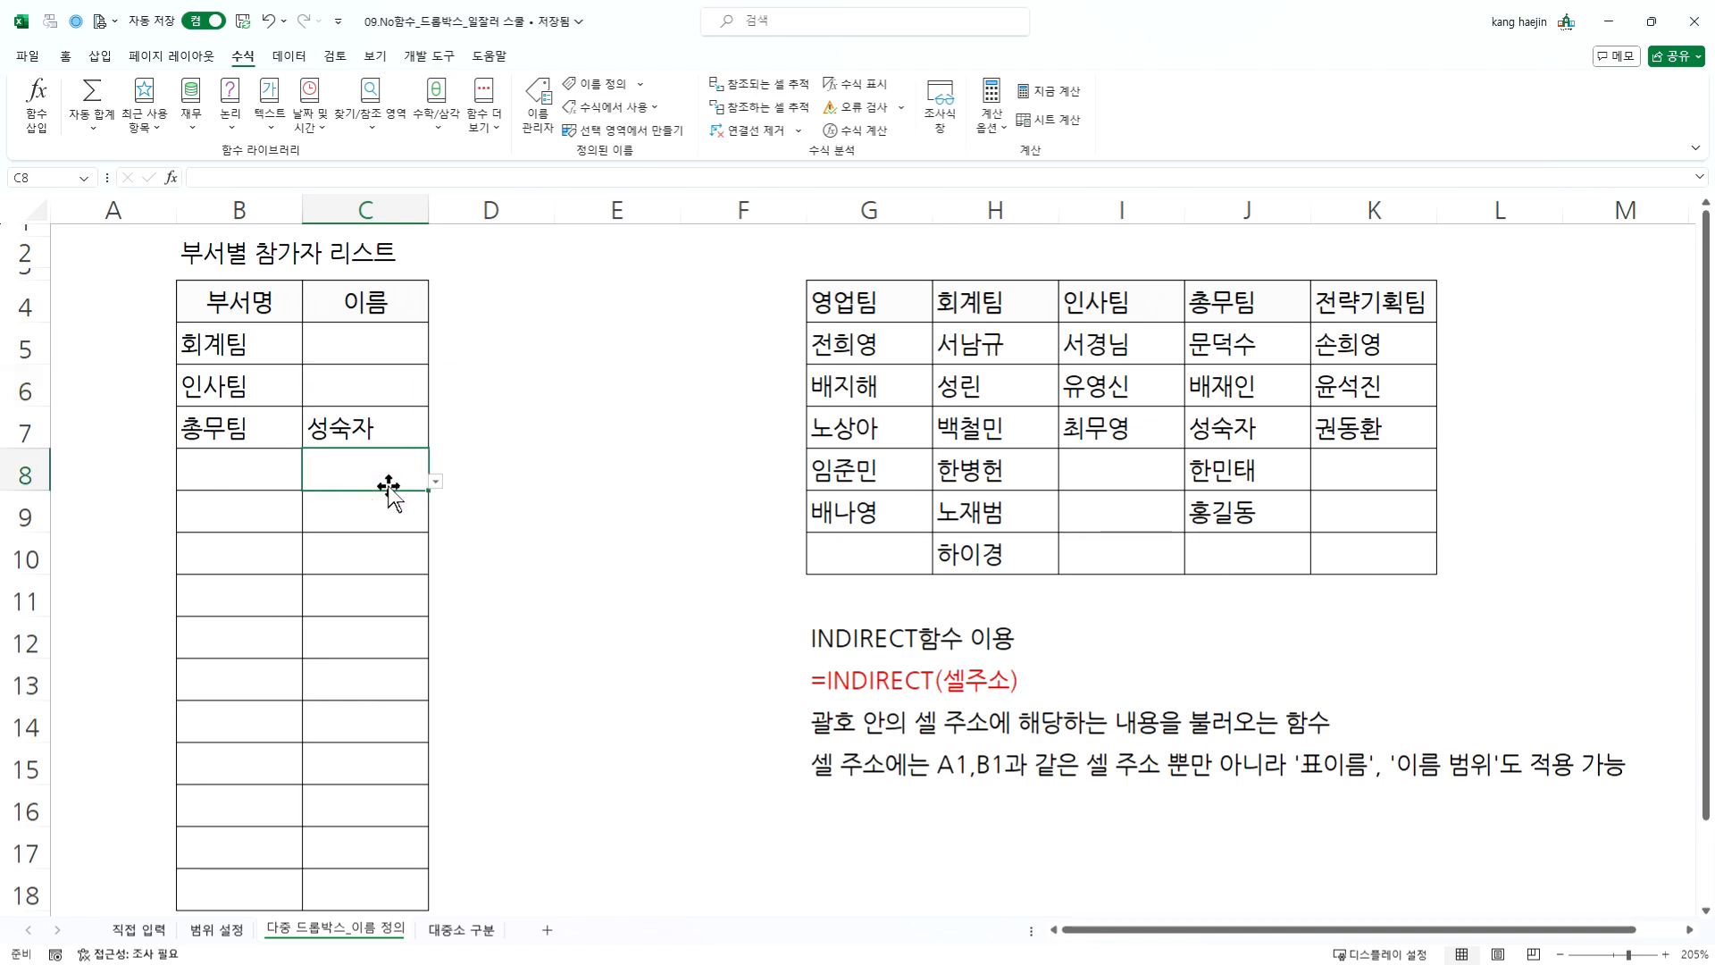
# - Go to the 대중소 구분 sheet and examine how the 과일 category divides into 중분류 and 소분류 items
pyautogui.hotkey('ctrl', 'pagedown')
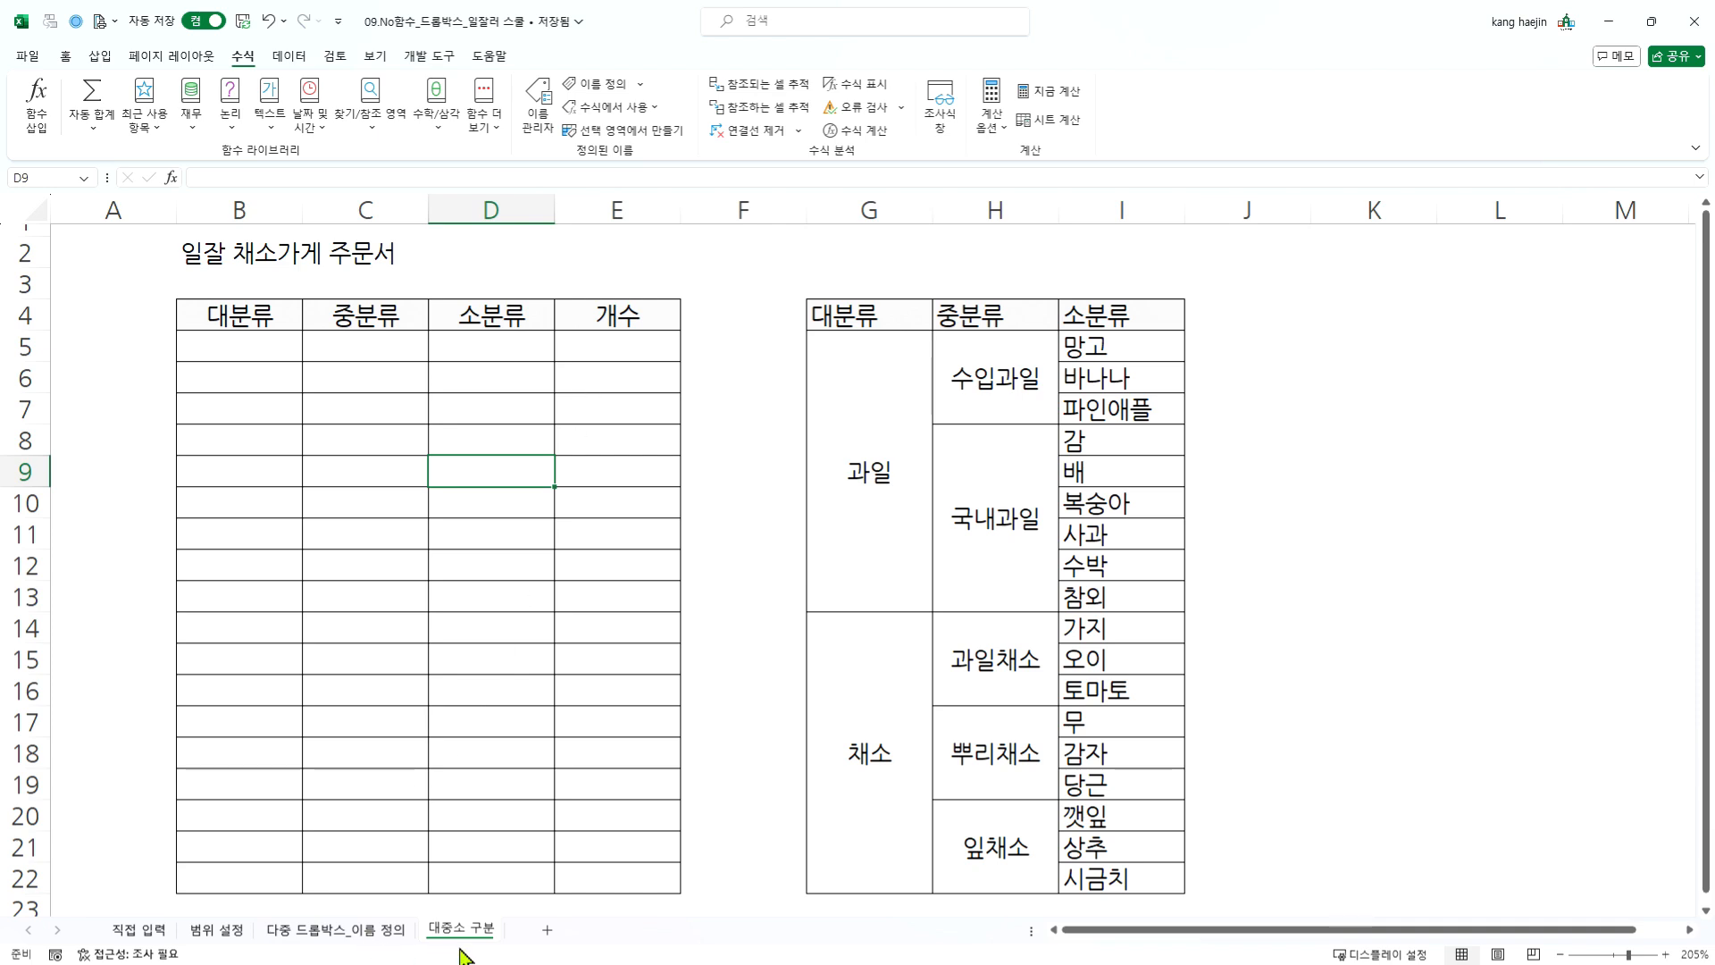
pyautogui.moveTo(862, 385); pyautogui.dragTo(977, 575)
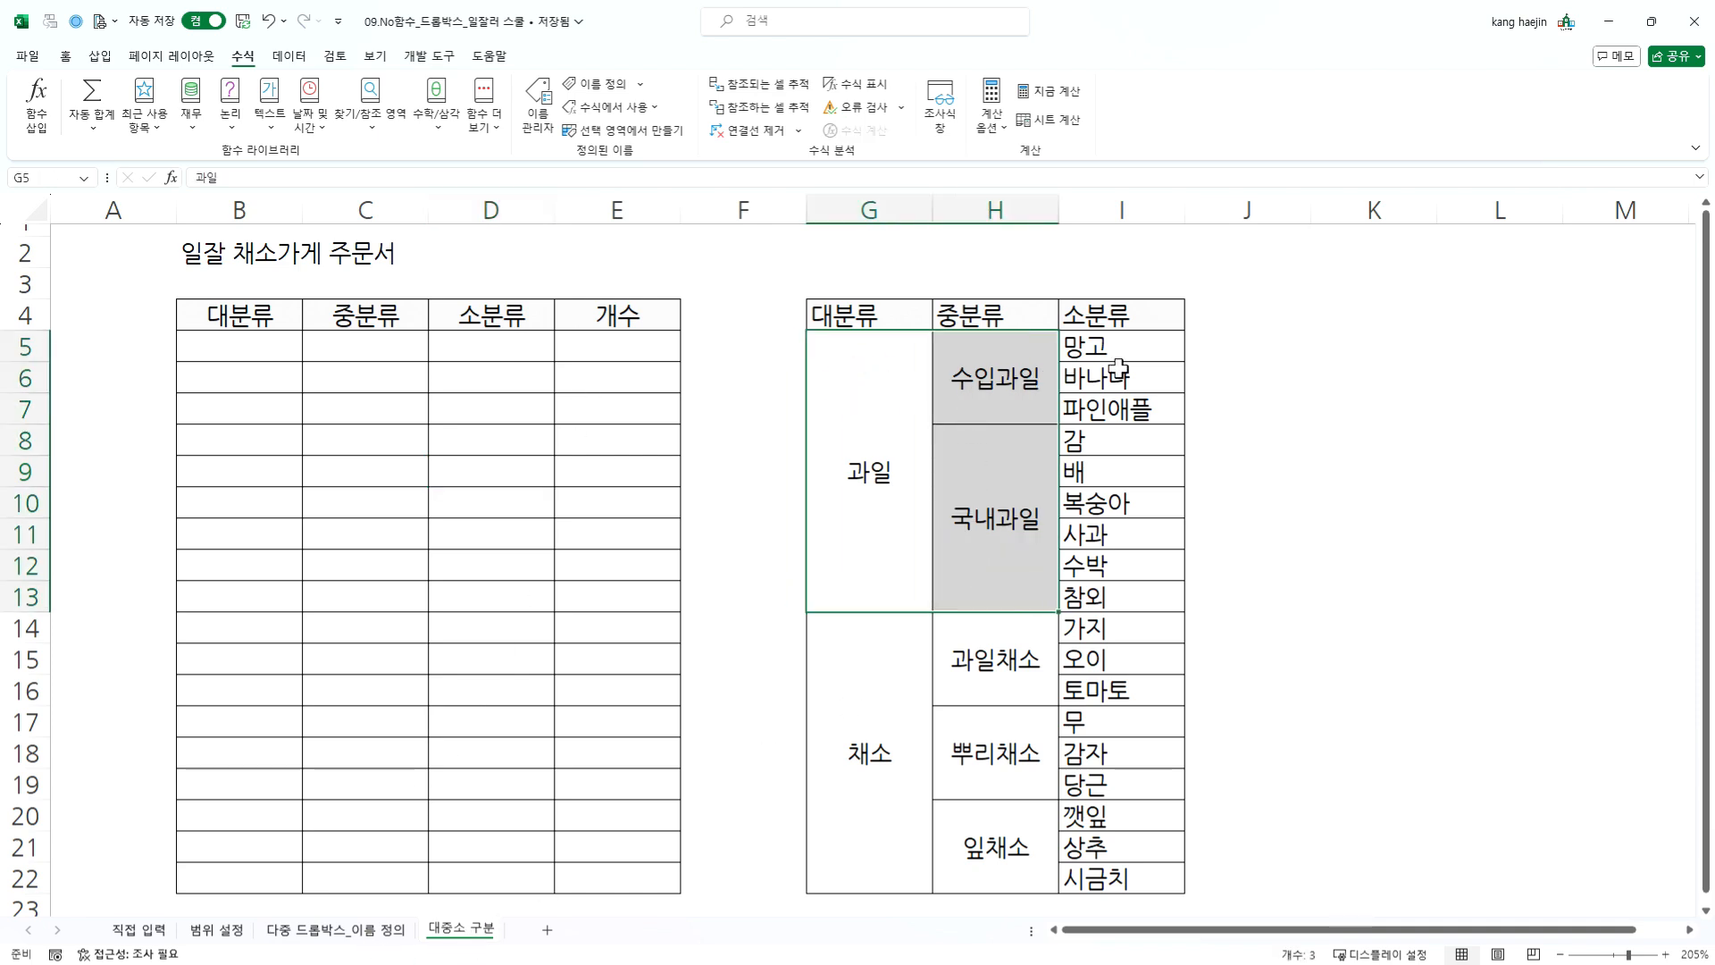
pyautogui.moveTo(1117, 367); pyautogui.dragTo(1145, 536)
pyautogui.moveTo(1117, 346); pyautogui.dragTo(1119, 393)
pyautogui.click(959, 454)
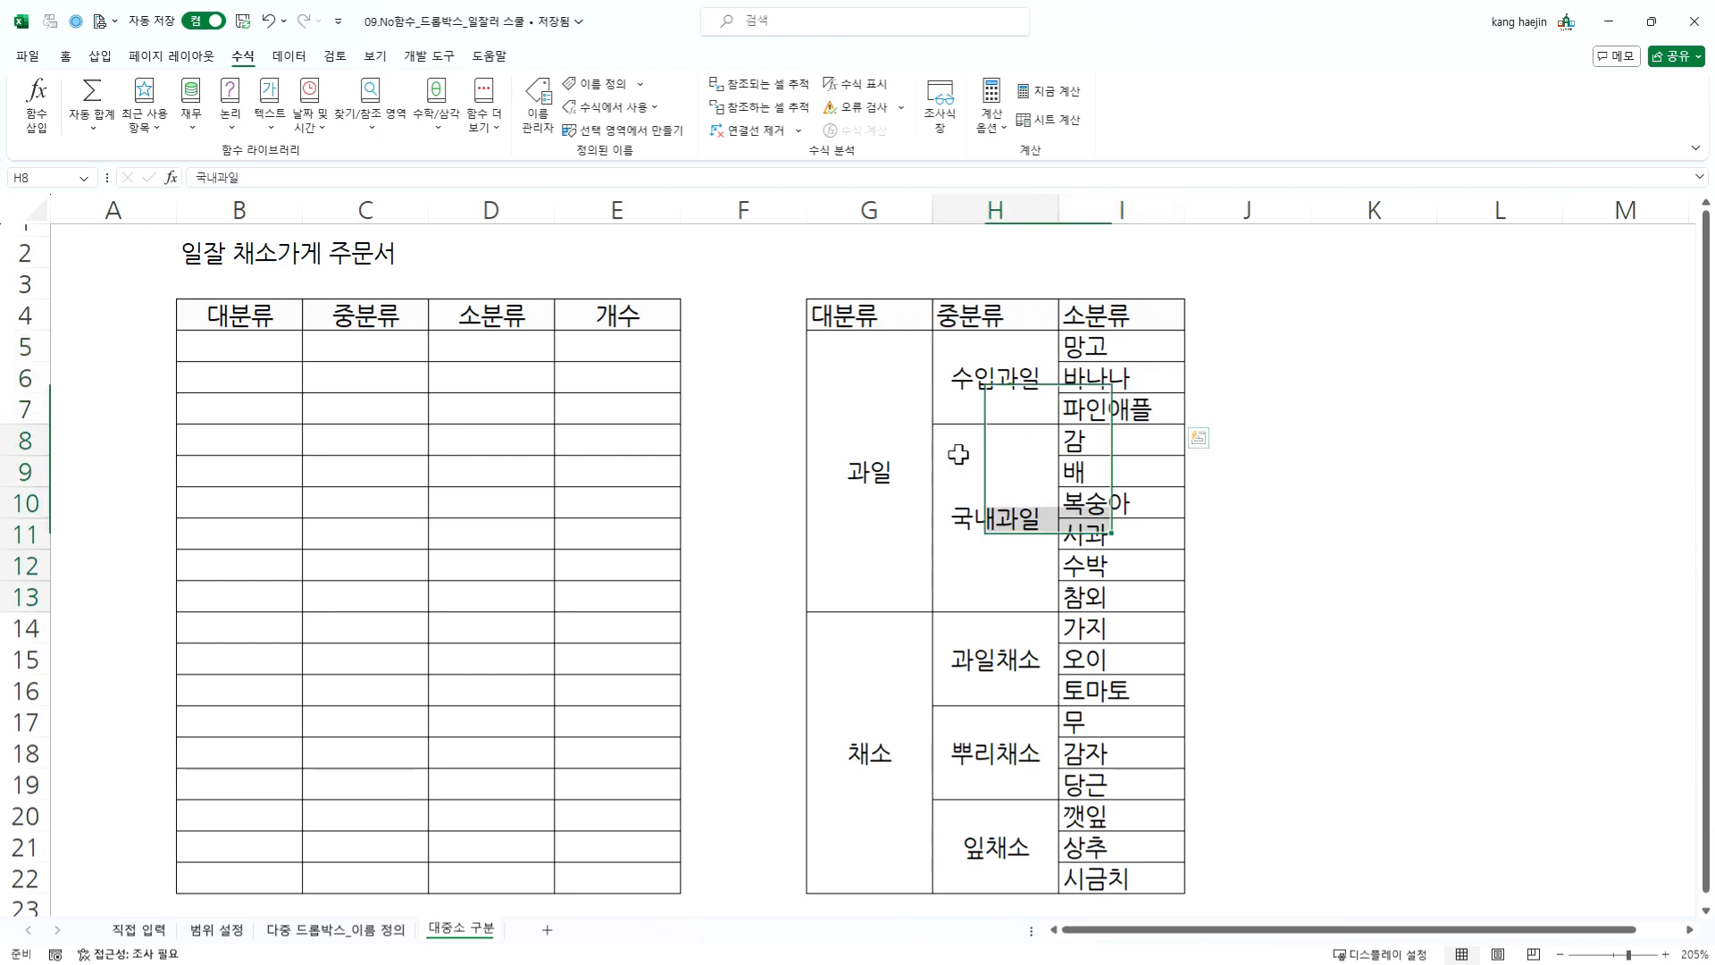